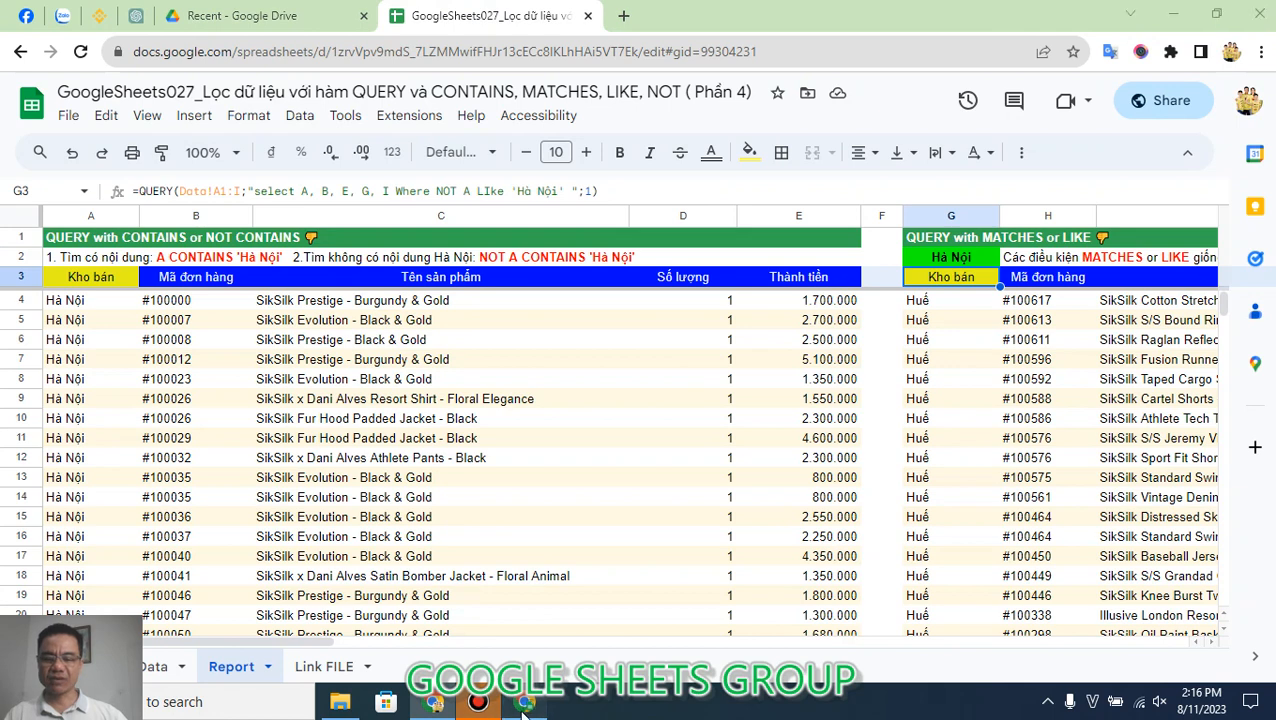
Step: Switch to the YouTube channel window to view the earlier lesson videos, and return to the Report sheet
{"action": "left_click", "coordinate": [524, 703]}
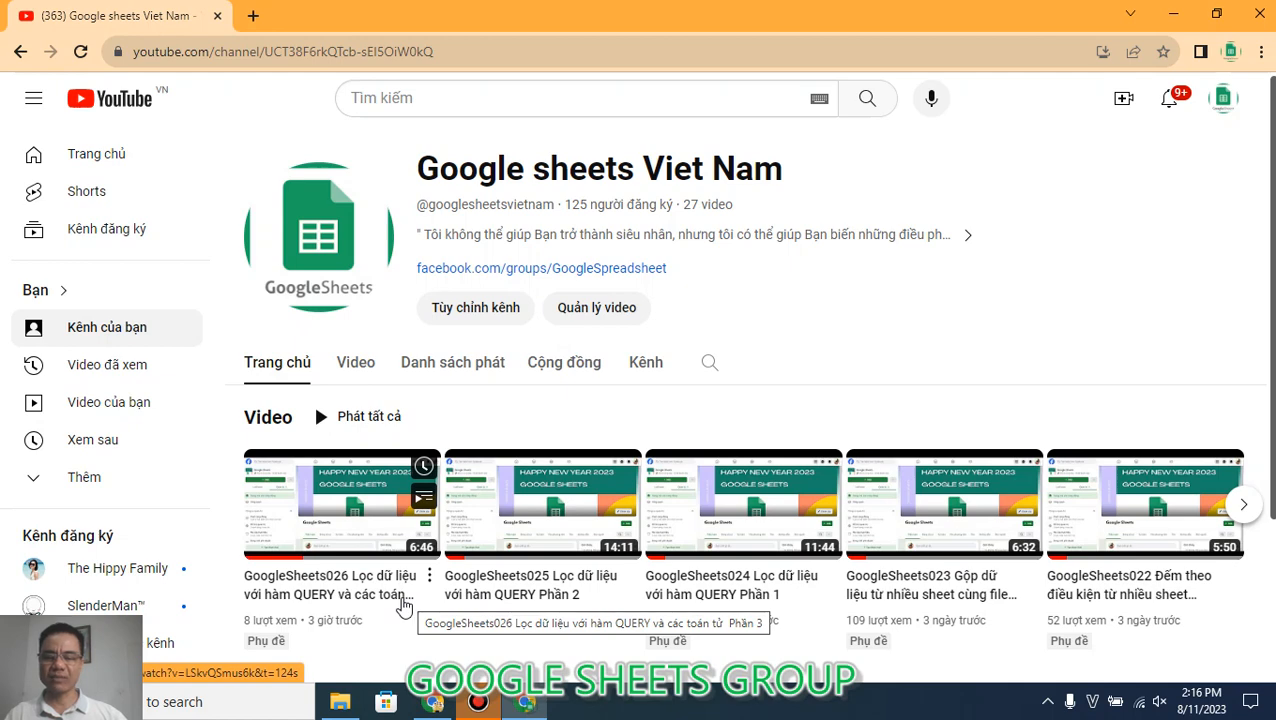
{"action": "left_click", "coordinate": [433, 702]}
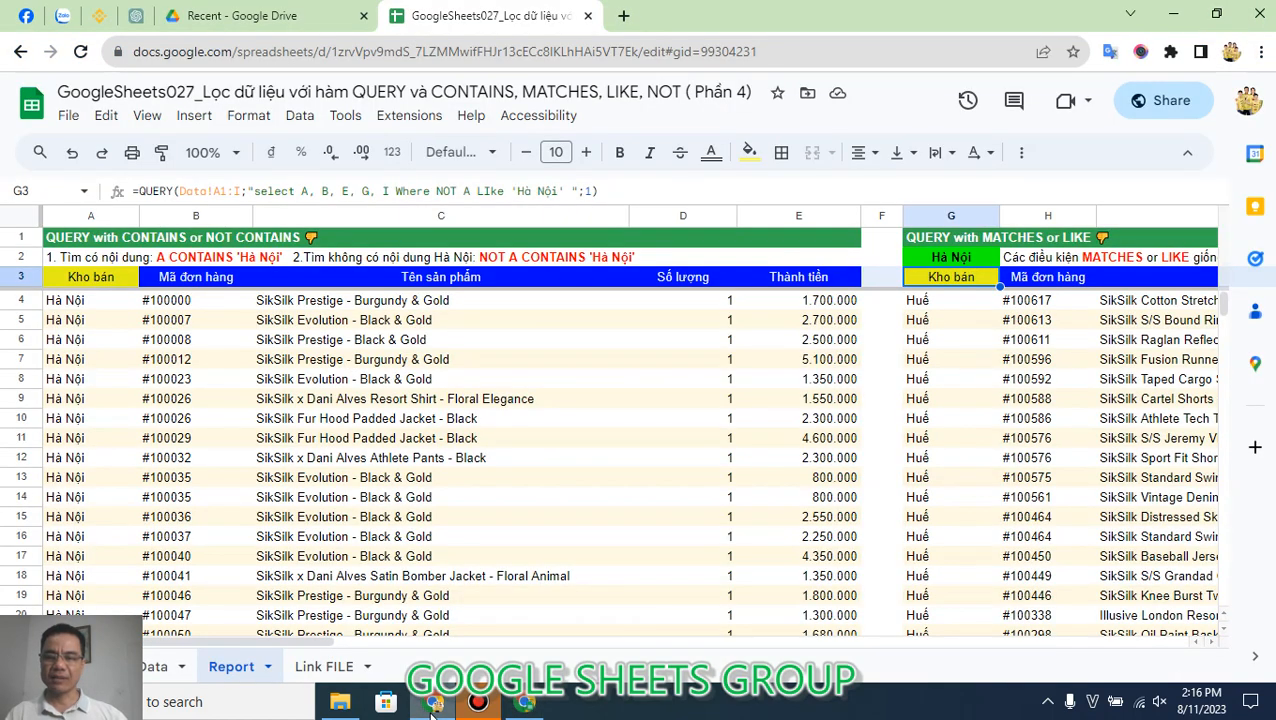
{"action": "left_click", "coordinate": [453, 460]}
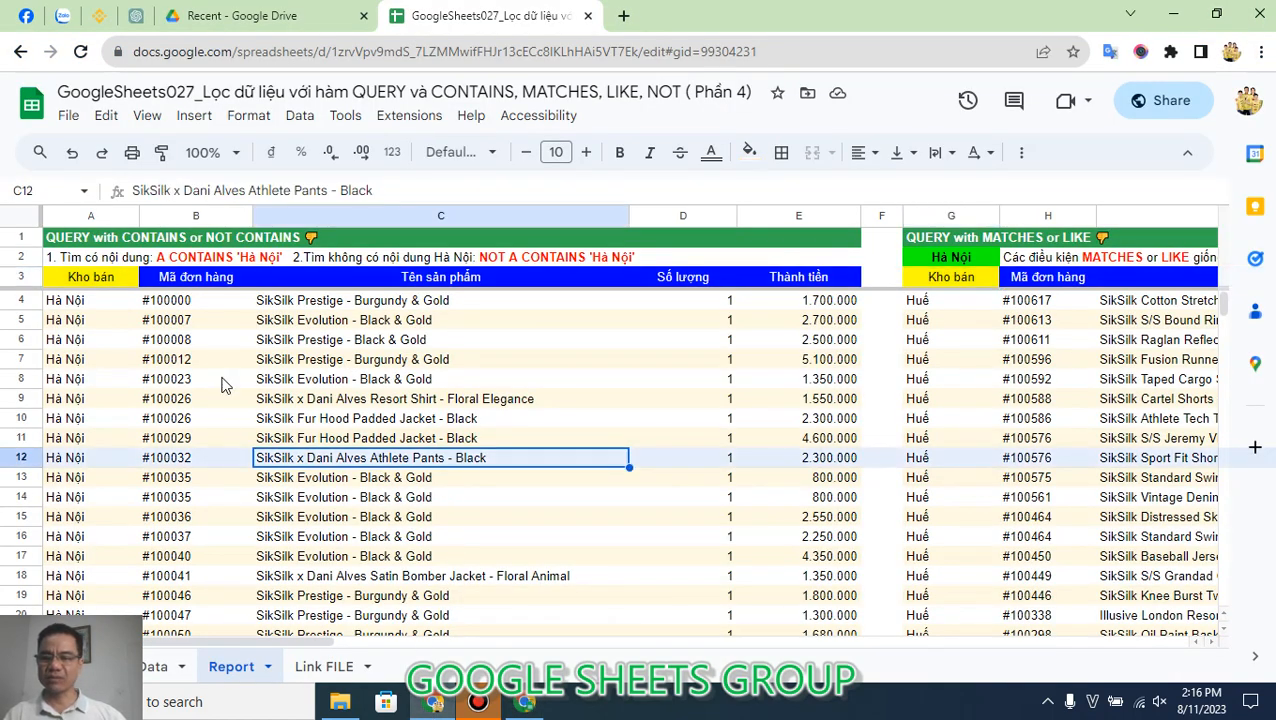
Step: Review the QUERY formula in A3 and inspect the warehouse and product name values it returns, including the colour word in C13
{"action": "left_click", "coordinate": [109, 278]}
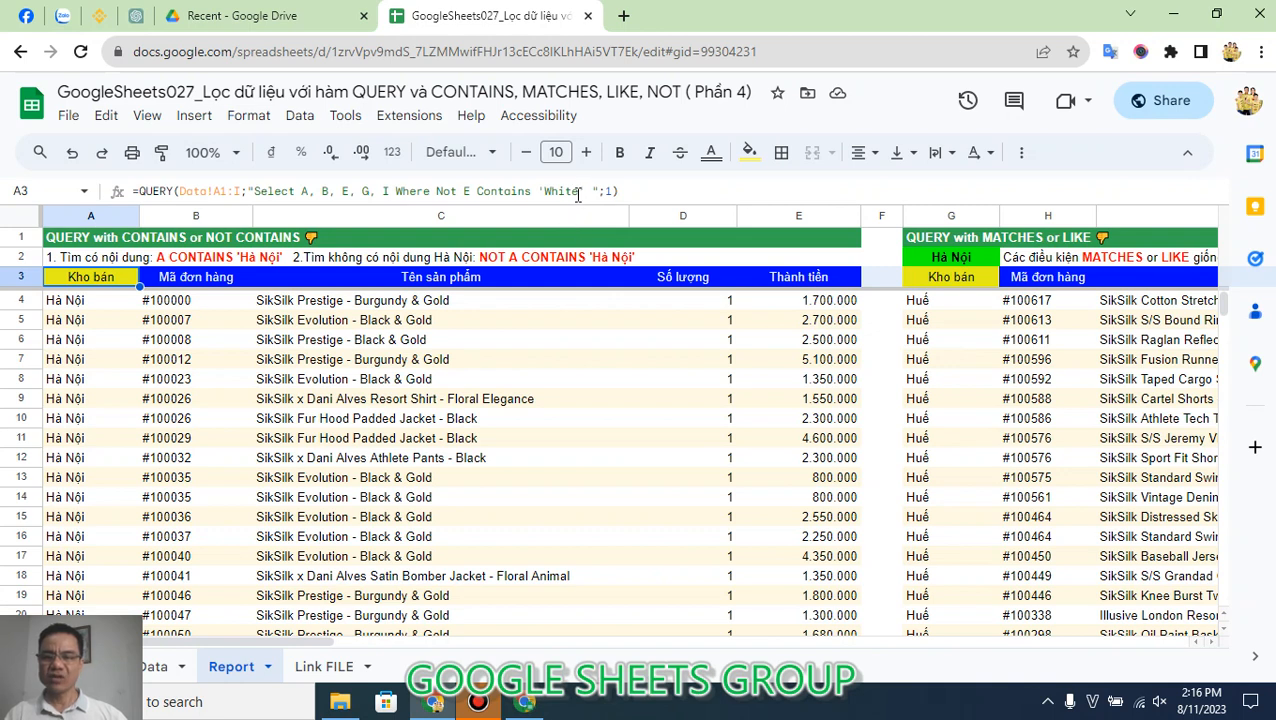
{"action": "left_click", "coordinate": [63, 324]}
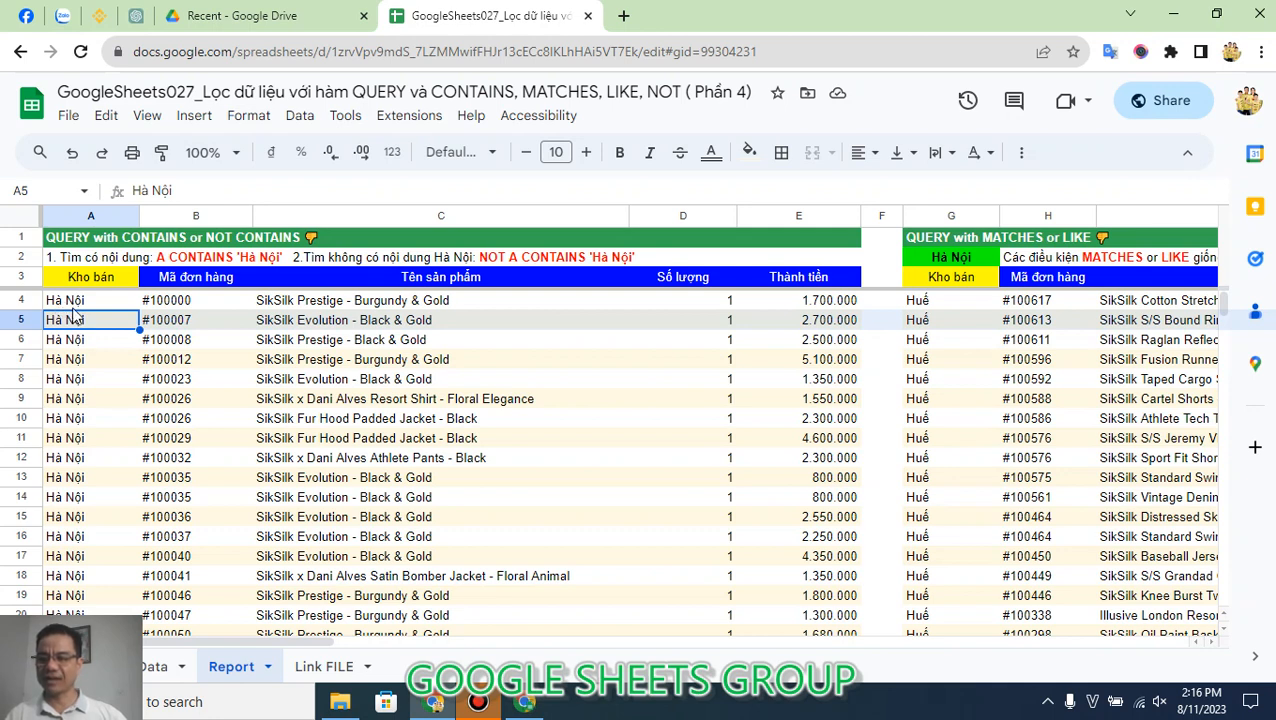
{"action": "left_click", "coordinate": [74, 300]}
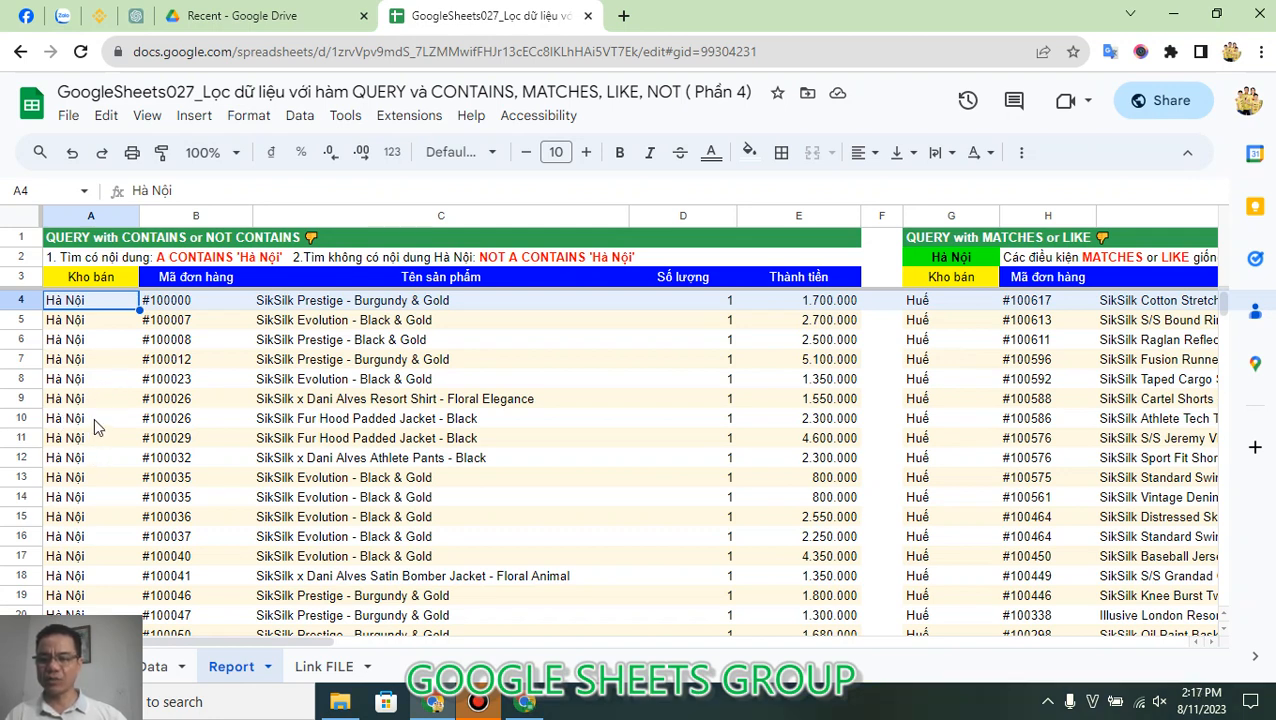
{"action": "left_click", "coordinate": [455, 442]}
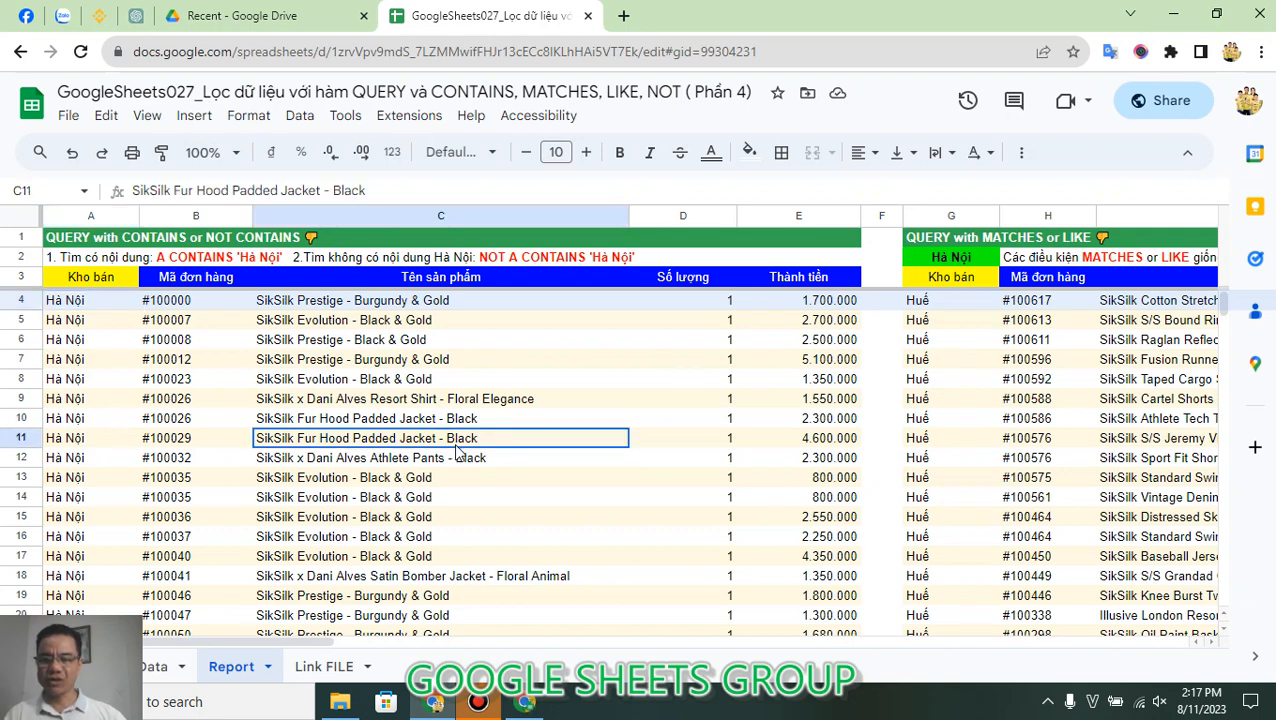
{"action": "left_click", "coordinate": [418, 484]}
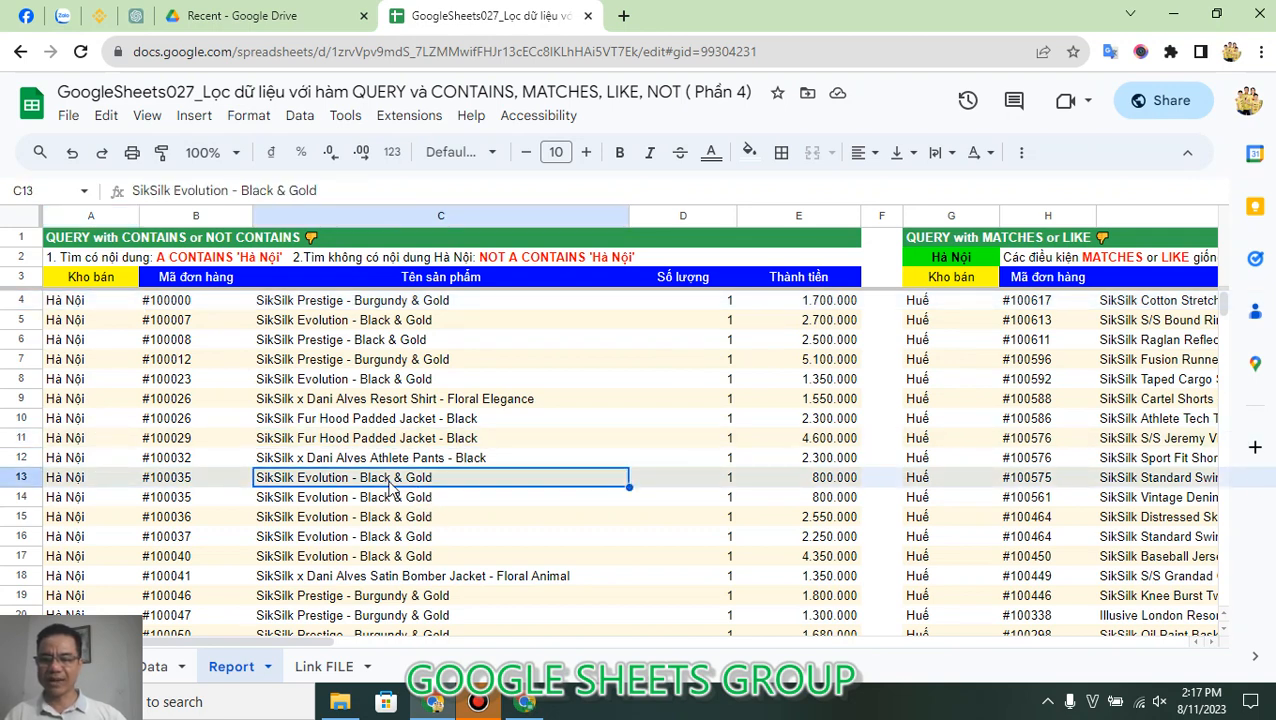
{"action": "double_click", "coordinate": [388, 484]}
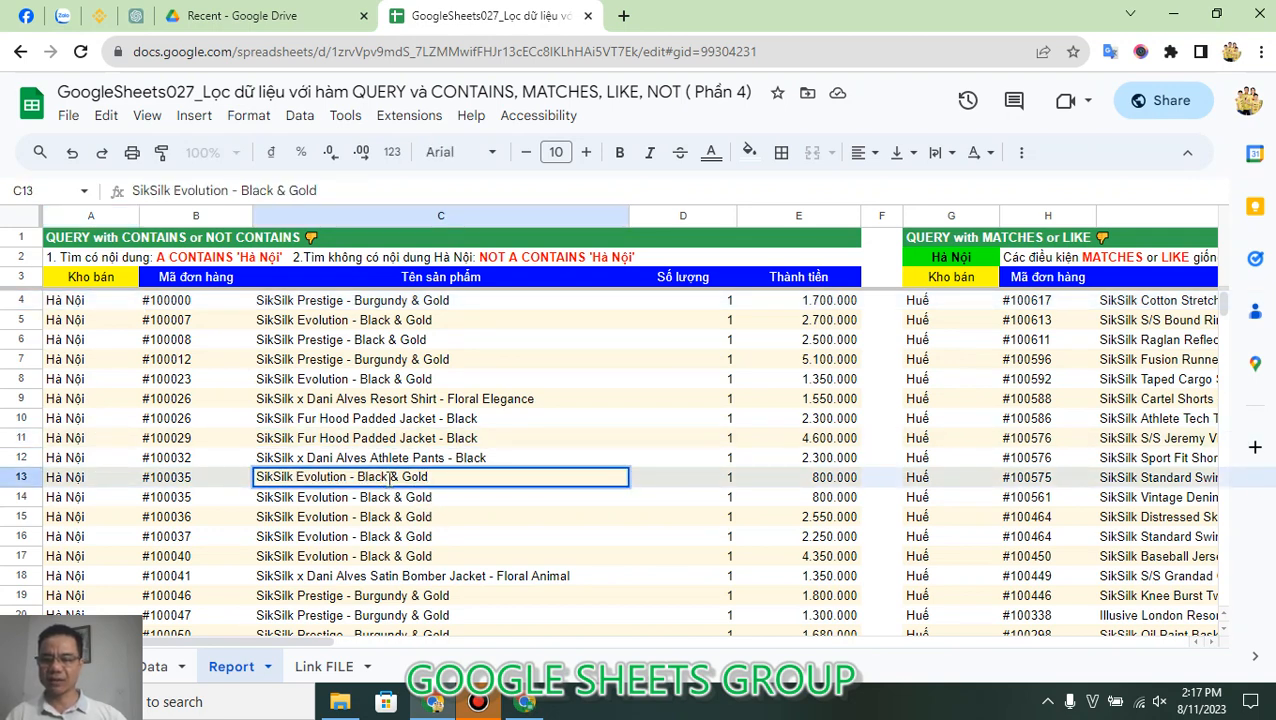
{"action": "left_click_drag", "start_coordinate": [388, 477], "coordinate": [356, 477]}
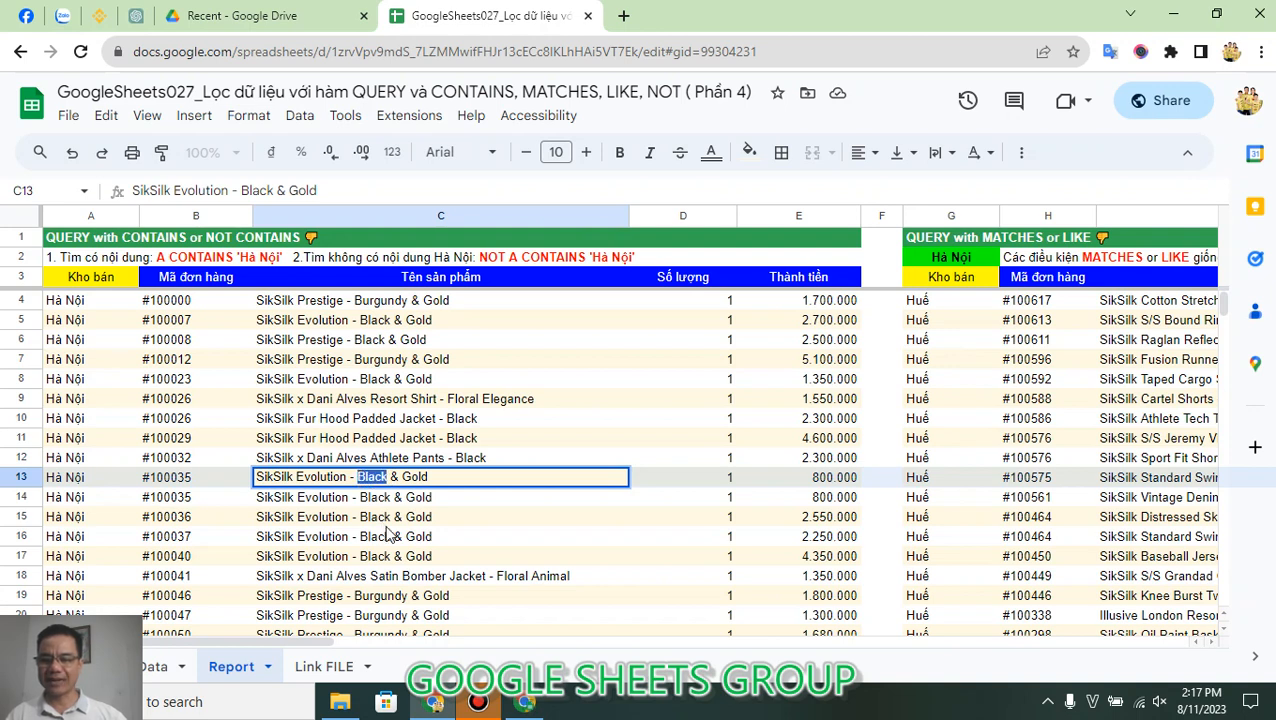
{"action": "key", "text": "Escape"}
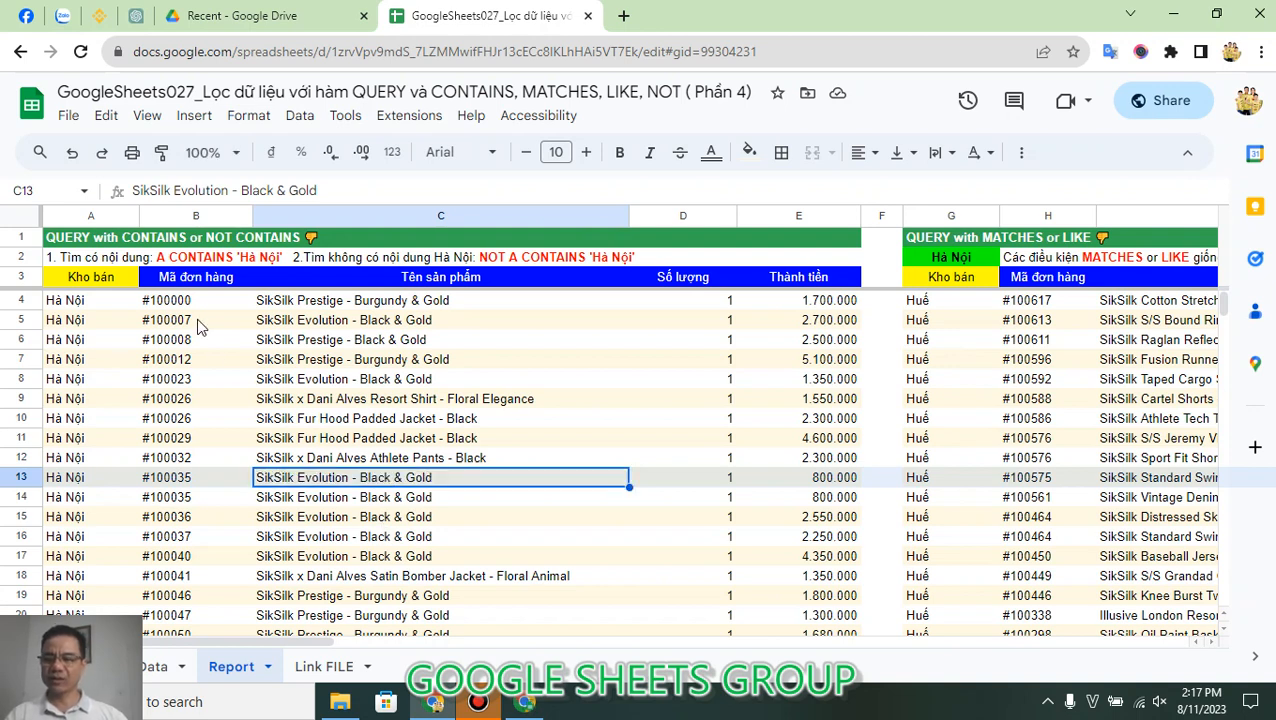
Step: Remove the Not operator from the QUERY formula in A3 so its condition reads Where E Contains 'White'
{"action": "left_click", "coordinate": [124, 285]}
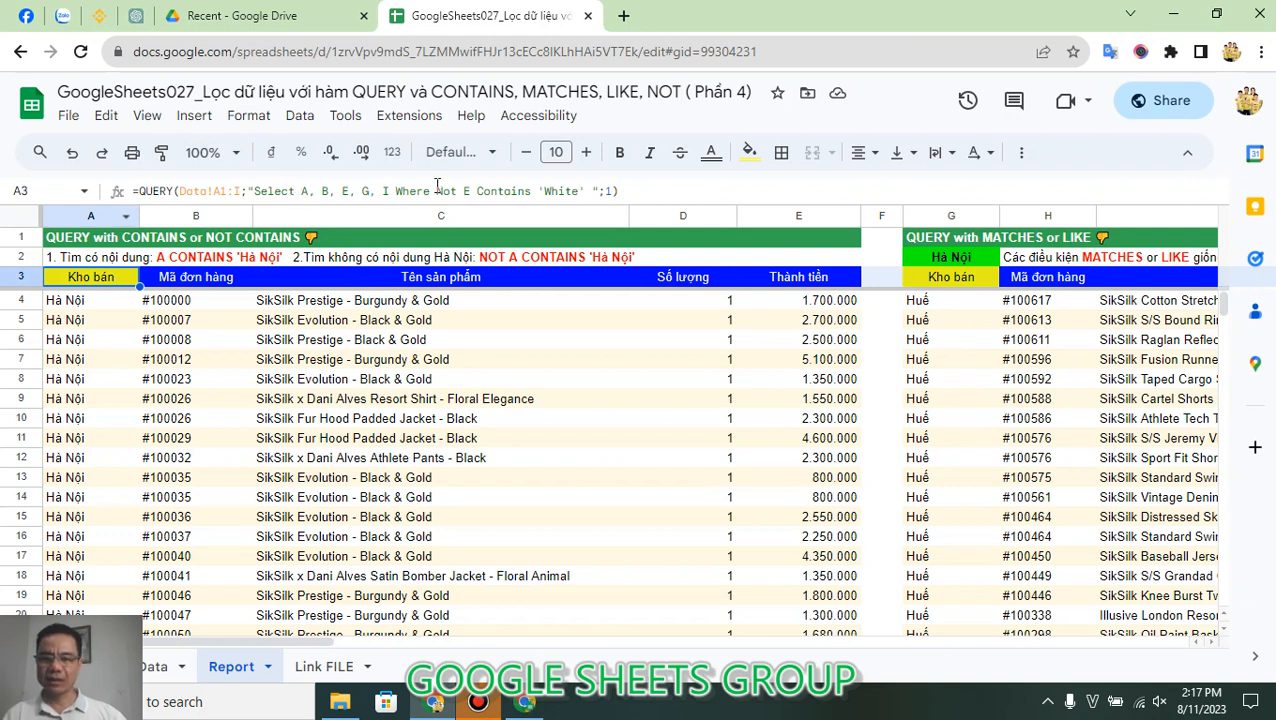
{"action": "left_click_drag", "start_coordinate": [437, 187], "coordinate": [464, 190]}
{"action": "key", "text": "BackSpace"}
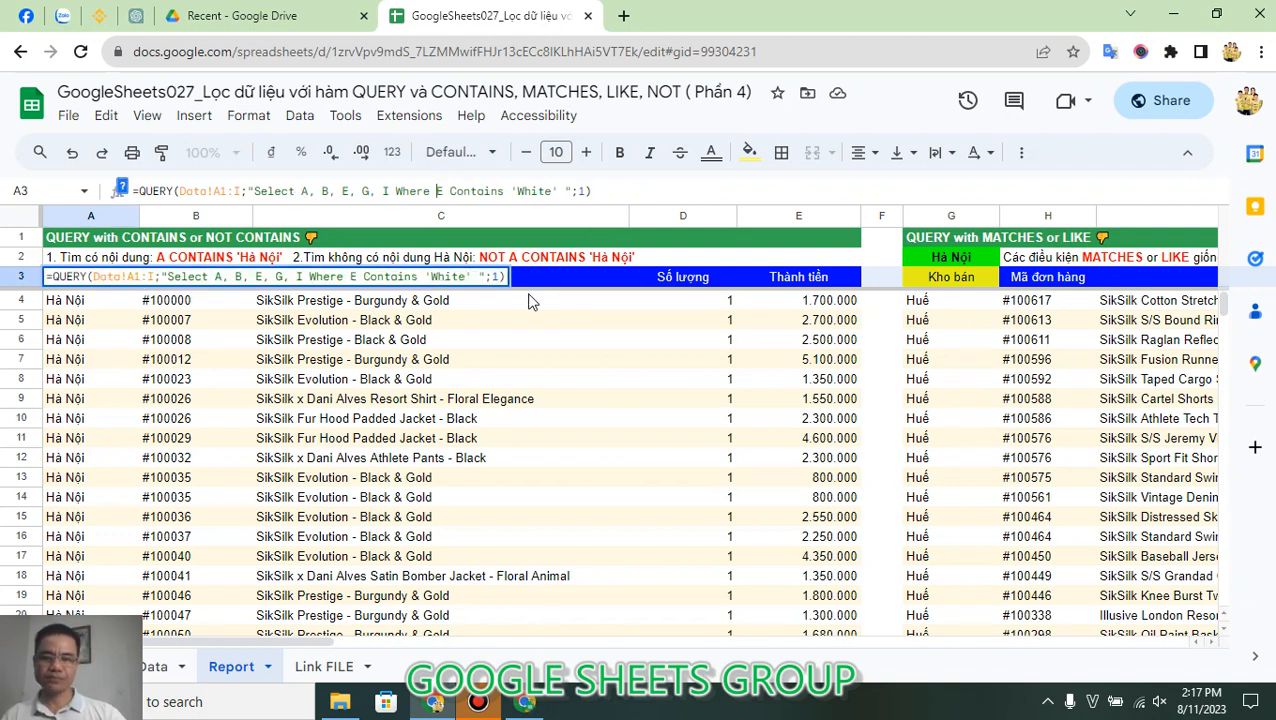
{"action": "key", "text": "Return"}
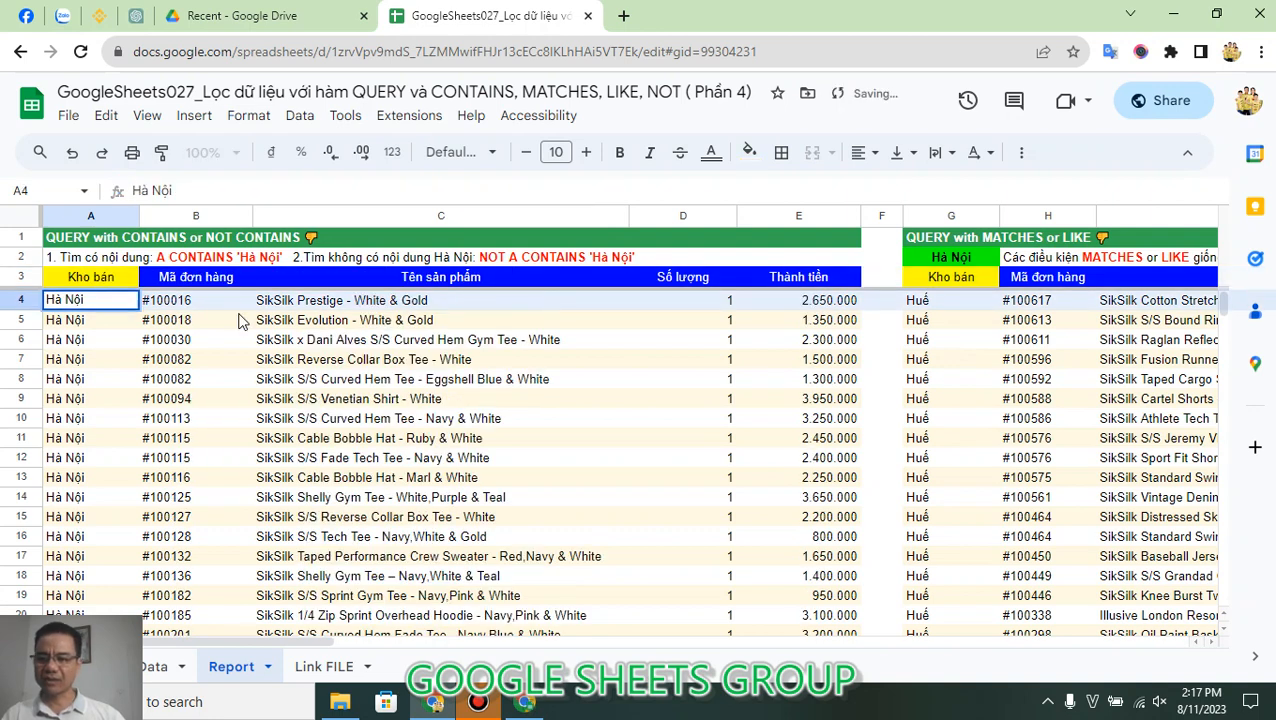
Step: Examine the column E, Contains and 'White' parts of the condition in A3's formula, leaving the formula as it is
{"action": "left_click", "coordinate": [128, 280]}
{"action": "double_click", "coordinate": [128, 280]}
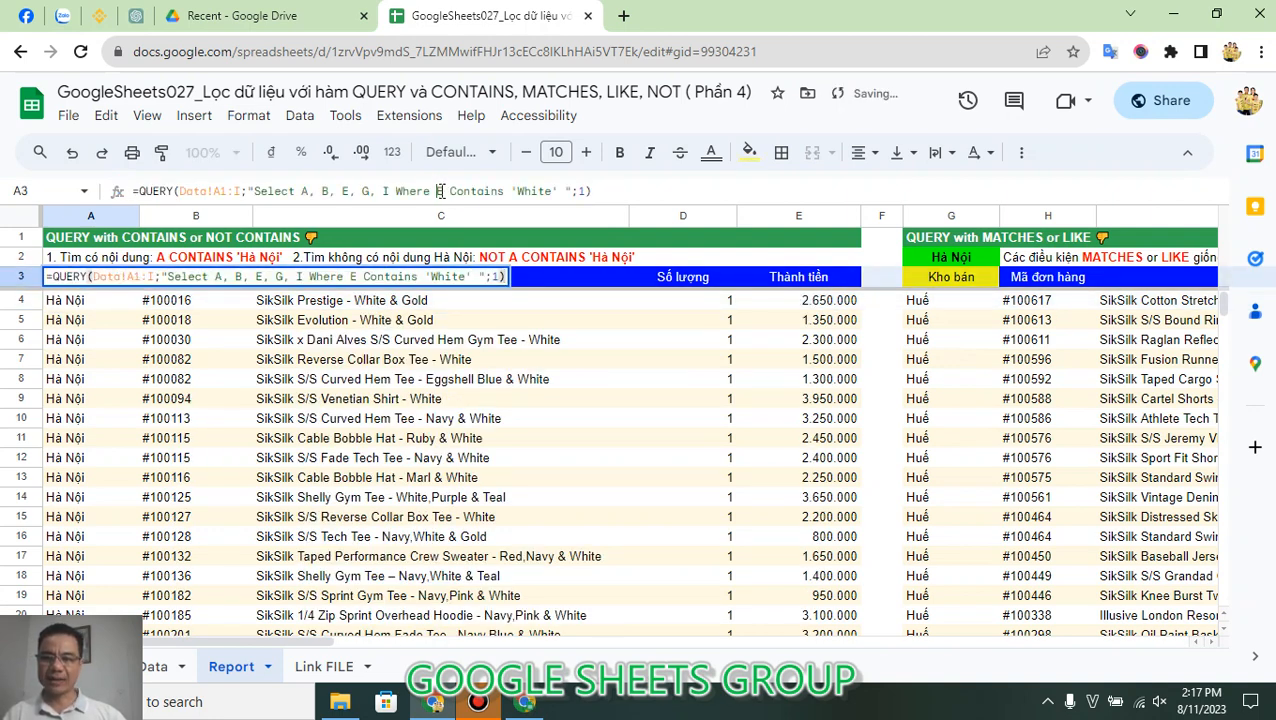
{"action": "double_click", "coordinate": [468, 190]}
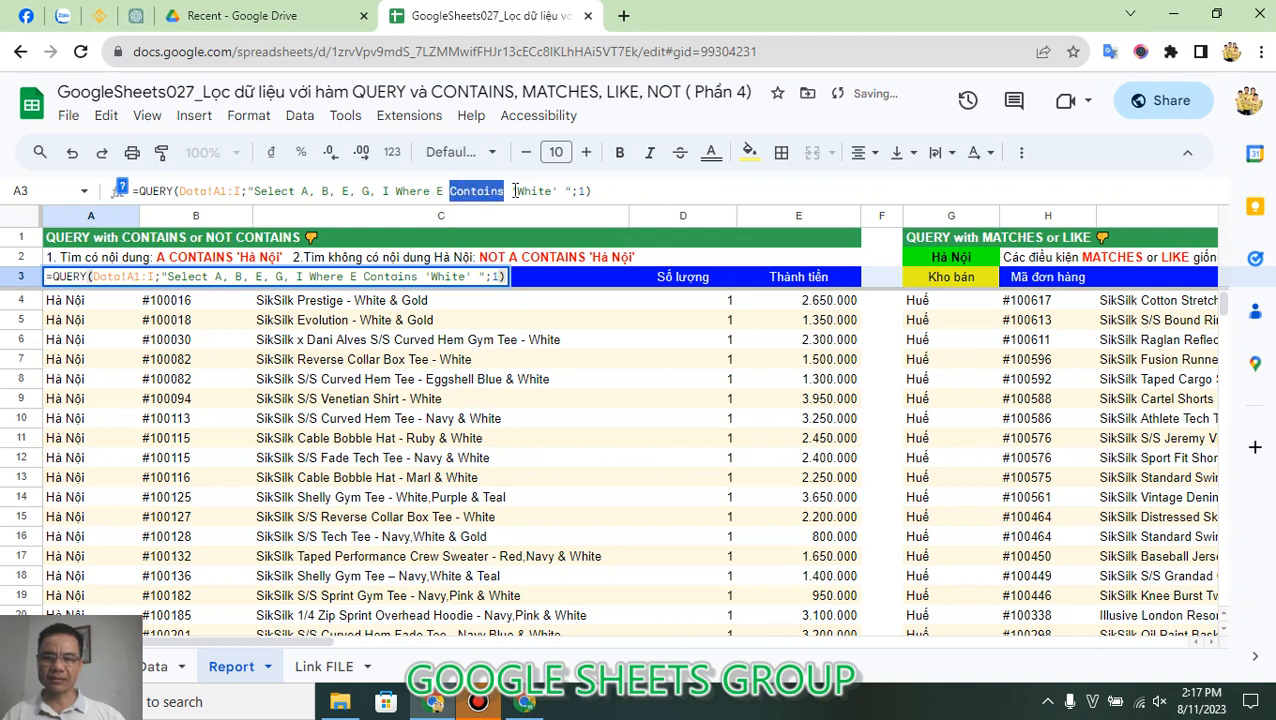
{"action": "left_click_drag", "start_coordinate": [519, 190], "coordinate": [551, 190]}
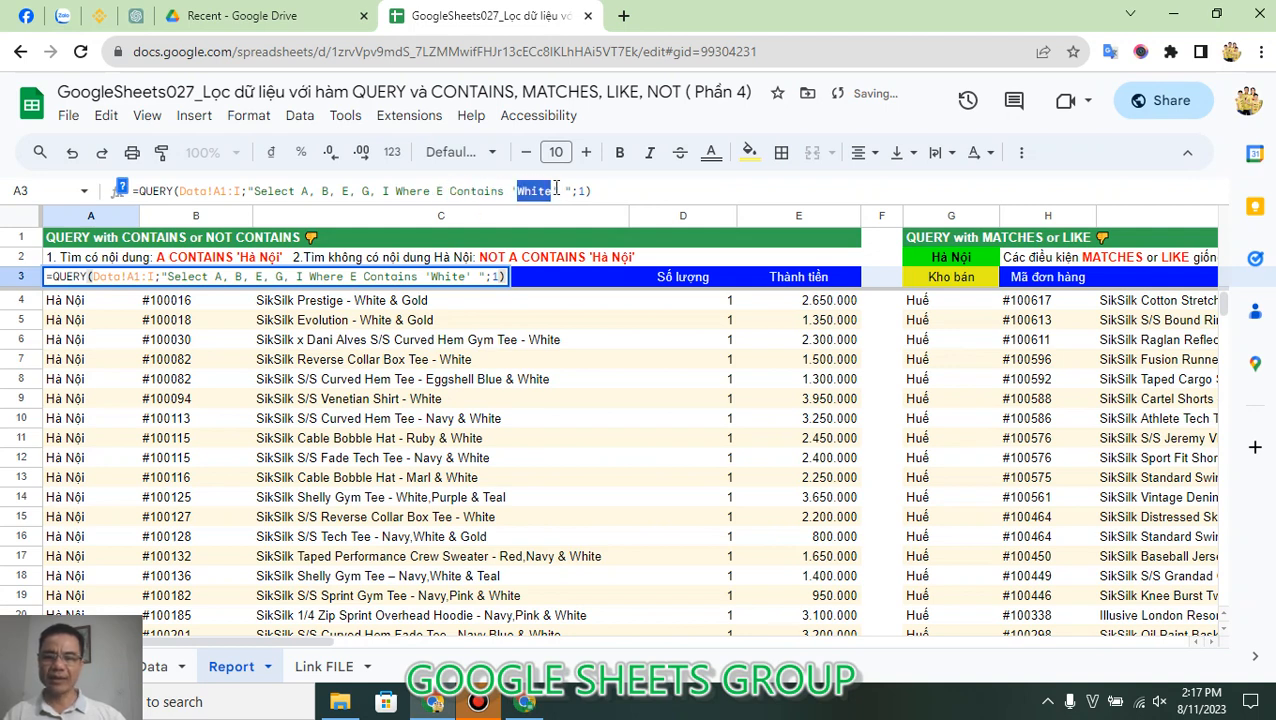
{"action": "key", "text": "Escape"}
{"action": "key", "text": "F2"}
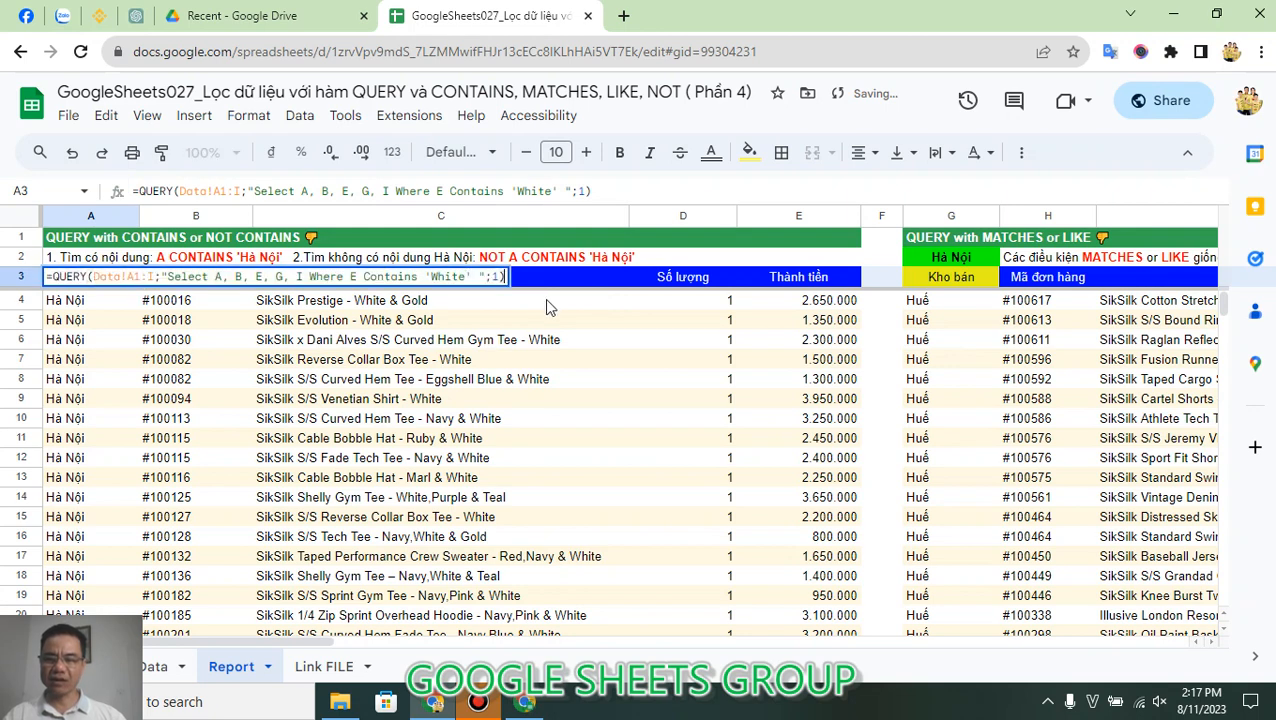
{"action": "key", "text": "Escape"}
Step: Check the filtered product names in column C against the 'White' condition of the formula in A3
{"action": "left_click", "coordinate": [536, 305]}
{"action": "left_click", "coordinate": [510, 322]}
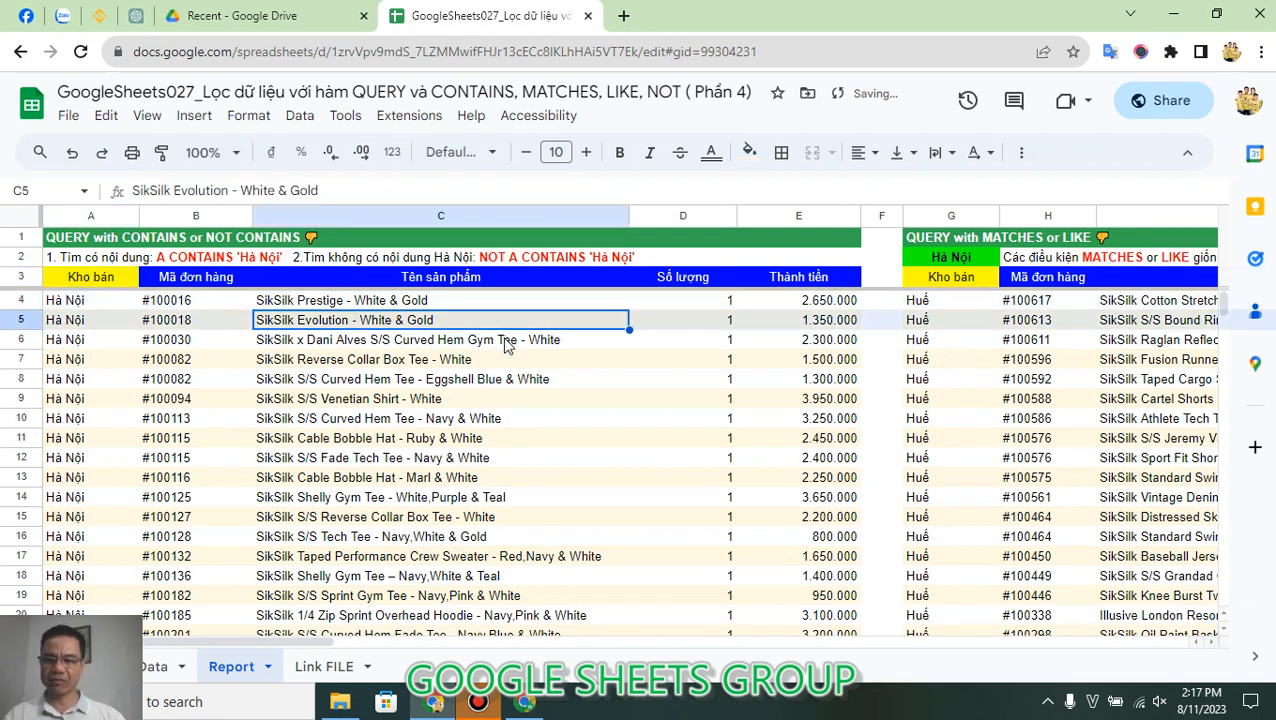
{"action": "left_click", "coordinate": [508, 342]}
{"action": "left_click", "coordinate": [513, 384]}
{"action": "left_click", "coordinate": [503, 440]}
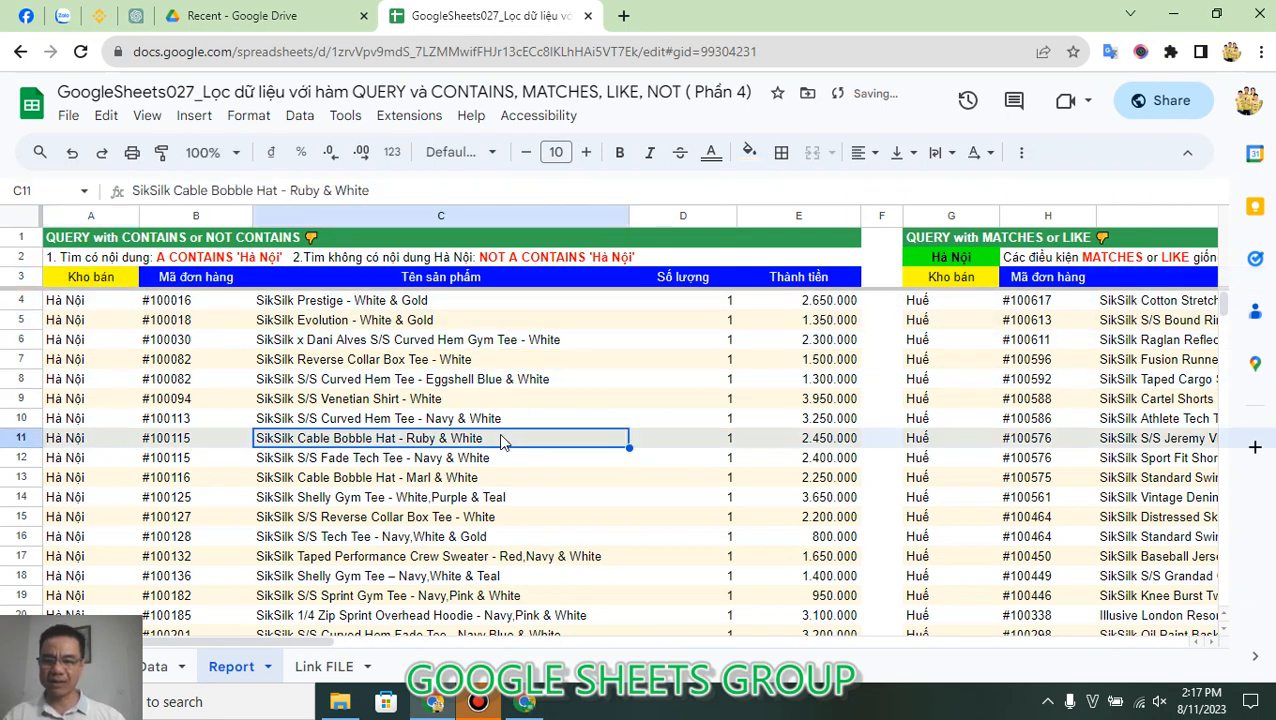
{"action": "left_click", "coordinate": [473, 478]}
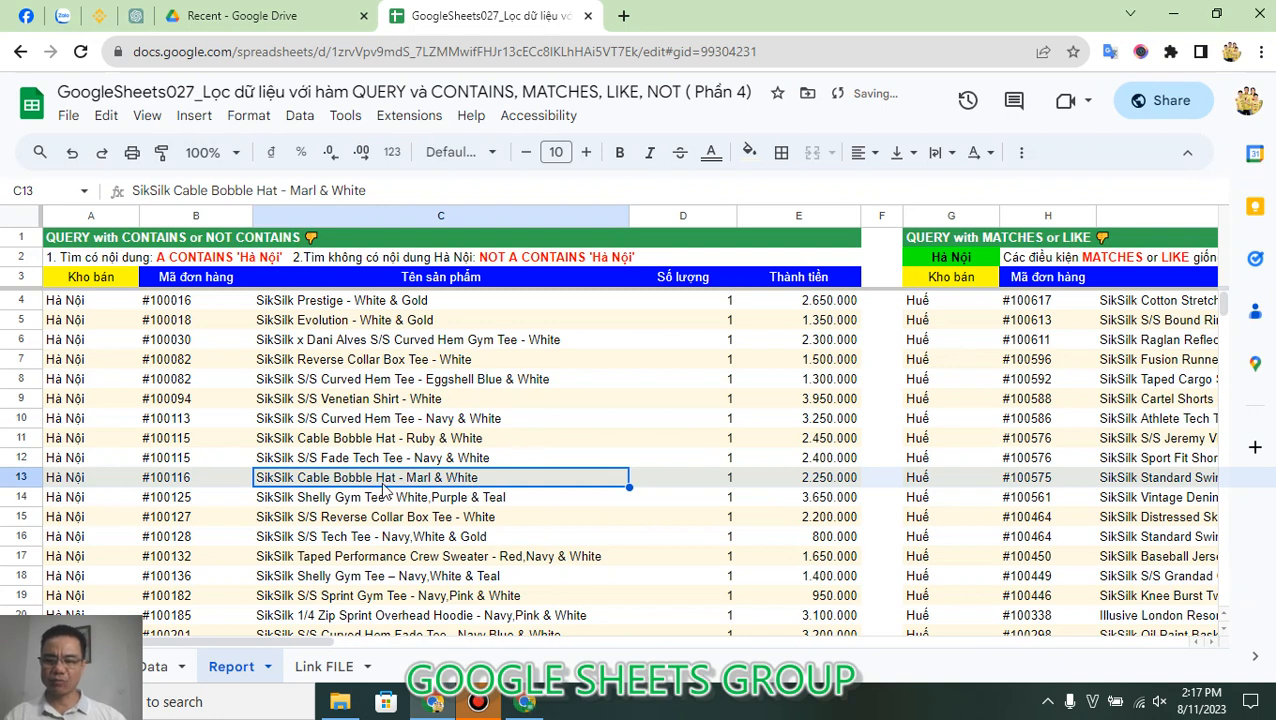
{"action": "left_click", "coordinate": [98, 277]}
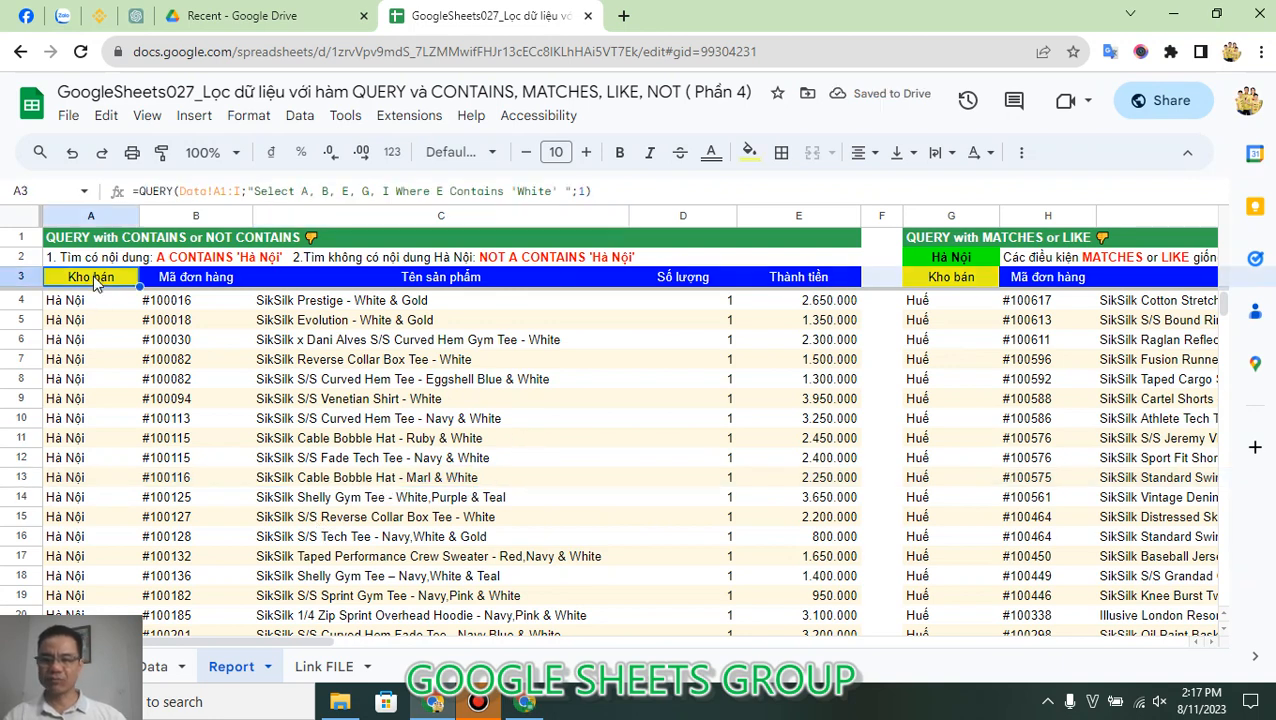
{"action": "left_click", "coordinate": [403, 385]}
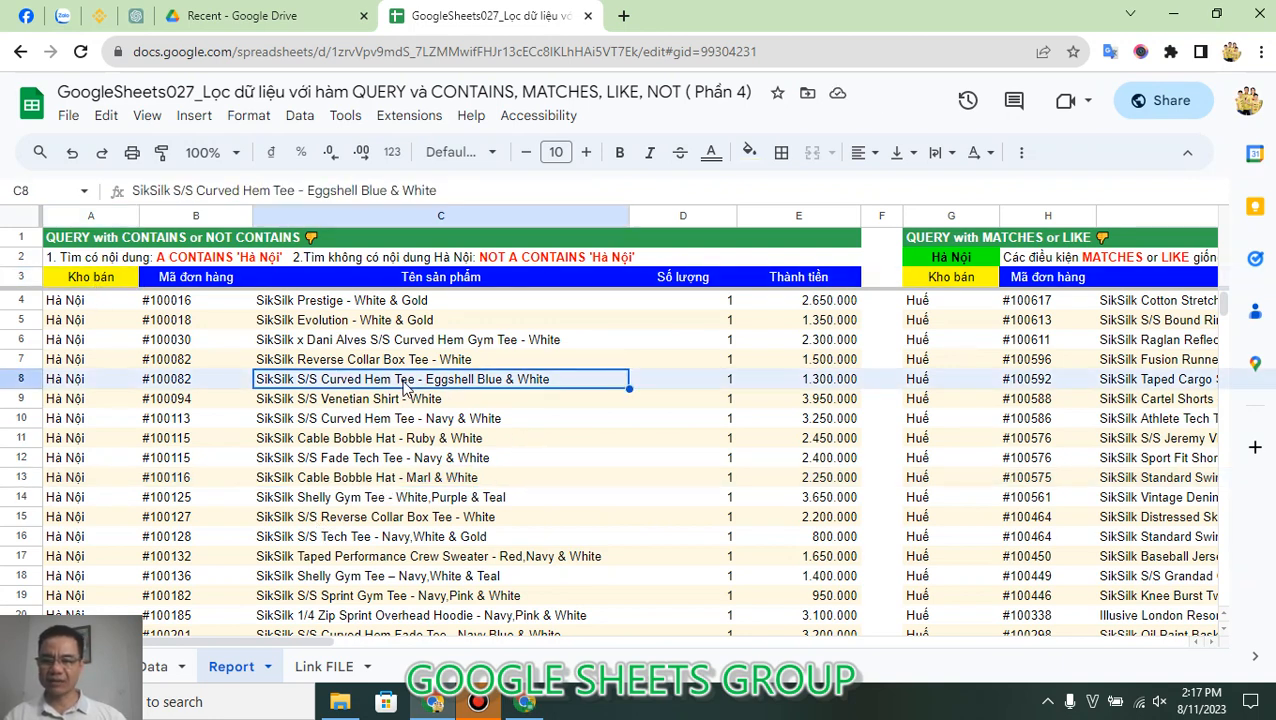
Step: Replace the search text in A3's QUERY formula with 'Tee' so it filters products where E Contains 'Tee'
{"action": "left_click", "coordinate": [88, 278]}
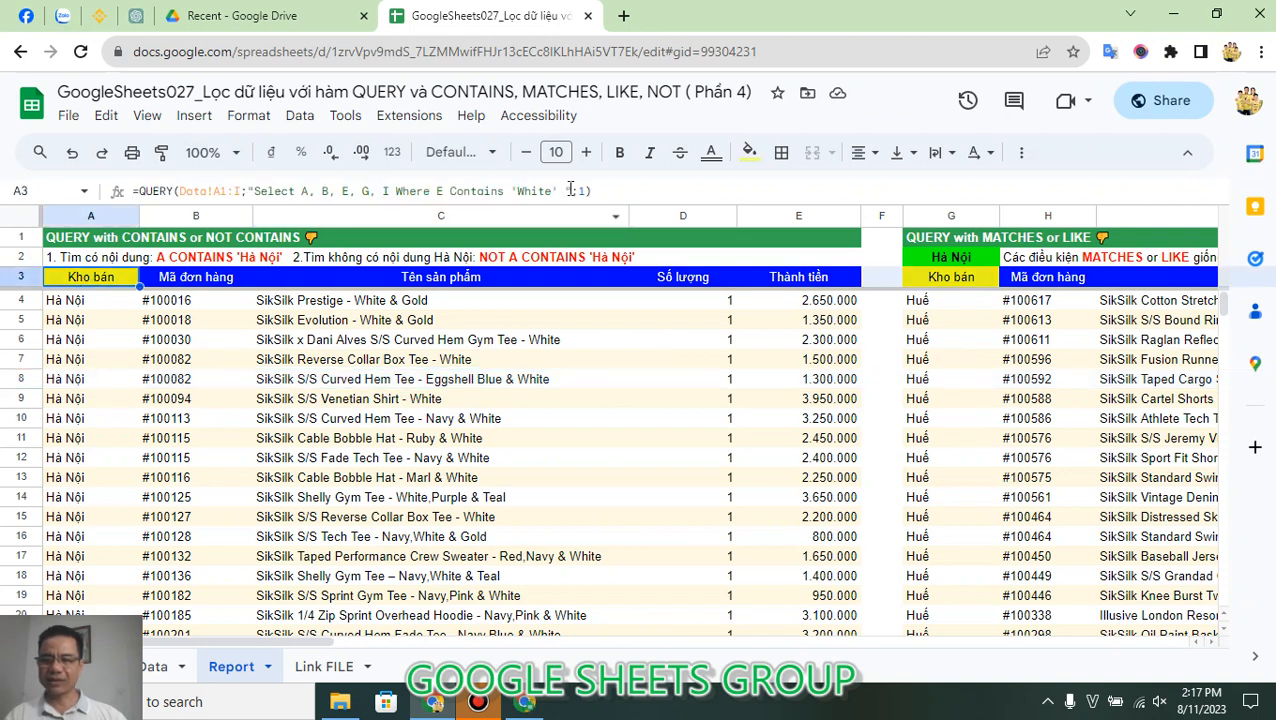
{"action": "left_click", "coordinate": [519, 190]}
{"action": "double_click", "coordinate": [533, 191]}
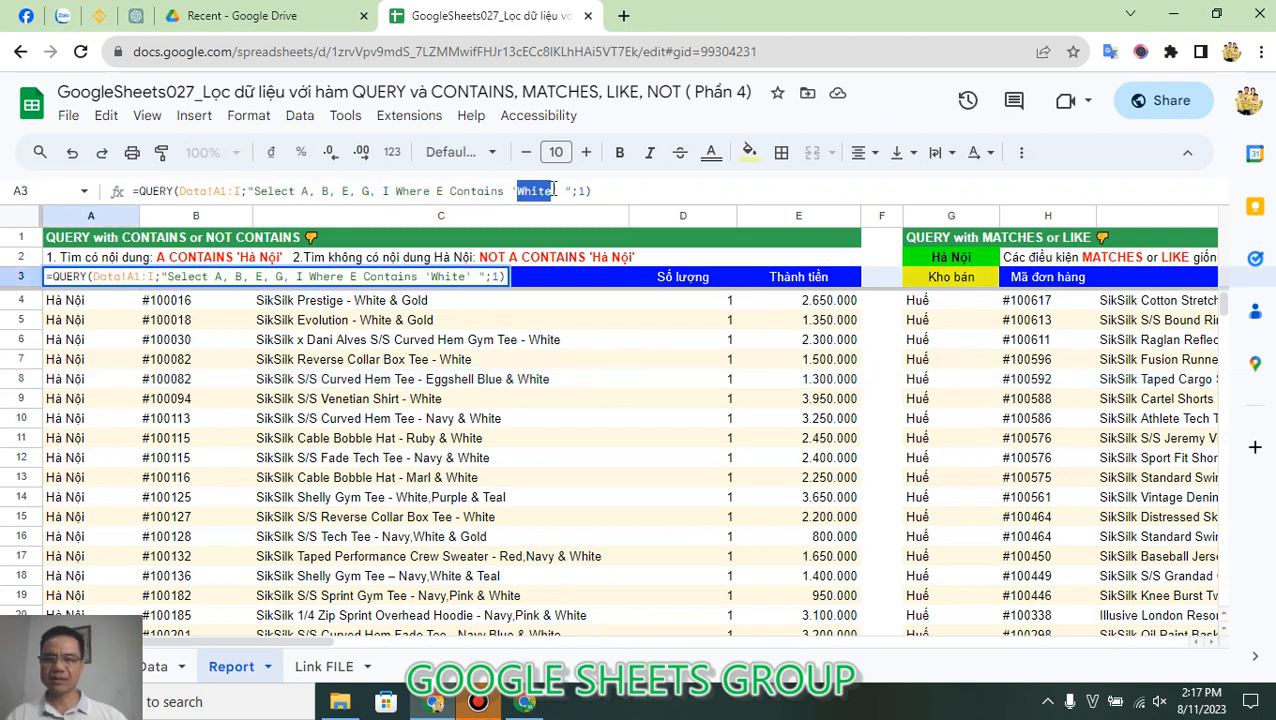
{"action": "type", "text": "Tee"}
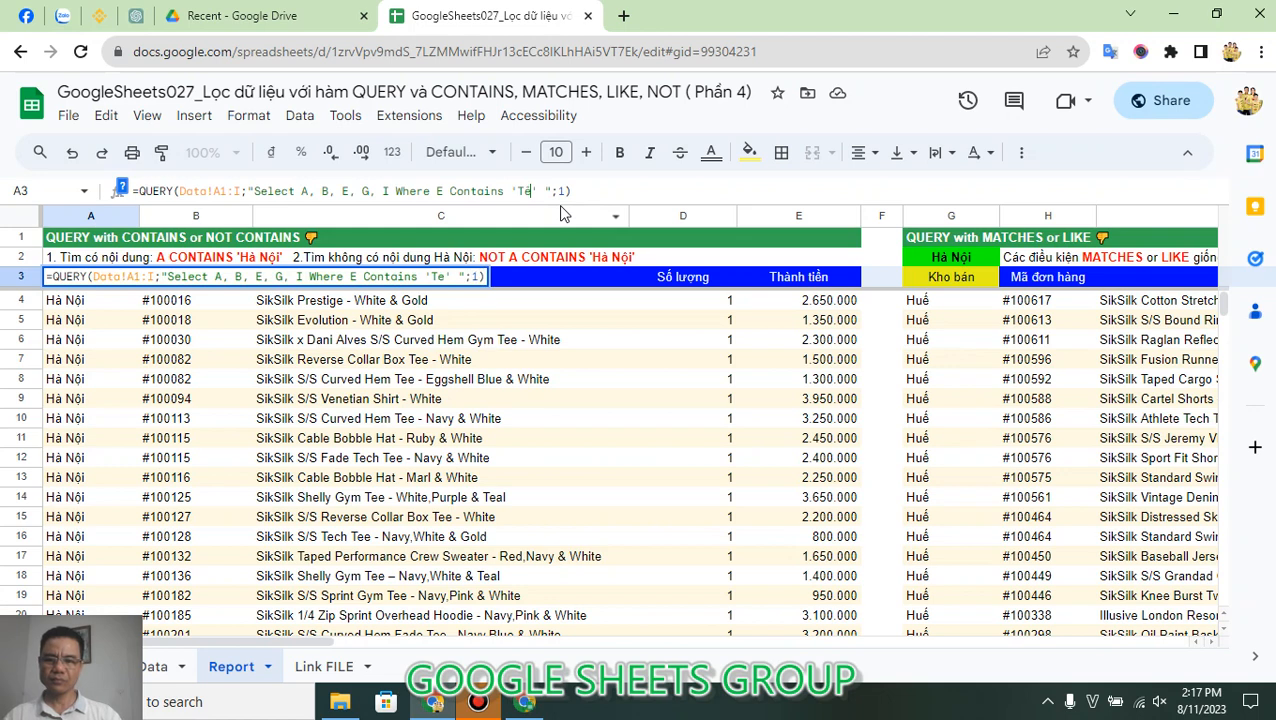
{"action": "key", "text": "Return"}
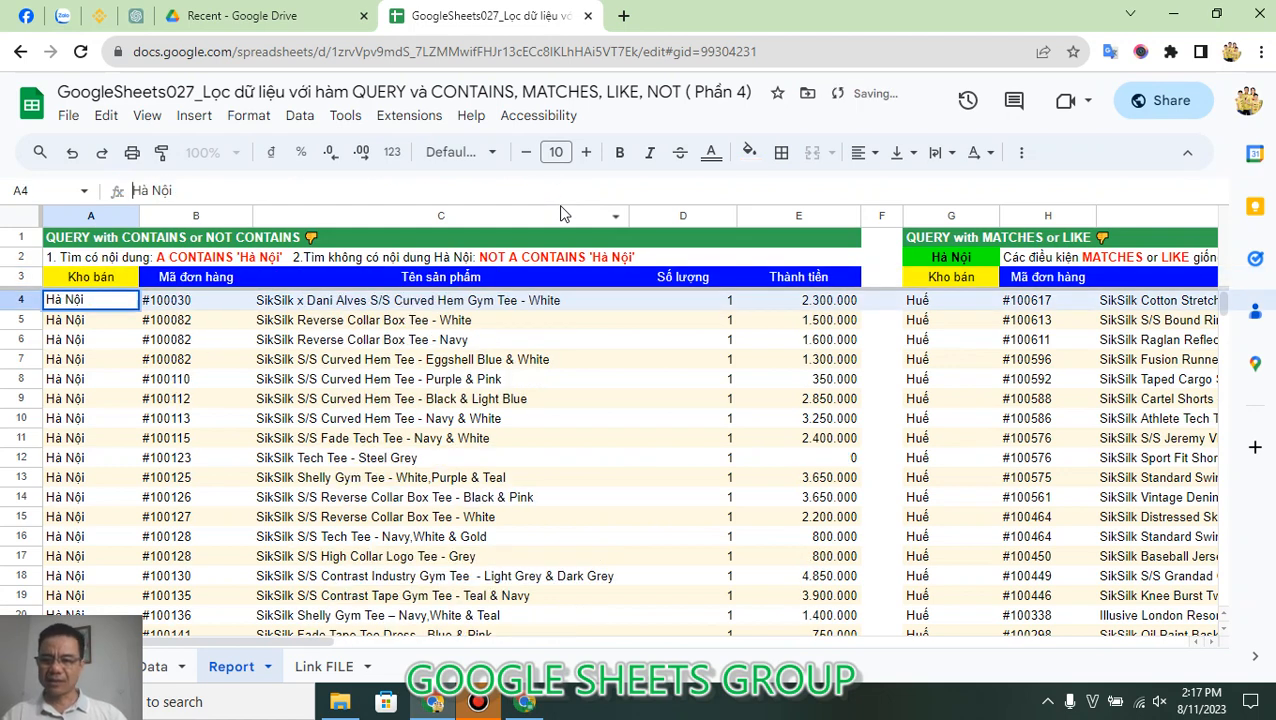
Step: Check the product names listed in rows 4 to 11 of column C for the word Tee
{"action": "left_click", "coordinate": [509, 309]}
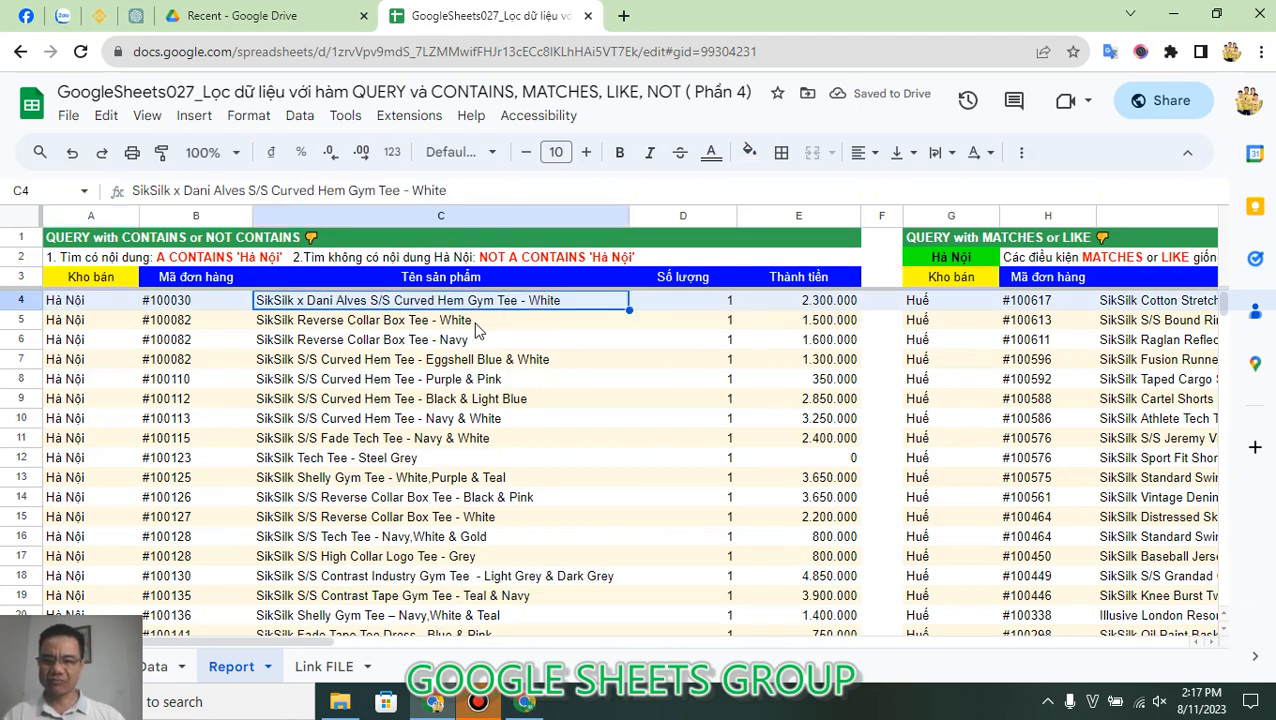
{"action": "left_click", "coordinate": [463, 326]}
{"action": "left_click", "coordinate": [425, 362]}
{"action": "left_click", "coordinate": [412, 386]}
{"action": "left_click", "coordinate": [413, 401]}
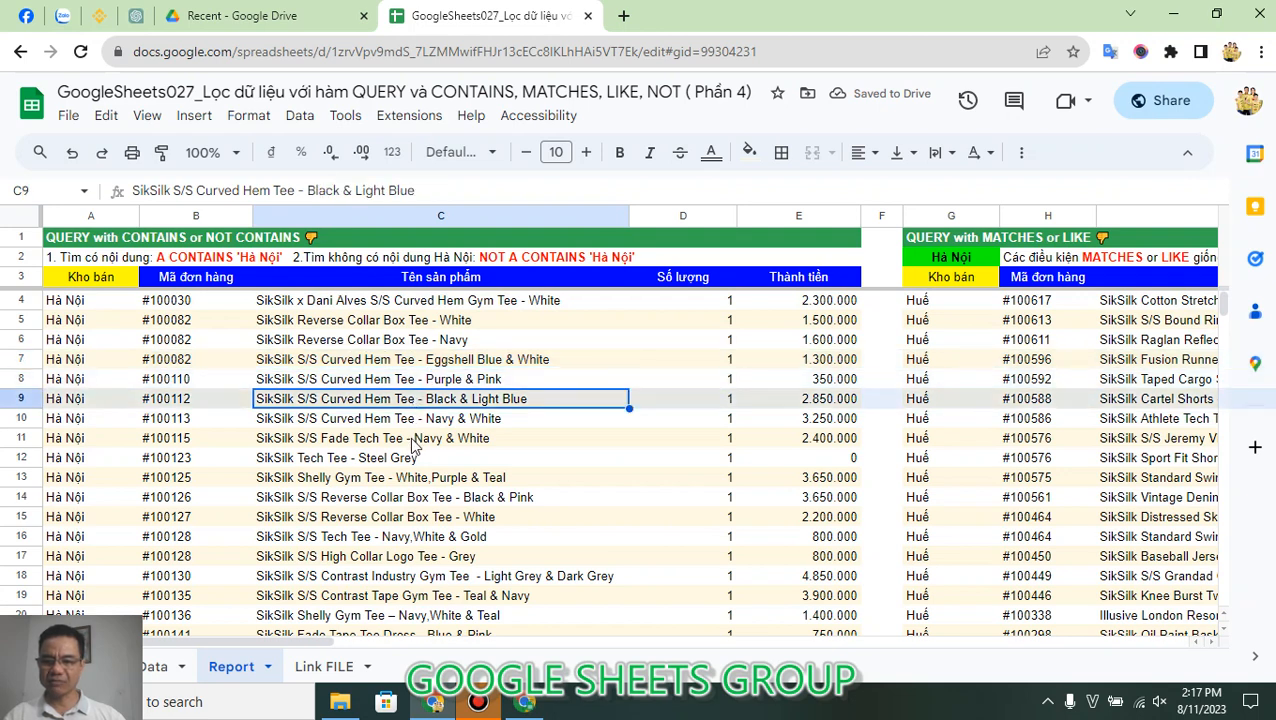
{"action": "left_click", "coordinate": [412, 440]}
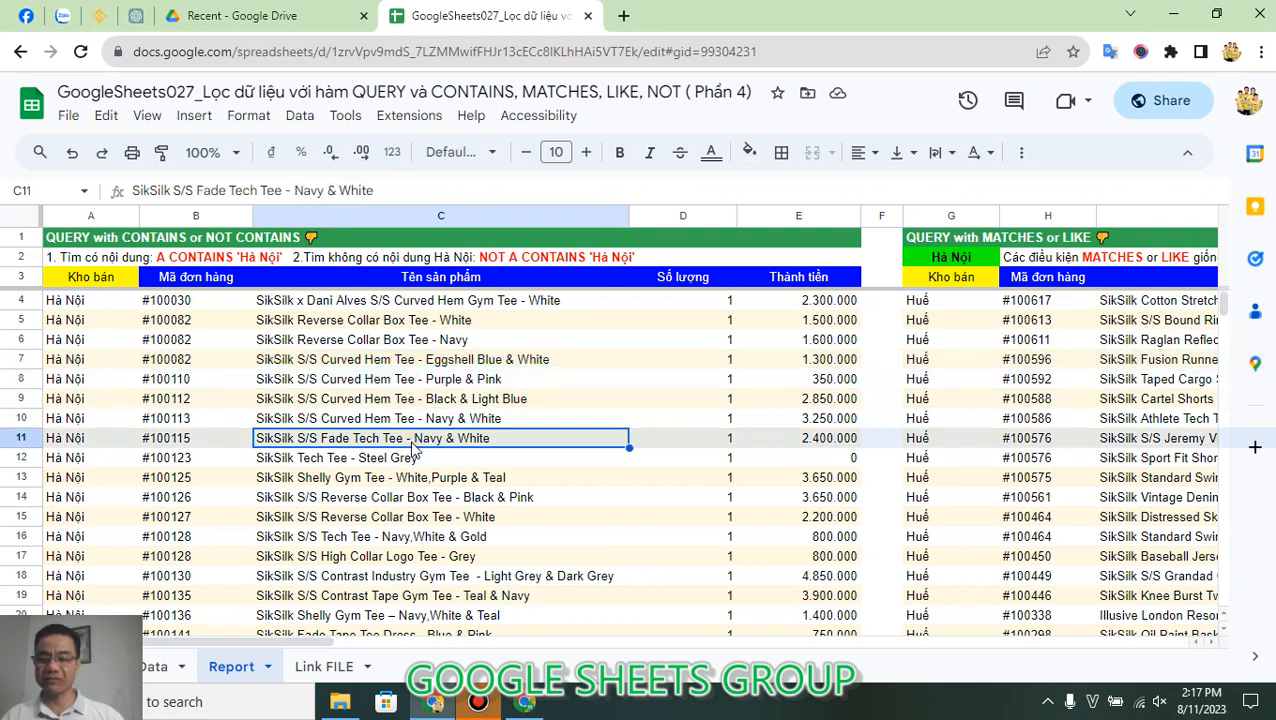
Step: Insert the Not operator into A3's QUERY formula so its condition reads Where Not E Contains 'Tee'
{"action": "left_click", "coordinate": [110, 281]}
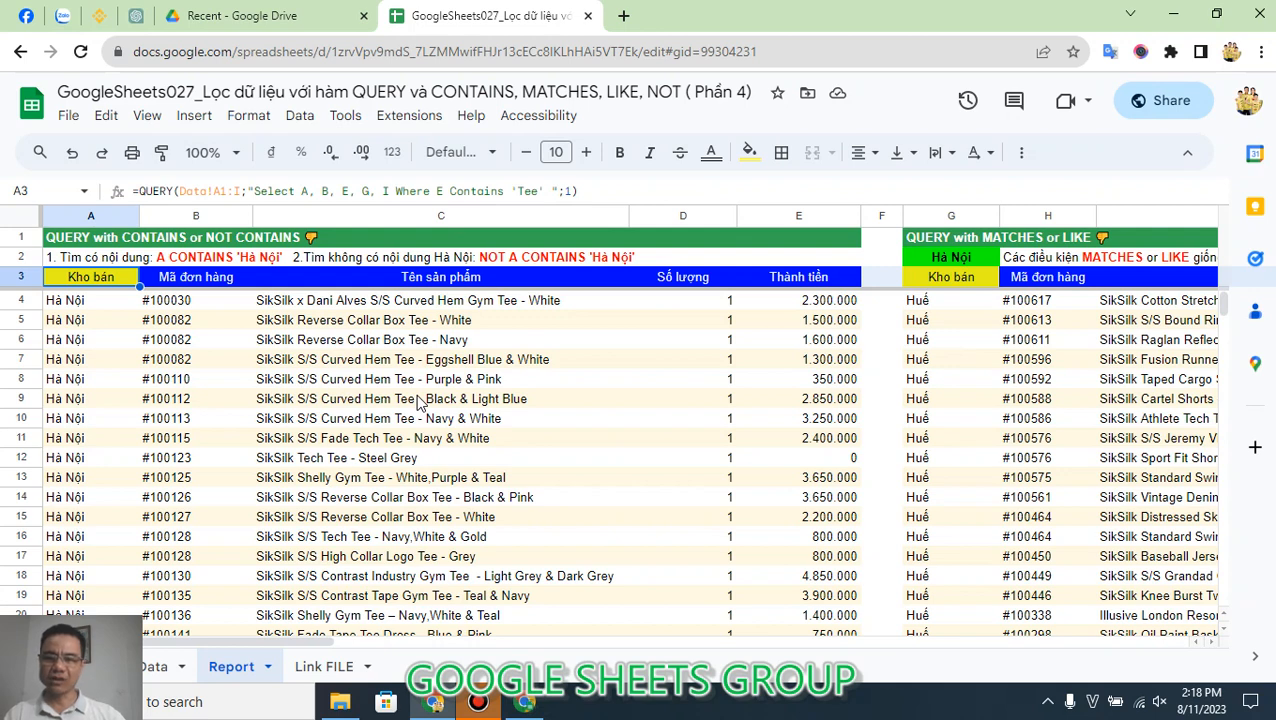
{"action": "left_click", "coordinate": [437, 190]}
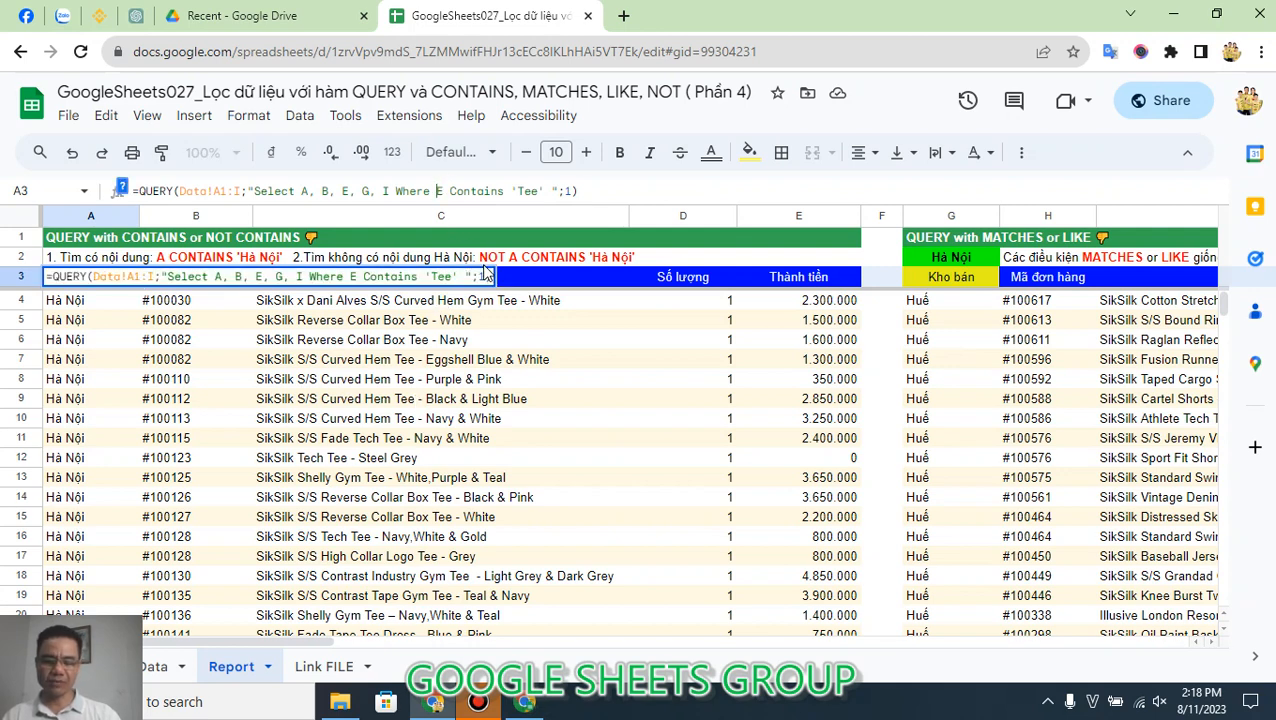
{"action": "type", "text": "Not"}
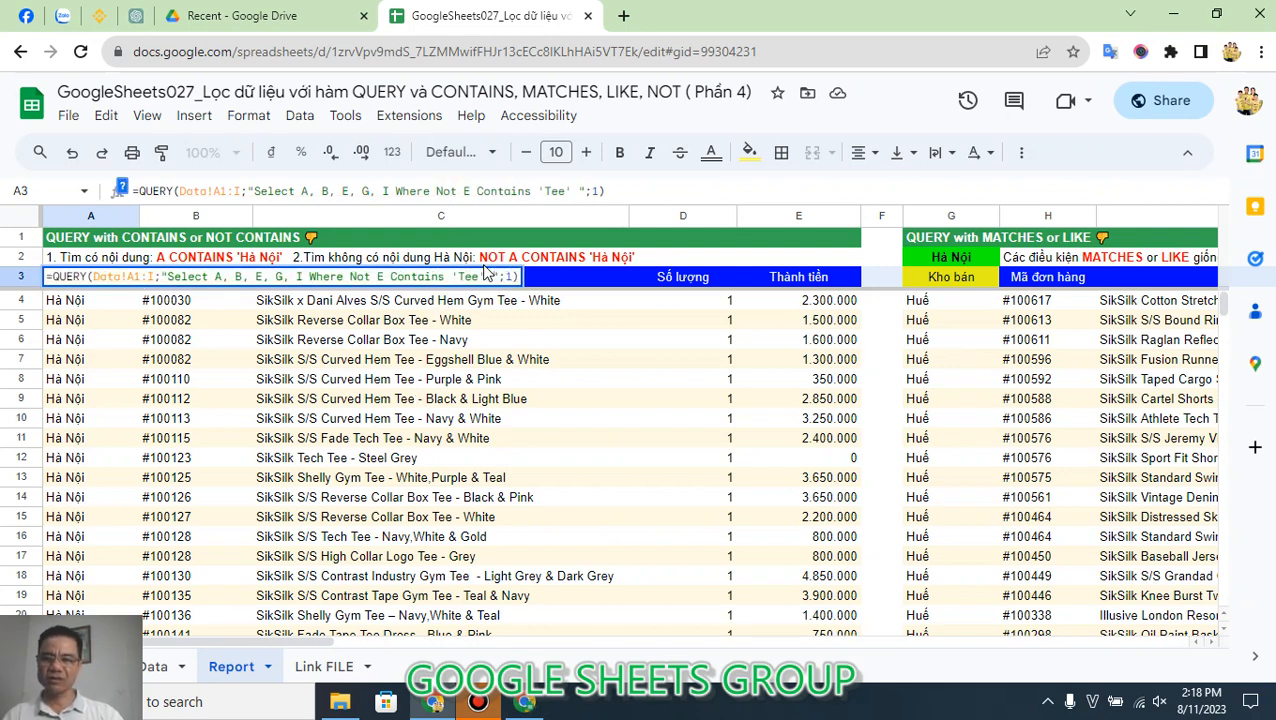
{"action": "key", "text": "Return"}
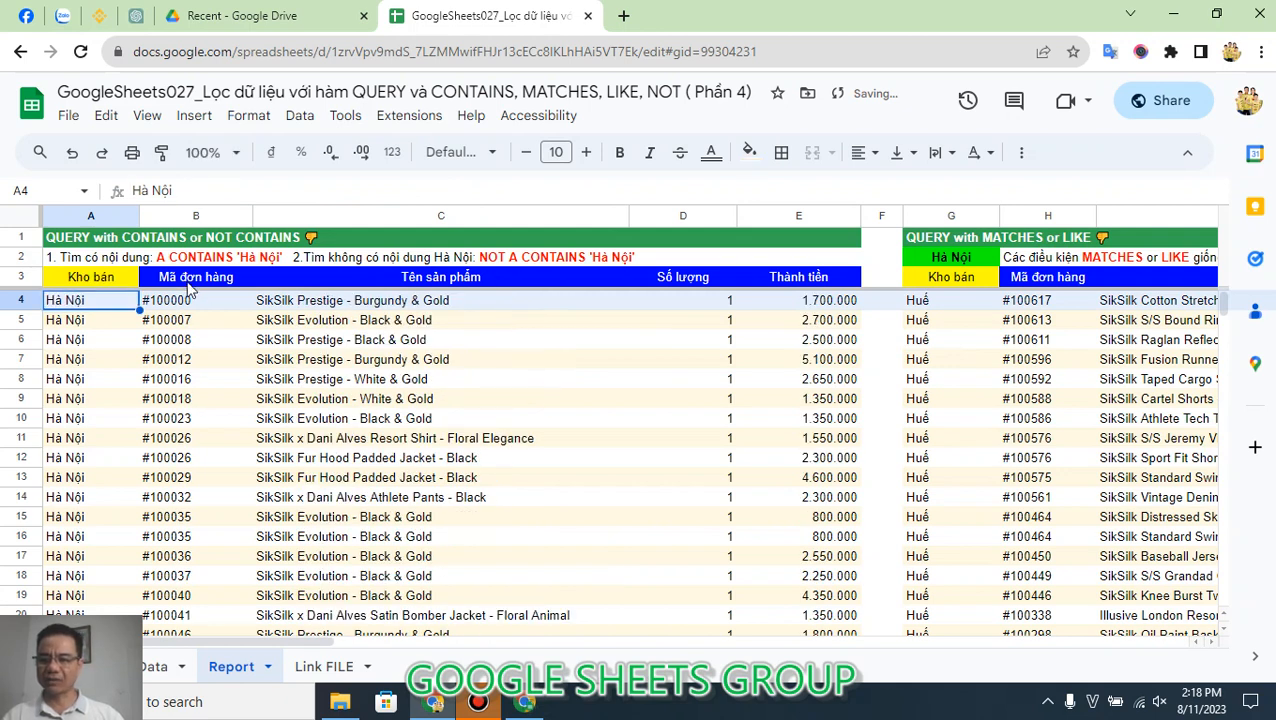
{"action": "left_click", "coordinate": [100, 280]}
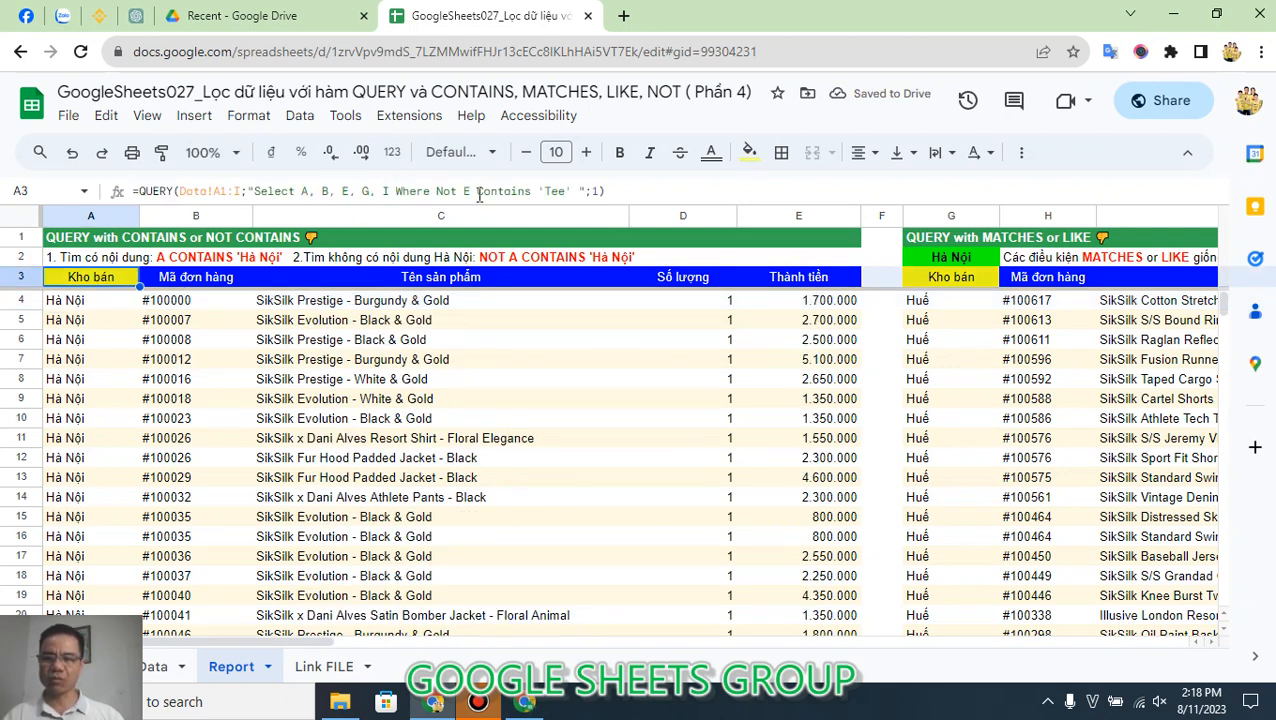
Step: Check the product names in column C against the Not E Contains 'Tee' condition of the formula in A3
{"action": "left_click", "coordinate": [488, 318]}
{"action": "scroll", "coordinate": [536, 483], "scroll_direction": "down", "scroll_amount": 3}
{"action": "scroll", "coordinate": [536, 483], "scroll_direction": "down", "scroll_amount": 15}
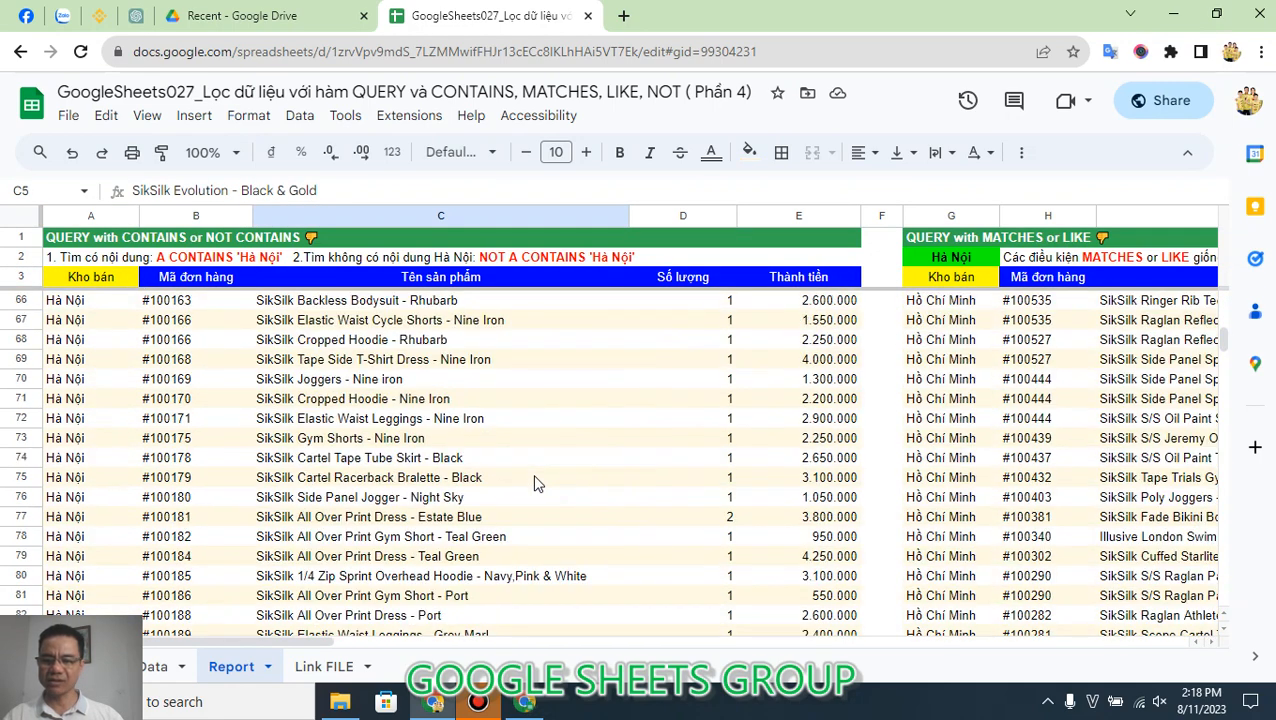
{"action": "left_click", "coordinate": [478, 403]}
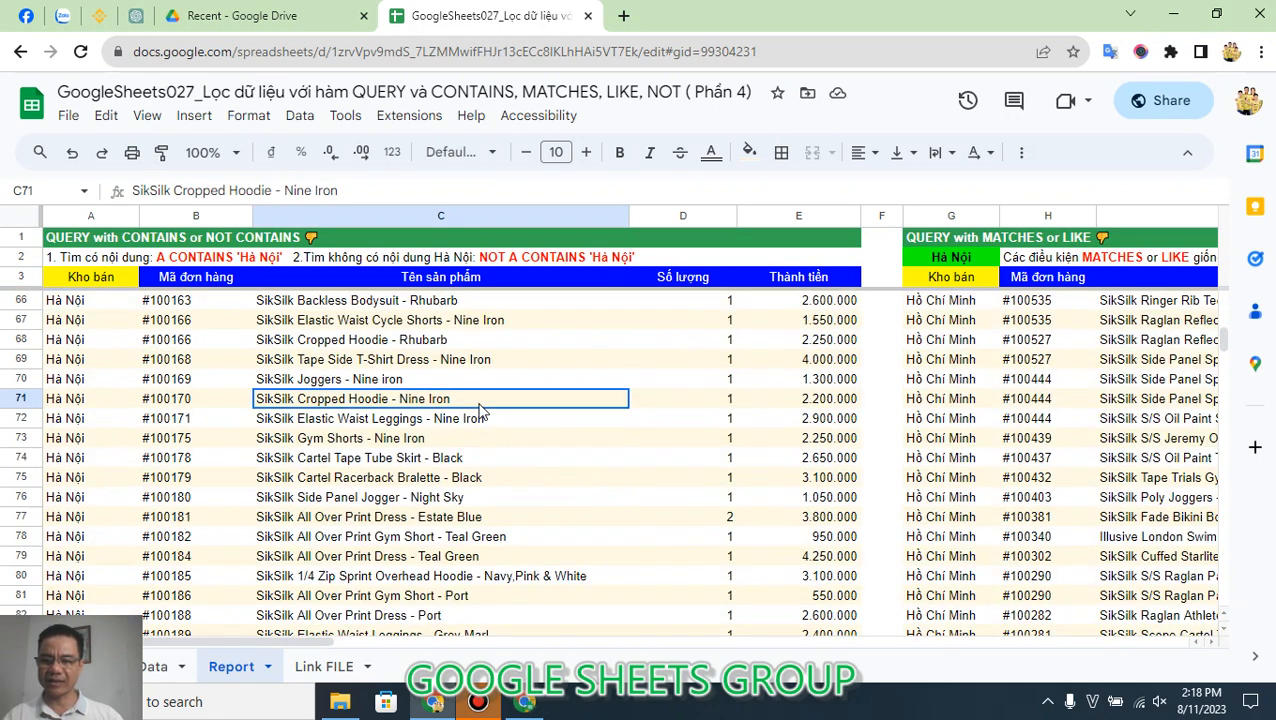
{"action": "left_click", "coordinate": [100, 280]}
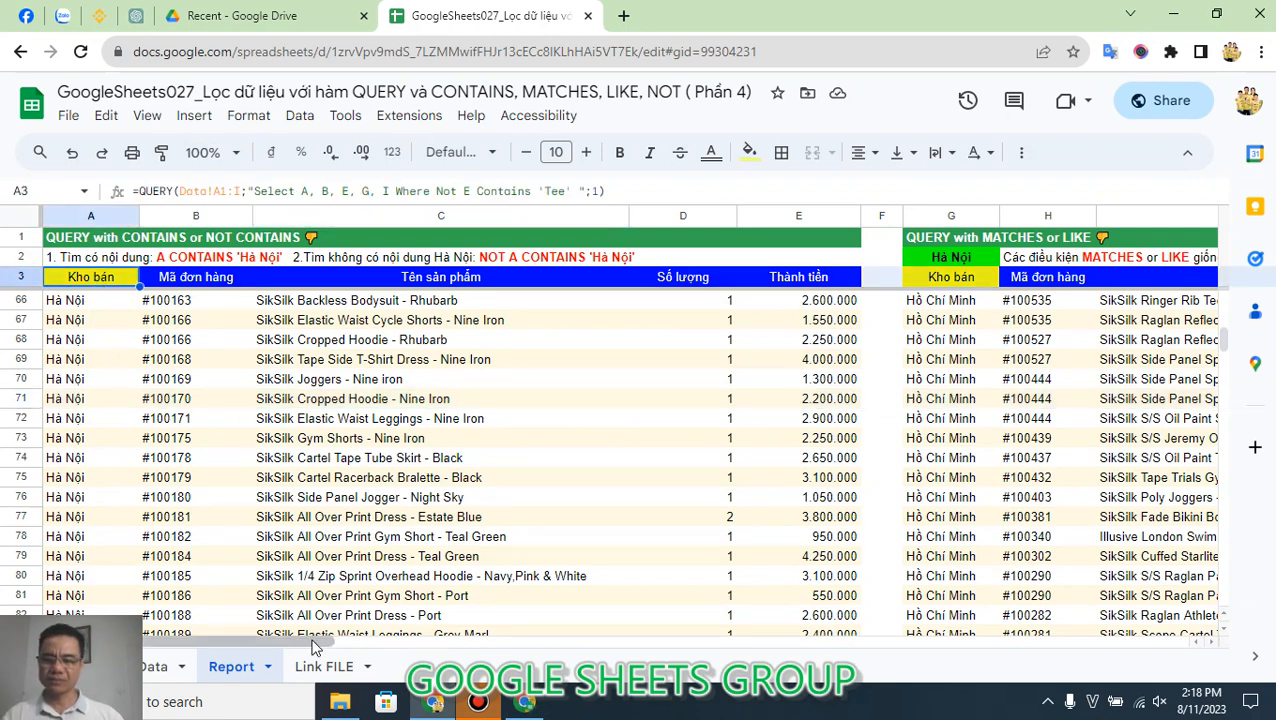
Step: Inspect the NOT condition in G3's QUERY formula under the MATCHES or LIKE heading, then clear the formula from G3
{"action": "left_click_drag", "start_coordinate": [318, 641], "coordinate": [472, 645]}
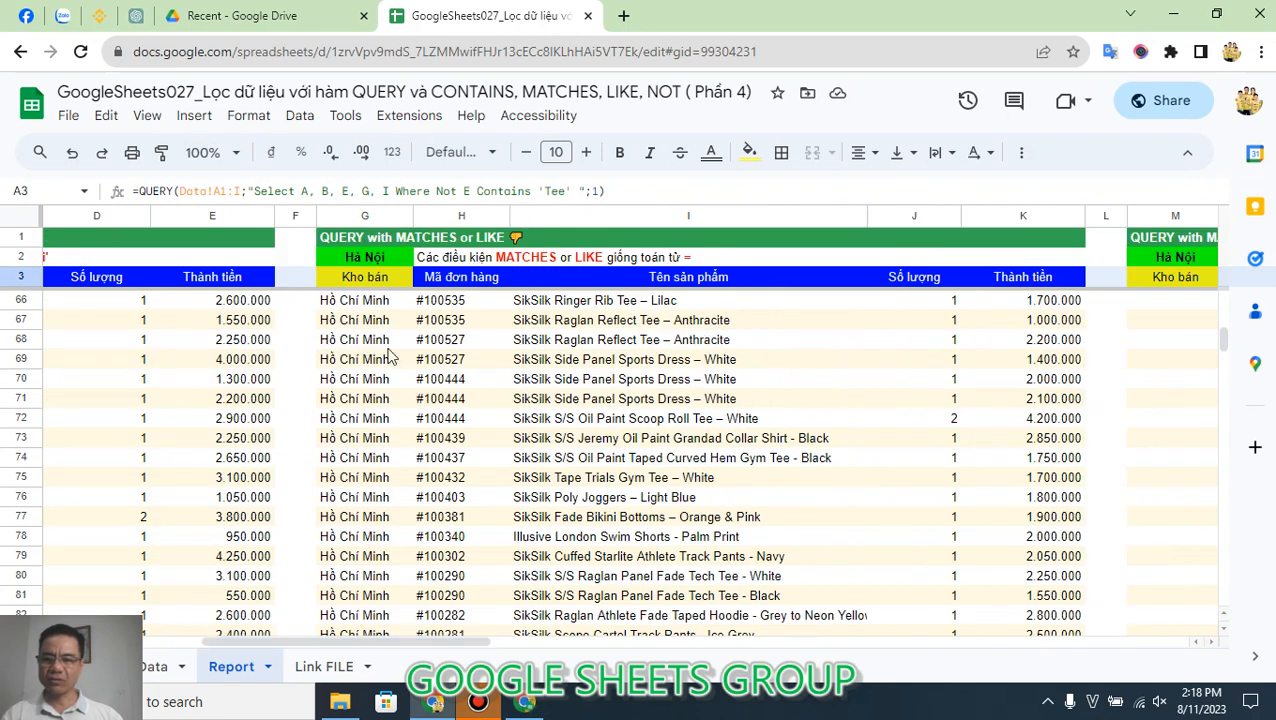
{"action": "left_click", "coordinate": [370, 280]}
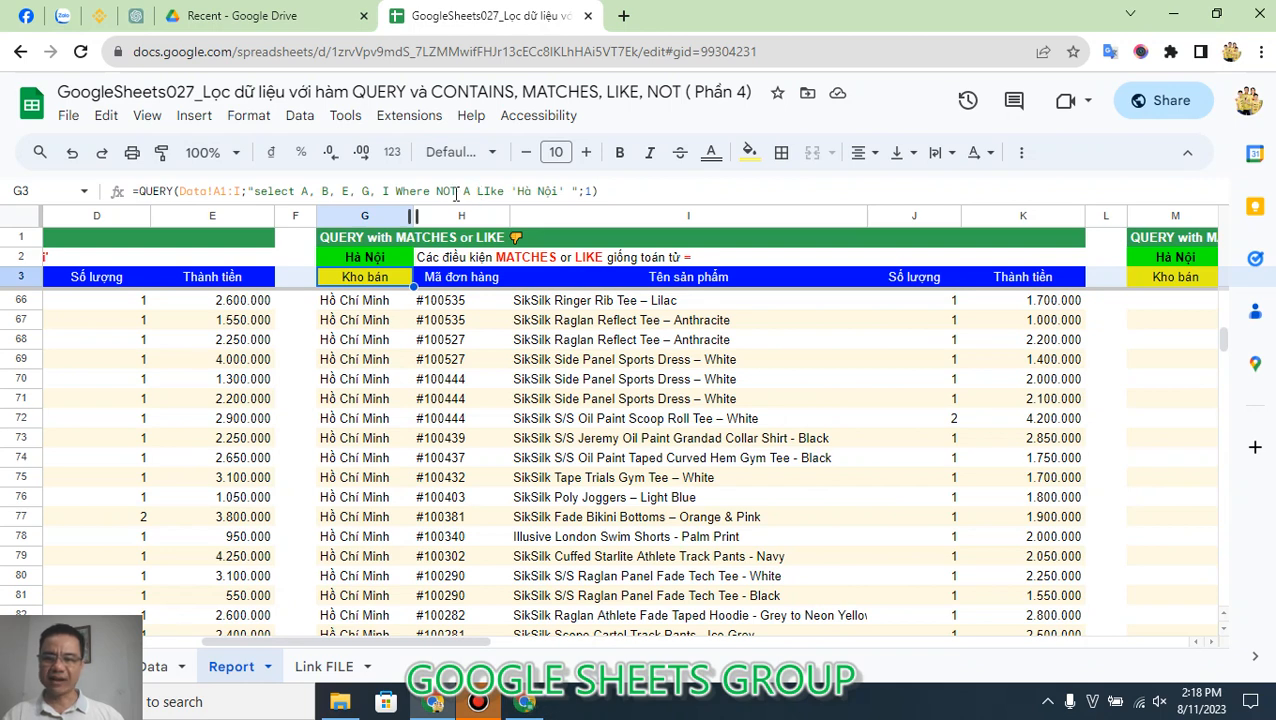
{"action": "left_click_drag", "start_coordinate": [436, 191], "coordinate": [459, 198]}
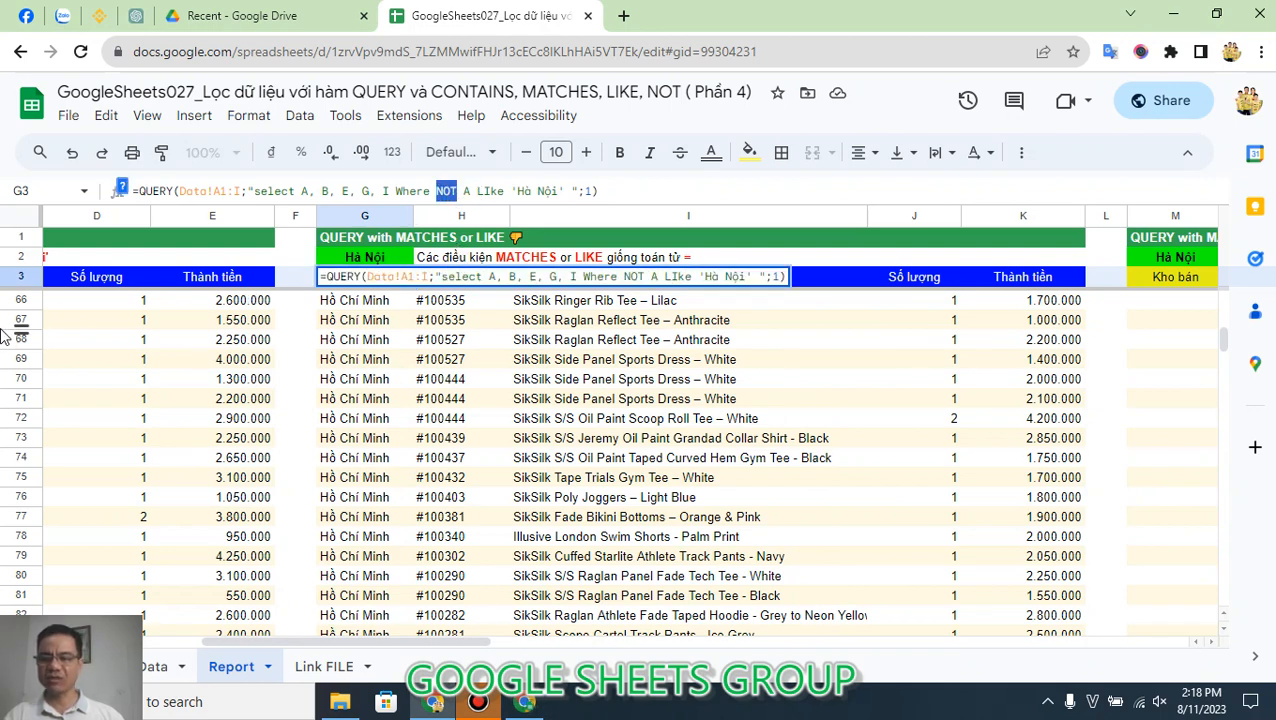
{"action": "key", "text": "Escape"}
{"action": "key", "text": "F2"}
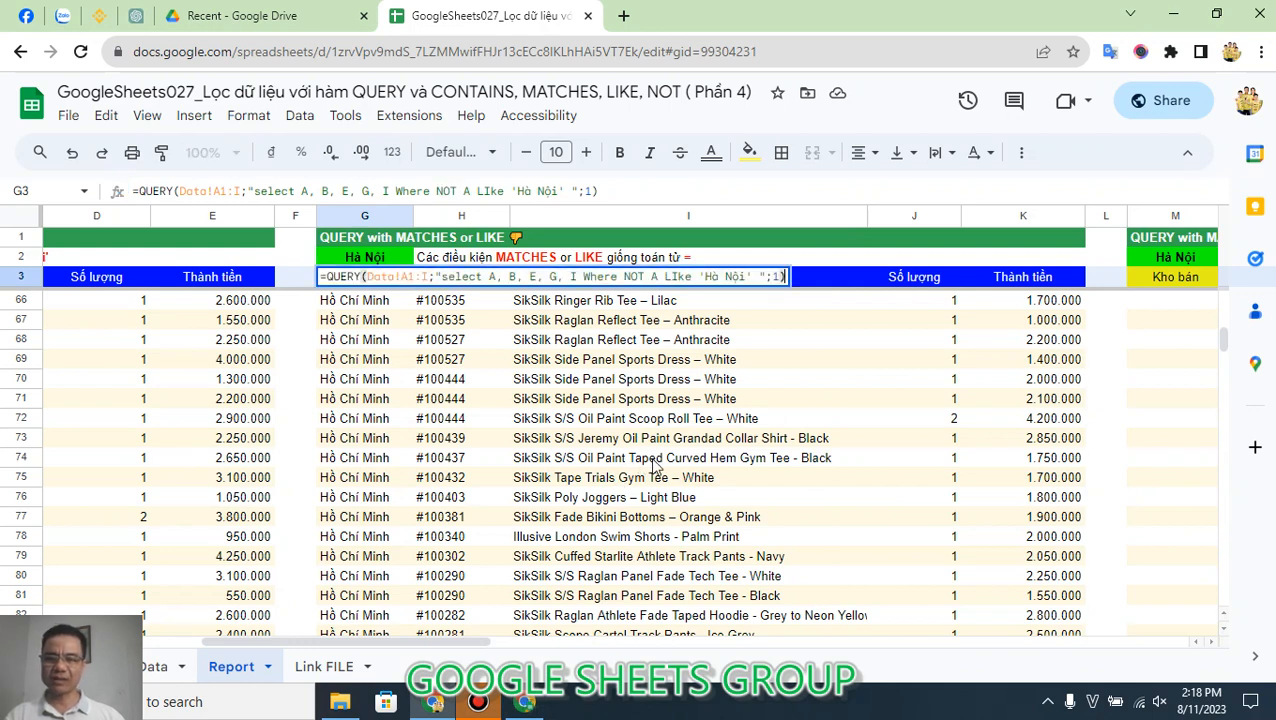
{"action": "key", "text": "Escape"}
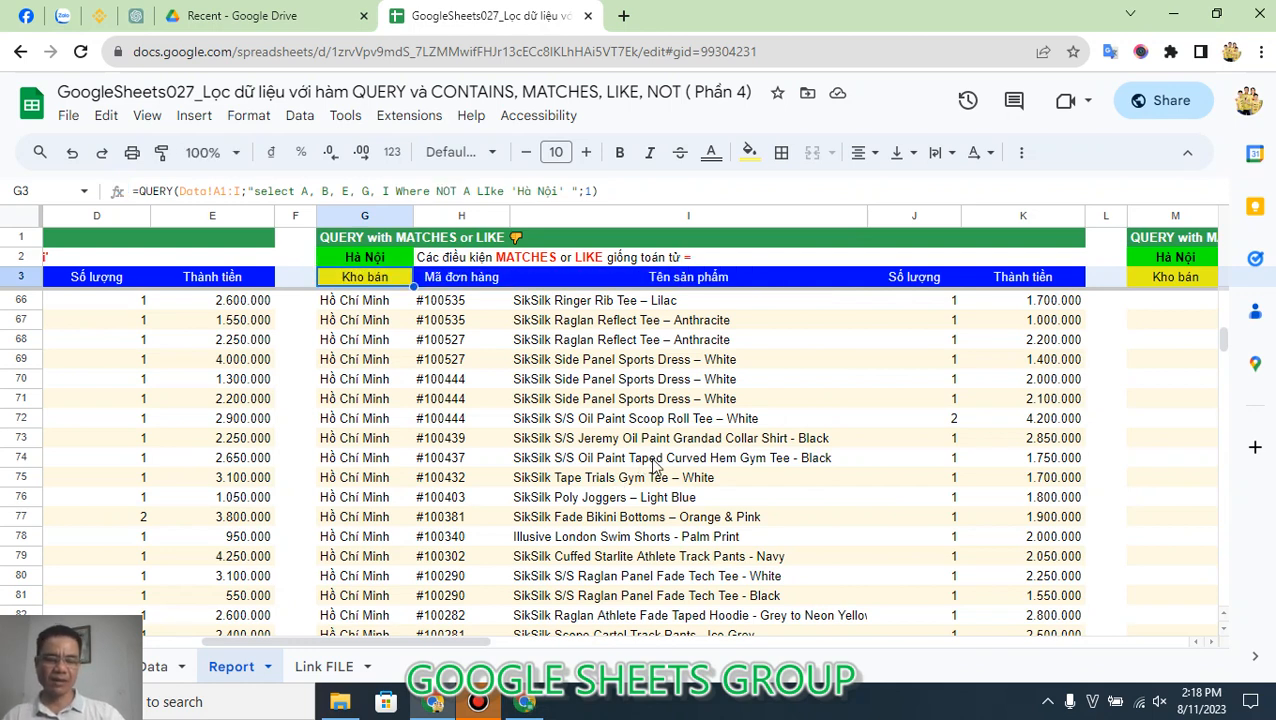
{"action": "key", "text": "Delete"}
{"action": "left_click", "coordinate": [590, 398]}
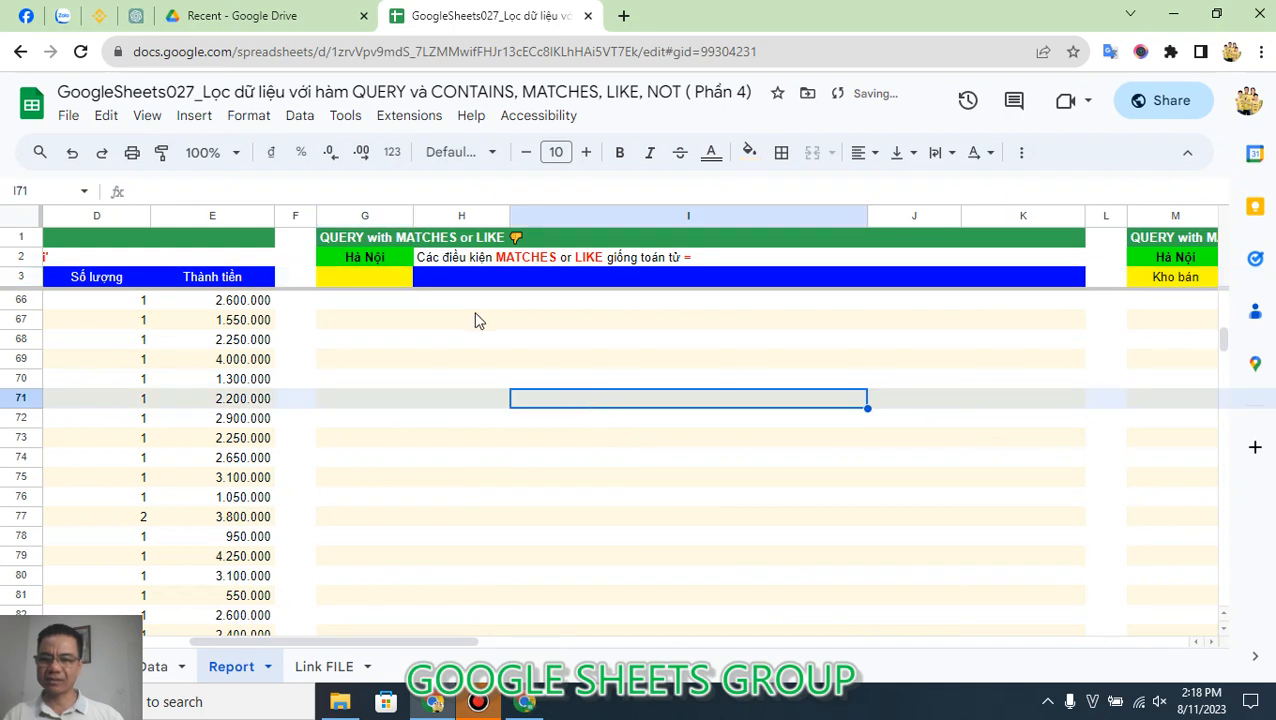
Step: Enter in G3 the formula =QUERY(Data!A1:I;"Select A, B, E, G, I Where A Like 'Hà Nội' ";1)
{"action": "left_click", "coordinate": [403, 277]}
{"action": "double_click", "coordinate": [401, 276]}
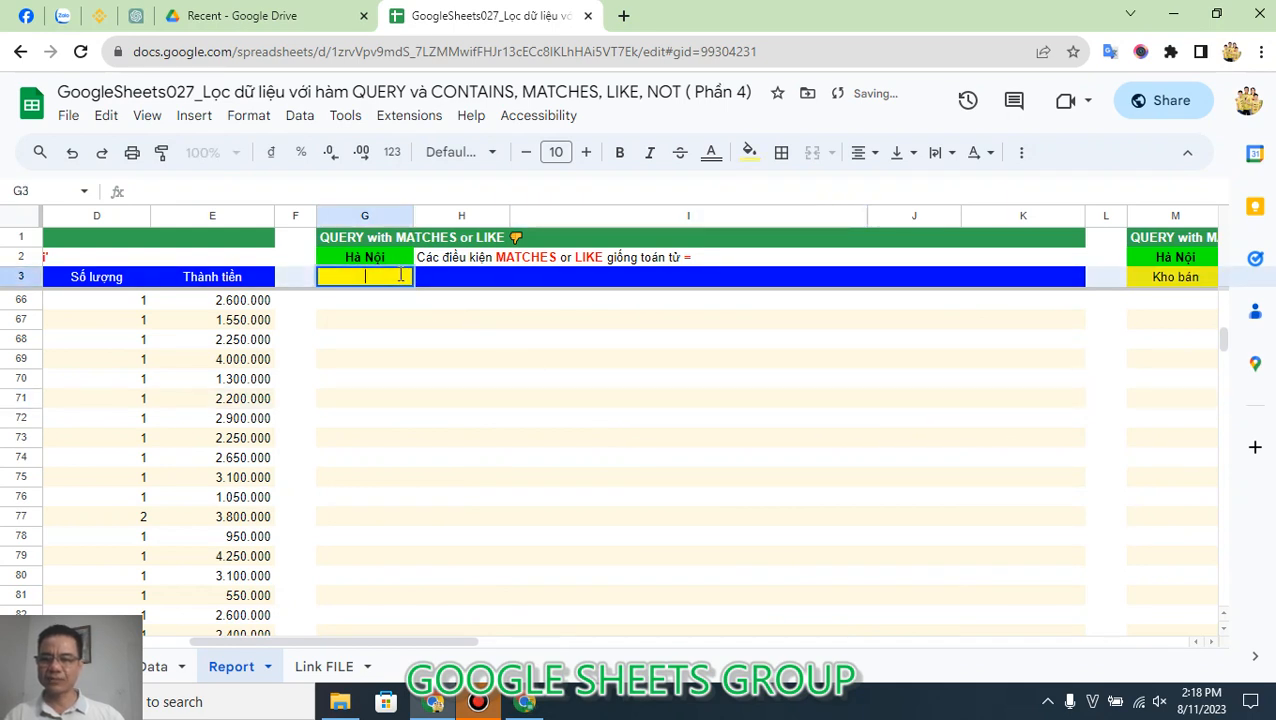
{"action": "type", "text": "=QUERY(Data!A1:I;\"Select A, B, E, G, I Where"}
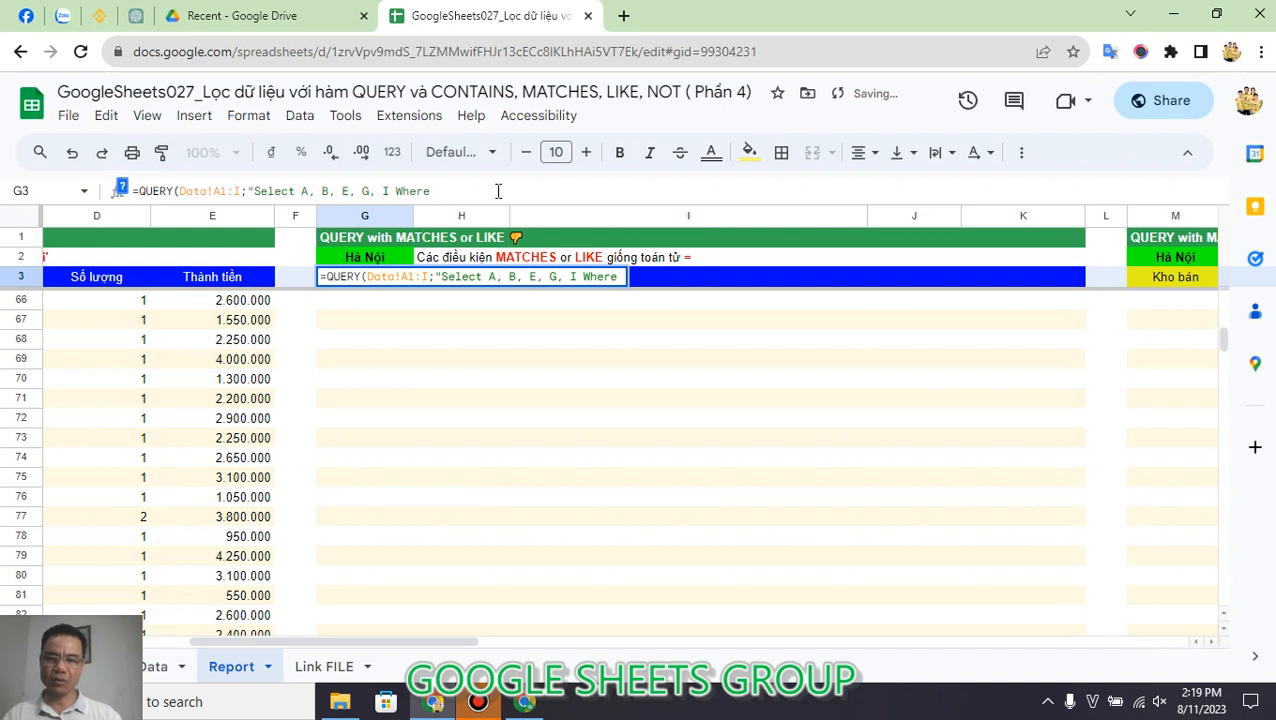
{"action": "type", "text": "A "}
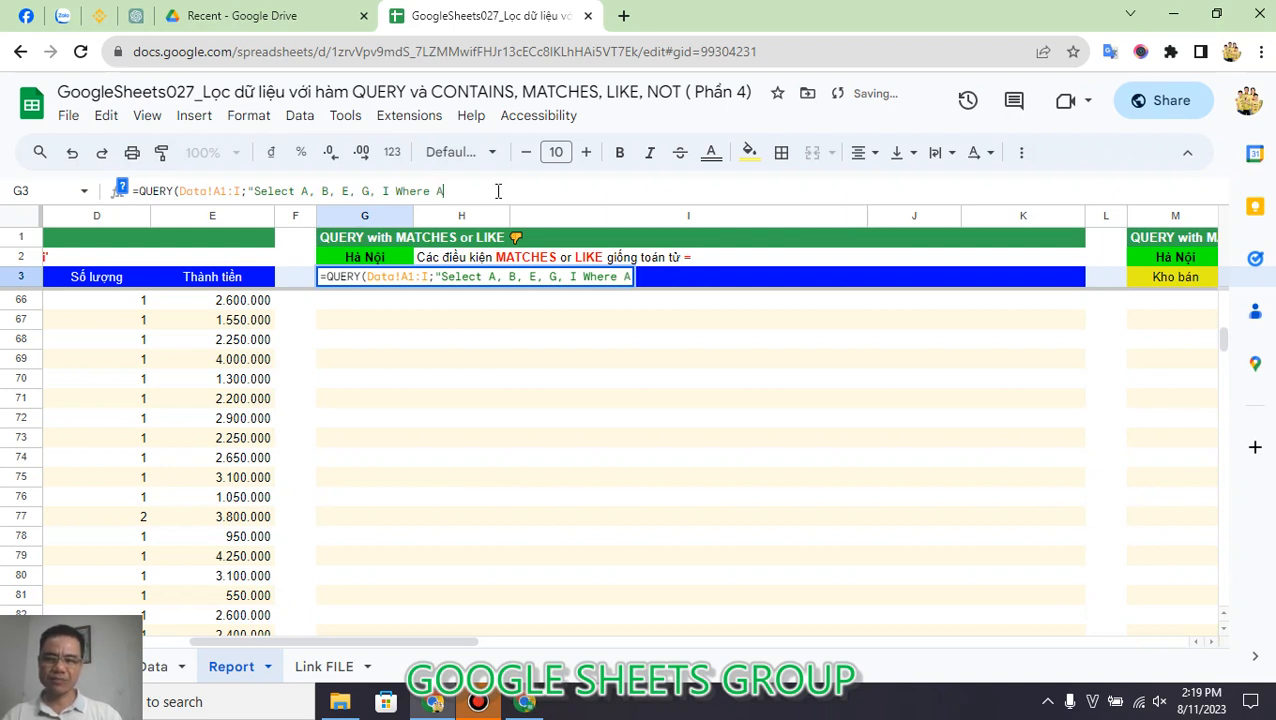
{"action": "type", "text": "Li"}
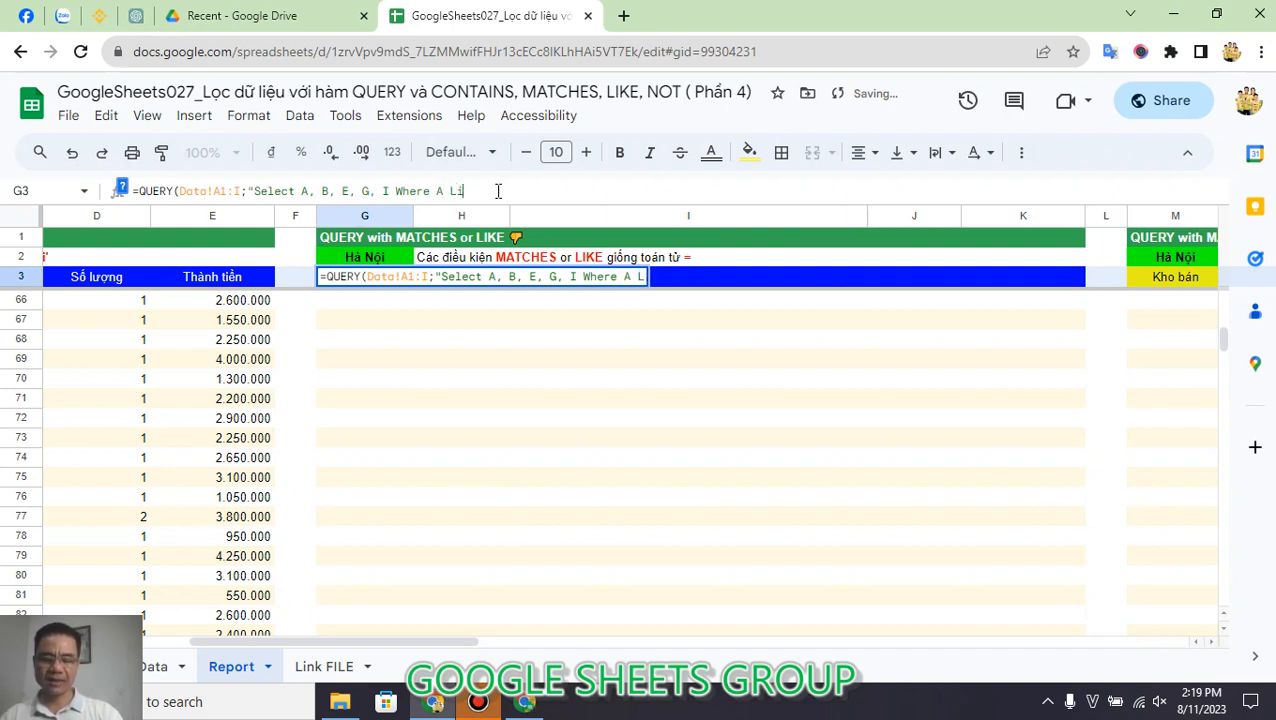
{"action": "type", "text": "ke 'Hà Nội"}
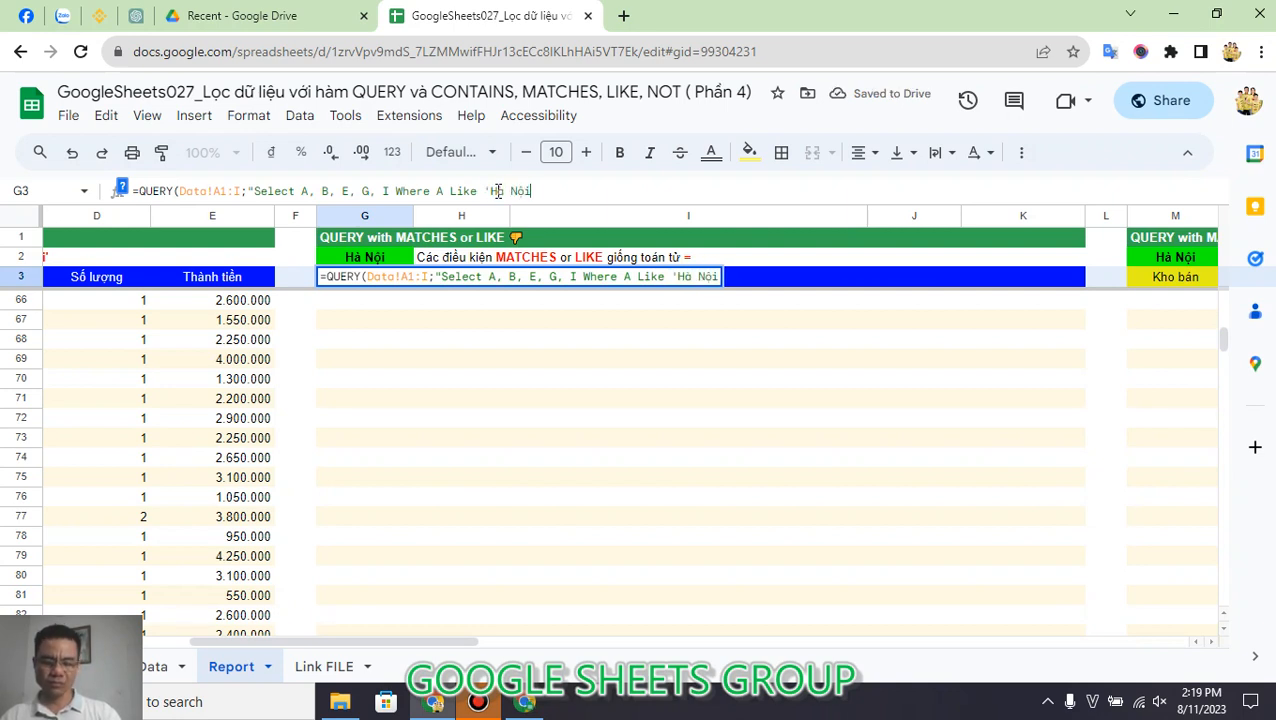
{"action": "type", "text": "' "}
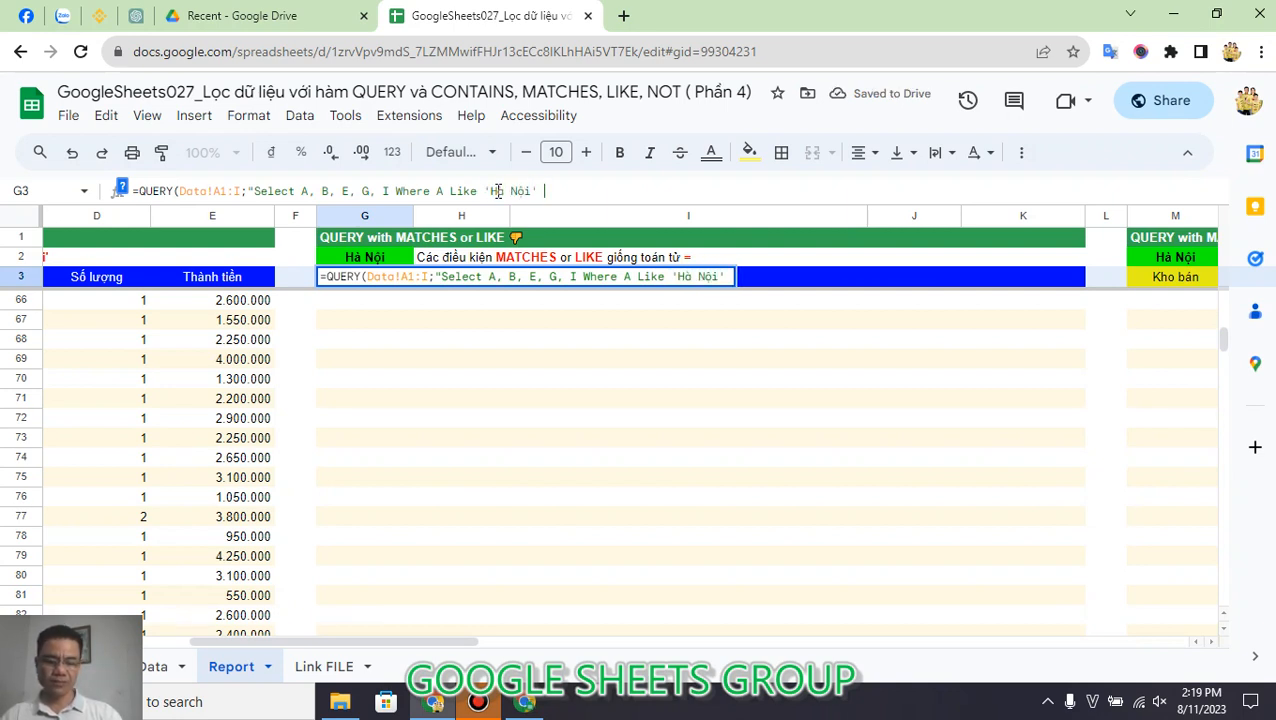
{"action": "type", "text": "\";1)"}
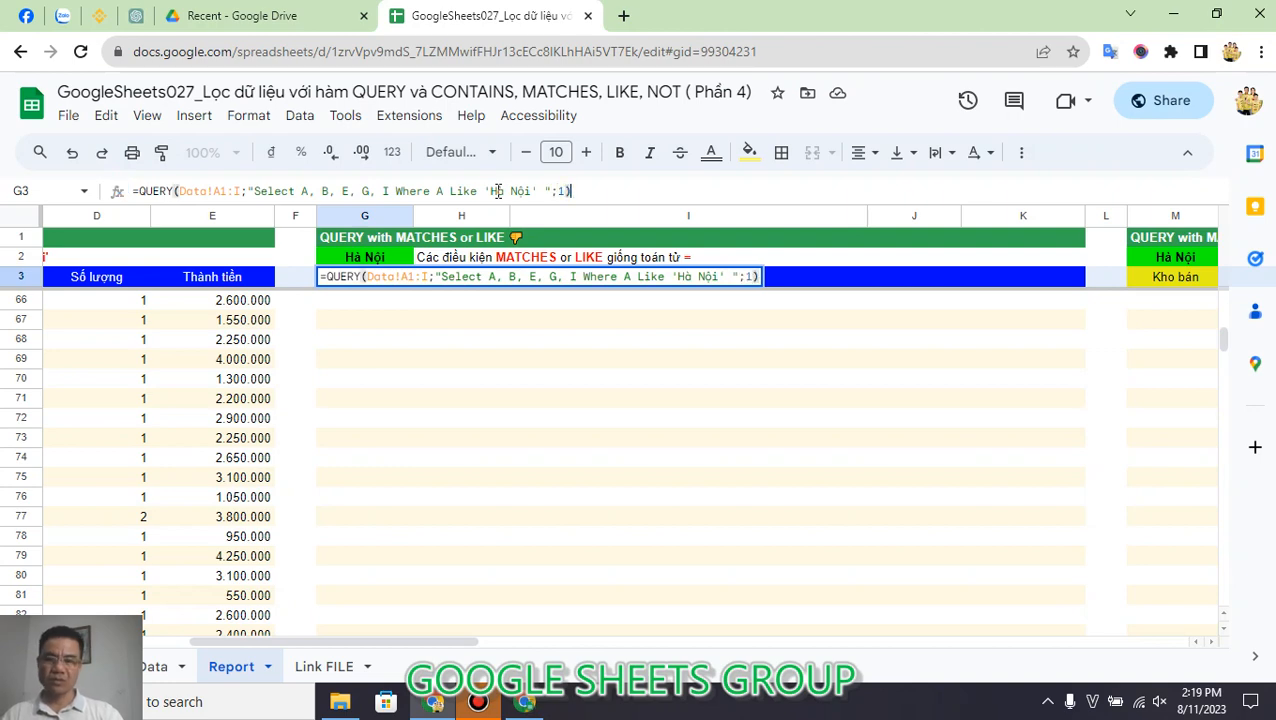
{"action": "key", "text": "Return"}
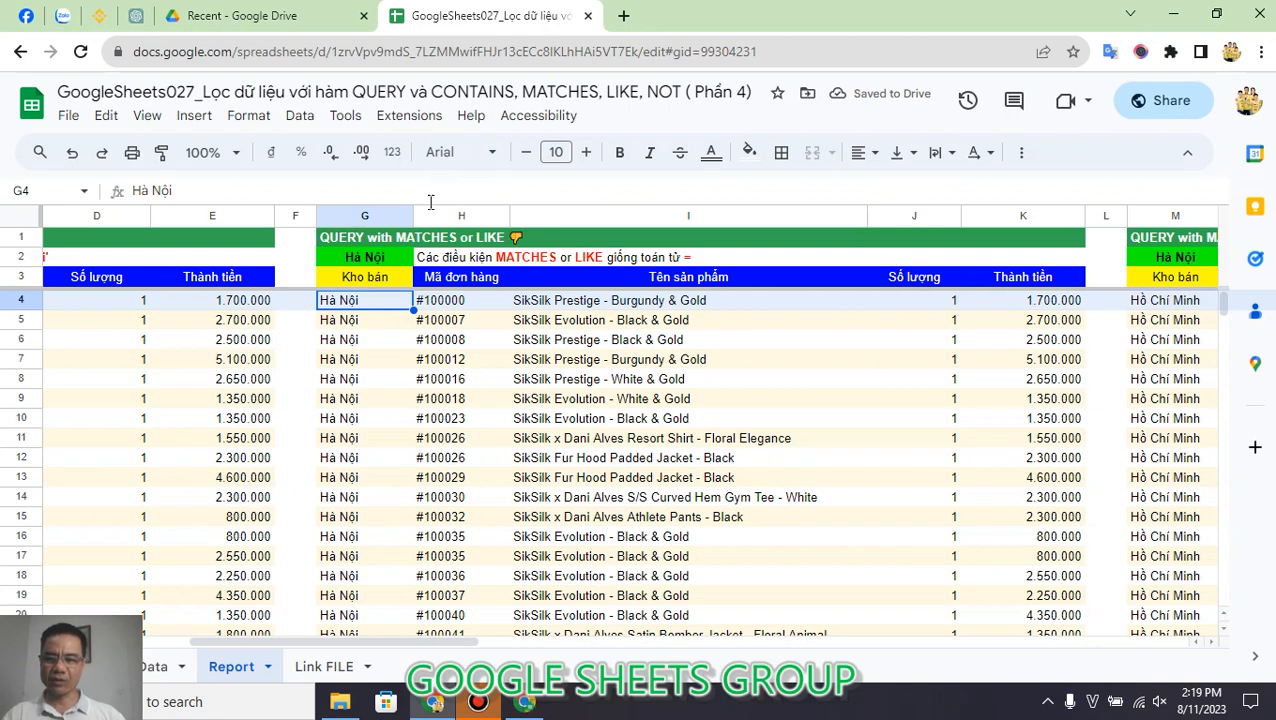
Step: Check the warehouse names in column G down to the last row of G3's query output
{"action": "left_click", "coordinate": [381, 278]}
{"action": "key", "text": "ctrl+Down"}
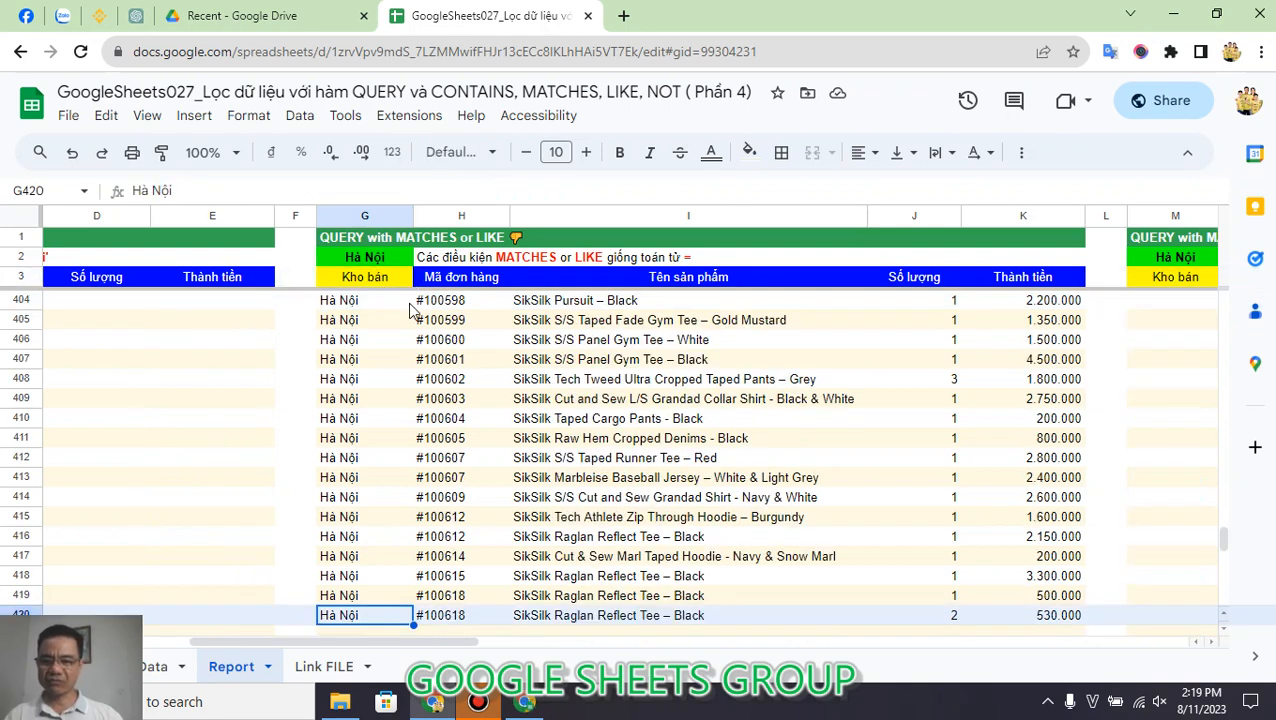
{"action": "scroll", "coordinate": [410, 310], "scroll_direction": "down", "scroll_amount": 2}
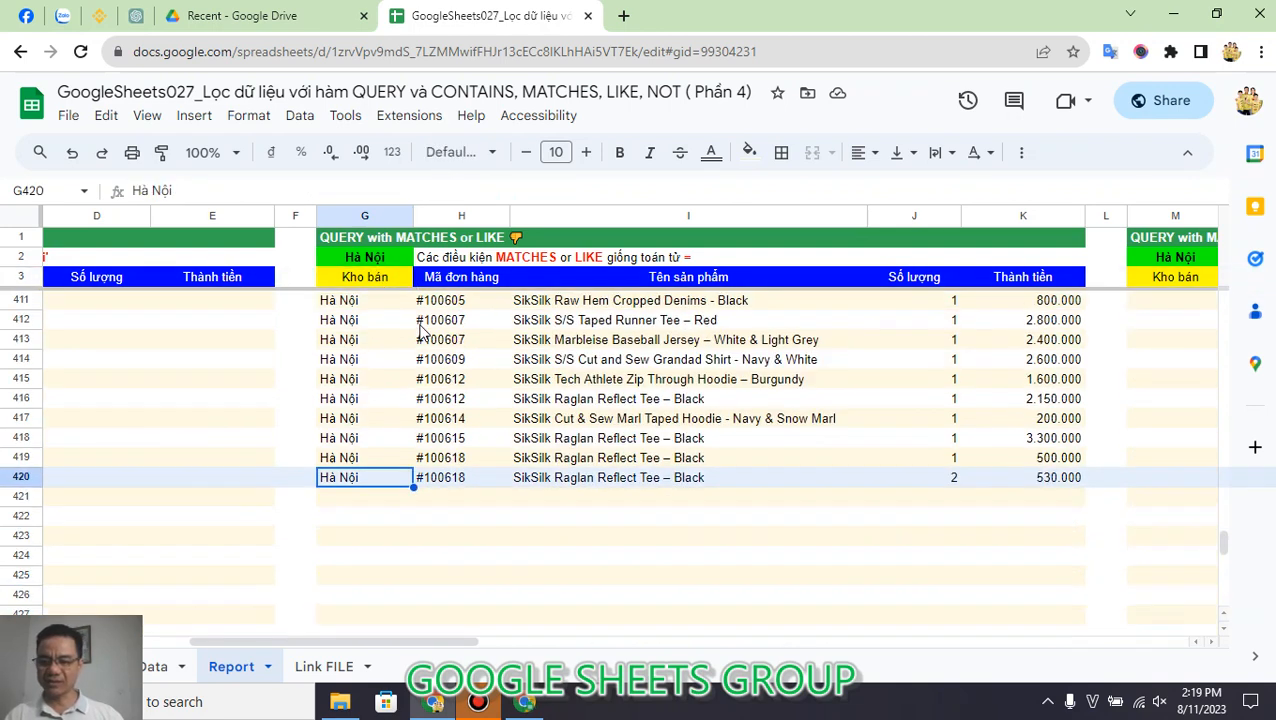
Step: Replace the Like operator in G3's QUERY formula with MAtches so its condition reads Where A MAtches 'Hà Nội'
{"action": "left_click", "coordinate": [388, 285]}
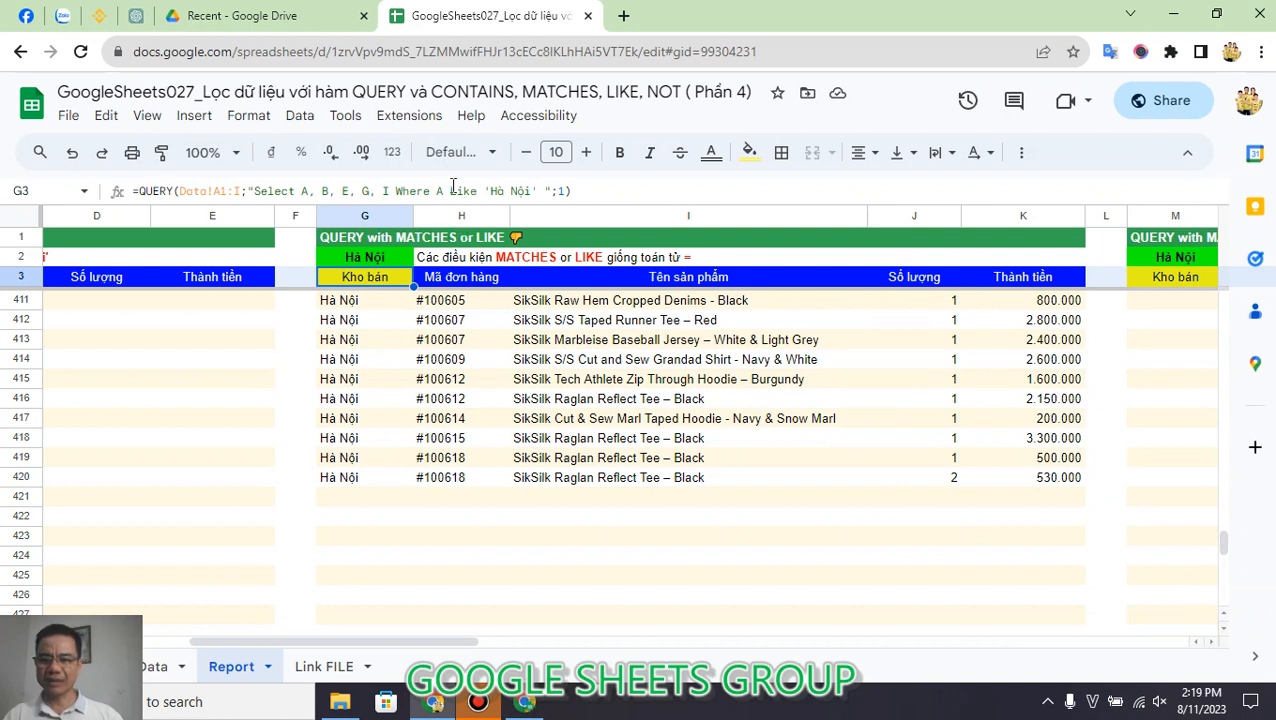
{"action": "double_click", "coordinate": [455, 190]}
{"action": "type", "text": "MA"}
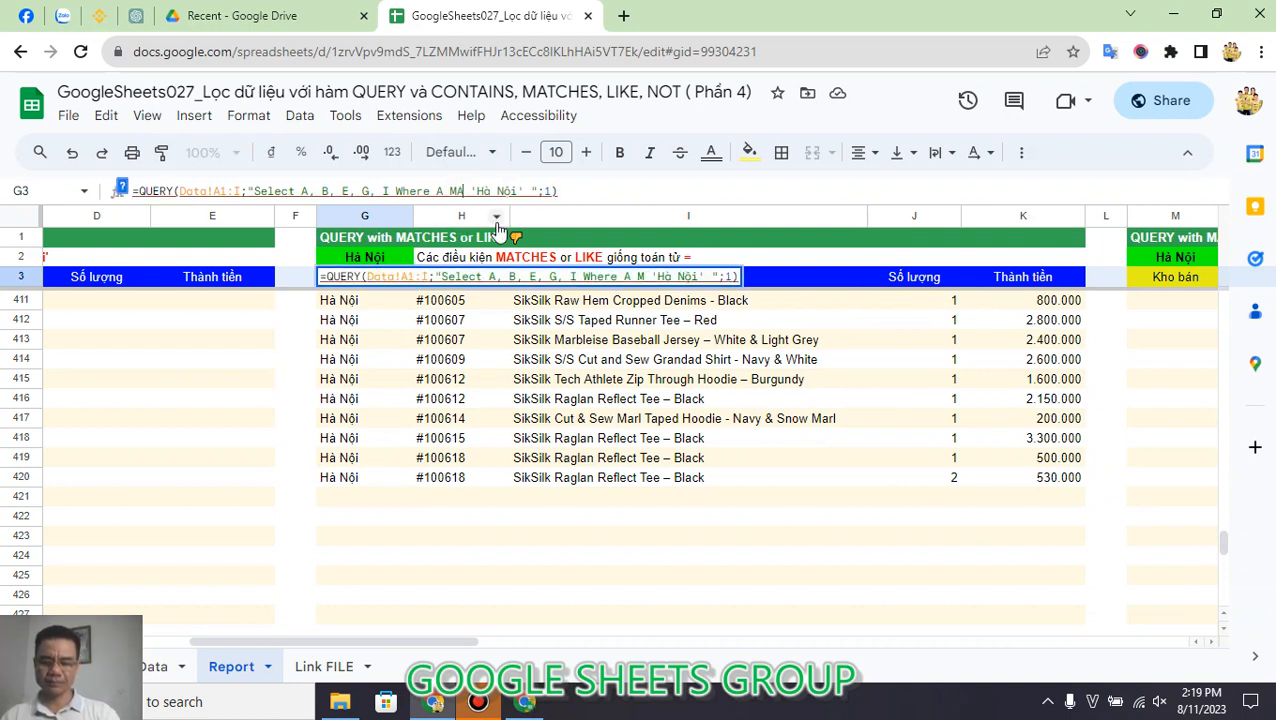
{"action": "type", "text": "tches"}
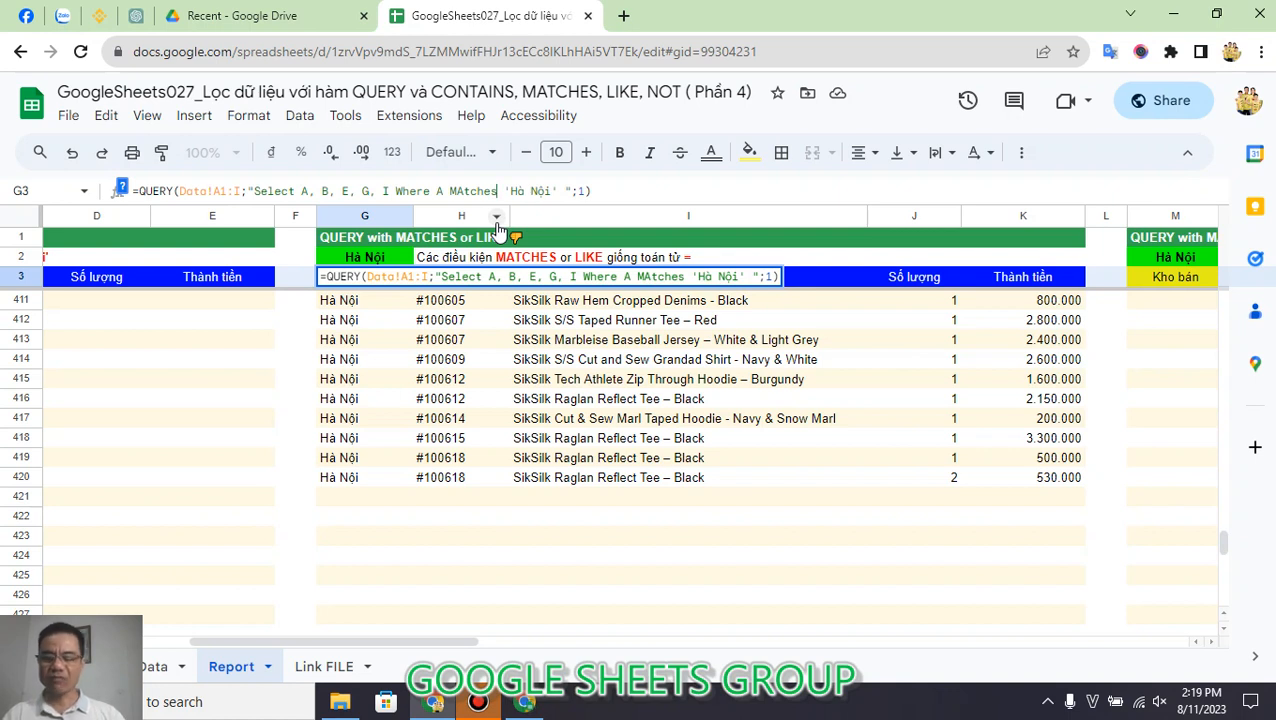
{"action": "key", "text": "Tab"}
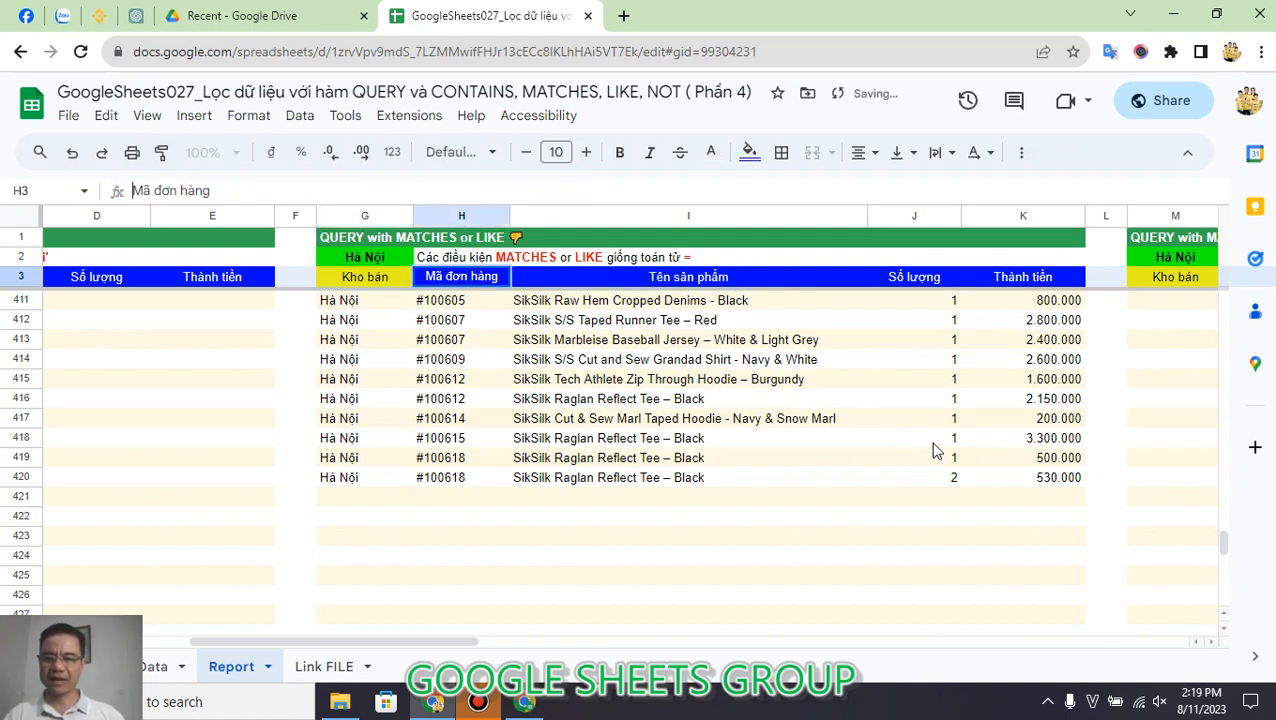
{"action": "left_click", "coordinate": [380, 480]}
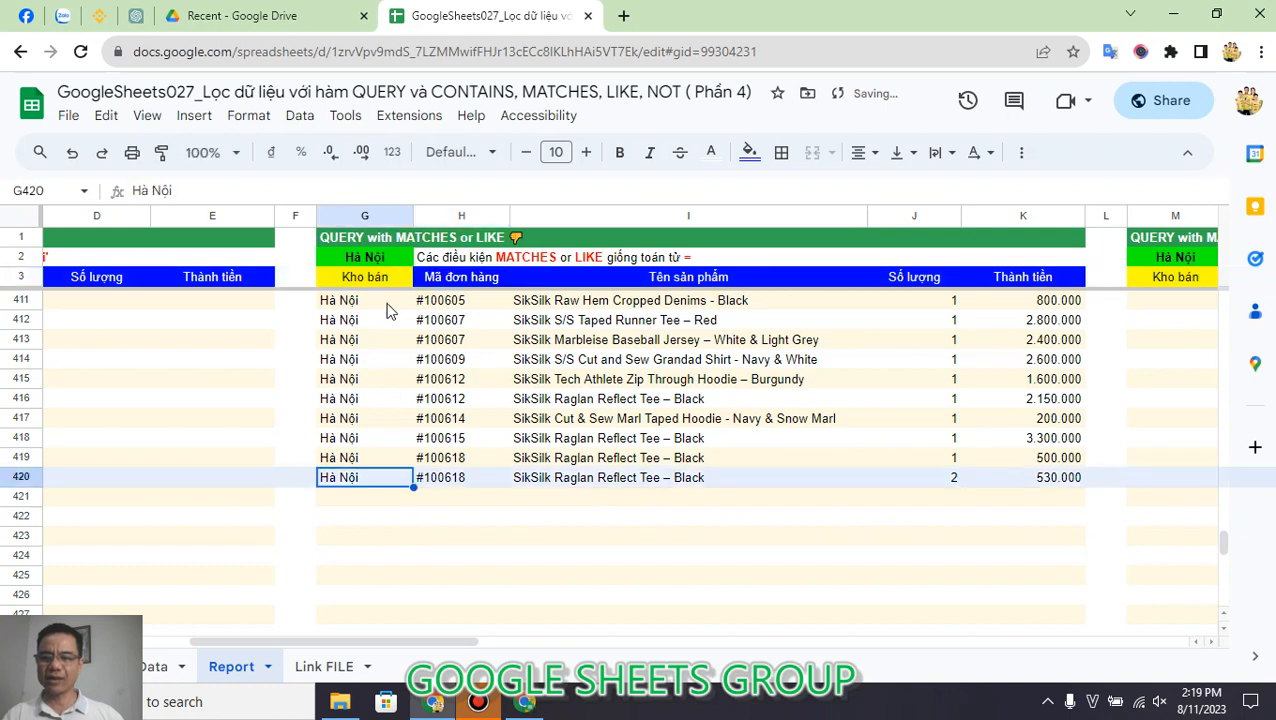
Step: Replace the MAtches operator in G3's QUERY formula with = so its condition reads Where A = 'Hà Nội'
{"action": "left_click", "coordinate": [390, 282]}
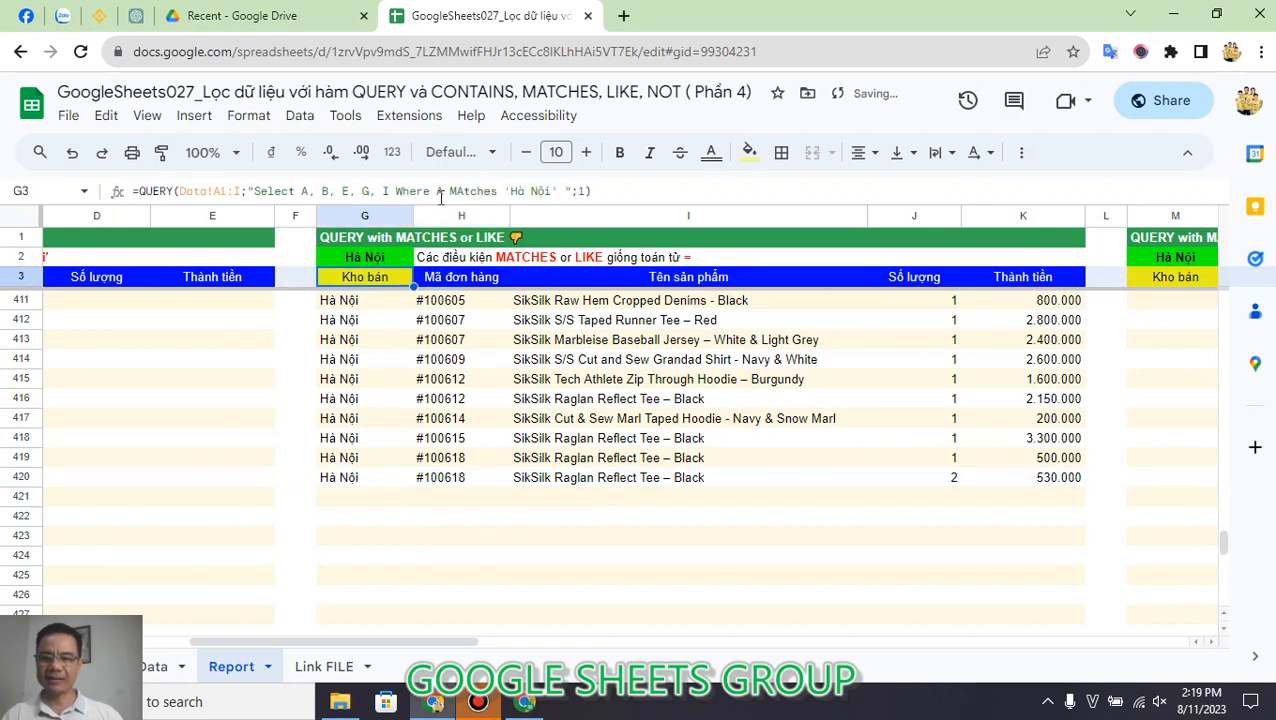
{"action": "left_click_drag", "start_coordinate": [451, 190], "coordinate": [500, 192]}
{"action": "type", "text": "="}
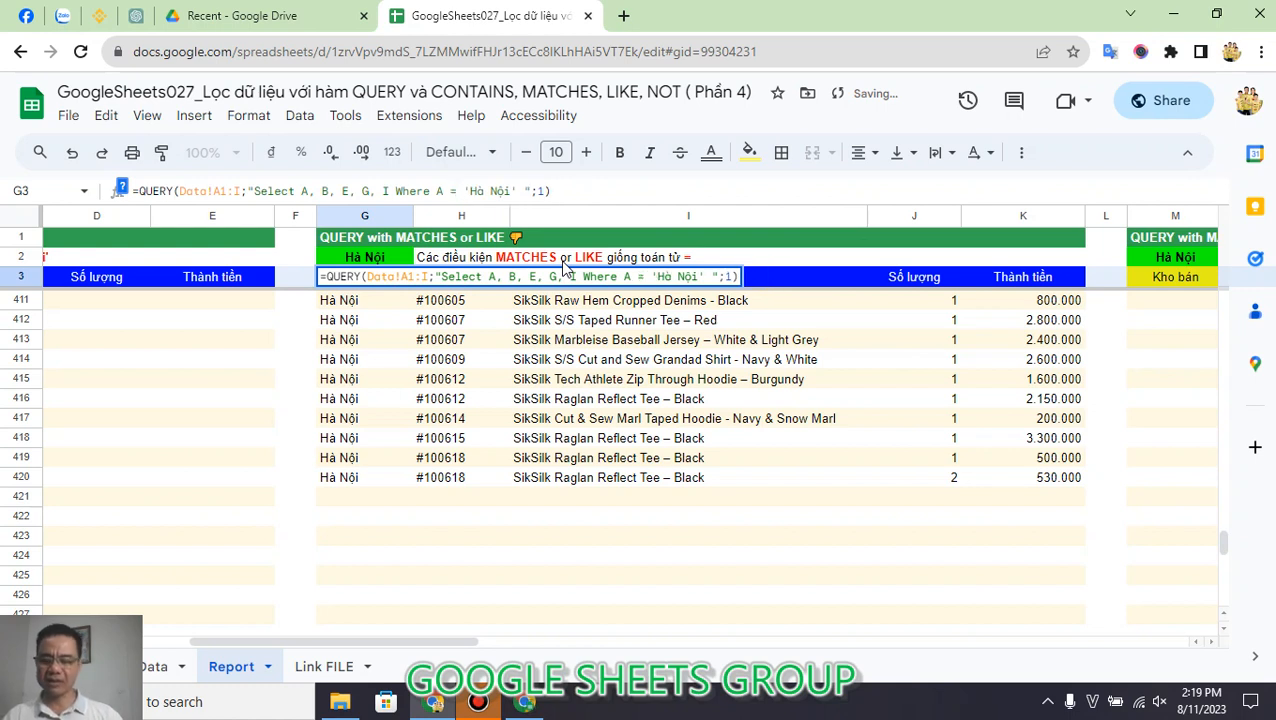
{"action": "key", "text": "Tab"}
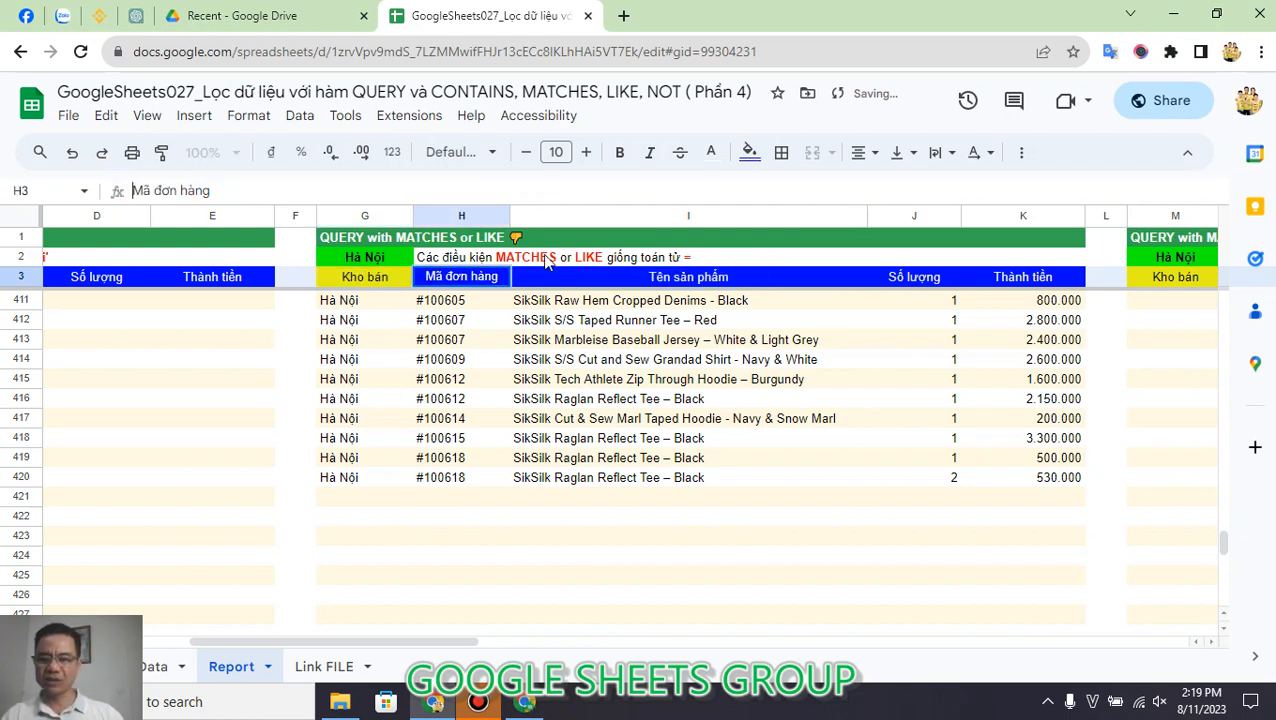
Step: Insert the Not operator into G3's QUERY formula so its condition reads Where Not A = 'Hà Nội'
{"action": "double_click", "coordinate": [395, 277]}
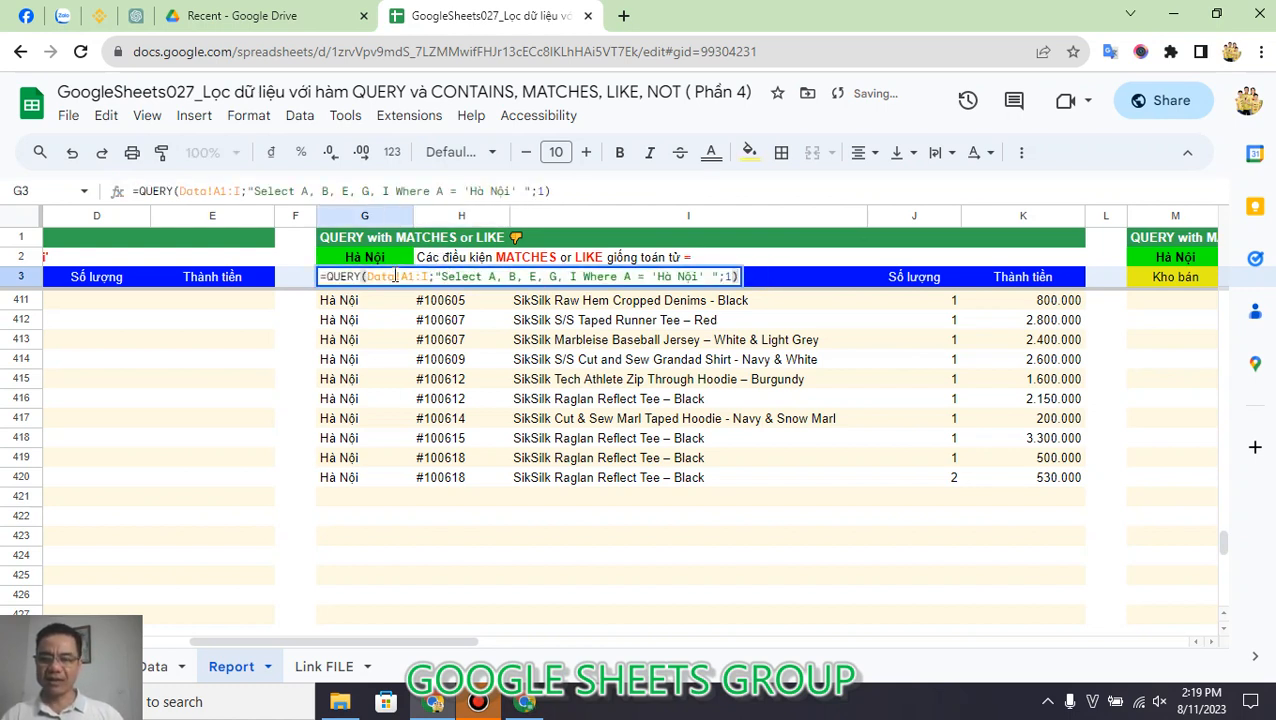
{"action": "key", "text": "Escape"}
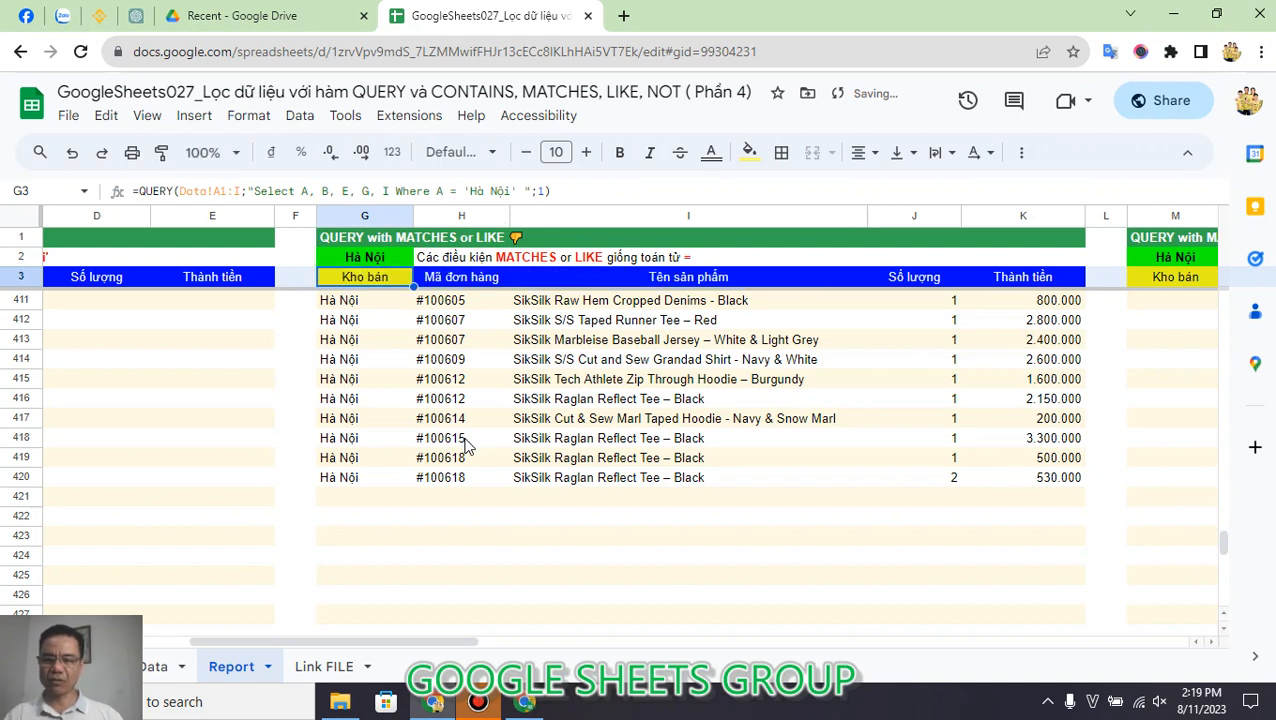
{"action": "left_click", "coordinate": [436, 191]}
{"action": "type", "text": "Not"}
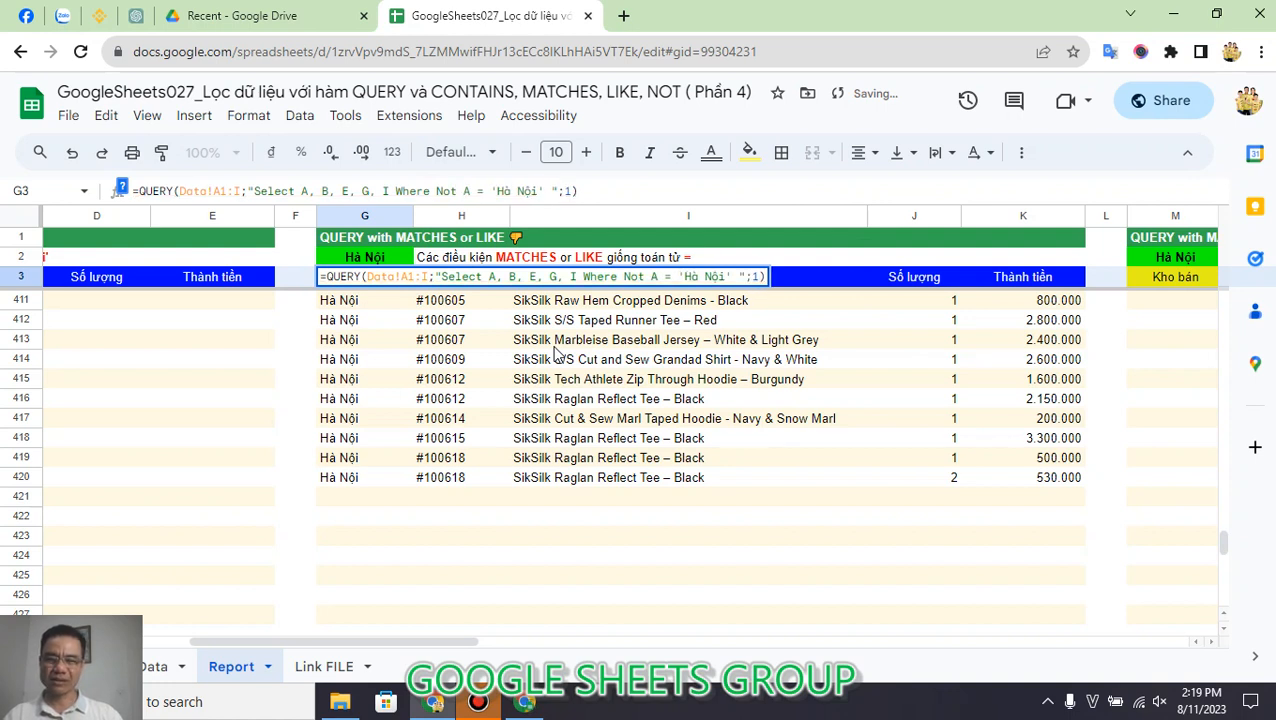
{"action": "key", "text": "Tab"}
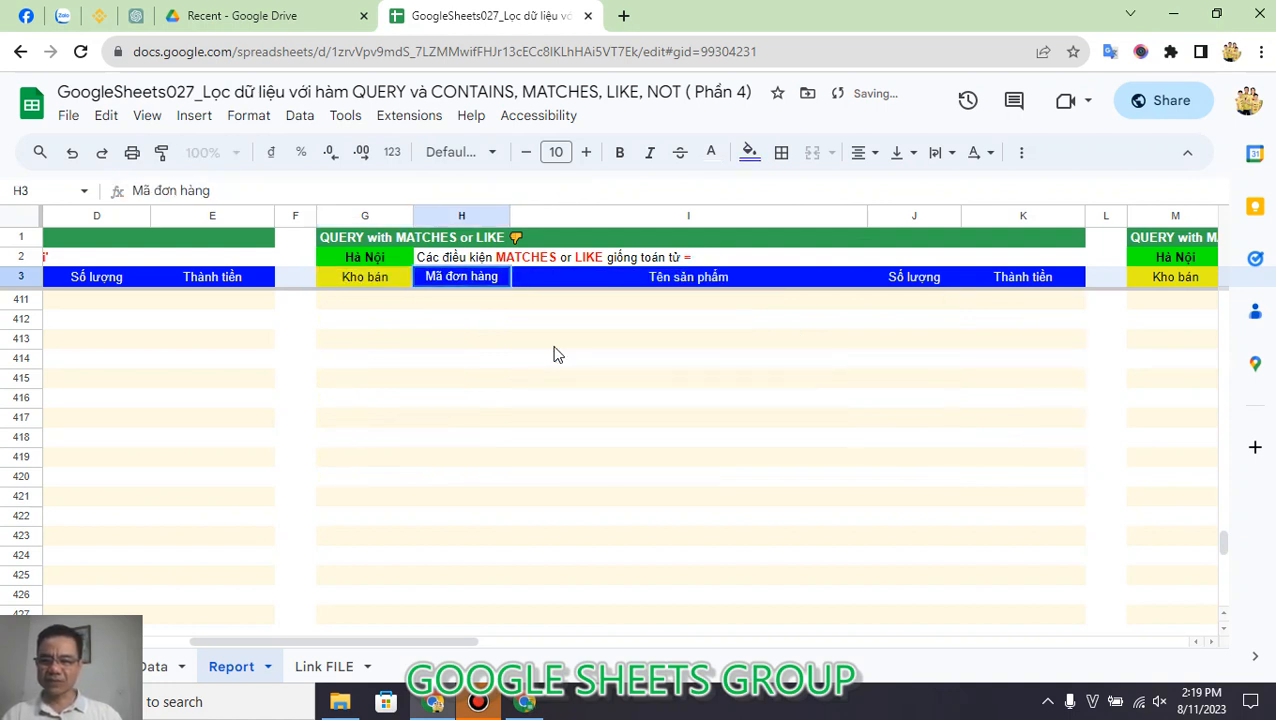
Step: Replace the = operator in G3's QUERY formula with Like, and check column G down to the last row of the output
{"action": "left_click", "coordinate": [379, 279]}
{"action": "left_click", "coordinate": [478, 194]}
{"action": "double_click", "coordinate": [479, 191]}
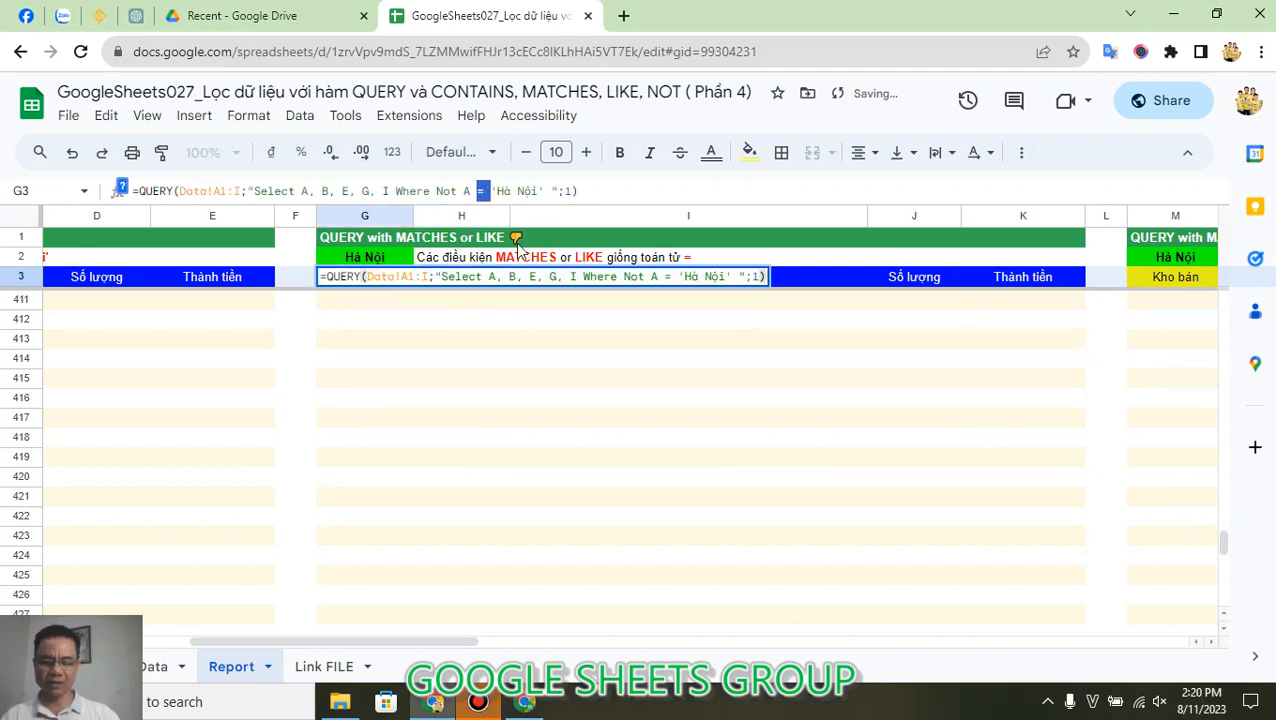
{"action": "type", "text": "Like"}
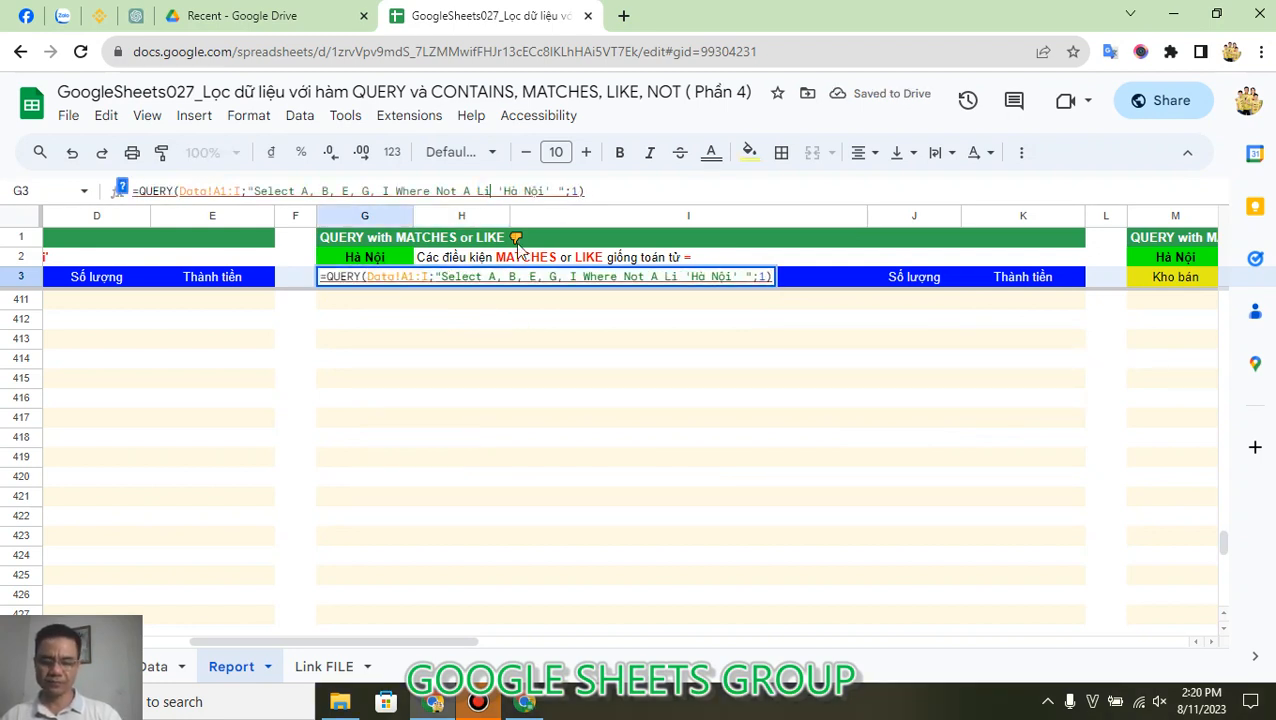
{"action": "key", "text": "Return"}
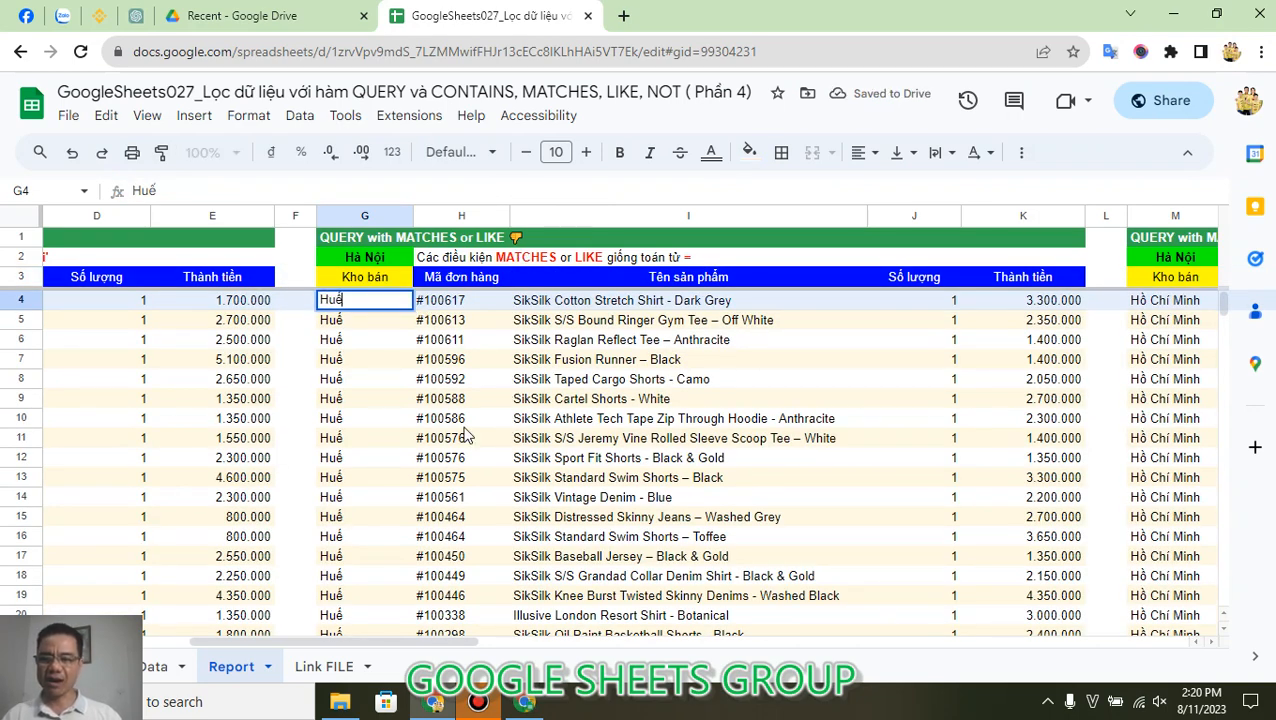
{"action": "key", "text": "ctrl+Down"}
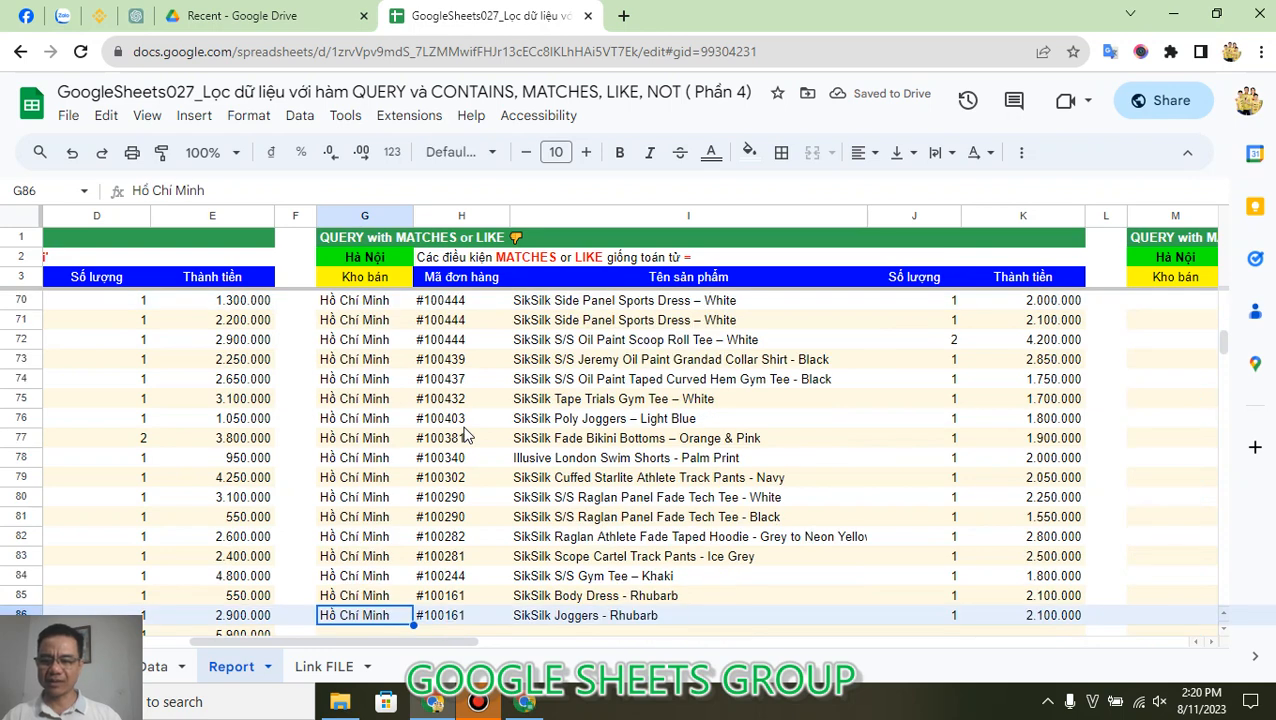
Step: Replace the Like operator in G3's QUERY formula with Matches so its condition reads Where Not A Matches 'Hà Nội'
{"action": "key", "text": "ctrl+Up"}
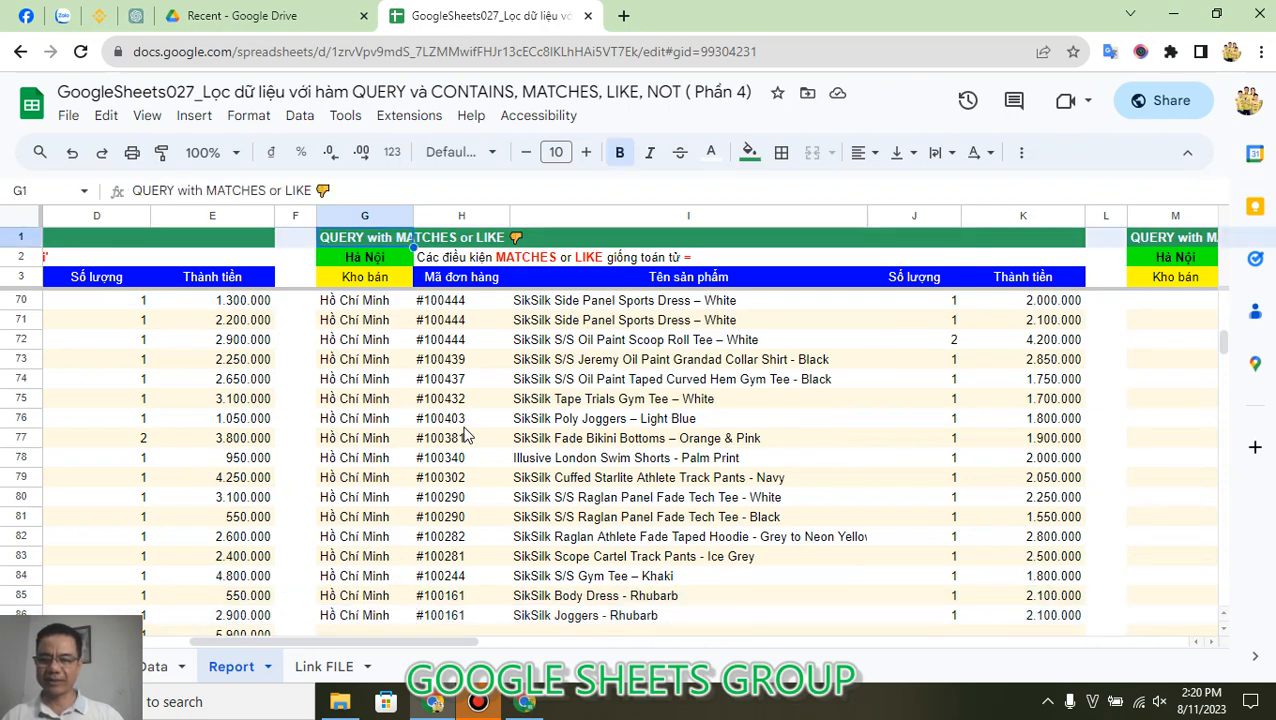
{"action": "left_click", "coordinate": [405, 280]}
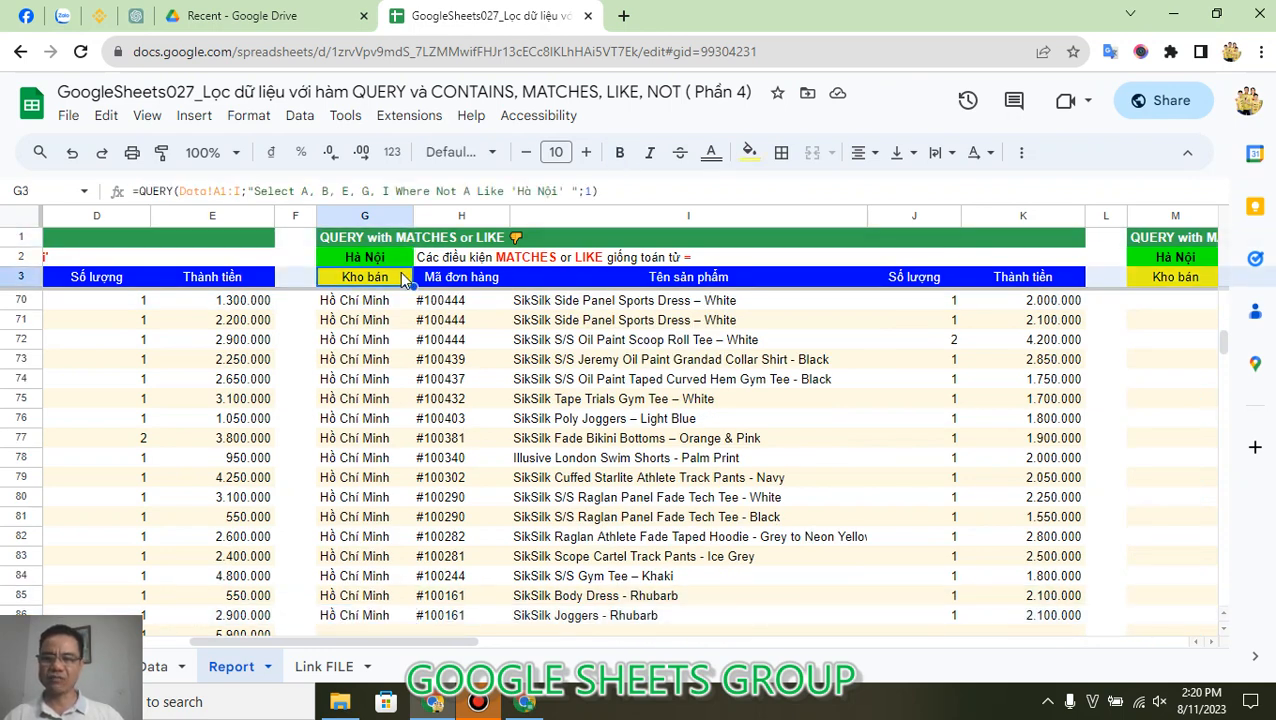
{"action": "left_click_drag", "start_coordinate": [476, 191], "coordinate": [503, 192]}
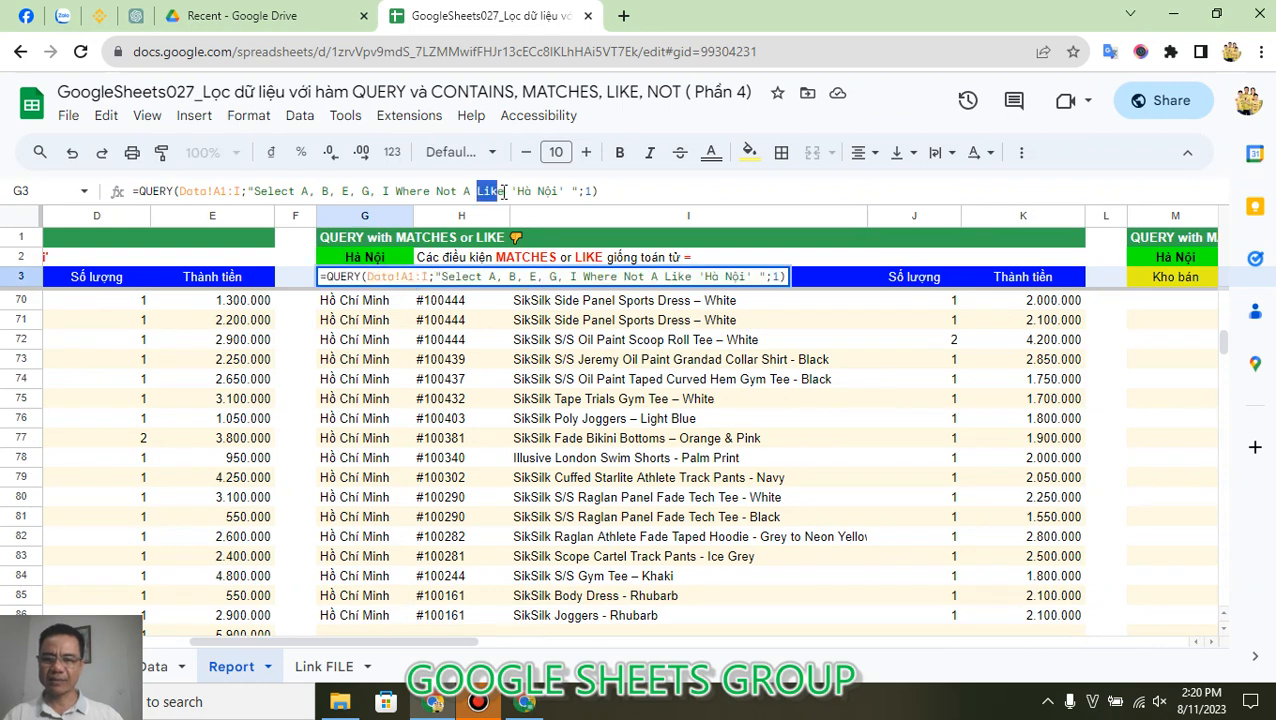
{"action": "type", "text": "Matches"}
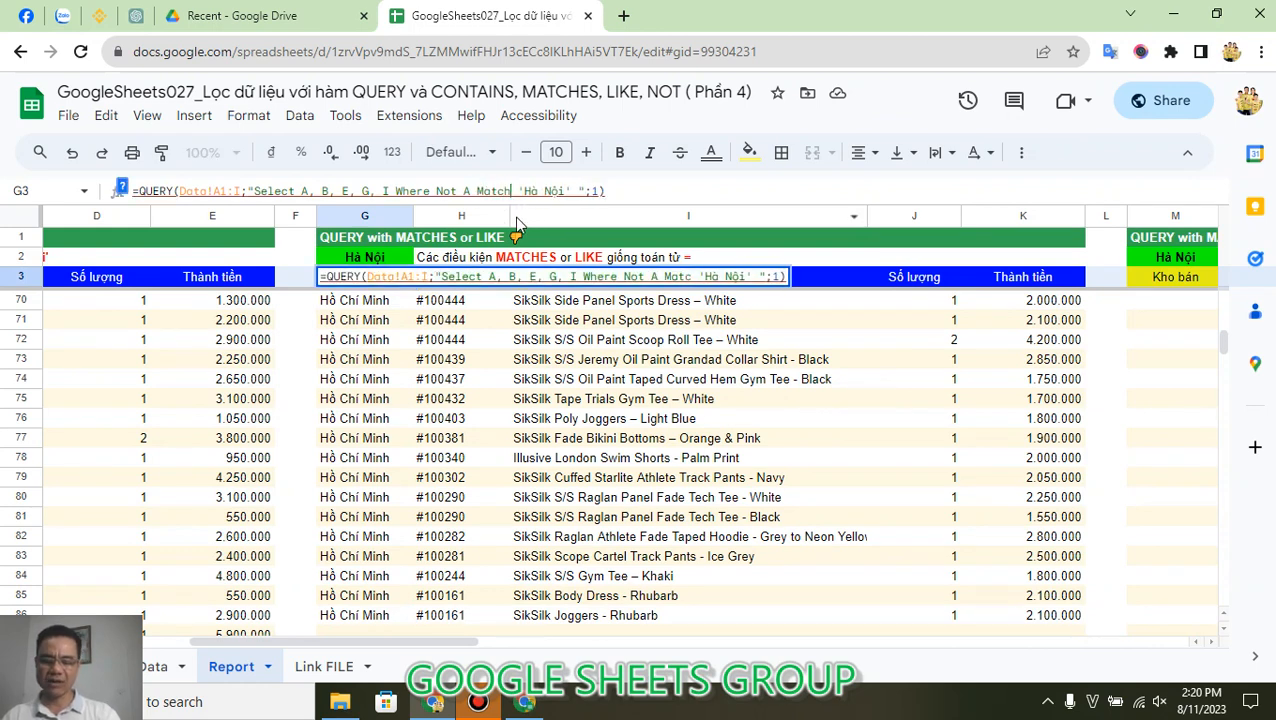
{"action": "key", "text": "Return"}
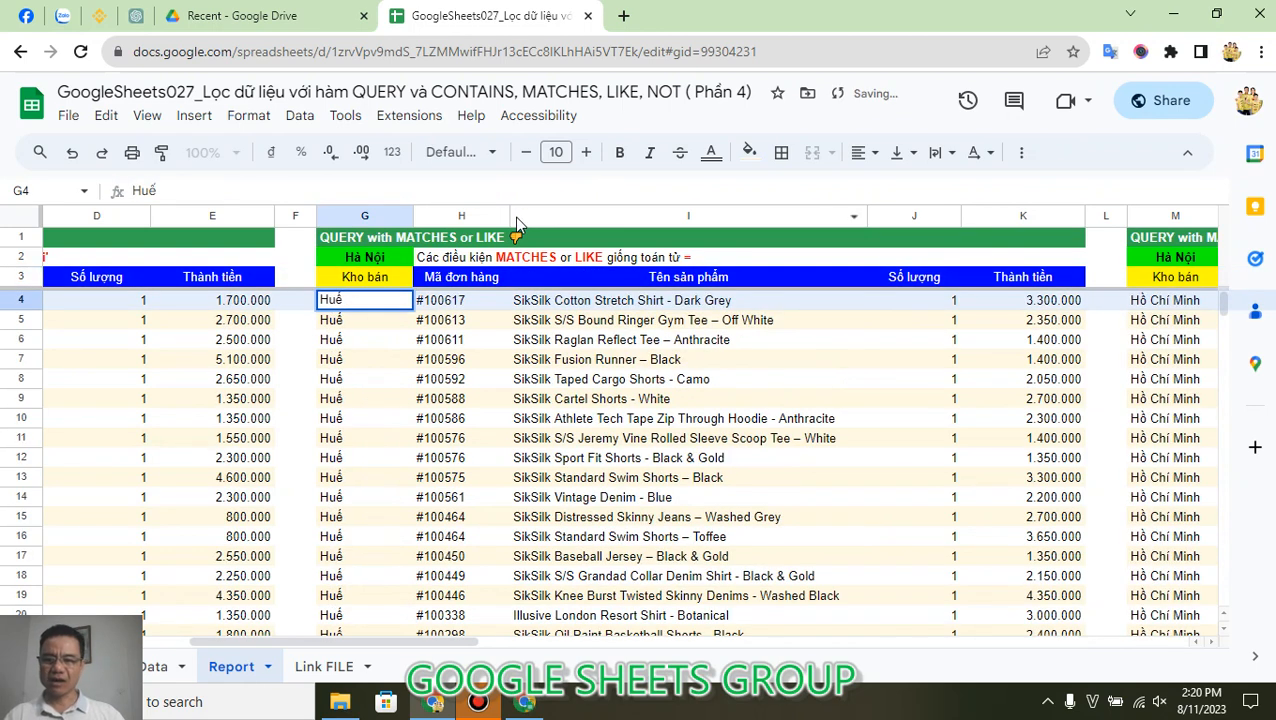
{"action": "double_click", "coordinate": [385, 277]}
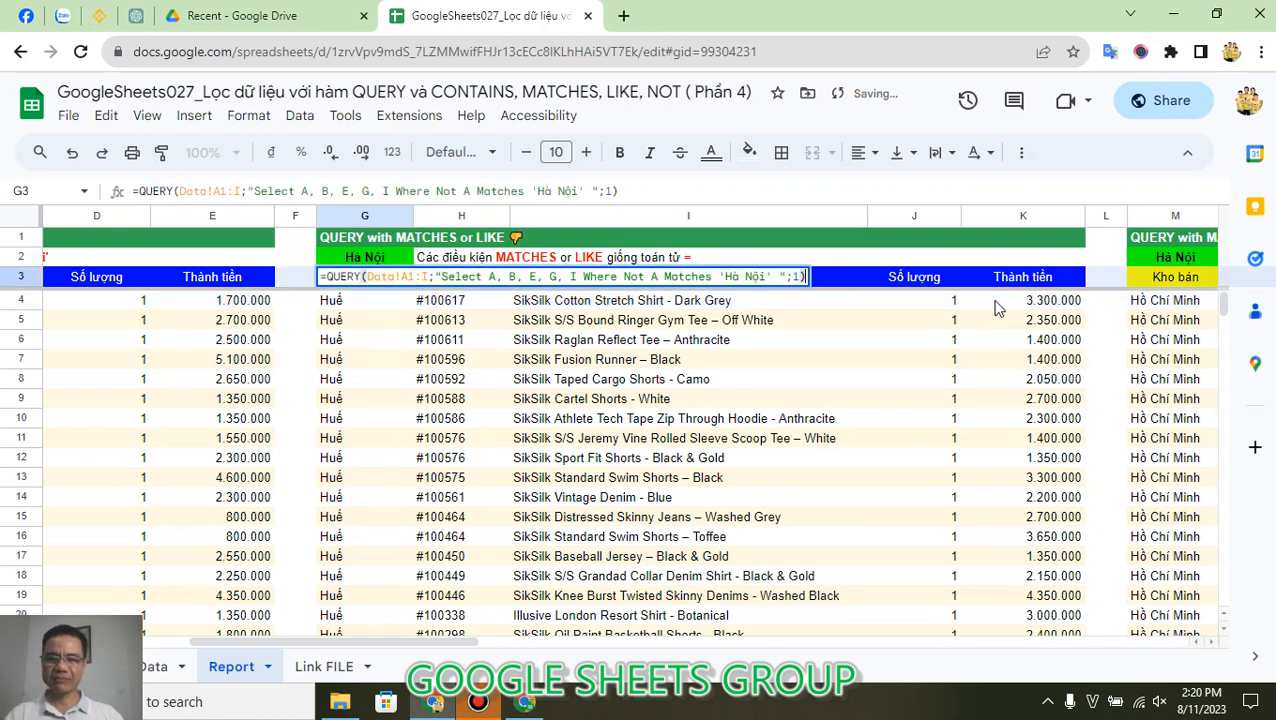
{"action": "key", "text": "Escape"}
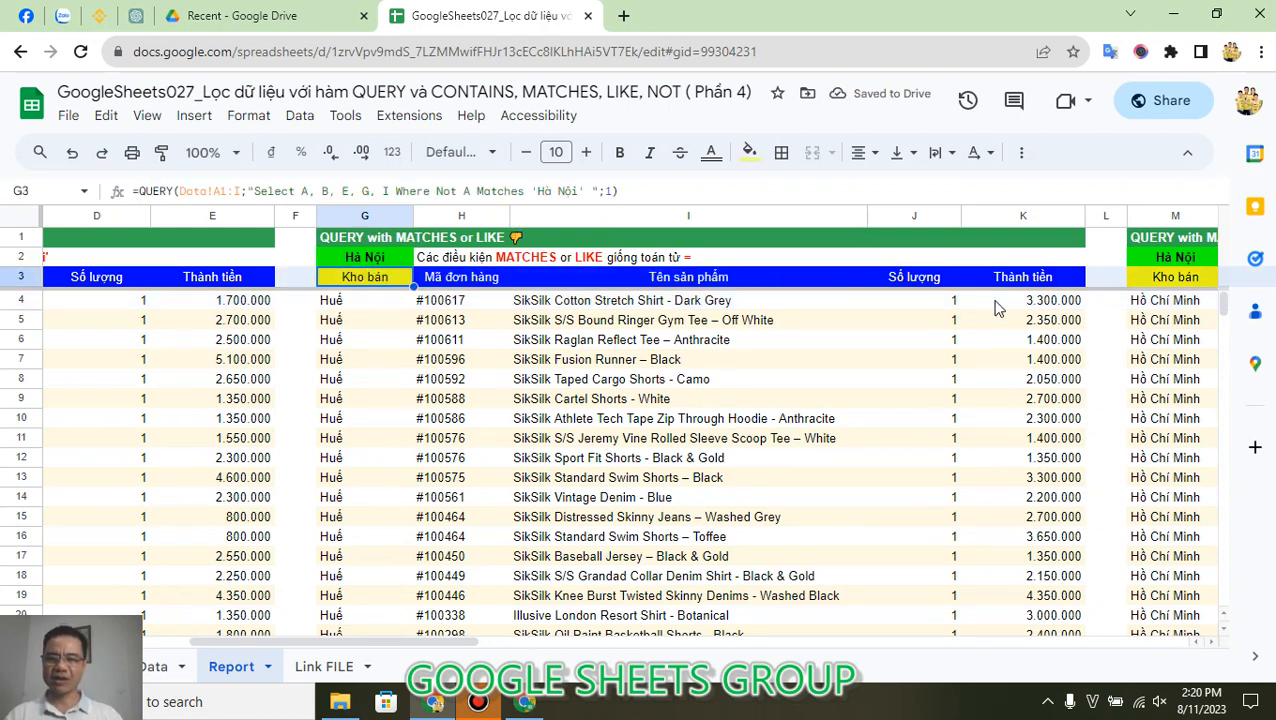
Step: Remove |Hà Nội|Huế from the Matches pattern in M3's QUERY formula, leaving only 'Đà Nẵng'
{"action": "key", "text": "Right"}
{"action": "key", "text": "Right"}
{"action": "key", "text": "Right"}
{"action": "key", "text": "Right"}
{"action": "key", "text": "Right"}
{"action": "key", "text": "Right"}
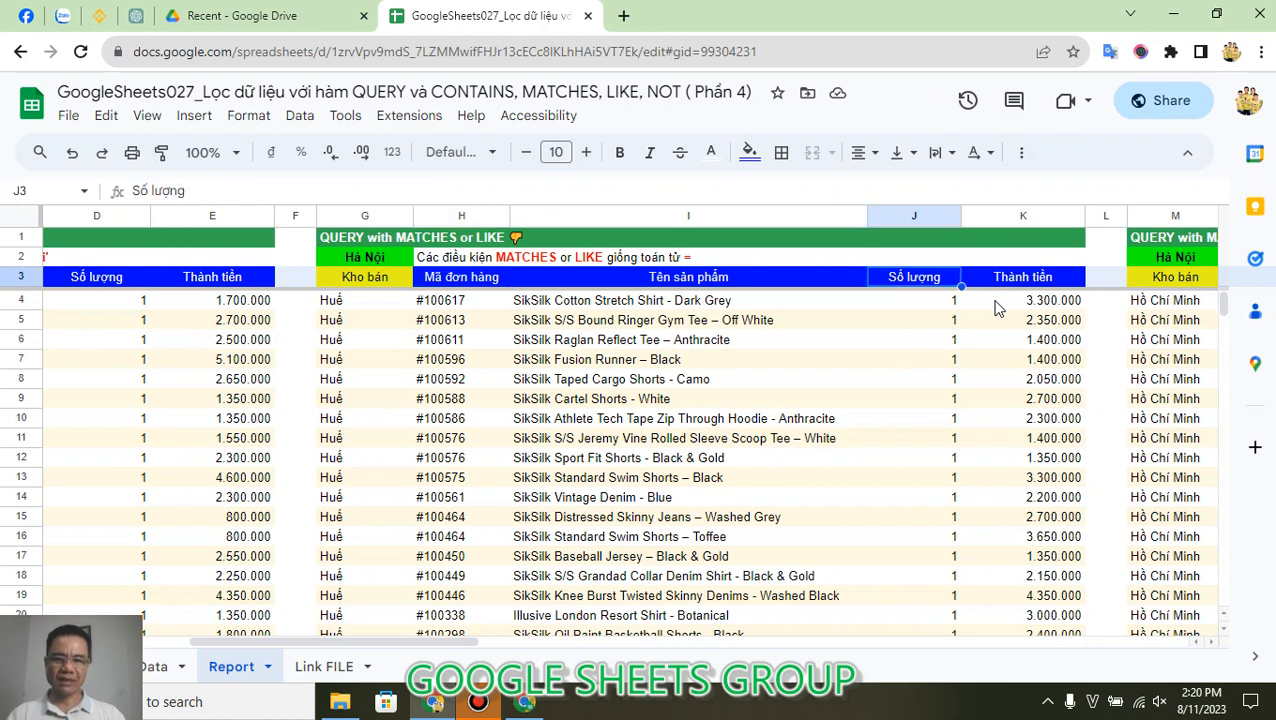
{"action": "key", "text": "Right"}
{"action": "key", "text": "Right"}
{"action": "key", "text": "Right"}
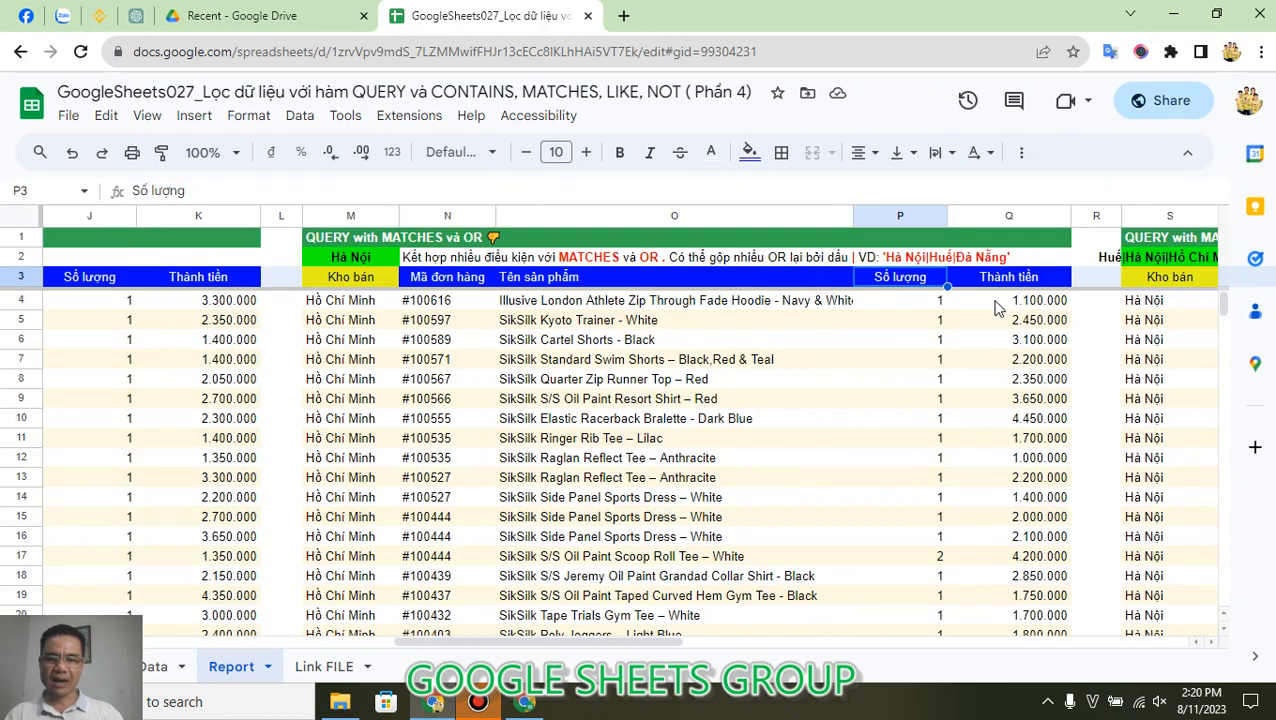
{"action": "key", "text": "Left"}
{"action": "key", "text": "Left"}
{"action": "key", "text": "Left"}
{"action": "key", "text": "Left"}
{"action": "key", "text": "Right"}
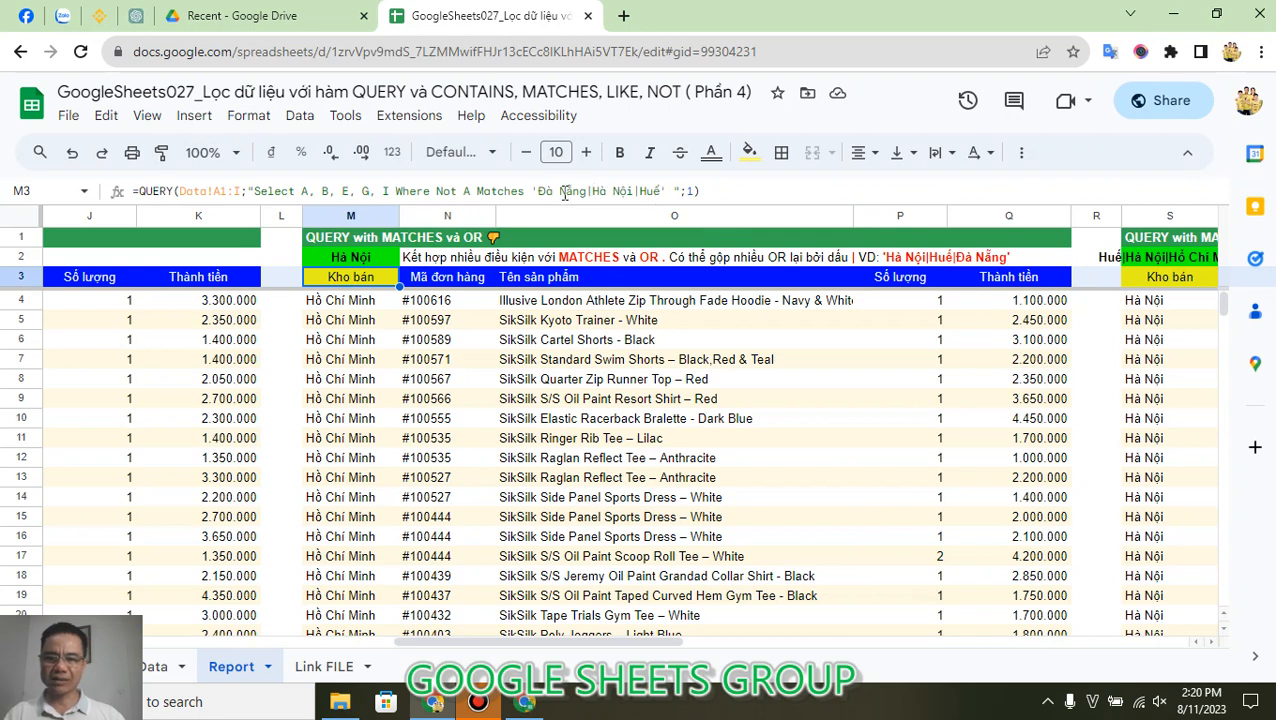
{"action": "left_click_drag", "start_coordinate": [588, 191], "coordinate": [658, 203]}
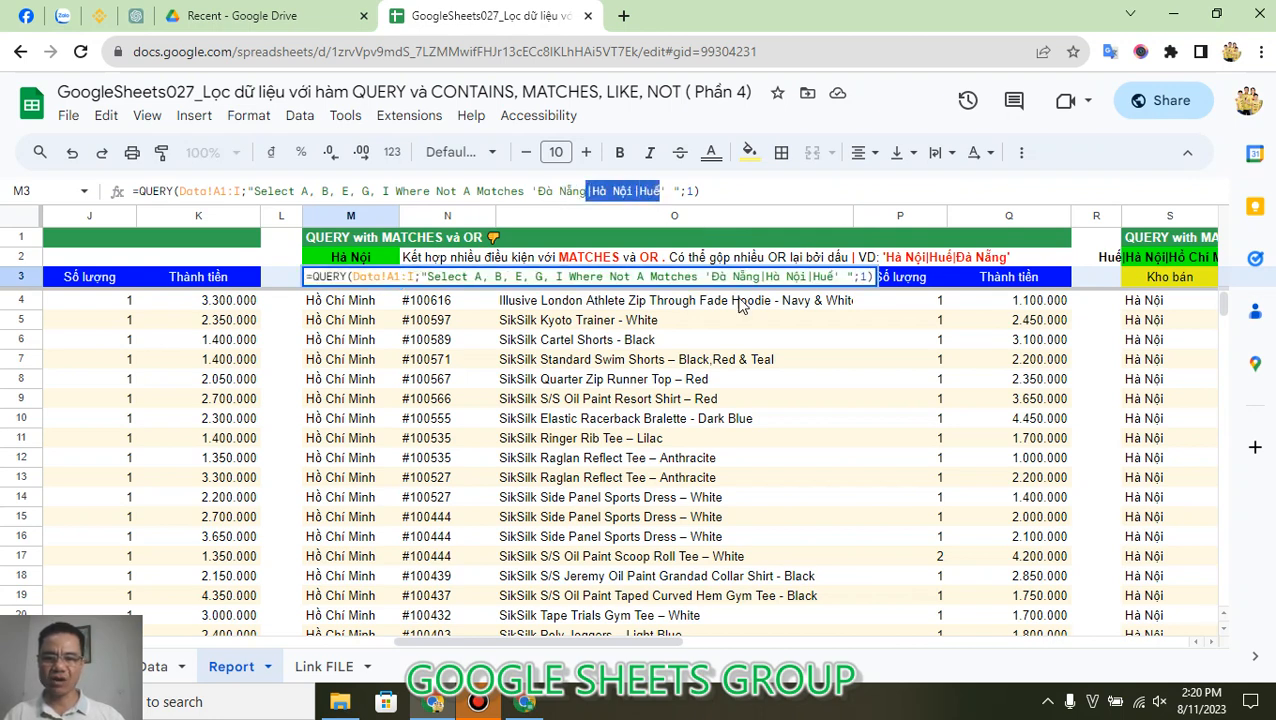
{"action": "key", "text": "BackSpace"}
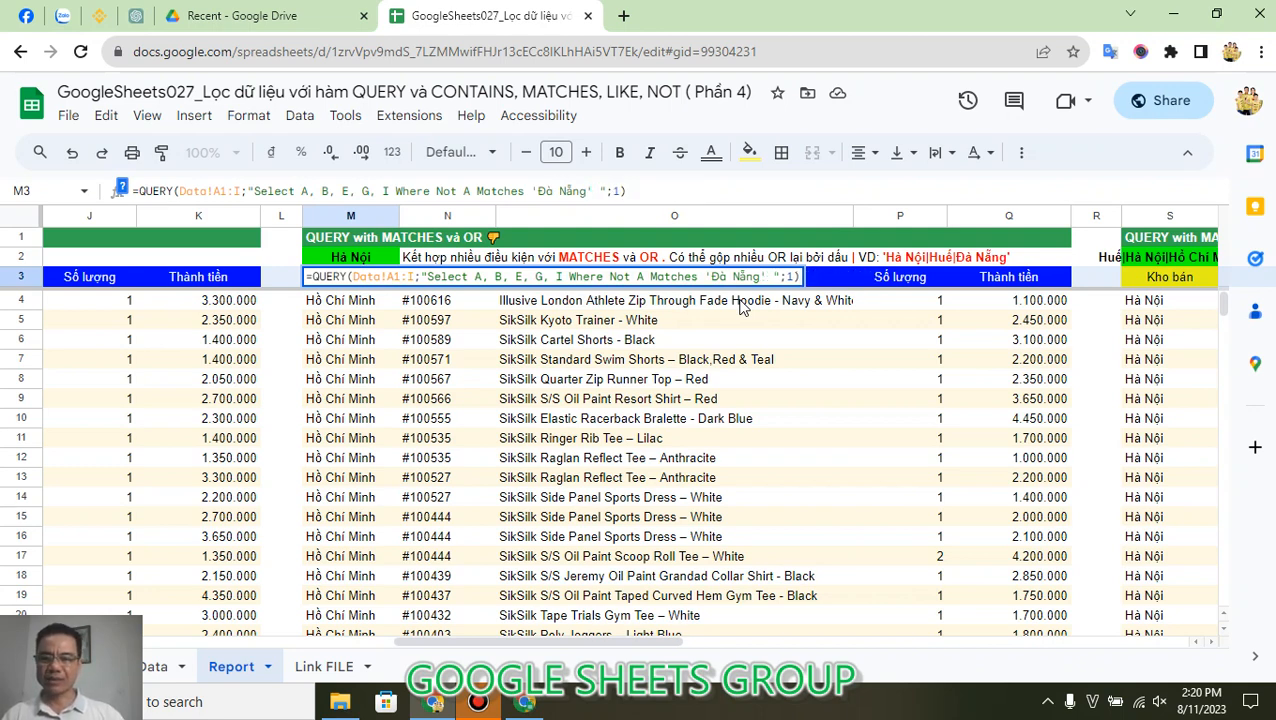
Step: Delete the Not operator from M3's QUERY formula so its condition reads Where A Matches 'Đà Nẵng'
{"action": "left_click", "coordinate": [461, 191]}
{"action": "key", "text": "BackSpace"}
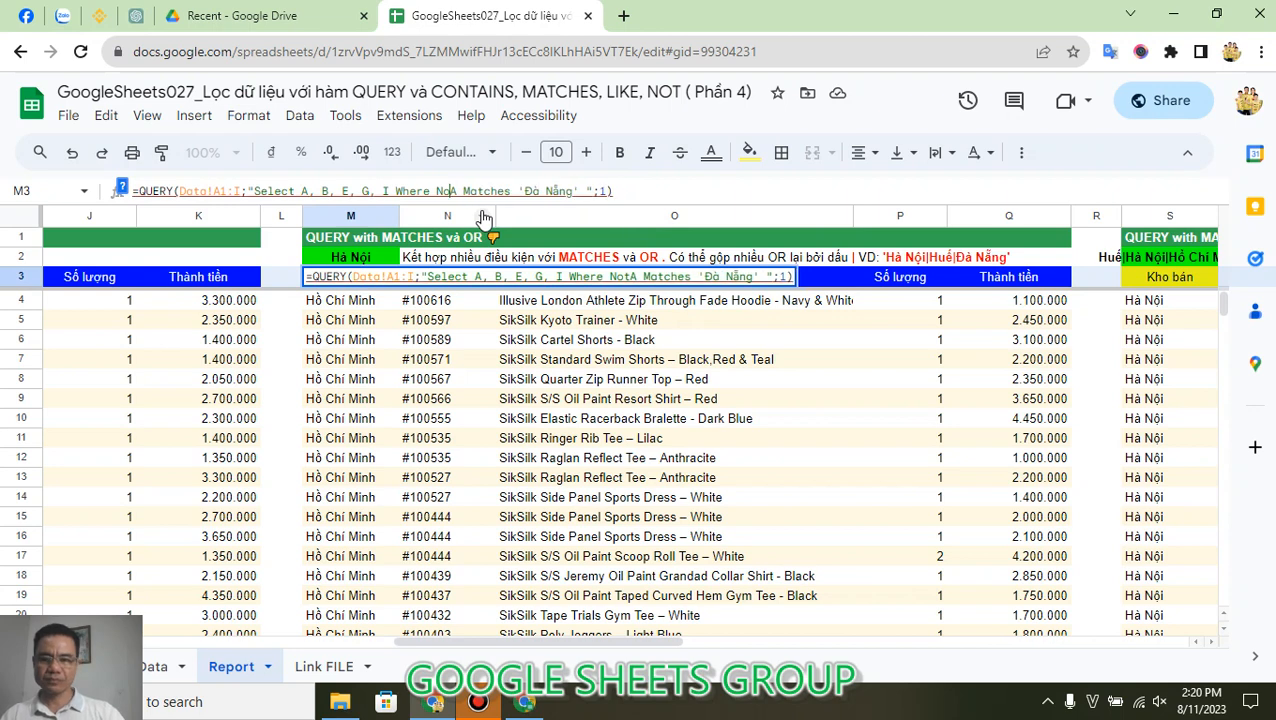
{"action": "key", "text": "BackSpace"}
{"action": "key", "text": "BackSpace"}
{"action": "key", "text": "BackSpace"}
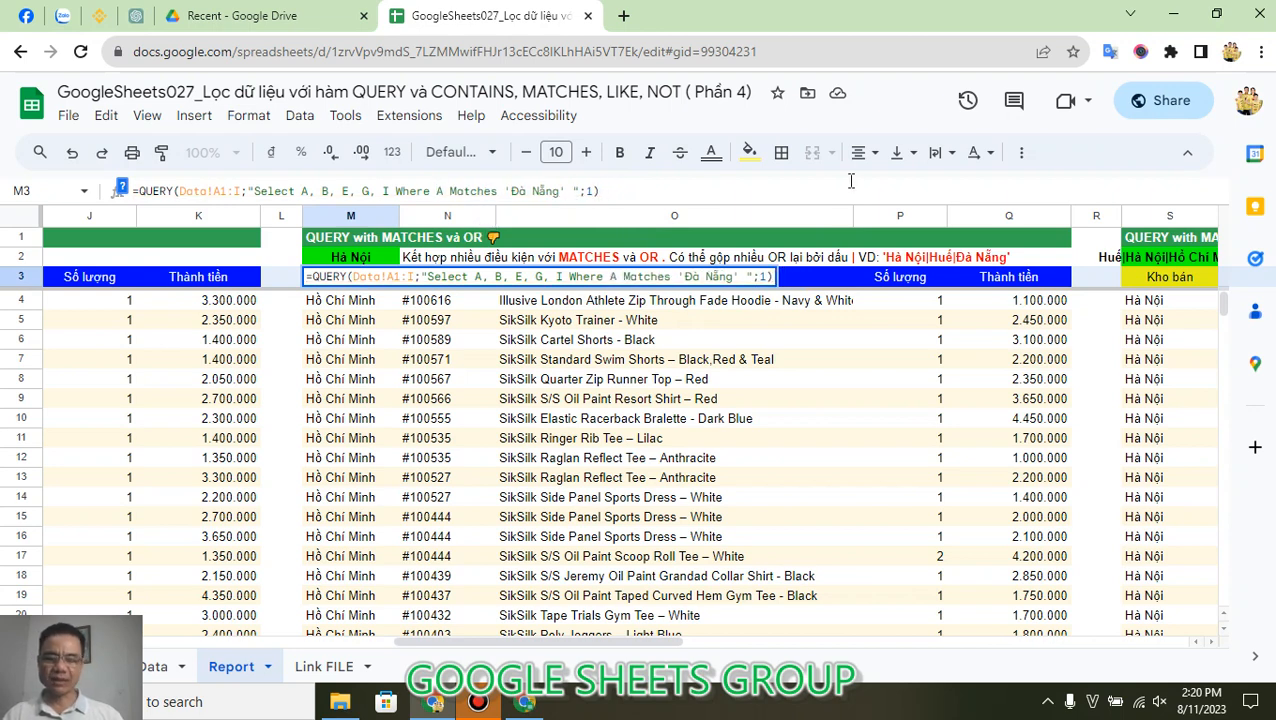
{"action": "key", "text": "Return"}
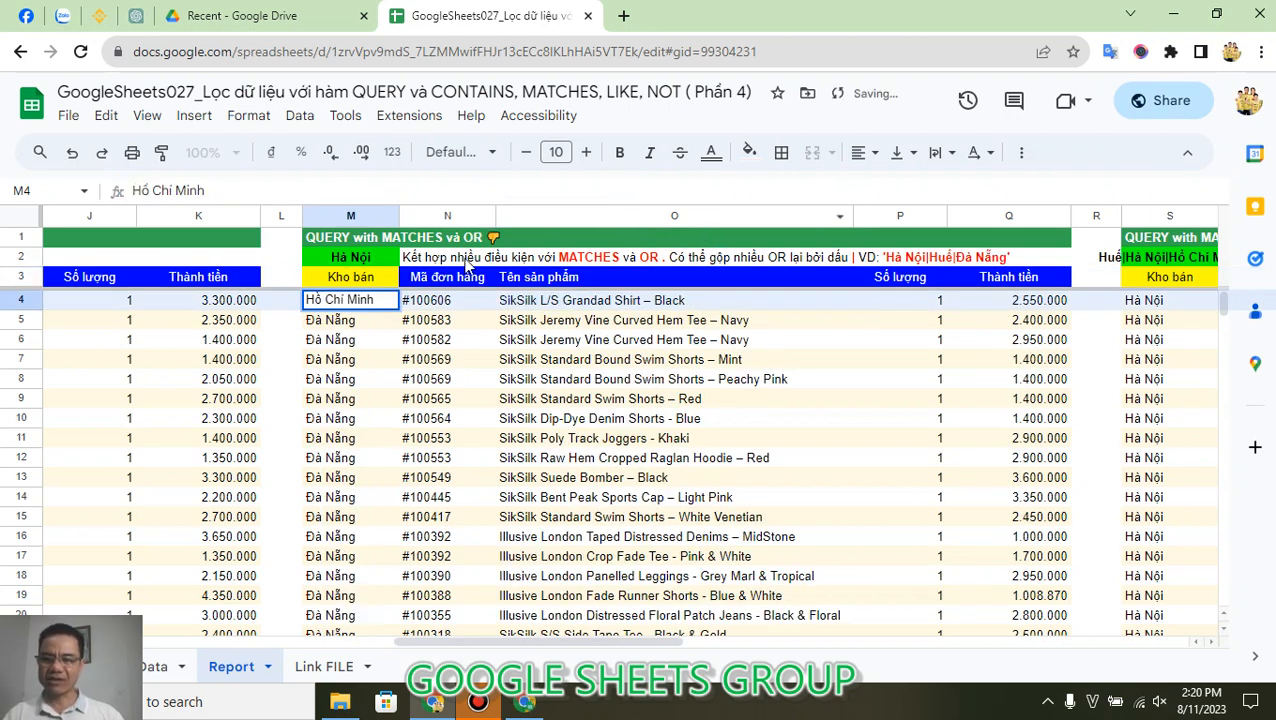
{"action": "key", "text": "Up"}
{"action": "key", "text": "Return"}
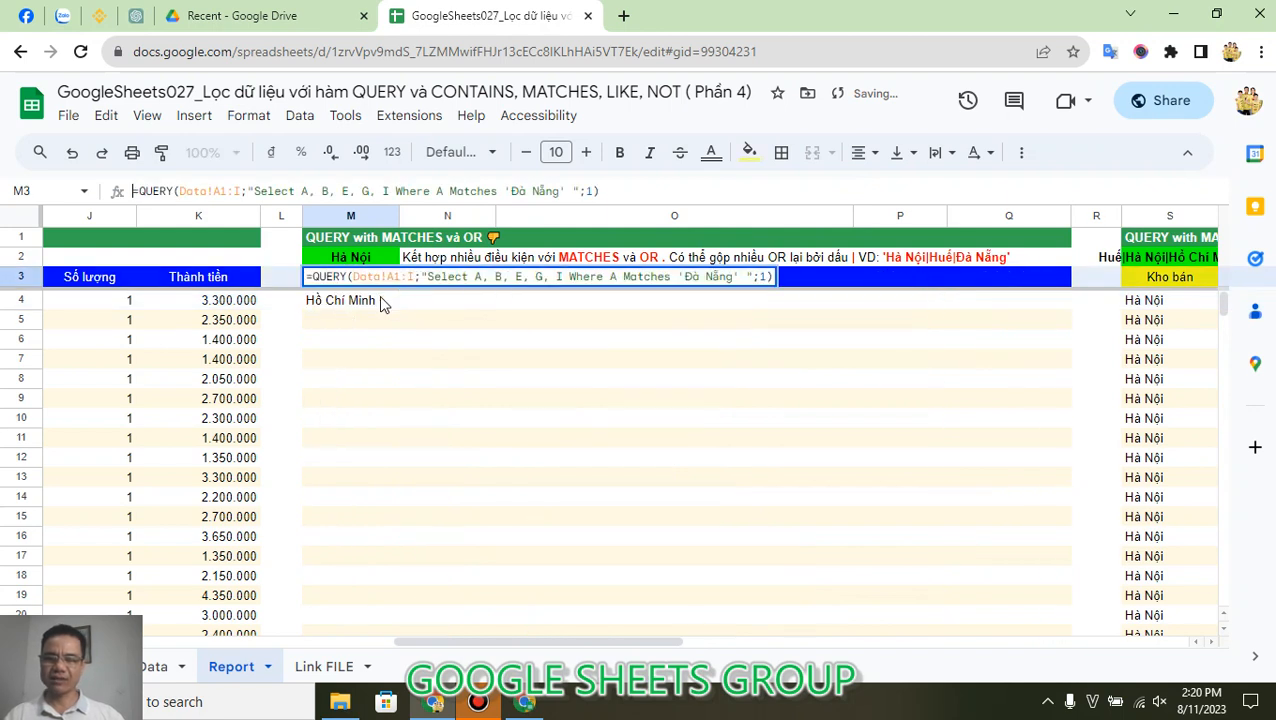
{"action": "key", "text": "Escape"}
{"action": "key", "text": "F2"}
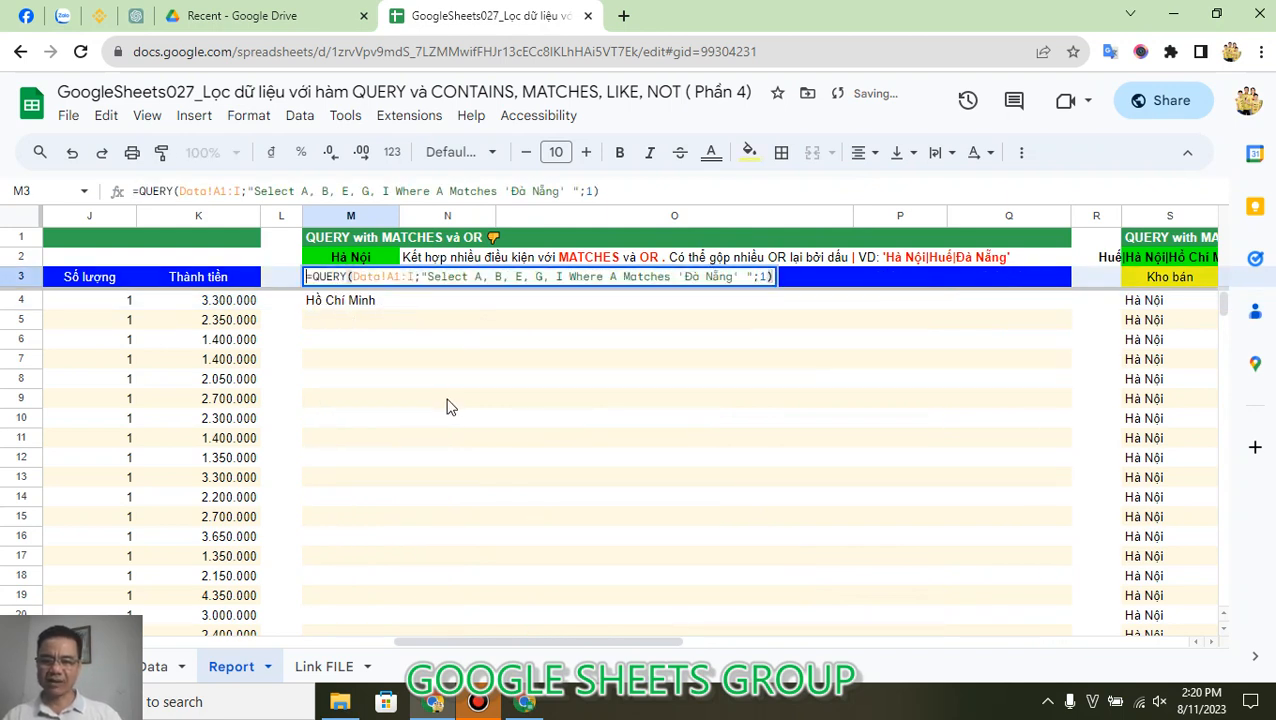
{"action": "key", "text": "Return"}
{"action": "key", "text": "Up"}
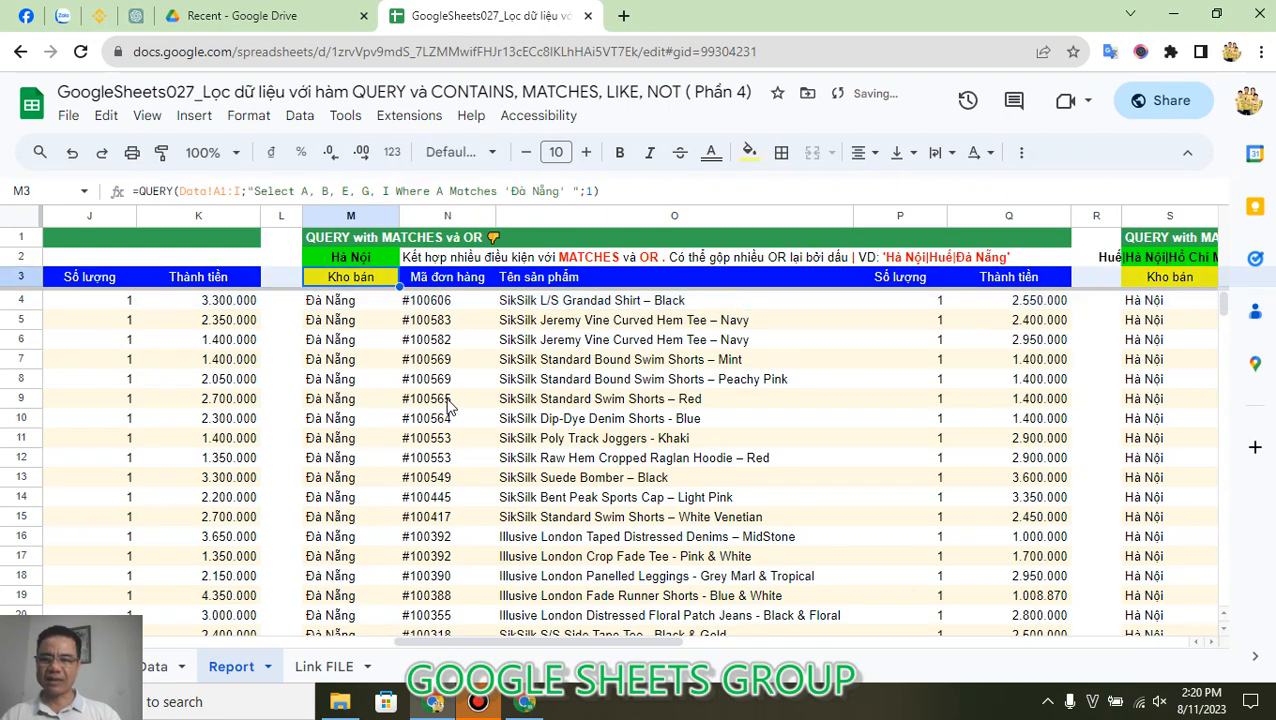
Step: Append OR A Matches 'Huế' to the condition in M3's QUERY formula, and look through the filtered rows in column M
{"action": "left_click", "coordinate": [574, 190]}
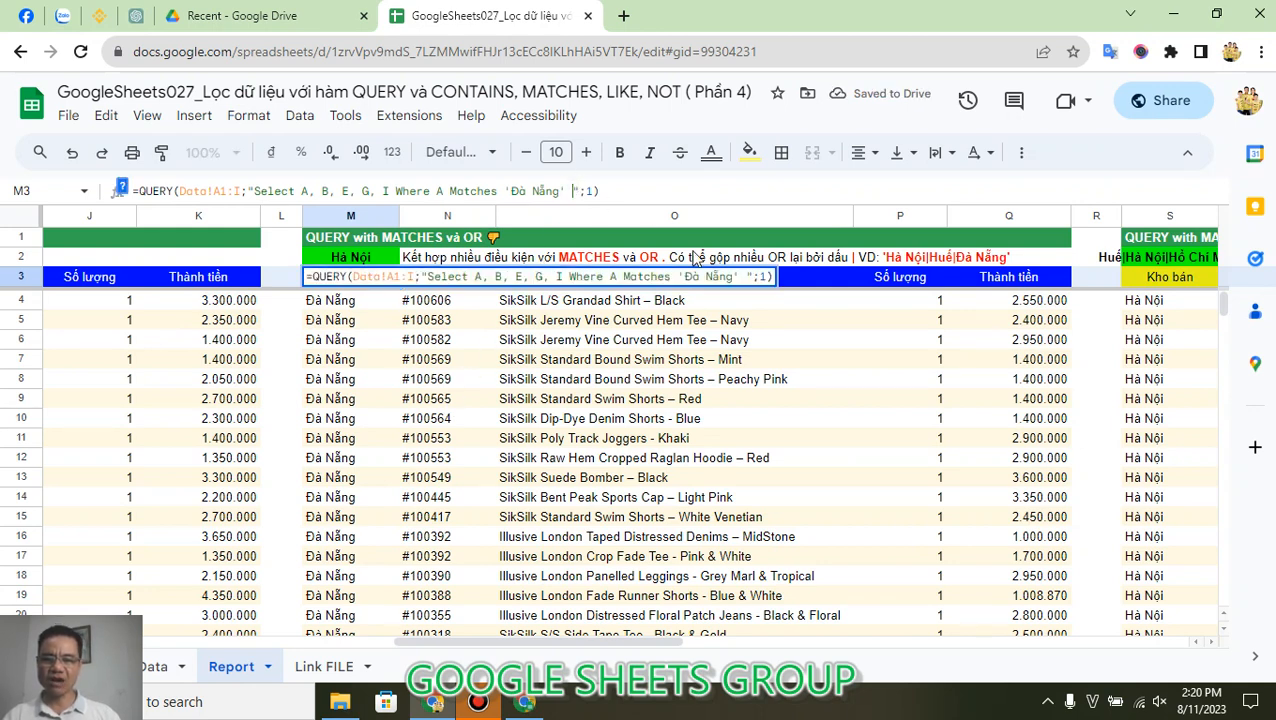
{"action": "type", "text": "OR "}
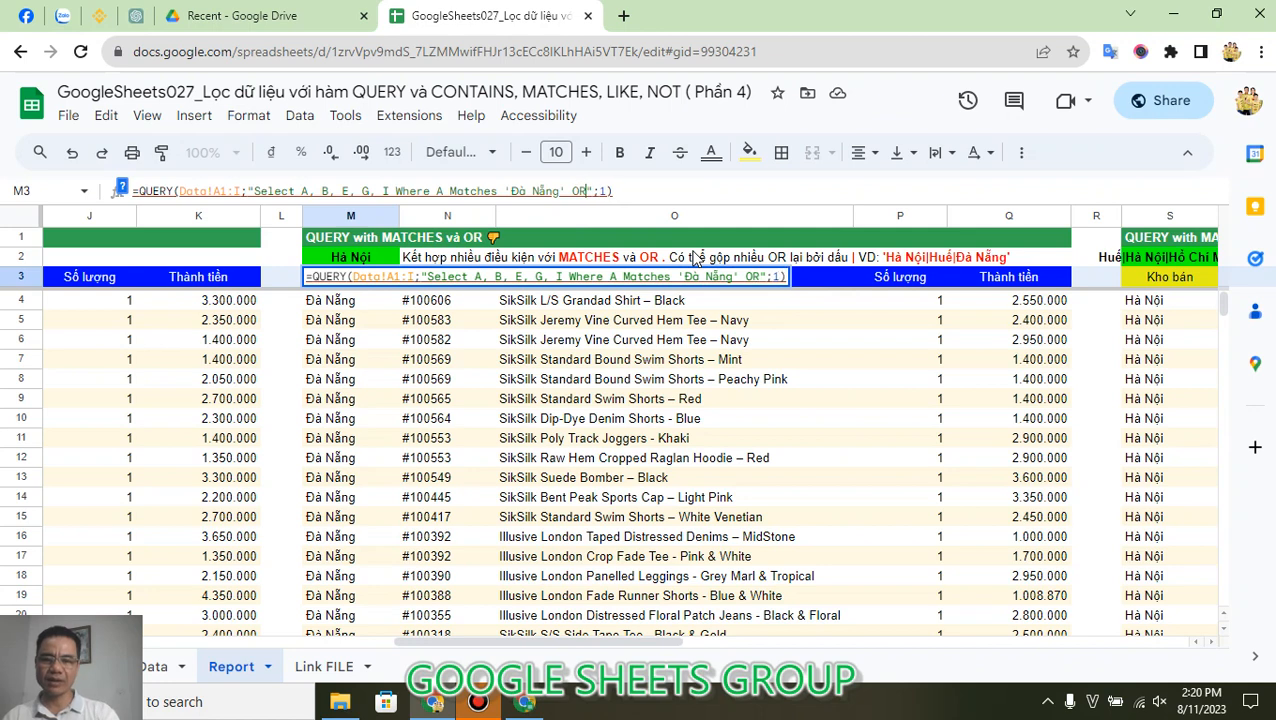
{"action": "type", "text": "A "}
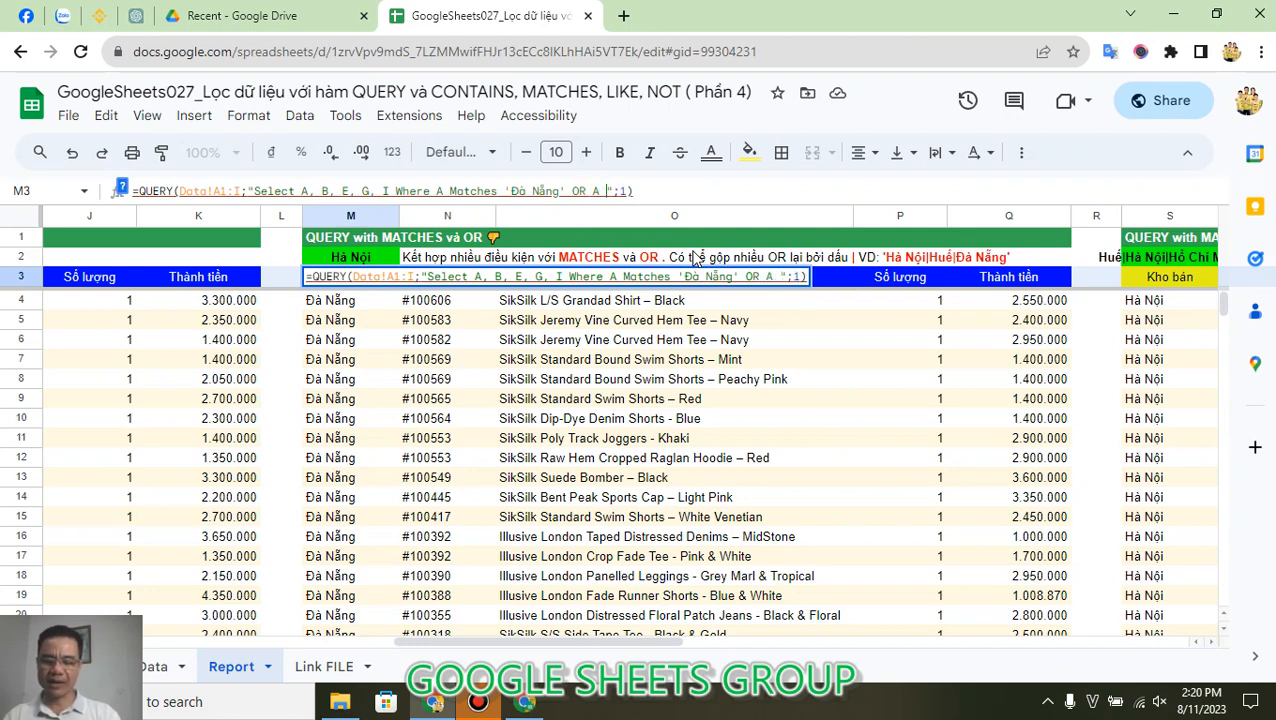
{"action": "type", "text": "M"}
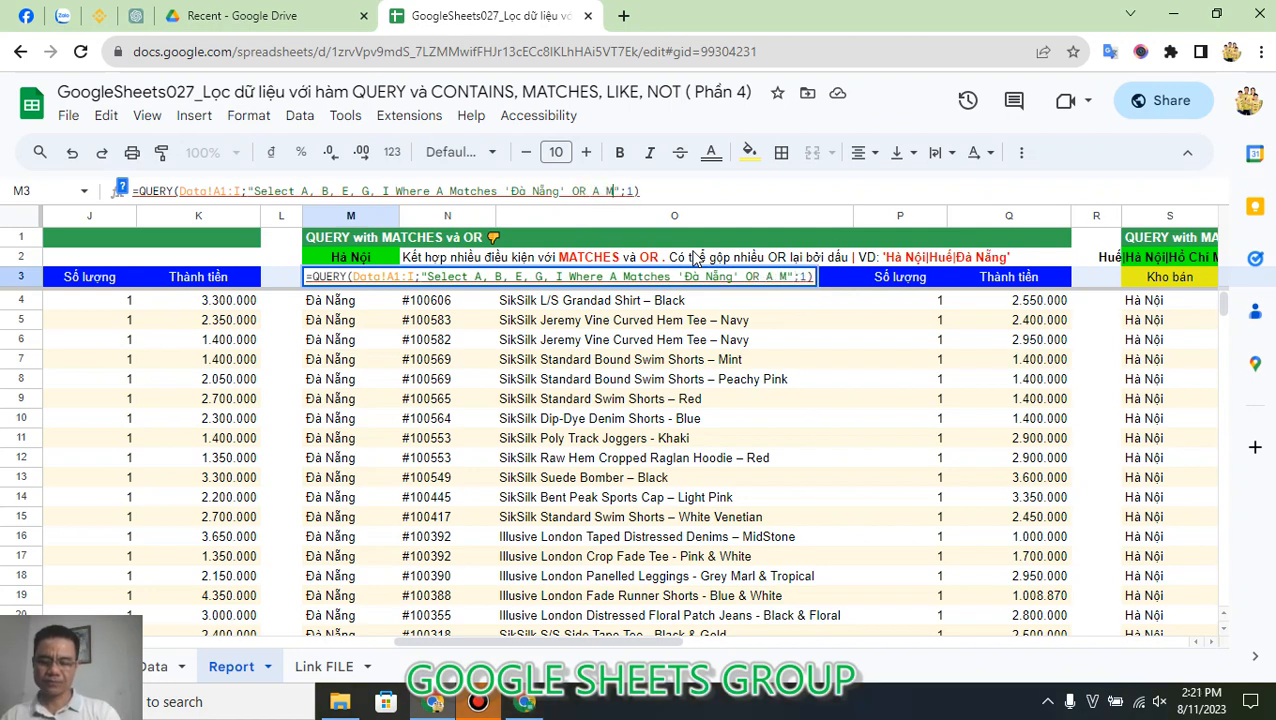
{"action": "type", "text": "atc"}
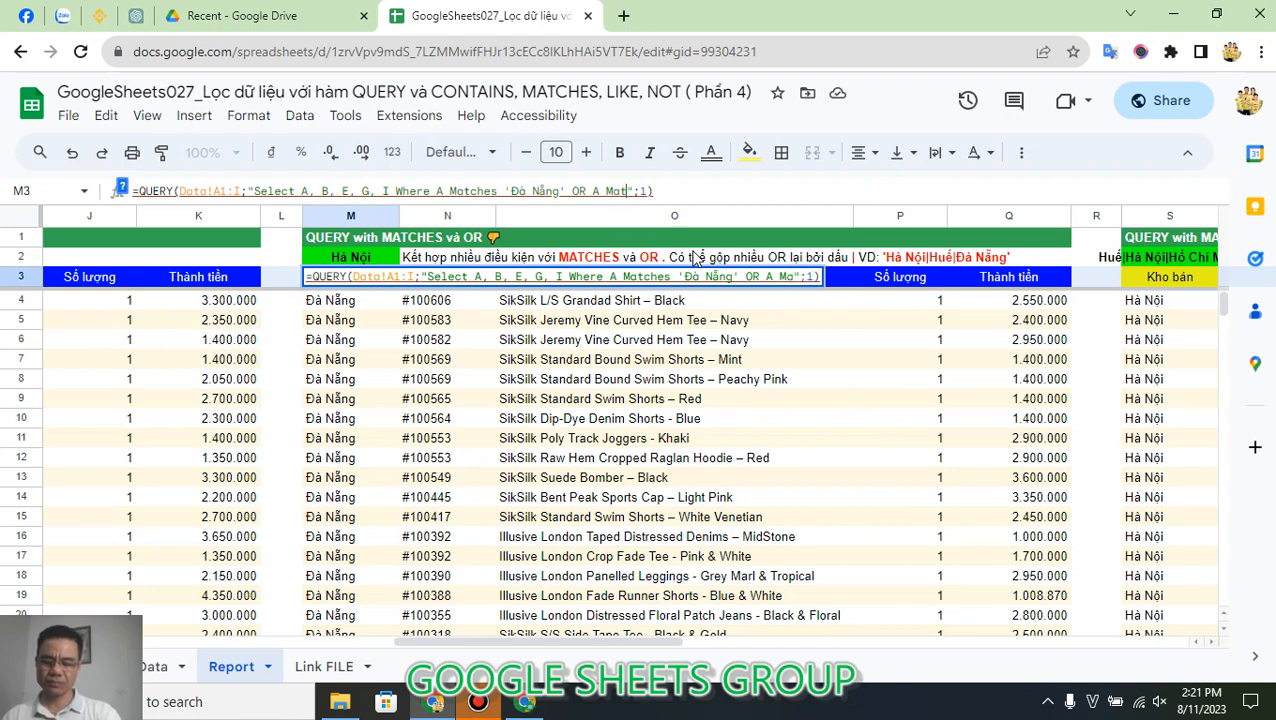
{"action": "type", "text": "hes "}
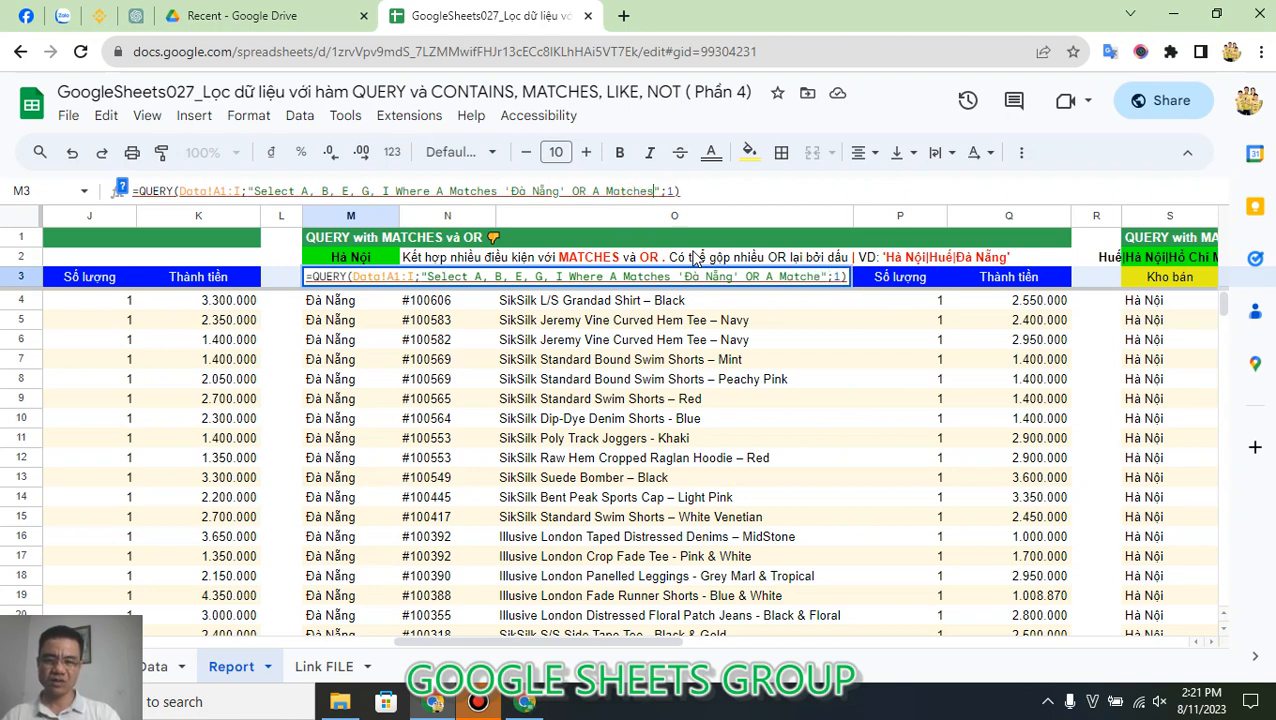
{"action": "type", "text": "'Hue"}
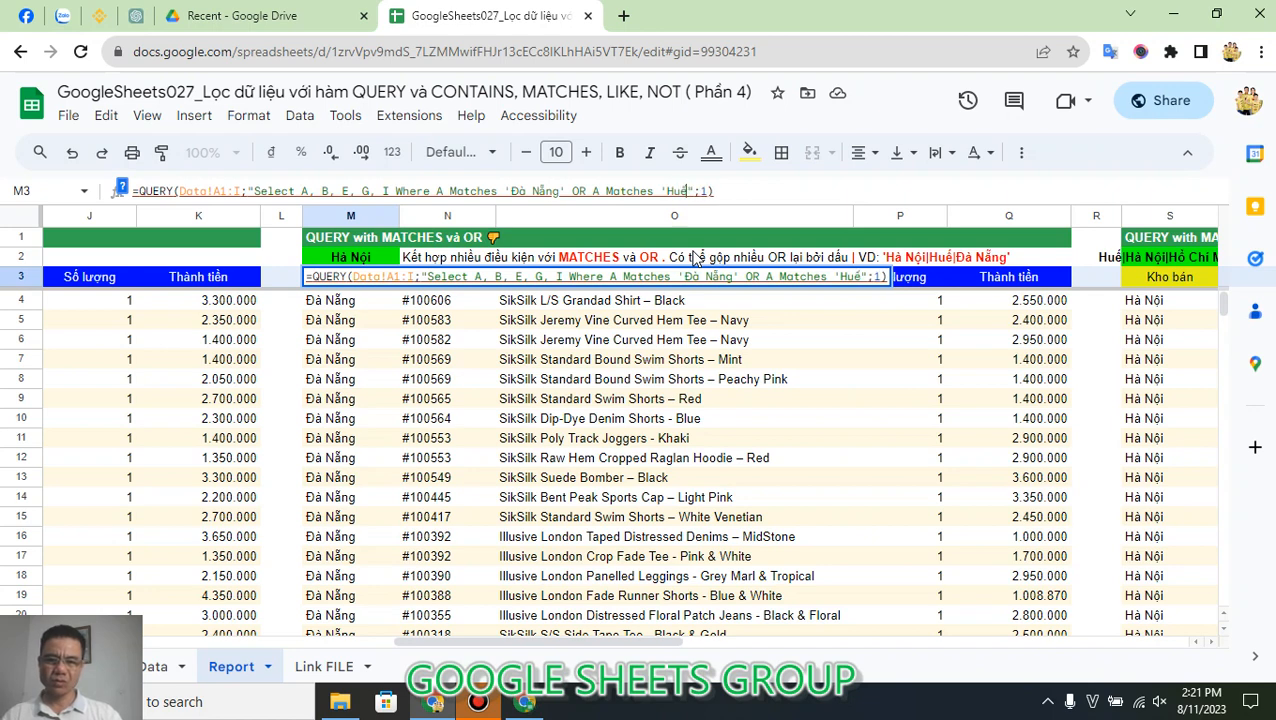
{"action": "key", "text": "Return"}
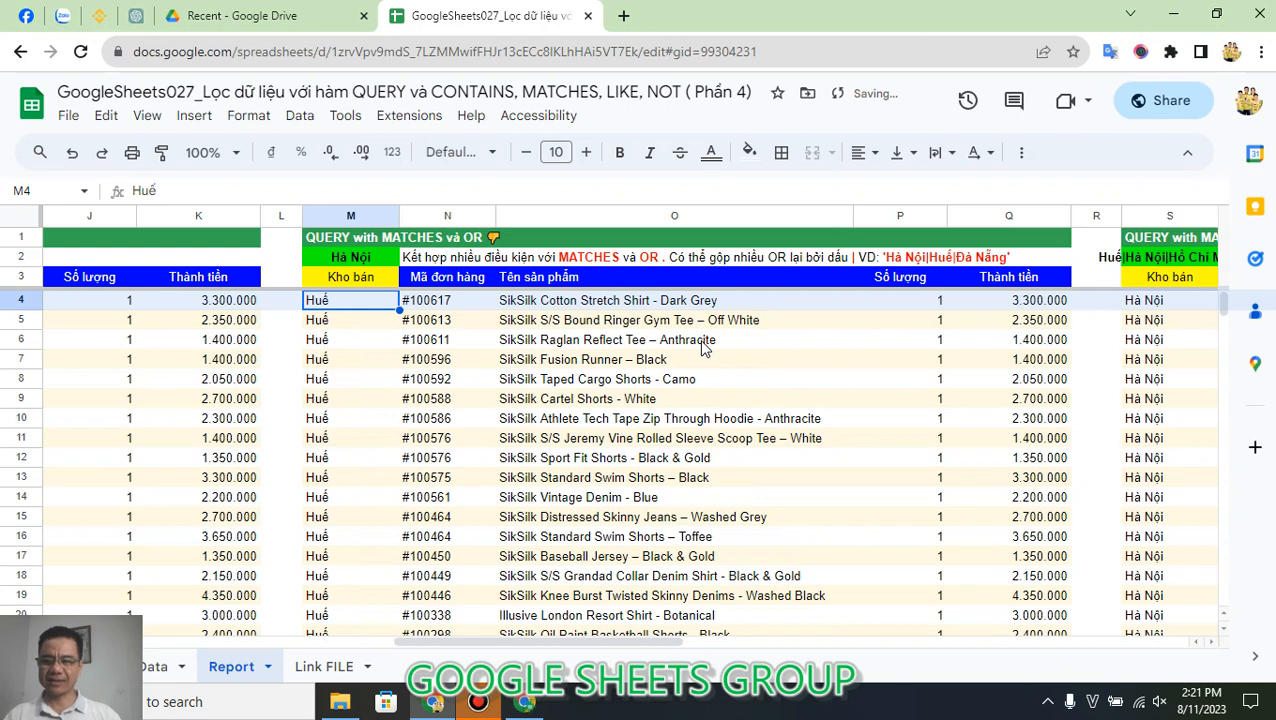
{"action": "key", "text": "Down"}
{"action": "key", "text": "Down"}
{"action": "key", "text": "Down"}
{"action": "key", "text": "Down"}
{"action": "key", "text": "Down"}
{"action": "key", "text": "Down"}
{"action": "key", "text": "Down"}
{"action": "key", "text": "Down"}
{"action": "key", "text": "Down"}
{"action": "key", "text": "Down"}
{"action": "key", "text": "Down"}
{"action": "key", "text": "Down"}
{"action": "key", "text": "Down"}
{"action": "key", "text": "Down"}
{"action": "key", "text": "Down"}
{"action": "key", "text": "Down"}
{"action": "key", "text": "Down"}
{"action": "key", "text": "Down"}
{"action": "key", "text": "Down"}
{"action": "key", "text": "Down"}
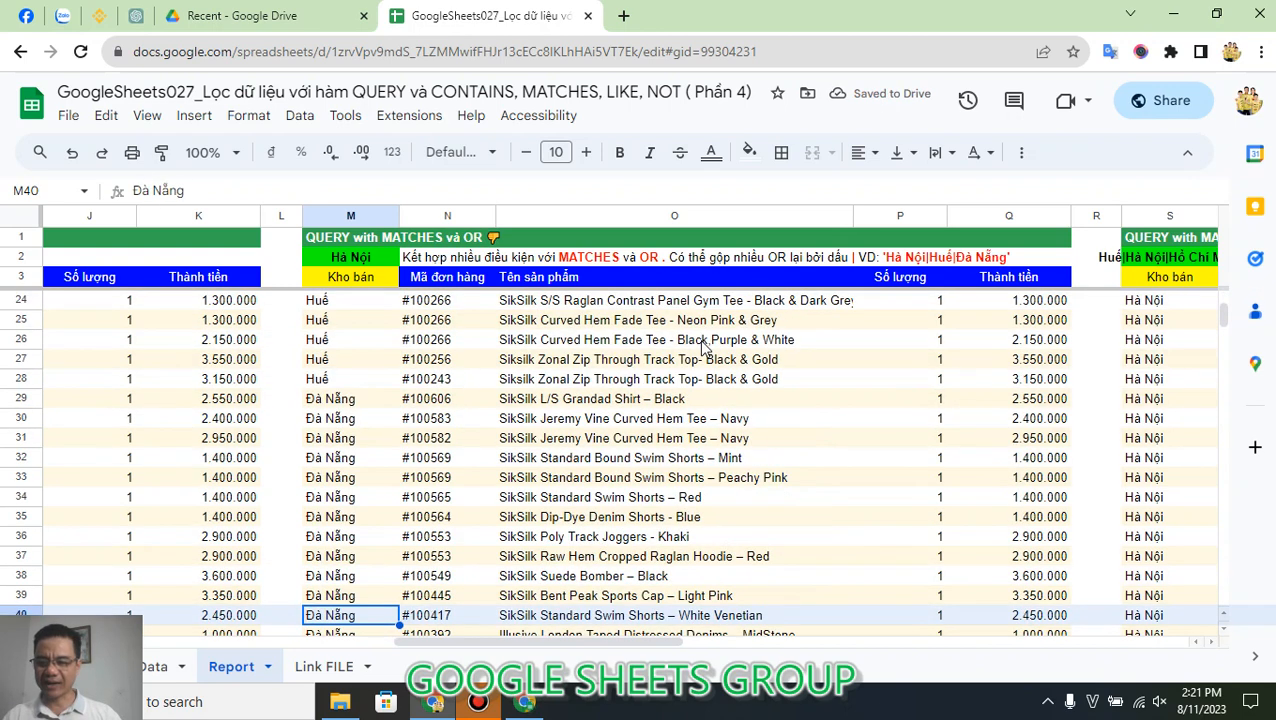
Step: Insert NOT before A Matches 'Đà Nẵng' in M3's QUERY formula, and check column M's output from its last row upward
{"action": "left_click", "coordinate": [368, 281]}
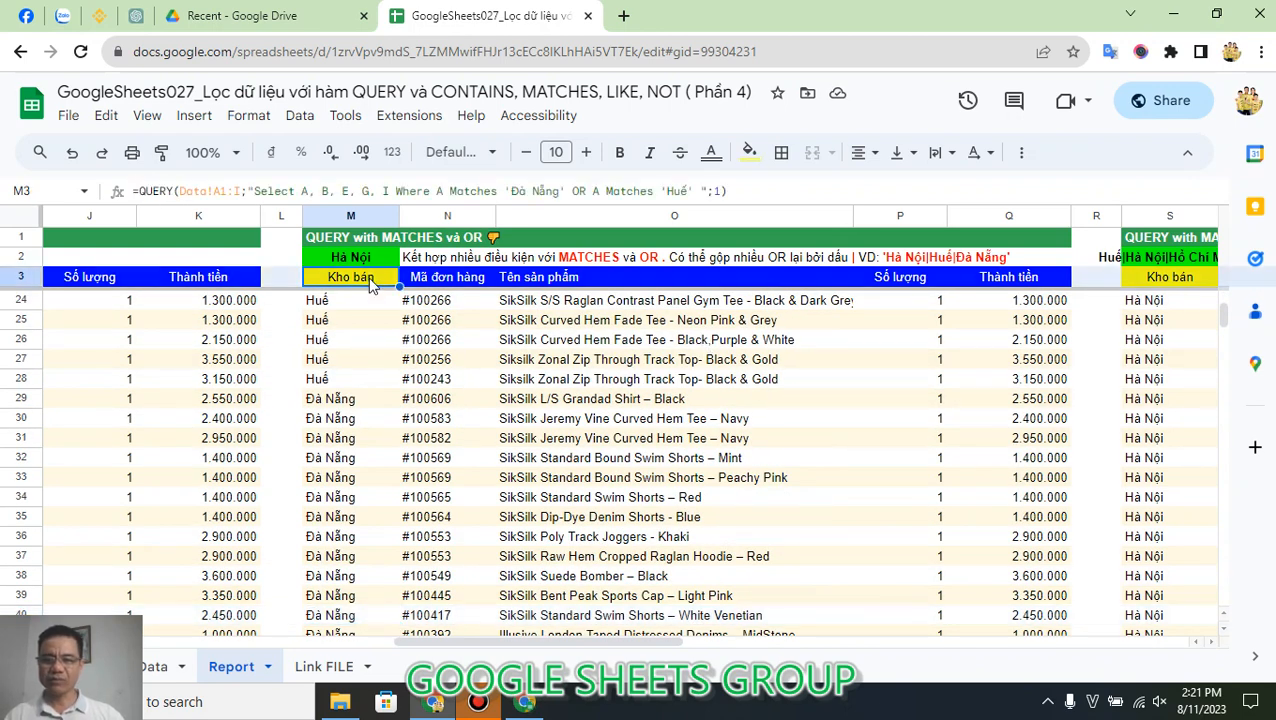
{"action": "left_click", "coordinate": [437, 190]}
{"action": "type", "text": "NOT"}
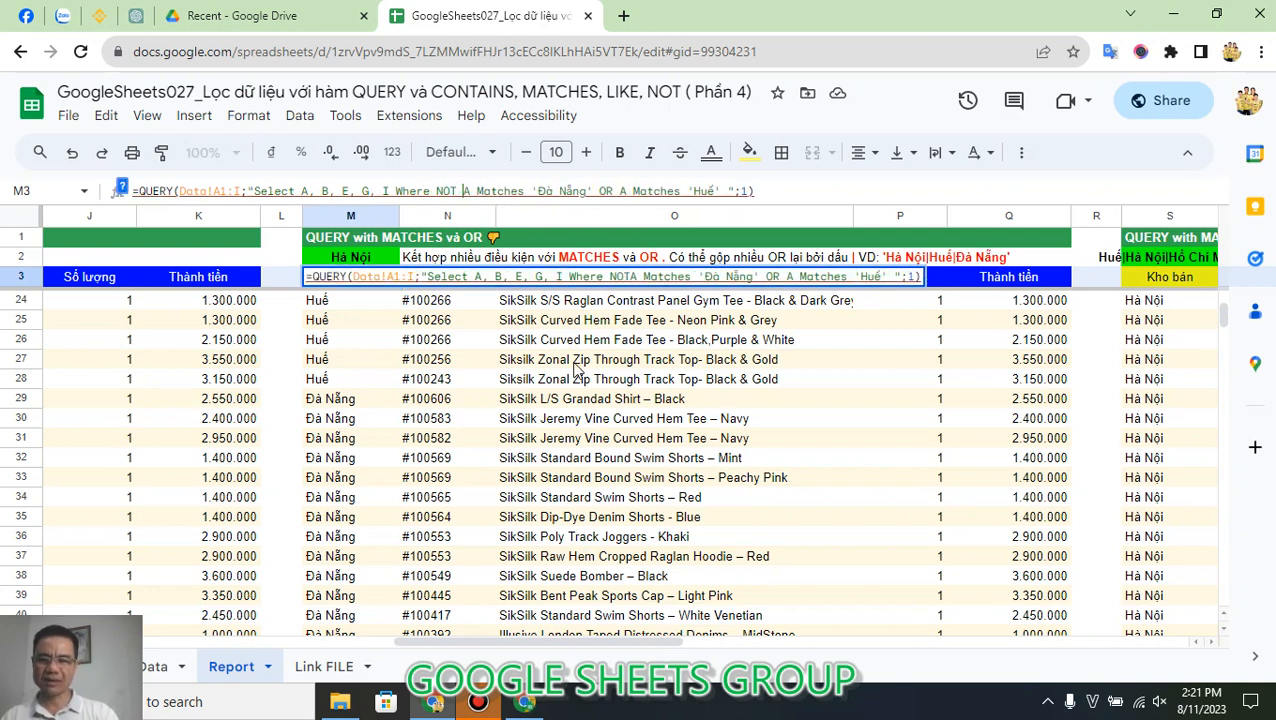
{"action": "key", "text": "Return"}
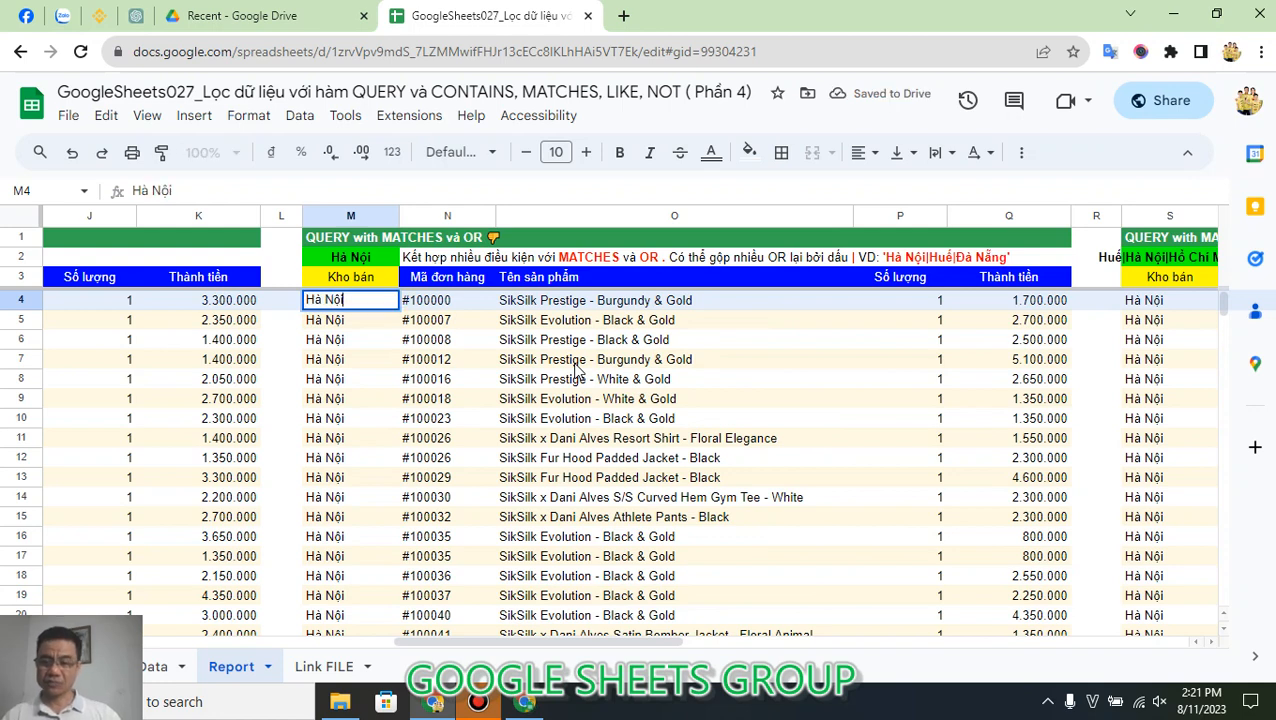
{"action": "key", "text": "Down"}
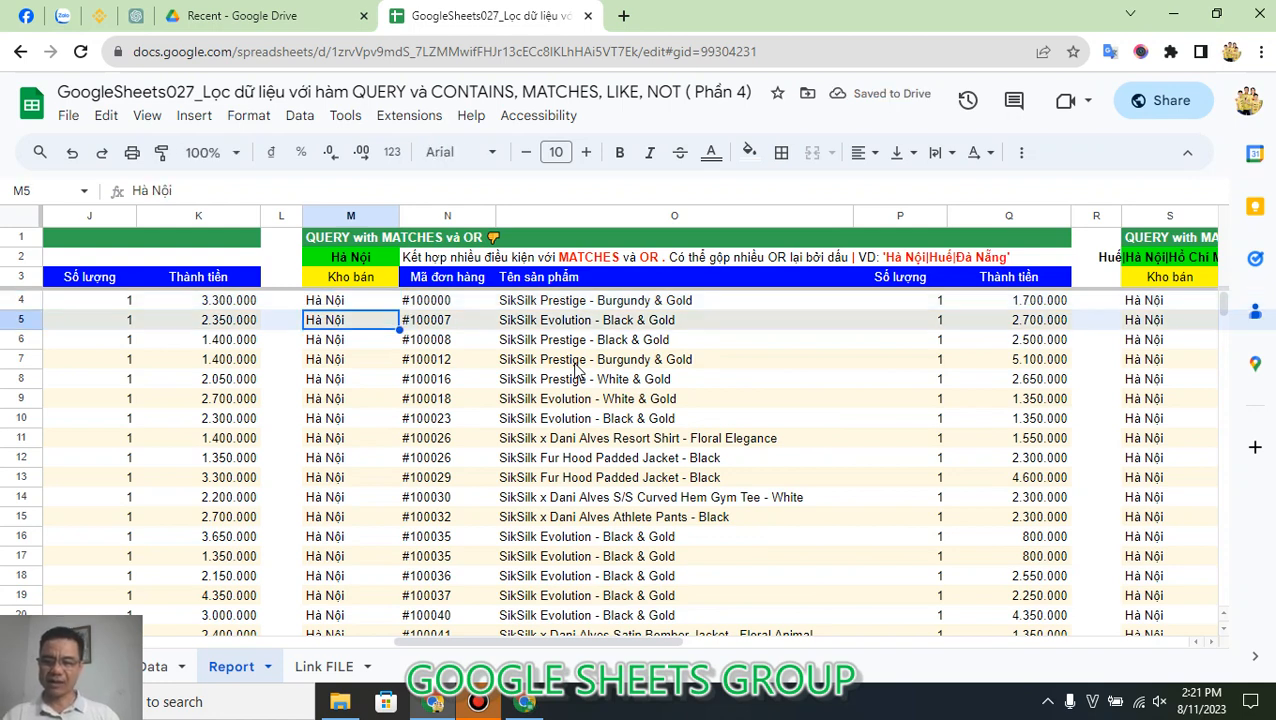
{"action": "key", "text": "ctrl+Down"}
{"action": "scroll", "coordinate": [425, 540], "scroll_direction": "up", "scroll_amount": 7}
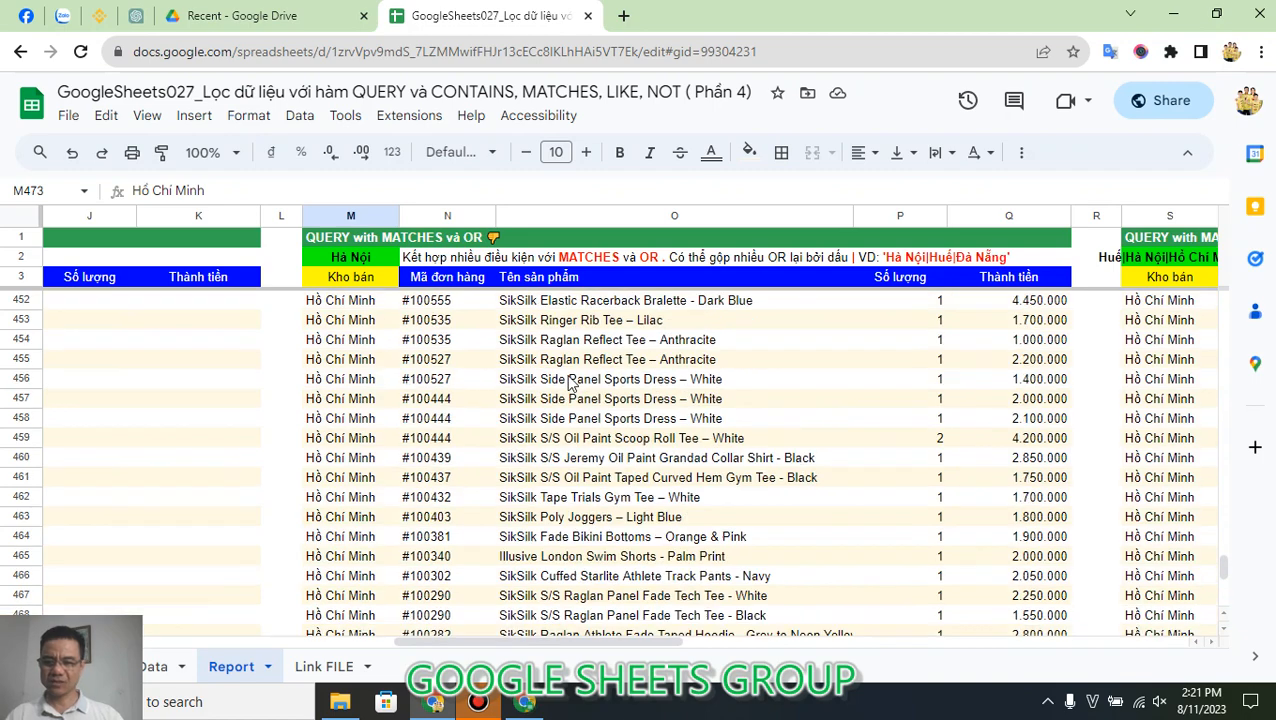
{"action": "scroll", "coordinate": [425, 540], "scroll_direction": "up", "scroll_amount": 2}
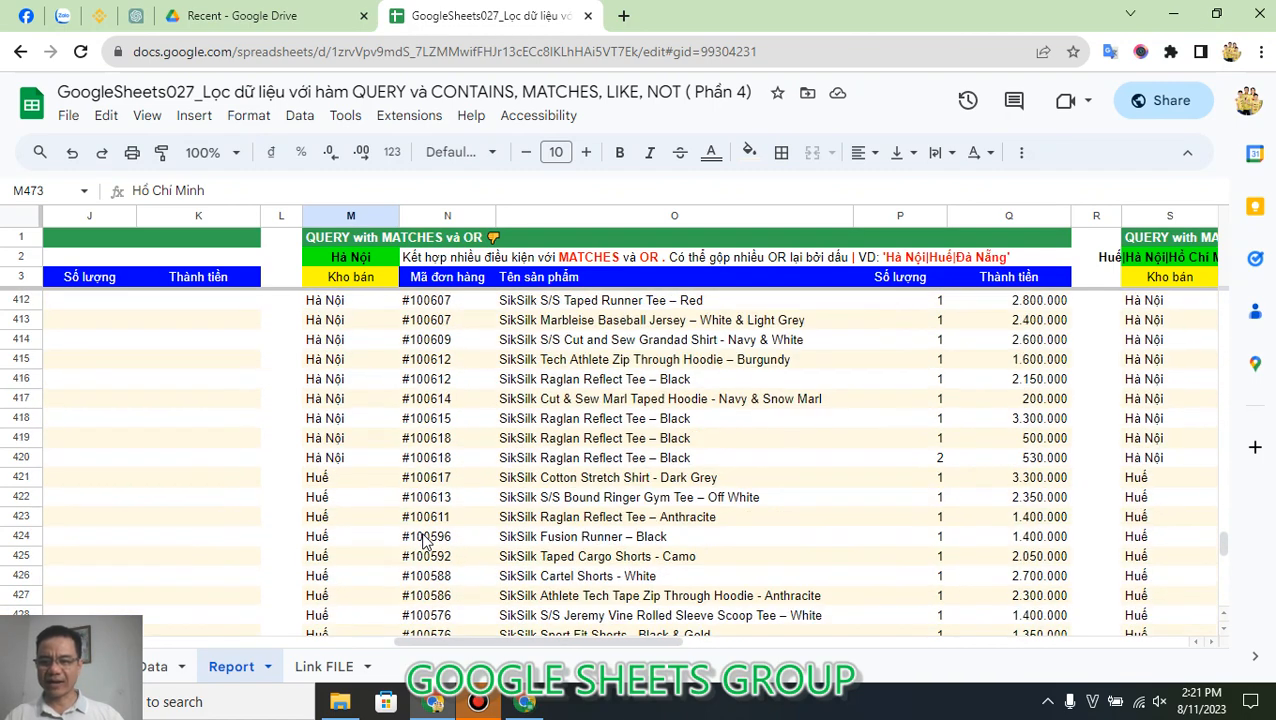
Step: Insert NOT before A Matches 'Huế' in M3's QUERY formula, and check column M's output down to its last row
{"action": "left_click", "coordinate": [360, 283]}
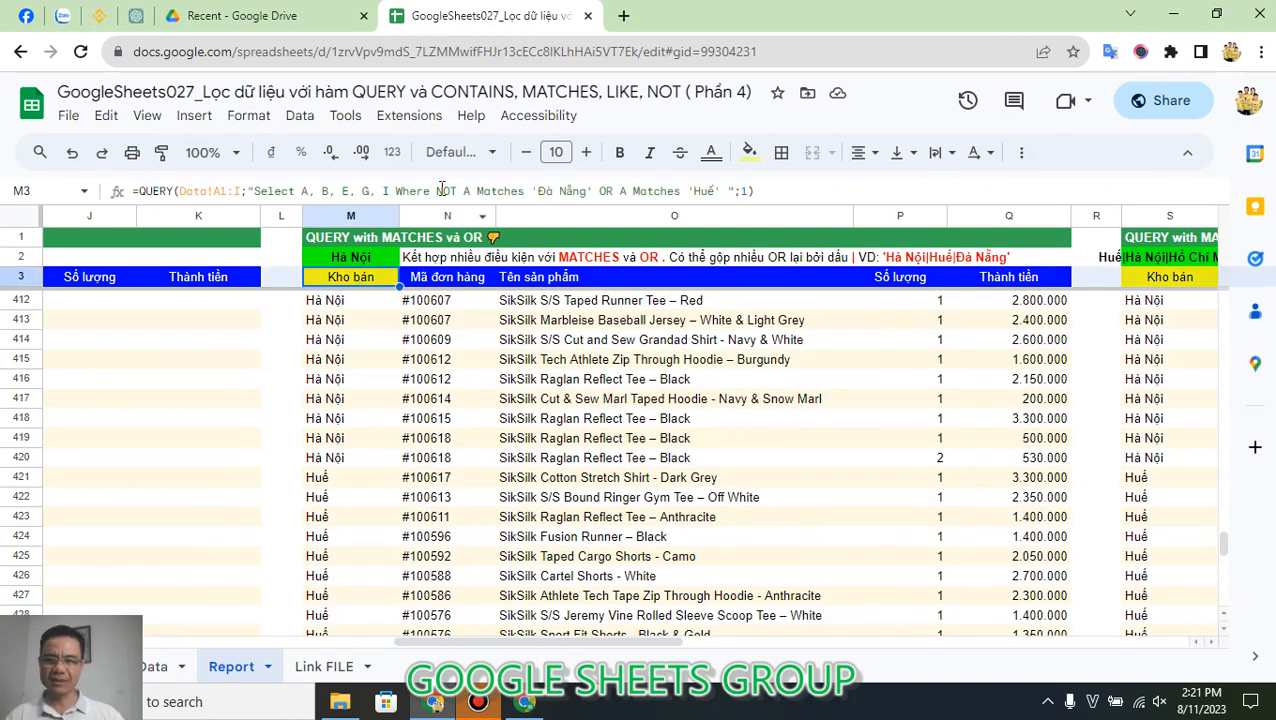
{"action": "left_click", "coordinate": [618, 190]}
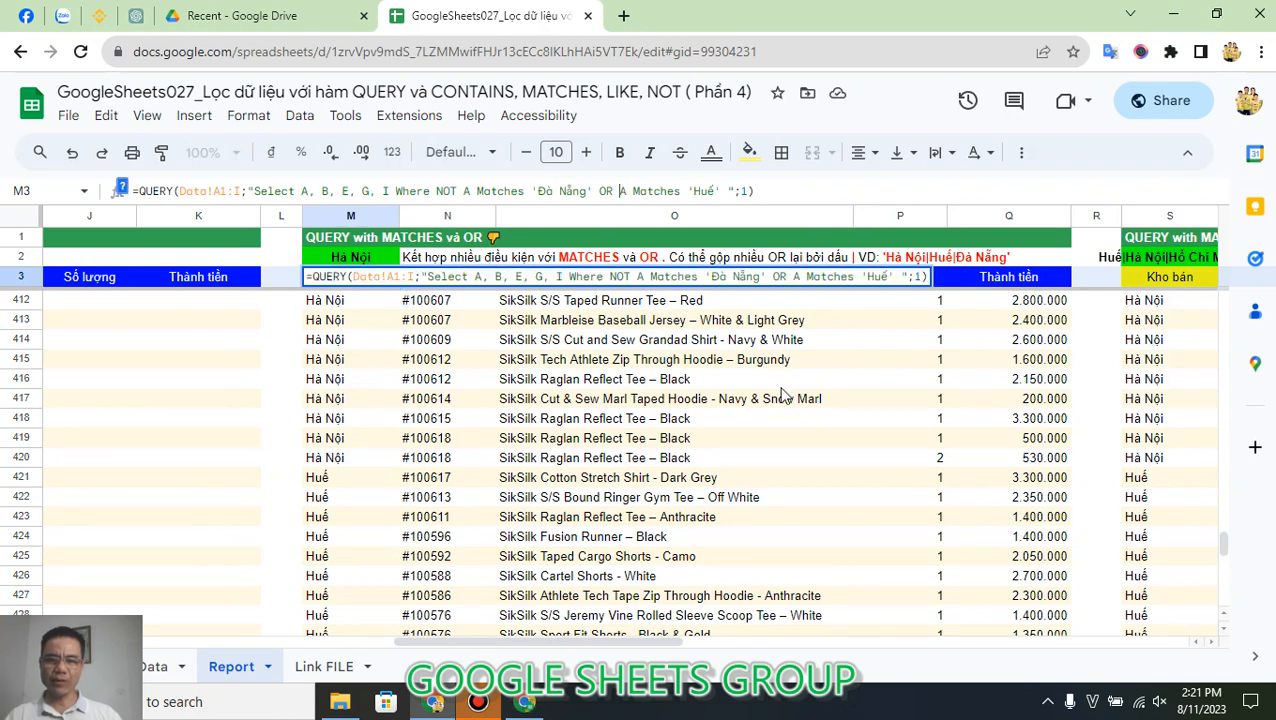
{"action": "type", "text": "NOT"}
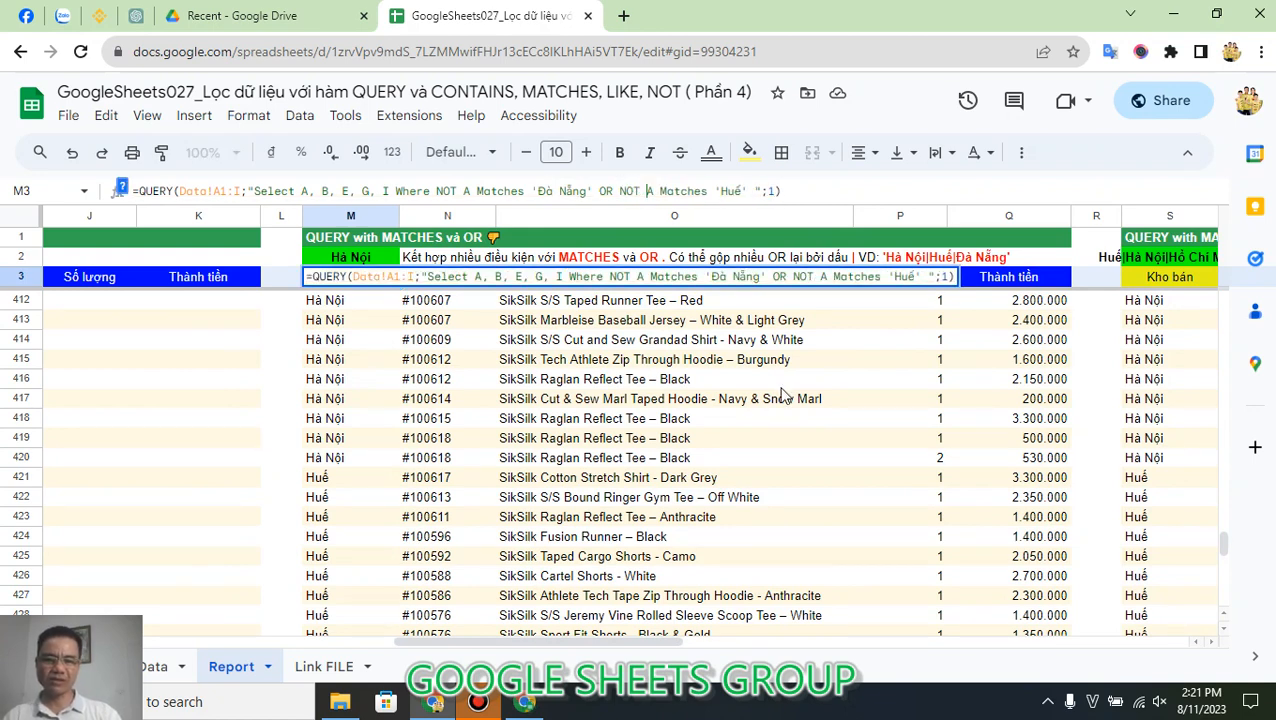
{"action": "key", "text": "Return"}
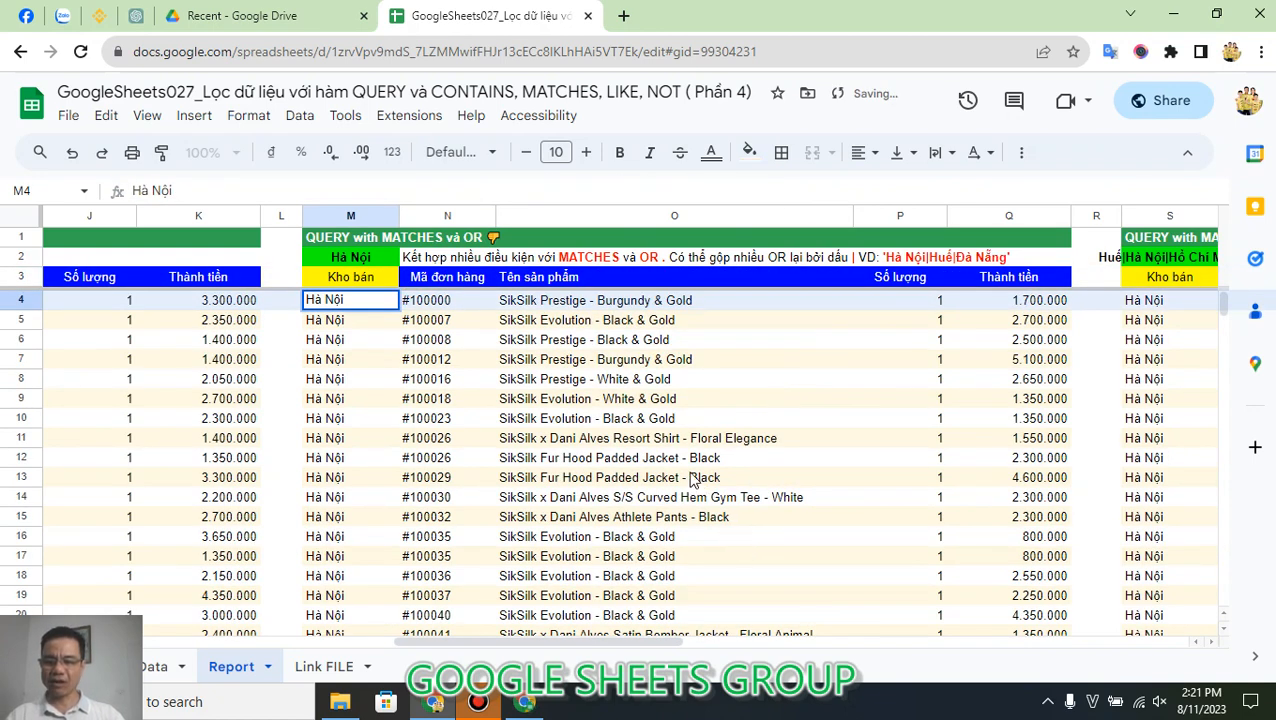
{"action": "scroll", "coordinate": [440, 460], "scroll_direction": "down", "scroll_amount": 20}
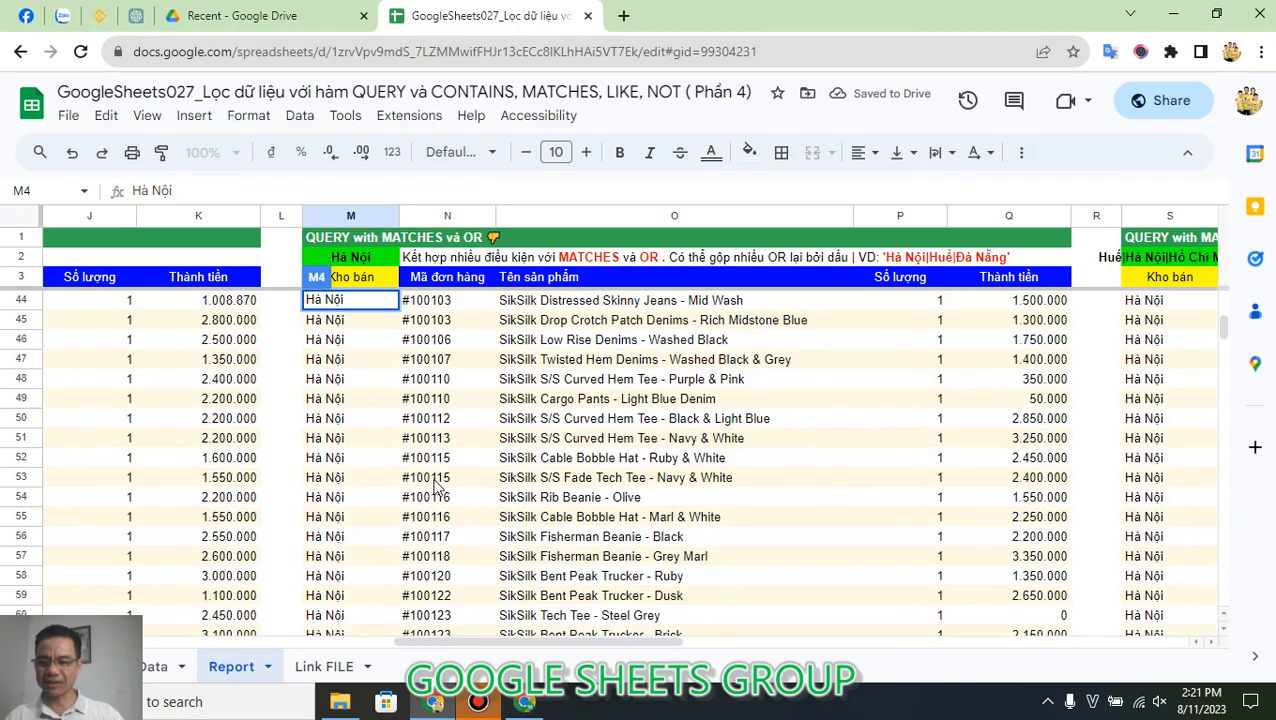
{"action": "scroll", "coordinate": [430, 497], "scroll_direction": "down", "scroll_amount": 20}
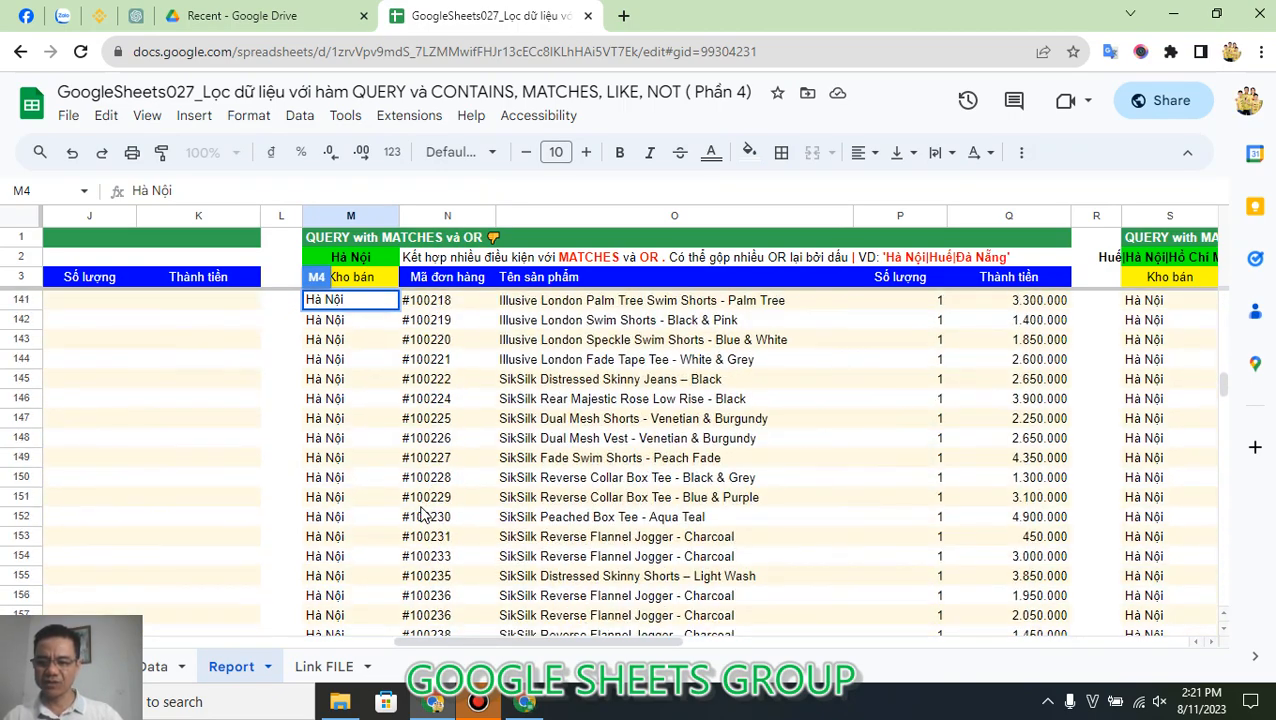
{"action": "left_click", "coordinate": [362, 503]}
{"action": "key", "text": "ctrl+Down"}
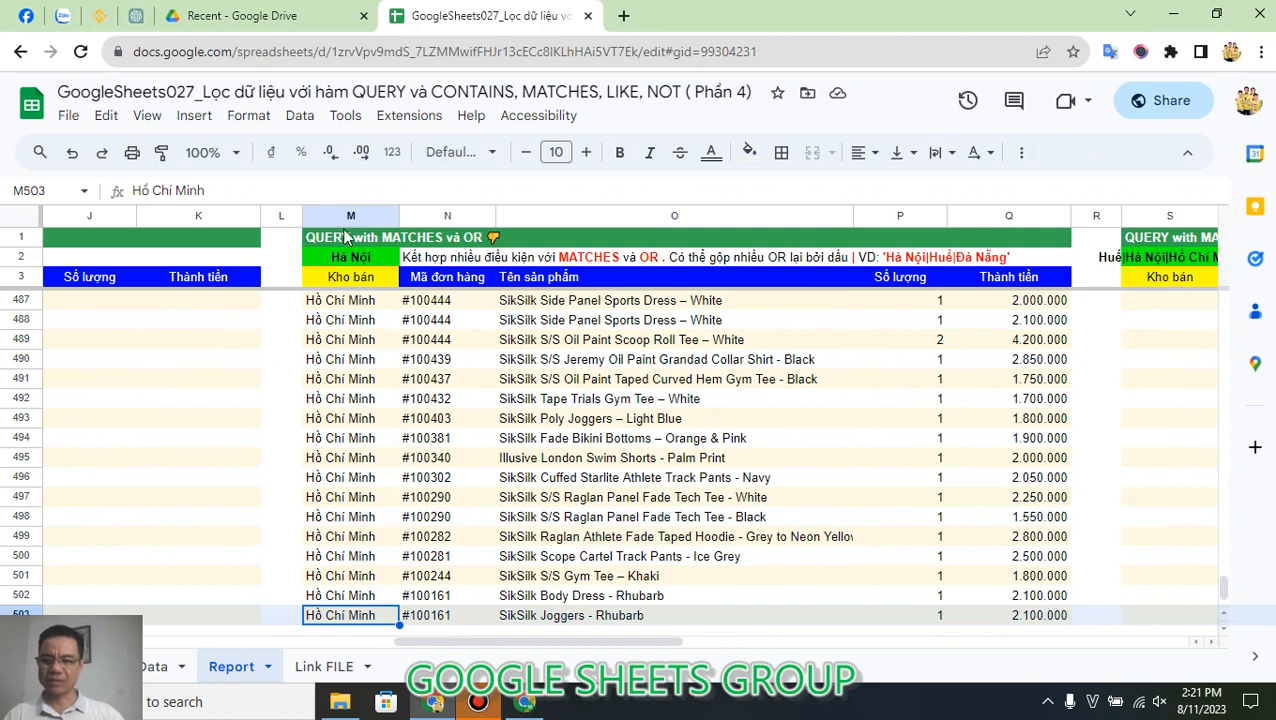
Step: Delete OR NOT A Matches 'Huế' from M3's QUERY formula, leaving only the condition NOT A Matches 'Đà Nẵng'
{"action": "left_click", "coordinate": [361, 285]}
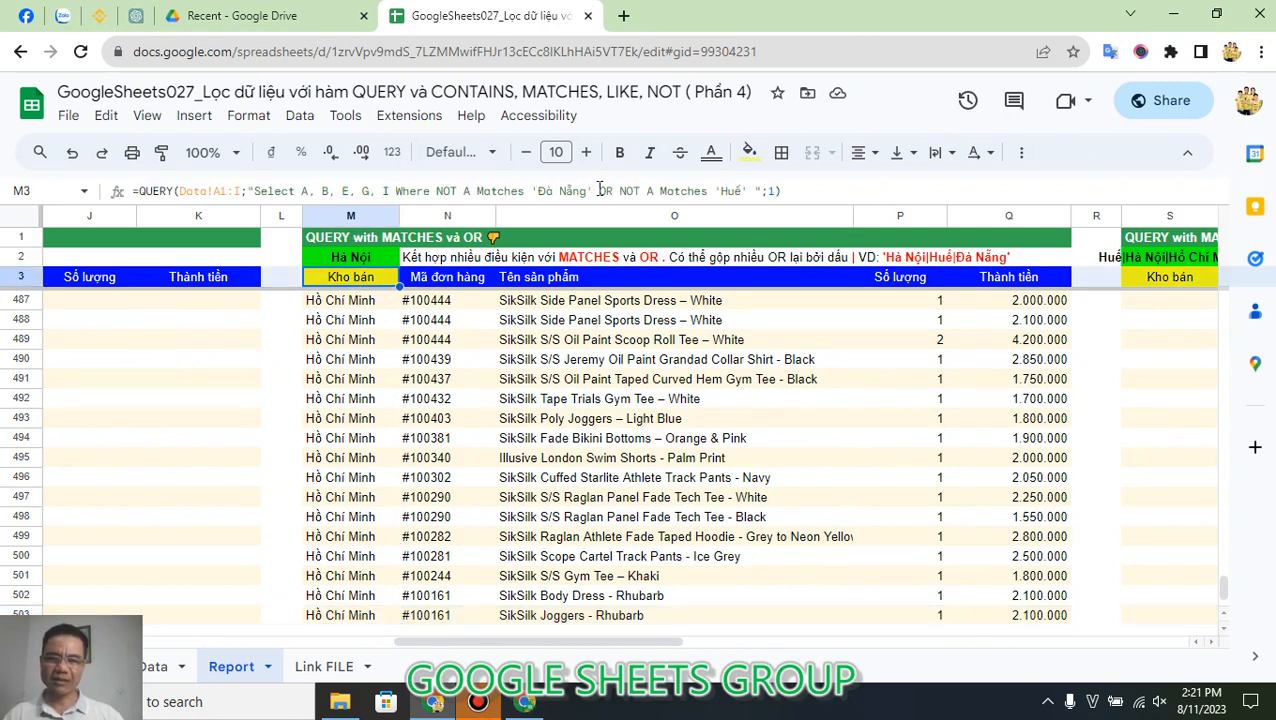
{"action": "left_click_drag", "start_coordinate": [599, 190], "coordinate": [708, 190]}
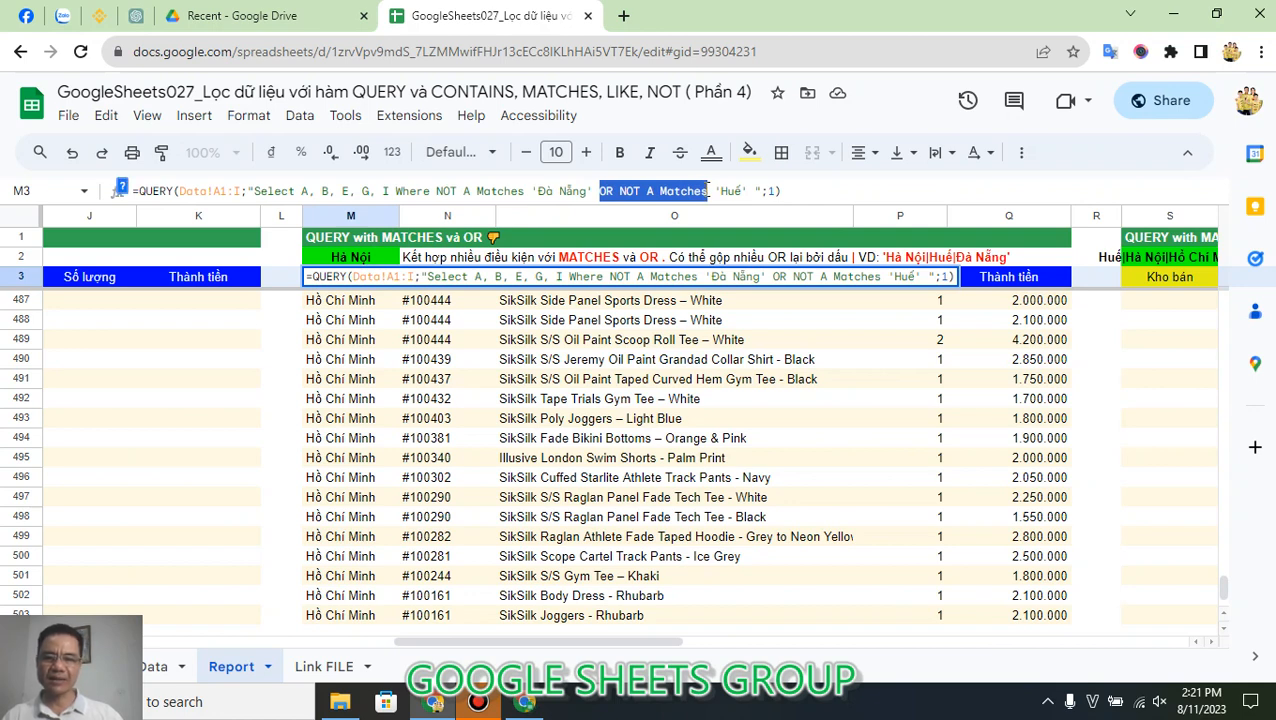
{"action": "key", "text": "Delete"}
{"action": "key", "text": "Delete"}
{"action": "key", "text": "Delete"}
{"action": "key", "text": "Delete"}
{"action": "key", "text": "Delete"}
{"action": "key", "text": "Delete"}
{"action": "key", "text": "Delete"}
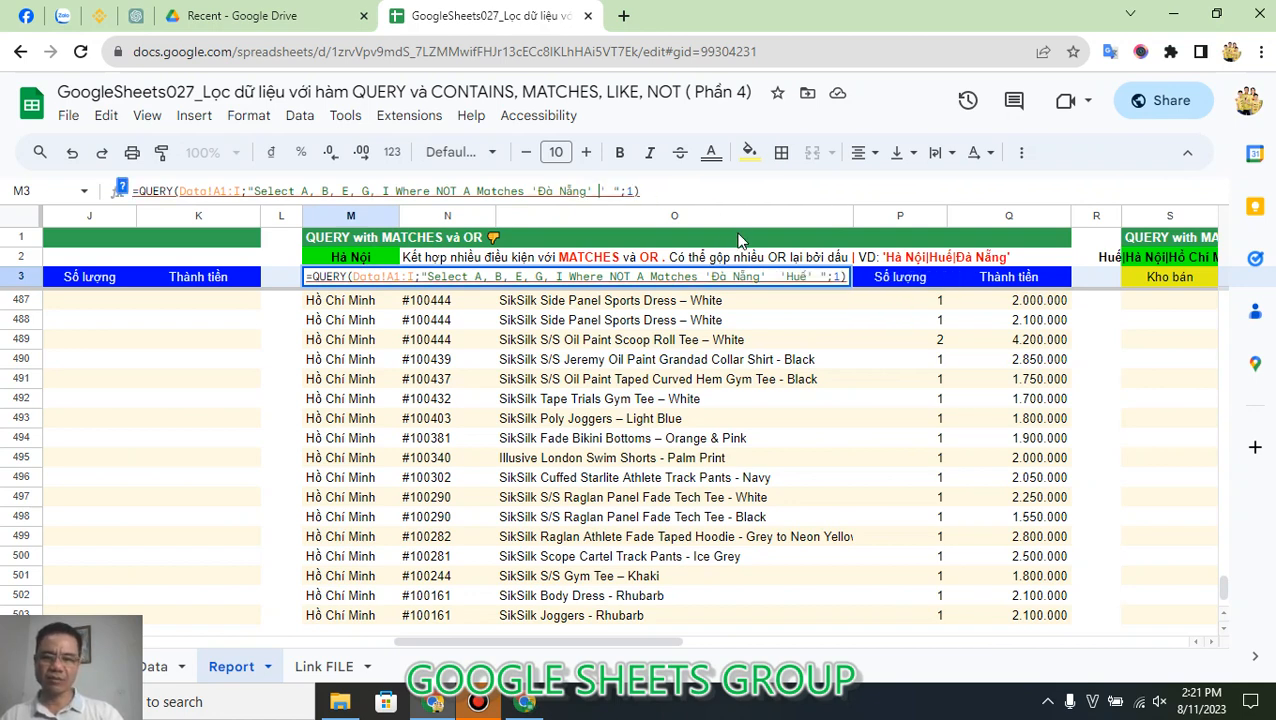
{"action": "key", "text": "Return"}
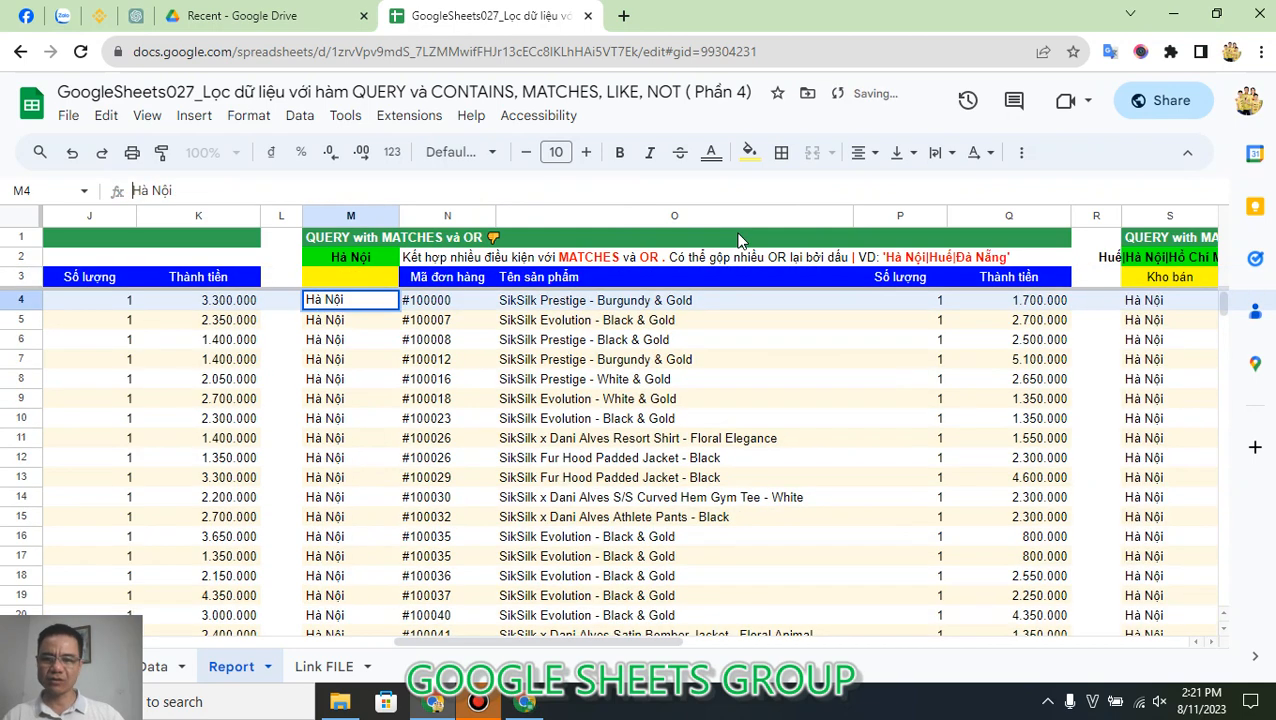
Step: Extend the Matches pattern in M3's QUERY formula to 'Đà Nẵng|Huế', keeping the NOT in front of the condition
{"action": "double_click", "coordinate": [368, 282]}
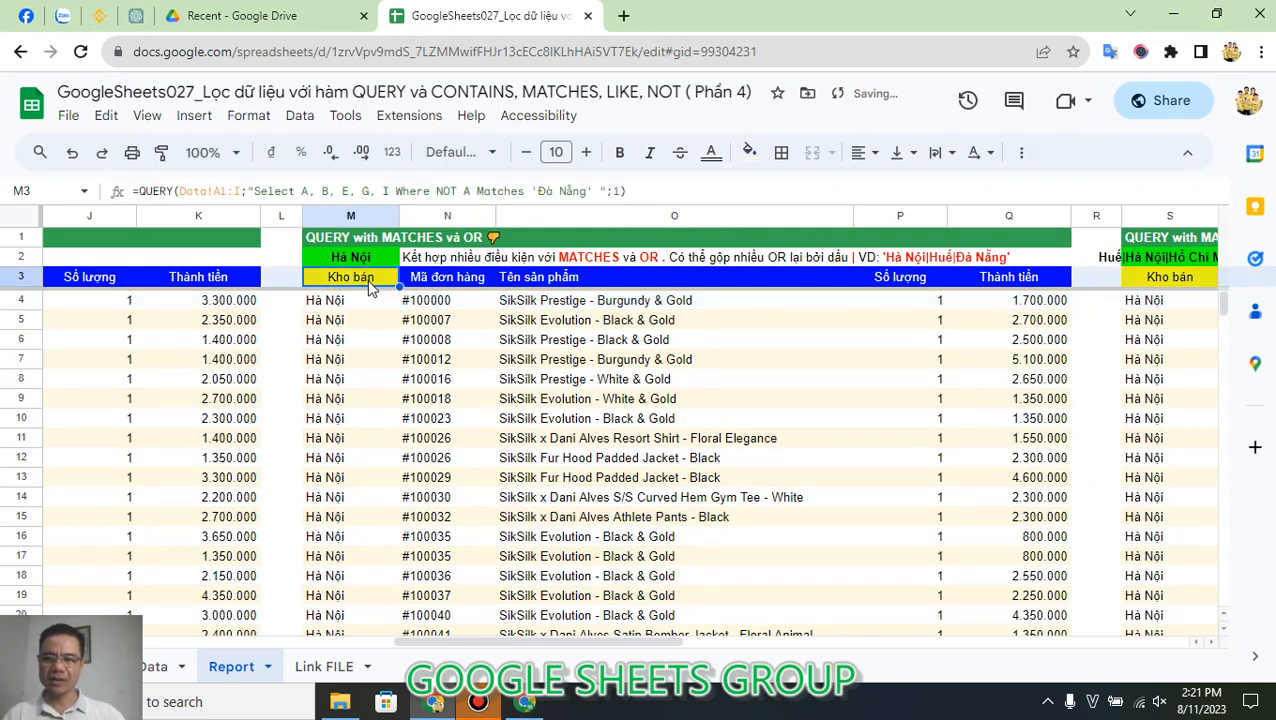
{"action": "left_click", "coordinate": [593, 190]}
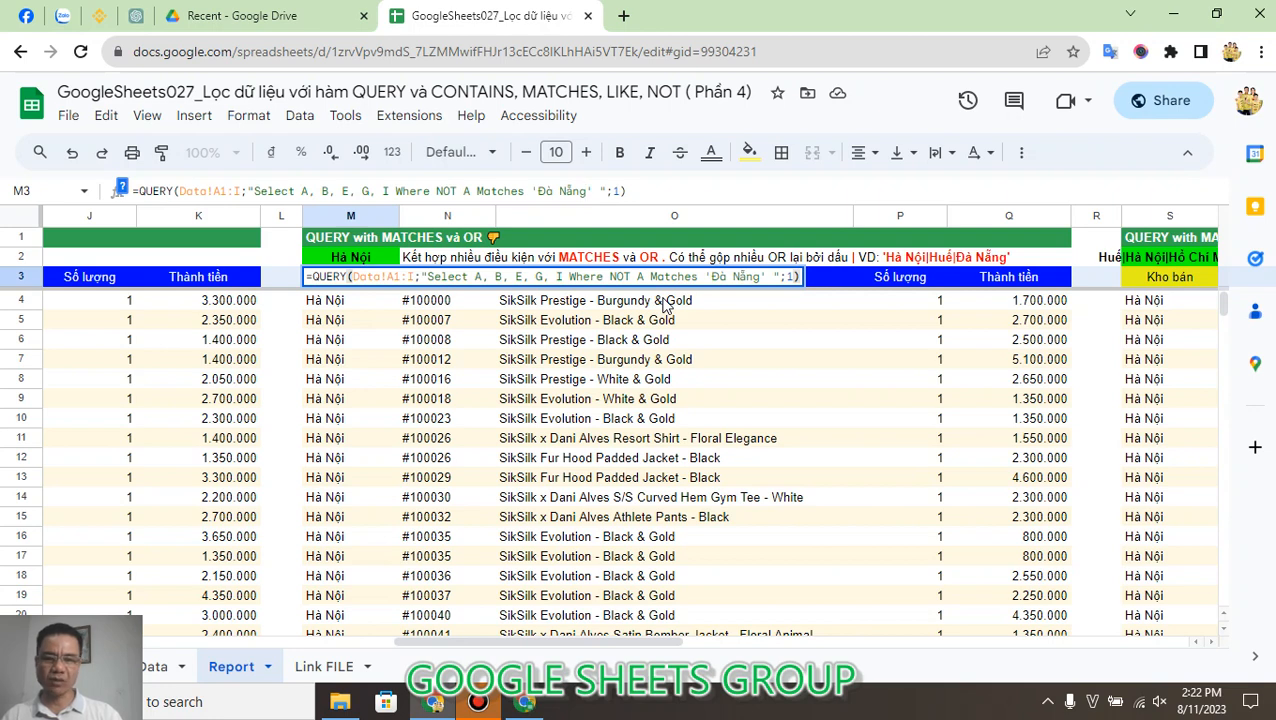
{"action": "type", "text": "|"}
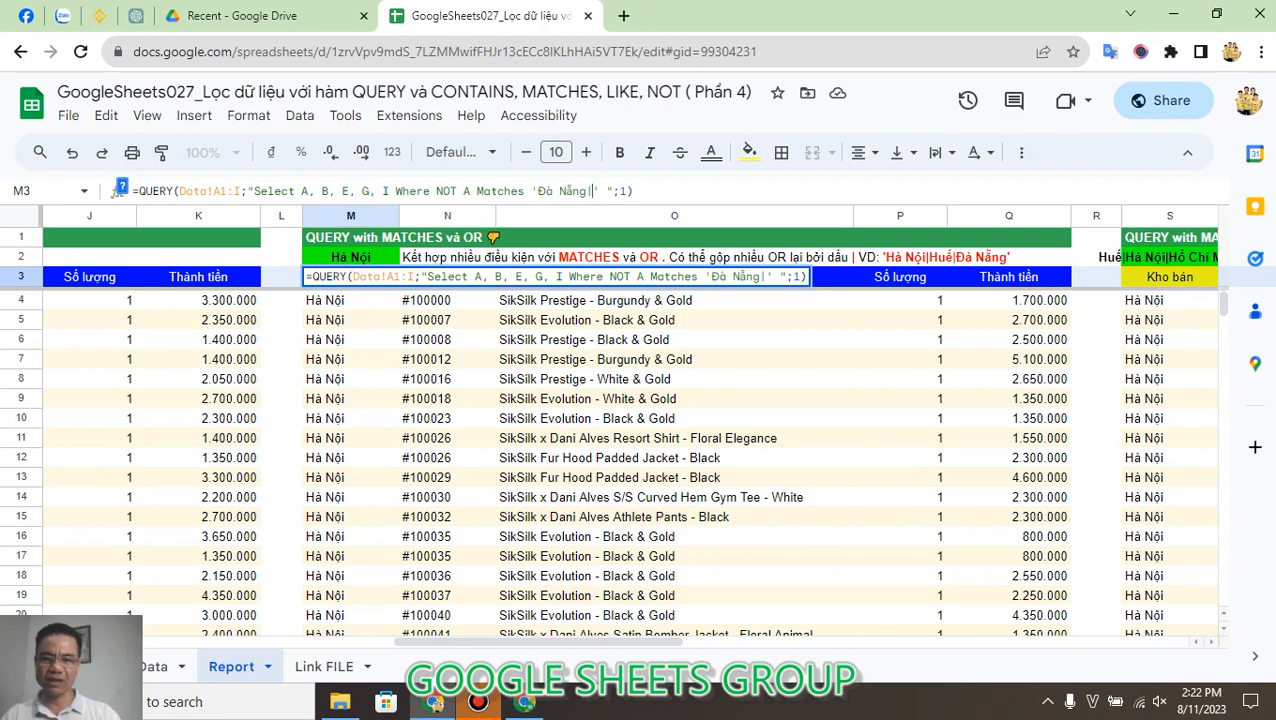
{"action": "type", "text": "Huế"}
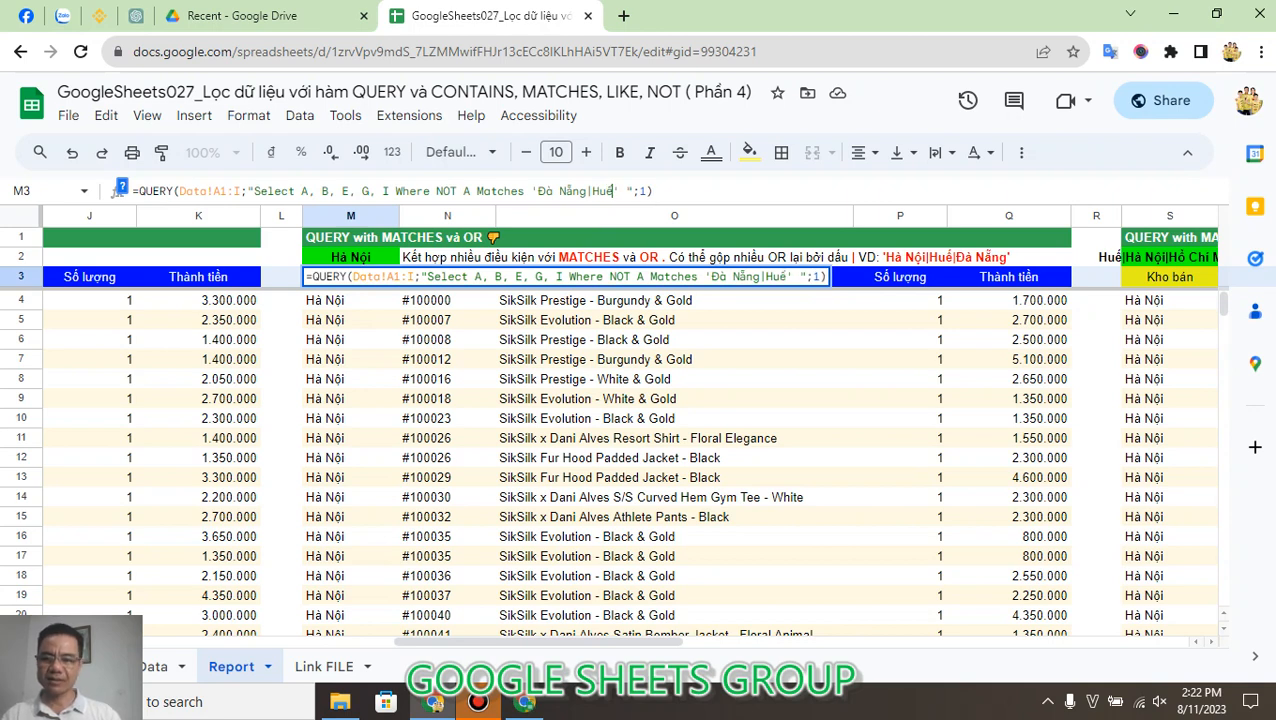
{"action": "key", "text": "Return"}
{"action": "key", "text": "Up"}
{"action": "key", "text": "Return"}
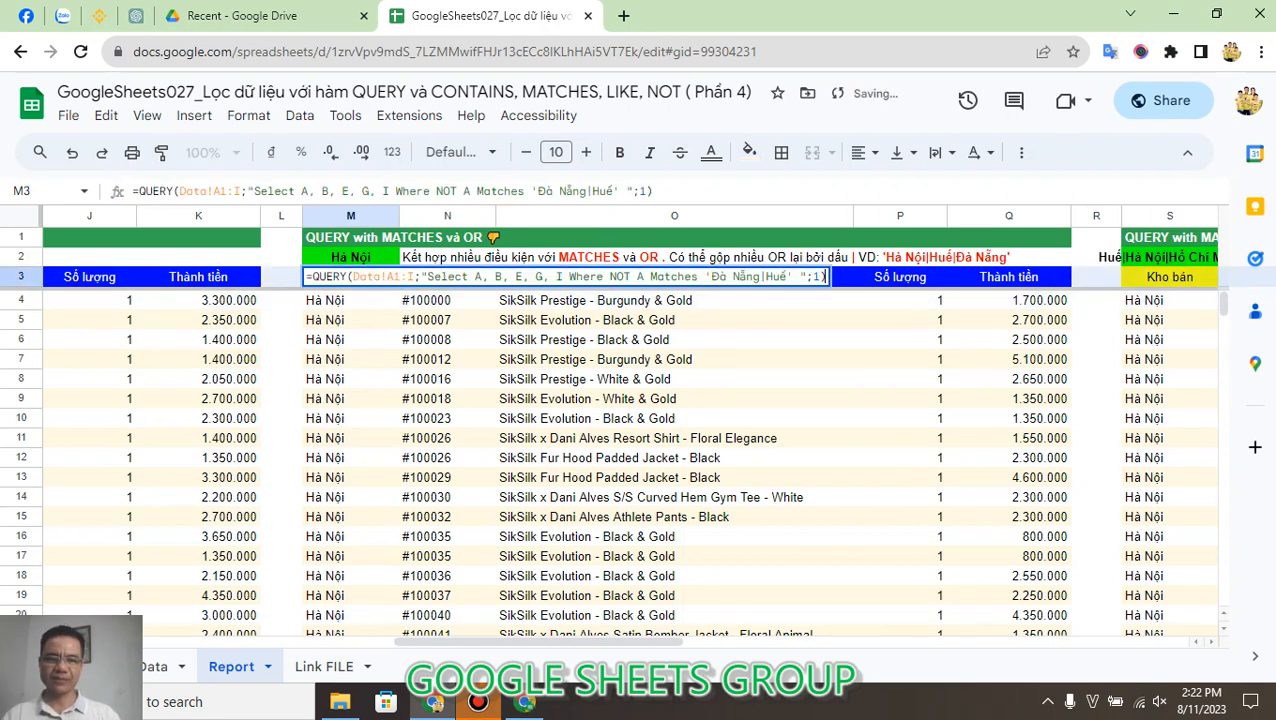
{"action": "key", "text": "Escape"}
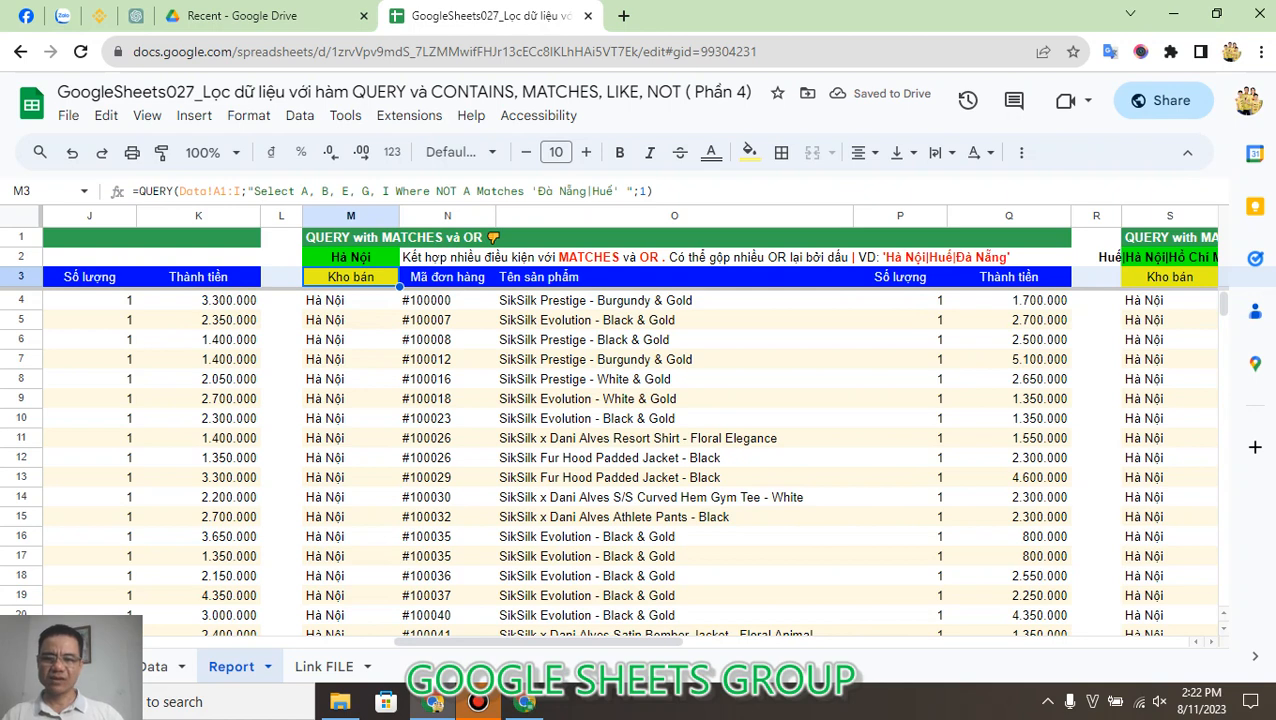
Step: Insert Hồ Chí Minh directly before Đà Nẵng in the Matches pattern of M3's QUERY formula
{"action": "left_click", "coordinate": [538, 190]}
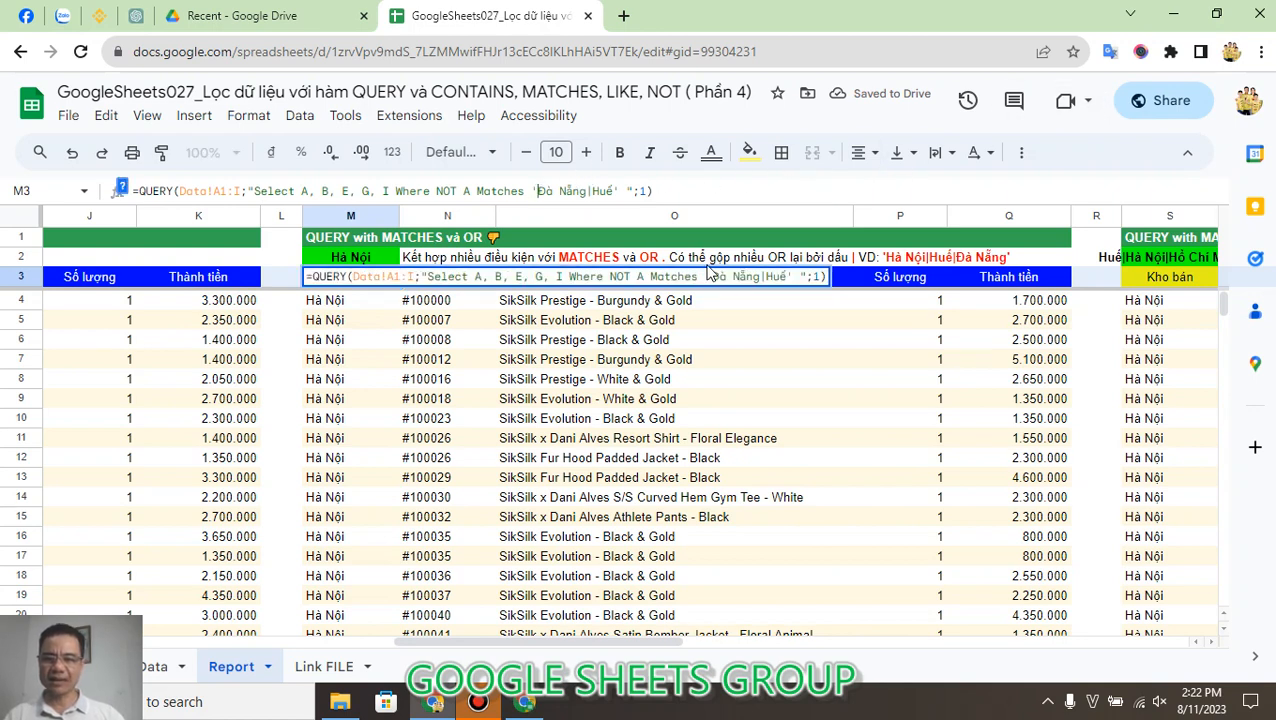
{"action": "type", "text": "Hồ Chí "}
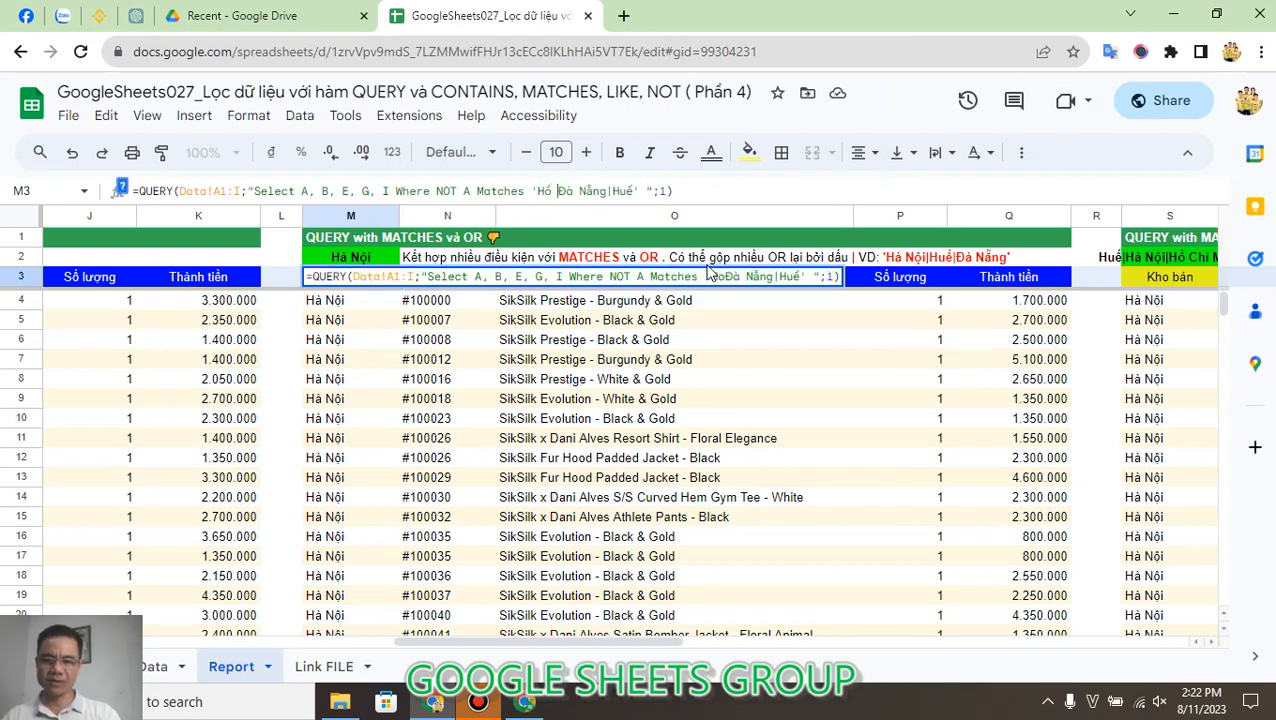
{"action": "type", "text": "Minh"}
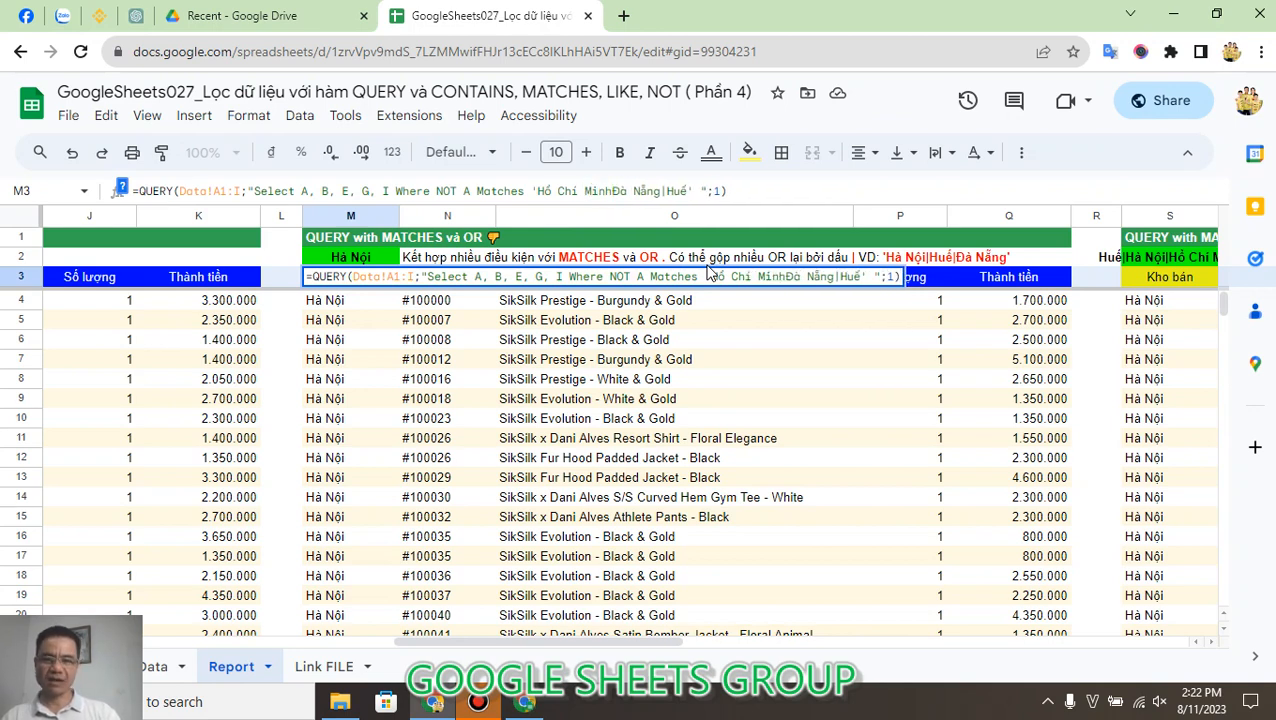
{"action": "key", "text": "Return"}
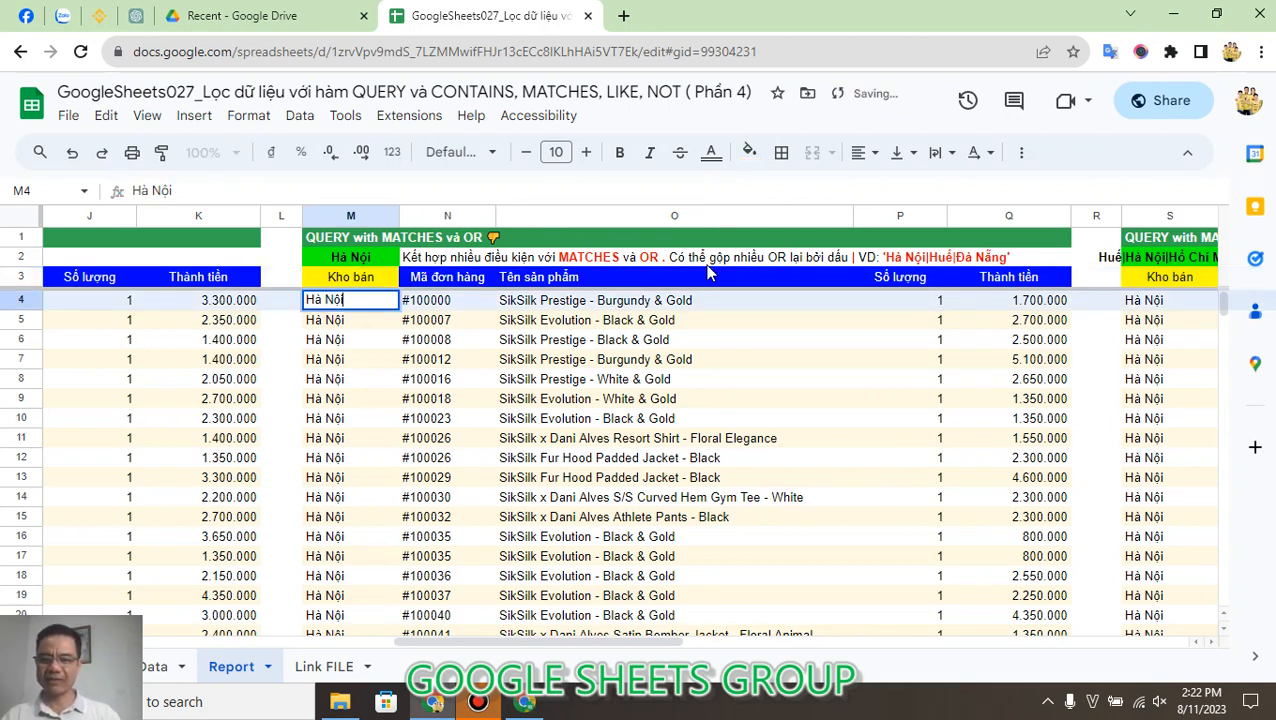
{"action": "key", "text": "Up"}
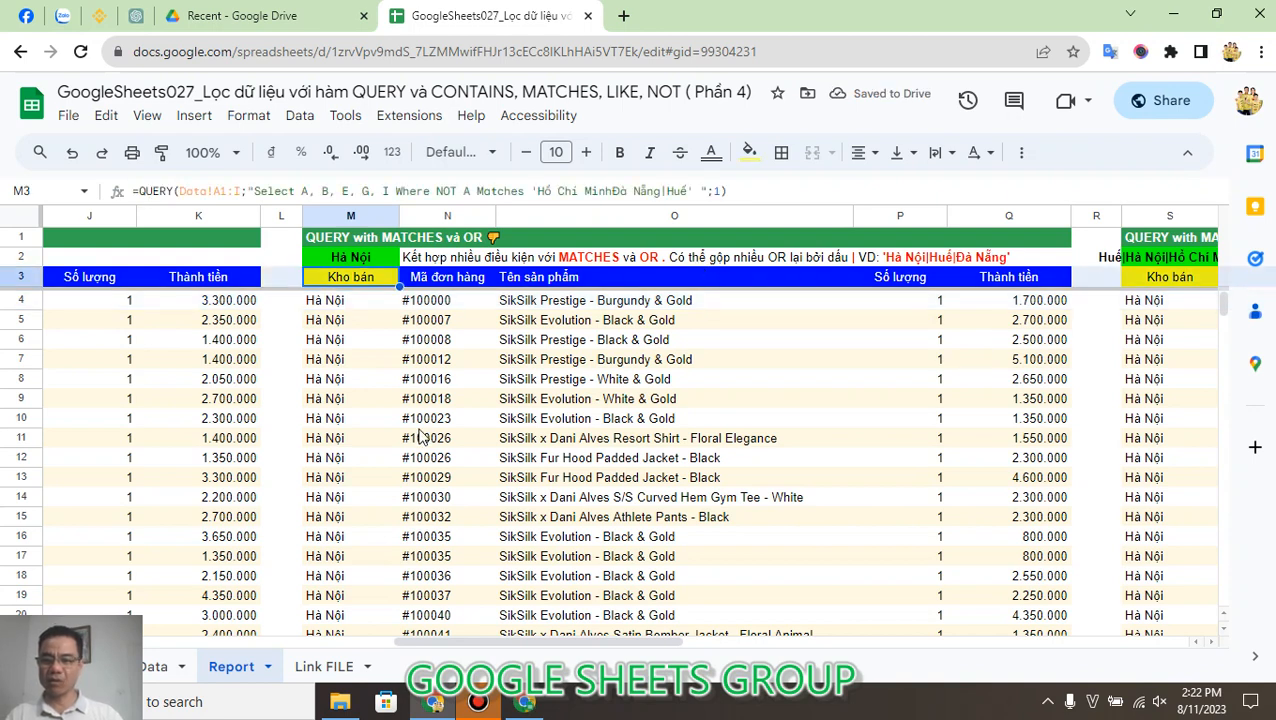
Step: Remove NOT from the condition in M3's QUERY formula so it reads Where A Matches
{"action": "left_click", "coordinate": [463, 190]}
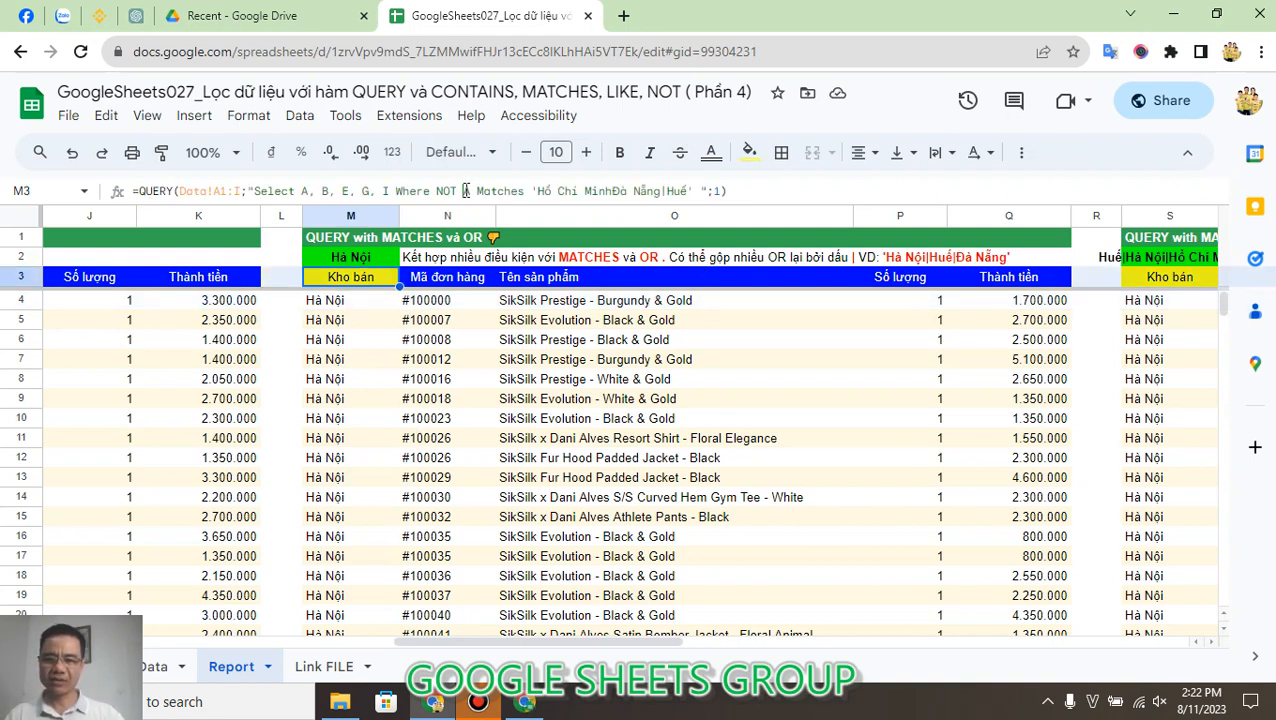
{"action": "key", "text": "BackSpace"}
{"action": "key", "text": "BackSpace"}
{"action": "key", "text": "BackSpace"}
{"action": "key", "text": "BackSpace"}
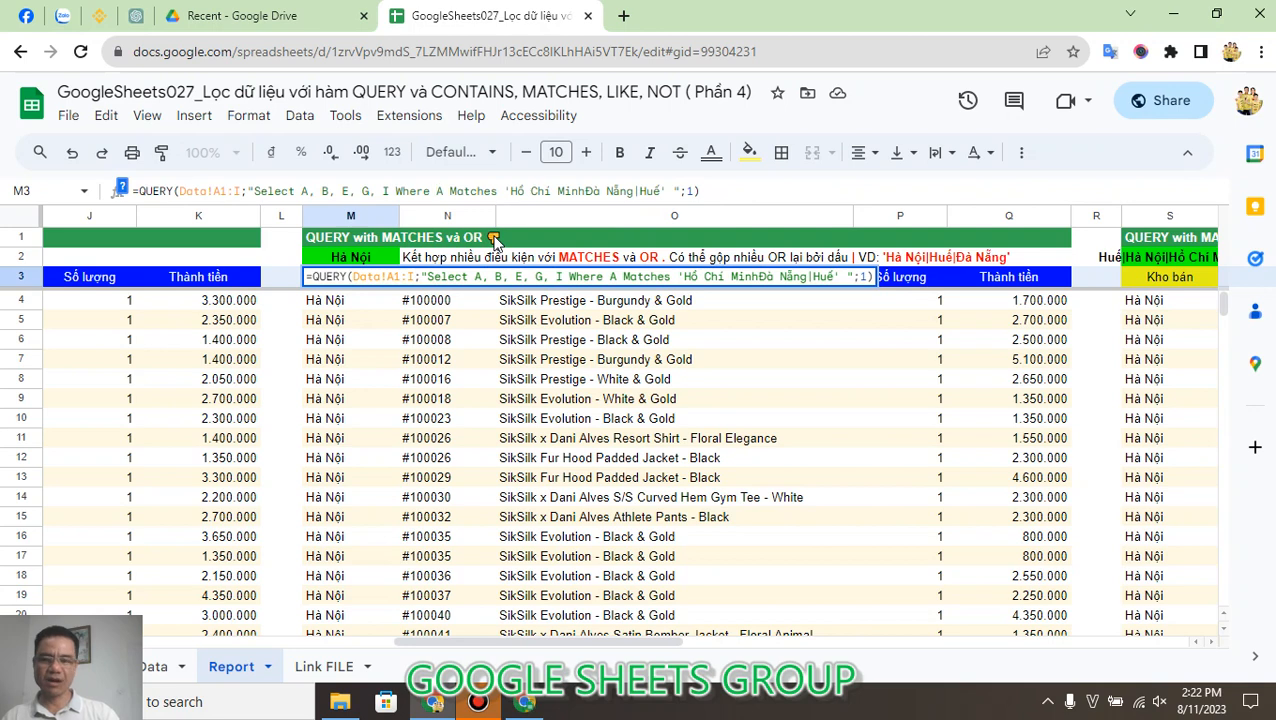
{"action": "key", "text": "Return"}
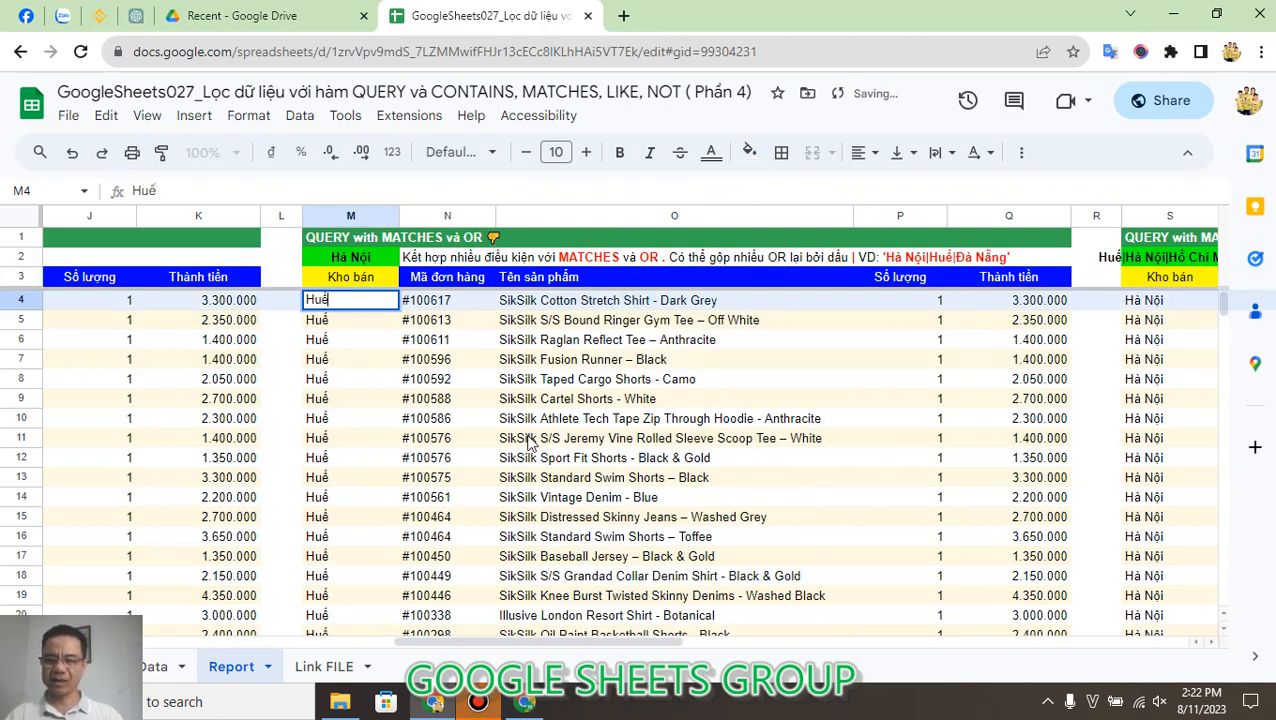
{"action": "key", "text": "Up"}
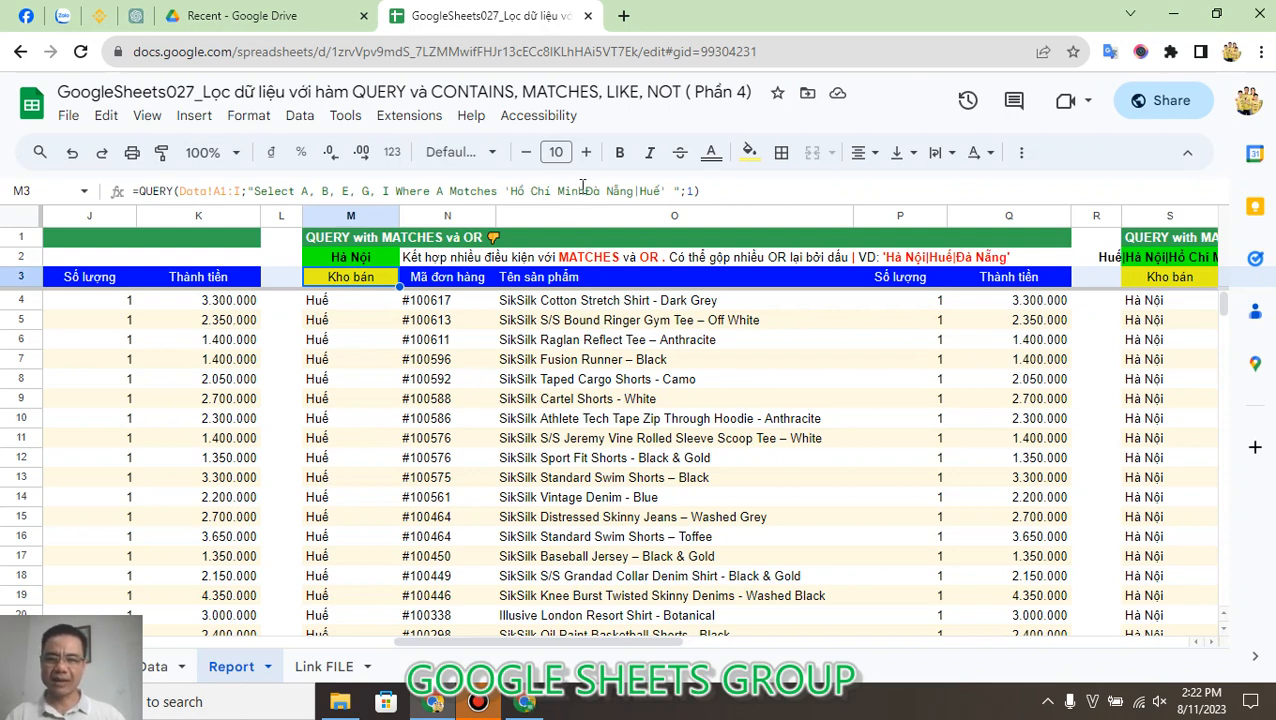
Step: Separate Hồ Chí Minh and Đà Nẵng with | in M3's Matches pattern, giving 'Hồ Chí Minh|Đà Nẵng|Huế'
{"action": "left_click", "coordinate": [586, 190]}
{"action": "type", "text": "|"}
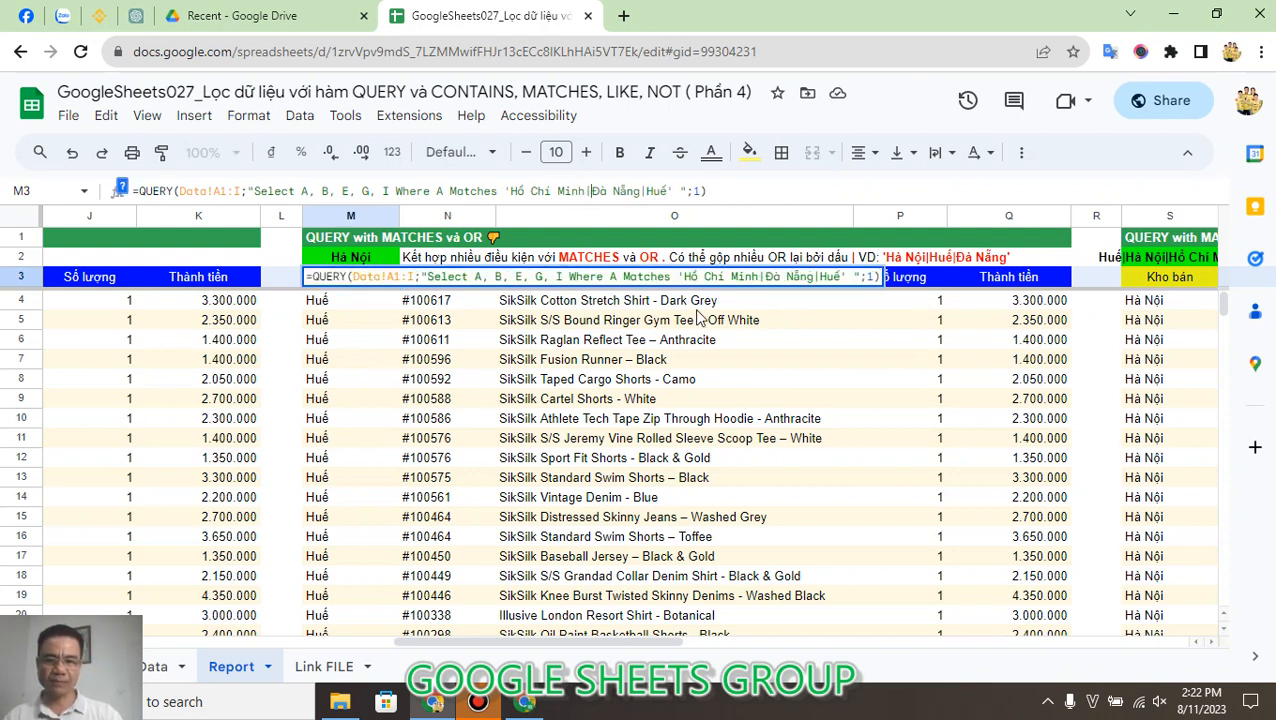
{"action": "key", "text": "Return"}
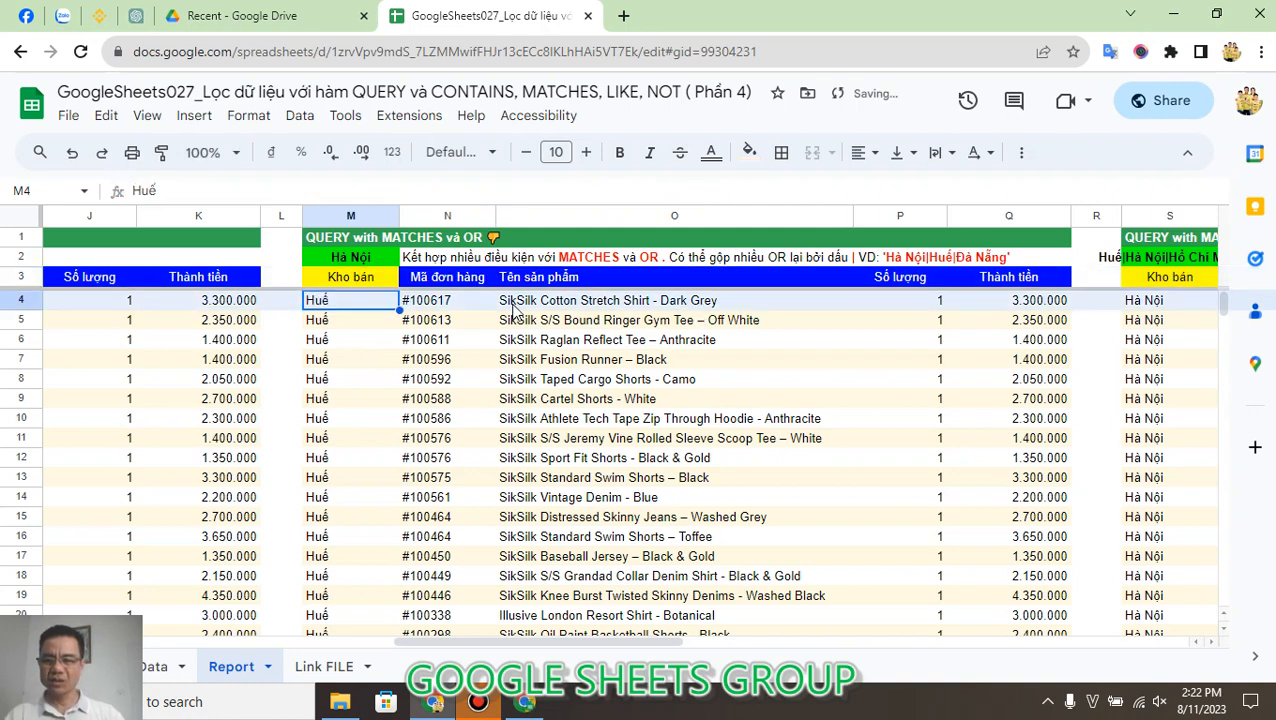
{"action": "left_click", "coordinate": [370, 271]}
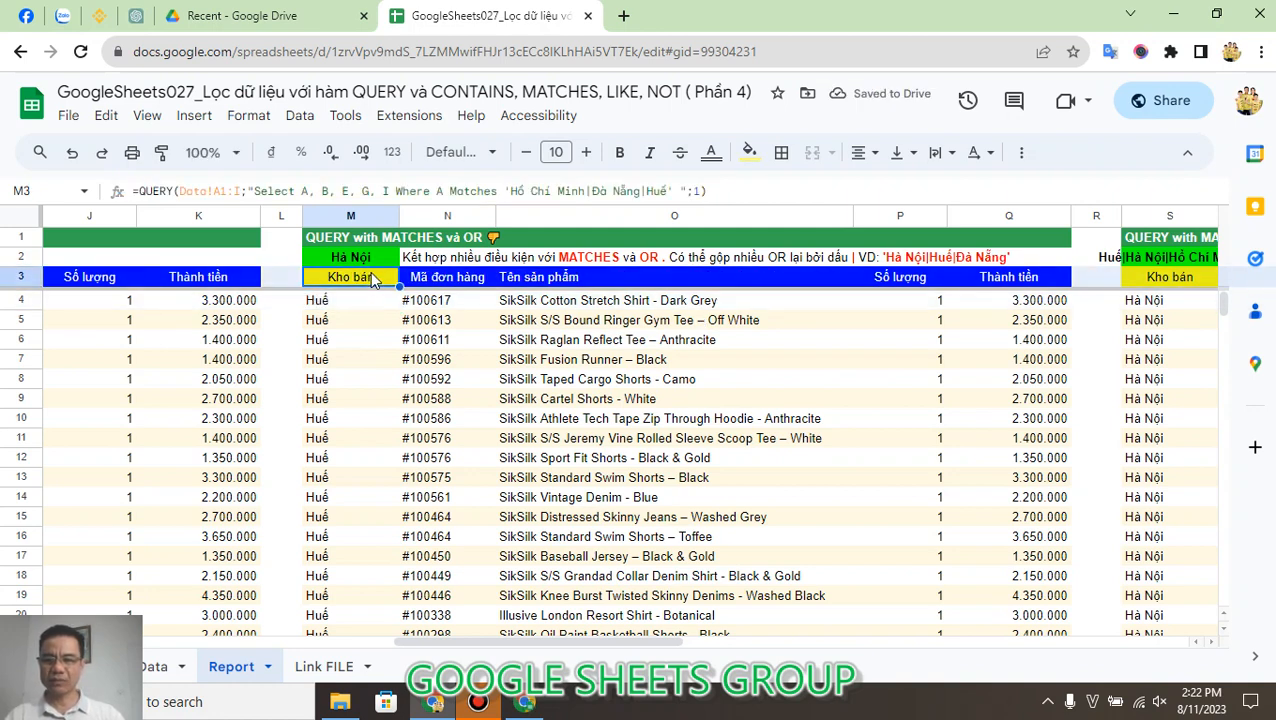
{"action": "left_click", "coordinate": [591, 190]}
{"action": "key", "text": "Escape"}
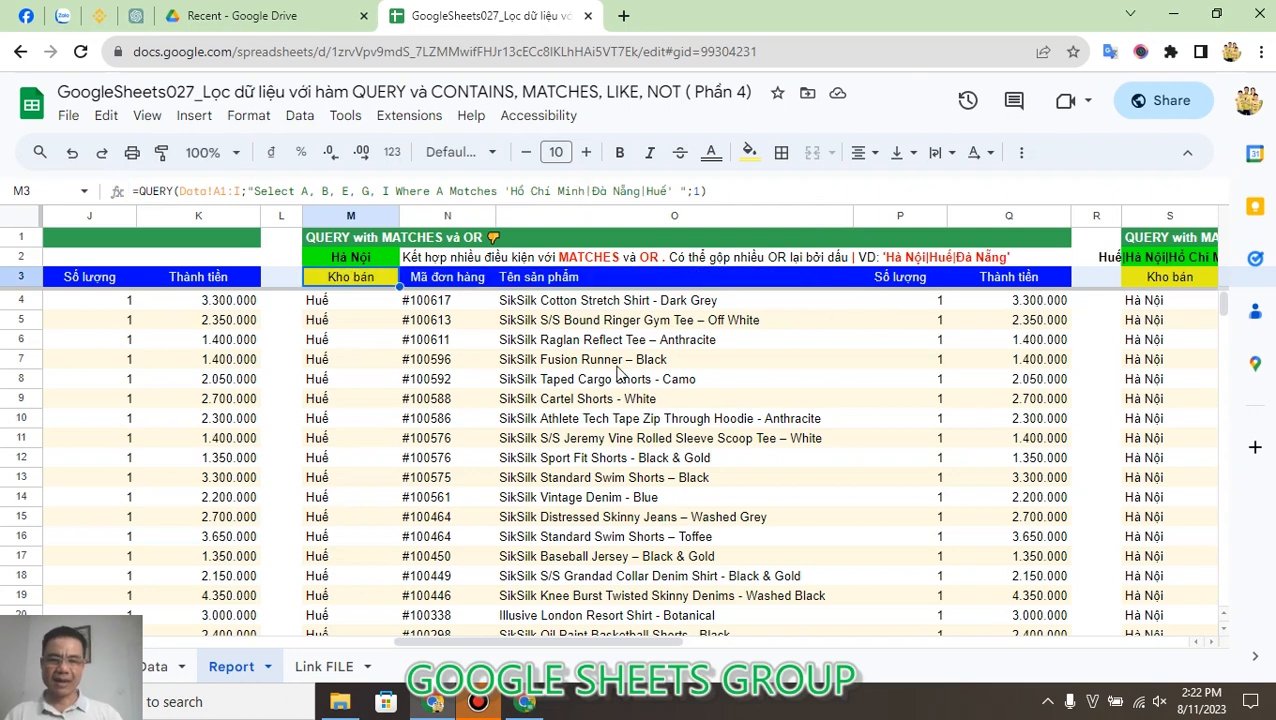
Step: Go to the MATCHES and OR cell-reference example and open S3's QUERY formula at its reference to S2
{"action": "key", "text": "Right"}
{"action": "key", "text": "Right"}
{"action": "key", "text": "Right"}
{"action": "key", "text": "Right"}
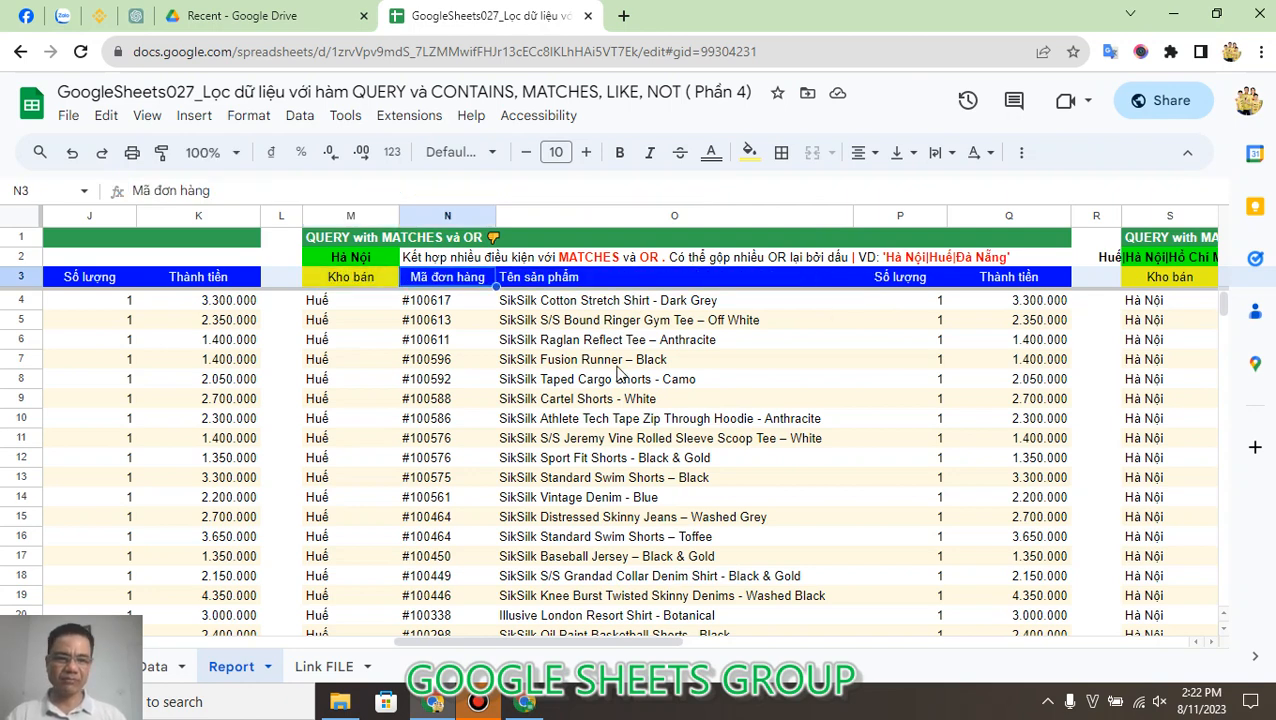
{"action": "key", "text": "Right"}
{"action": "key", "text": "Right"}
{"action": "key", "text": "Right"}
{"action": "key", "text": "Right"}
{"action": "key", "text": "Right"}
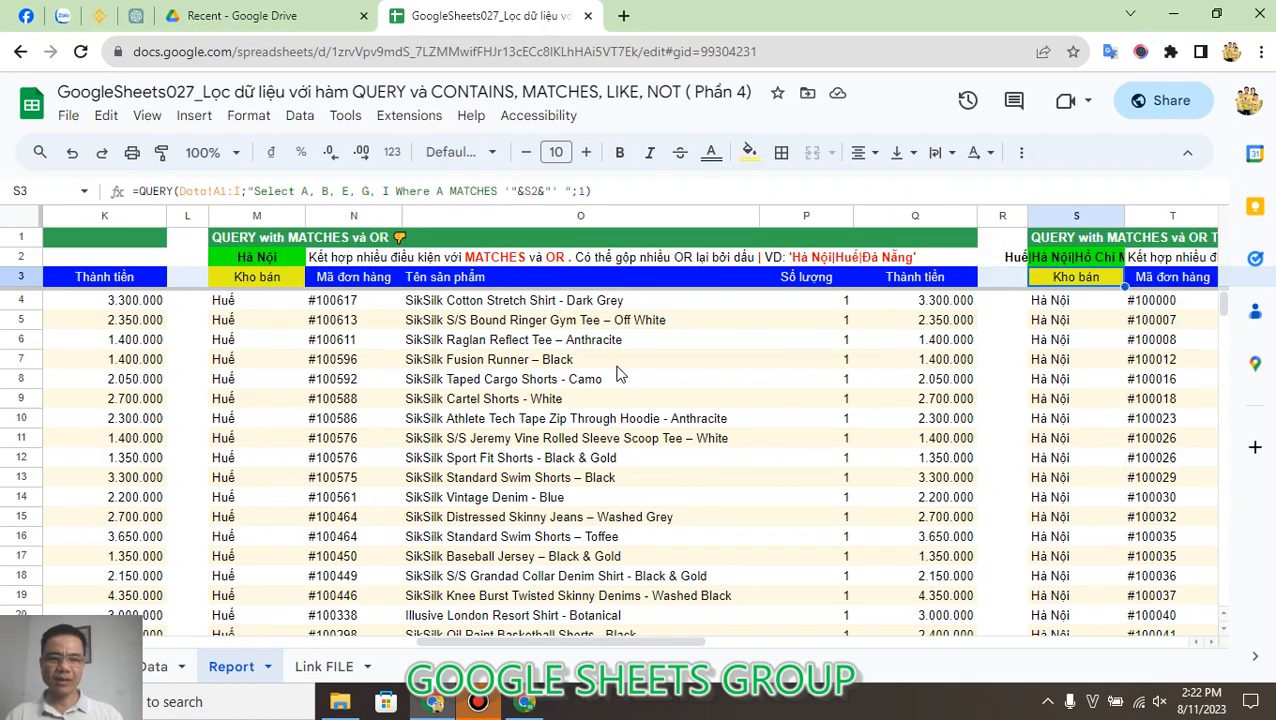
{"action": "key", "text": "Left"}
{"action": "key", "text": "Left"}
{"action": "key", "text": "Left"}
{"action": "key", "text": "Left"}
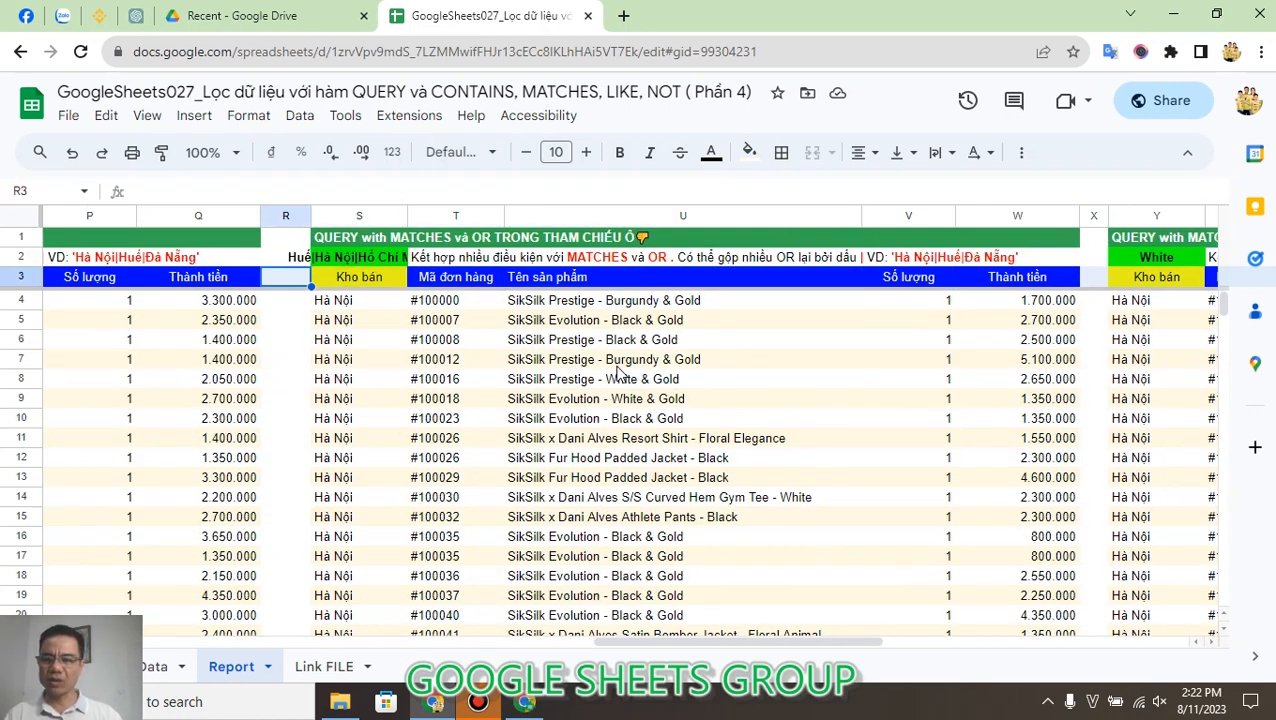
{"action": "key", "text": "Right"}
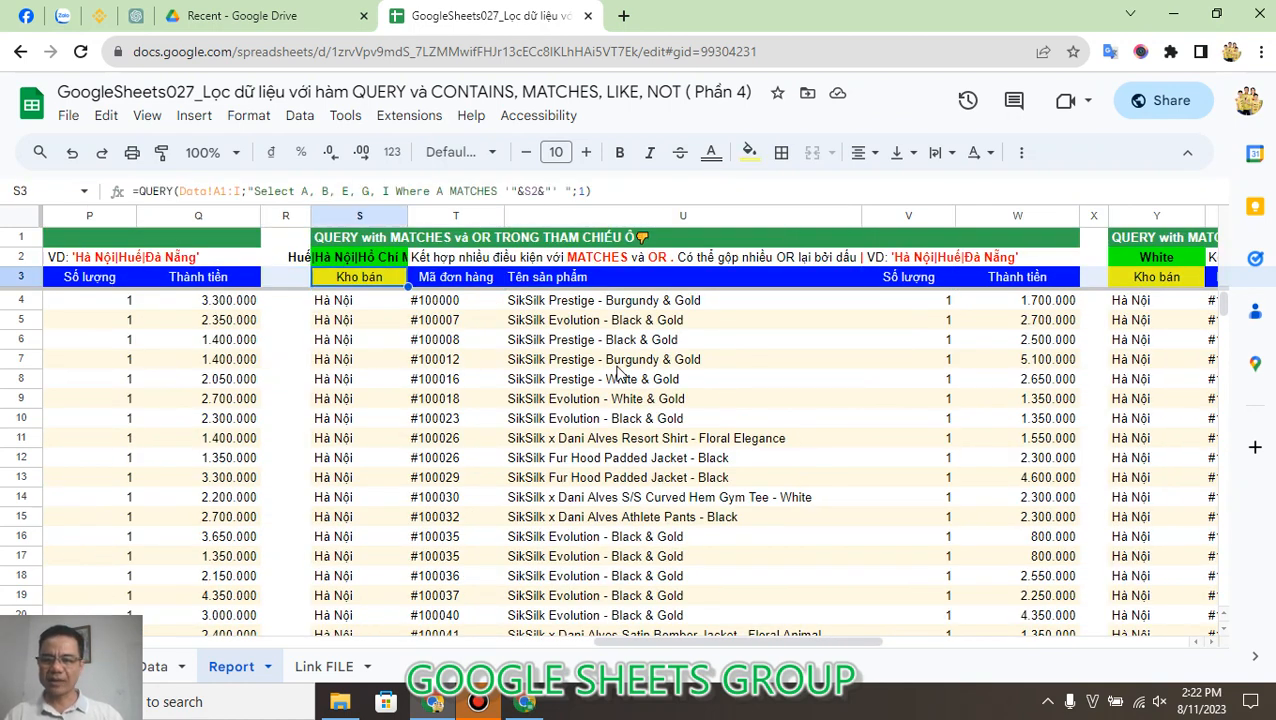
{"action": "left_click", "coordinate": [528, 190]}
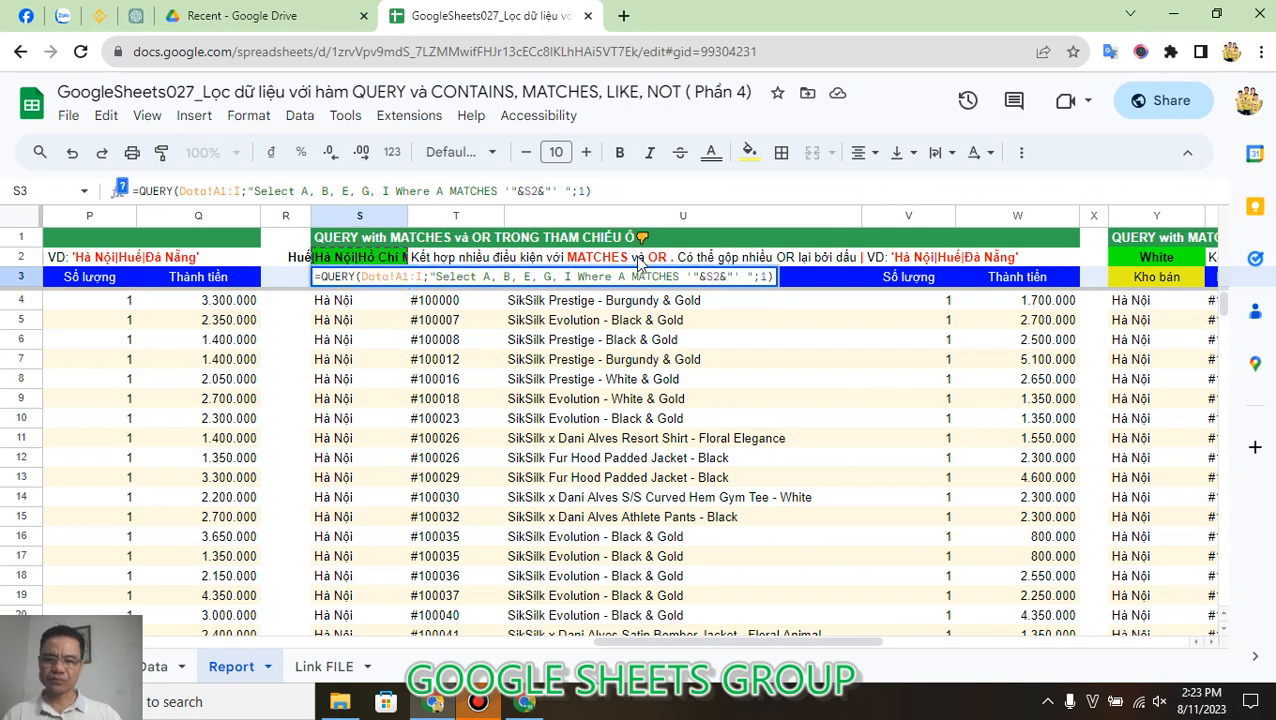
Step: Replace the S2 cell reference in S3's MATCHES condition with the literal text 'Huế'
{"action": "key", "text": "shift+Right"}
{"action": "key", "text": "shift+Right"}
{"action": "key", "text": "shift+Right"}
{"action": "key", "text": "shift+Right"}
{"action": "key", "text": "shift+Right"}
{"action": "key", "text": "shift+Right"}
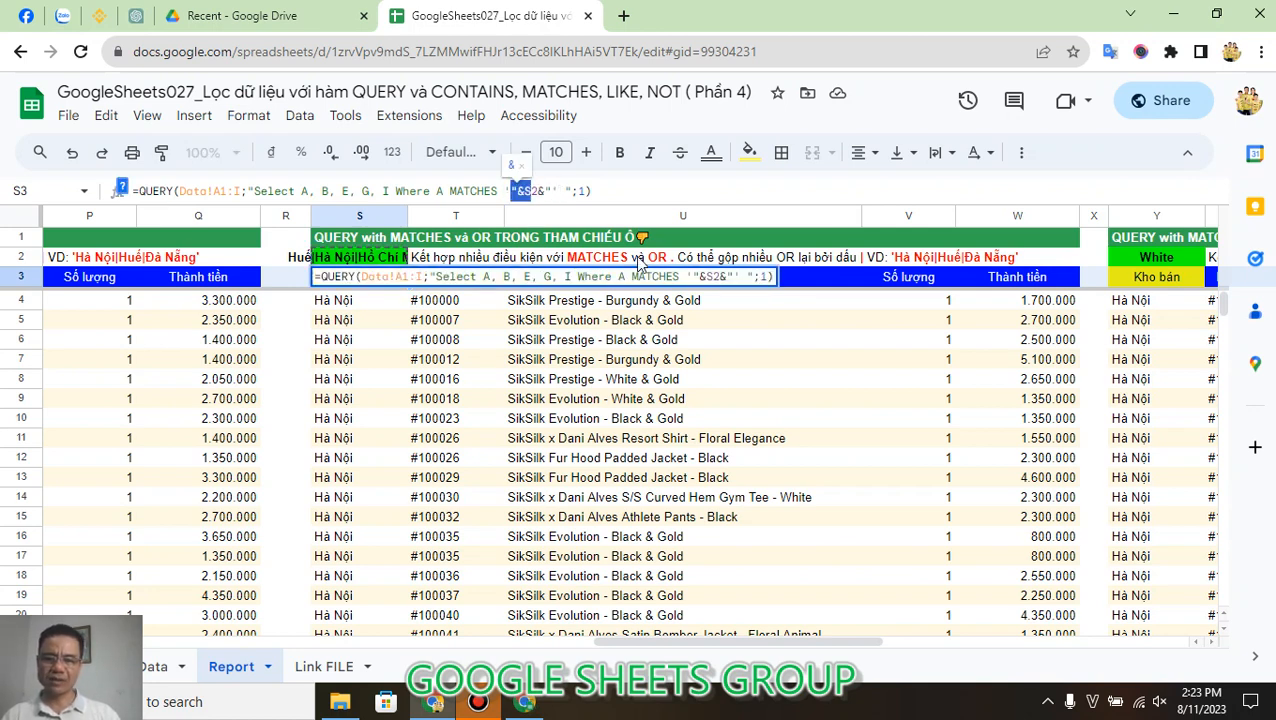
{"action": "type", "text": "Huế"}
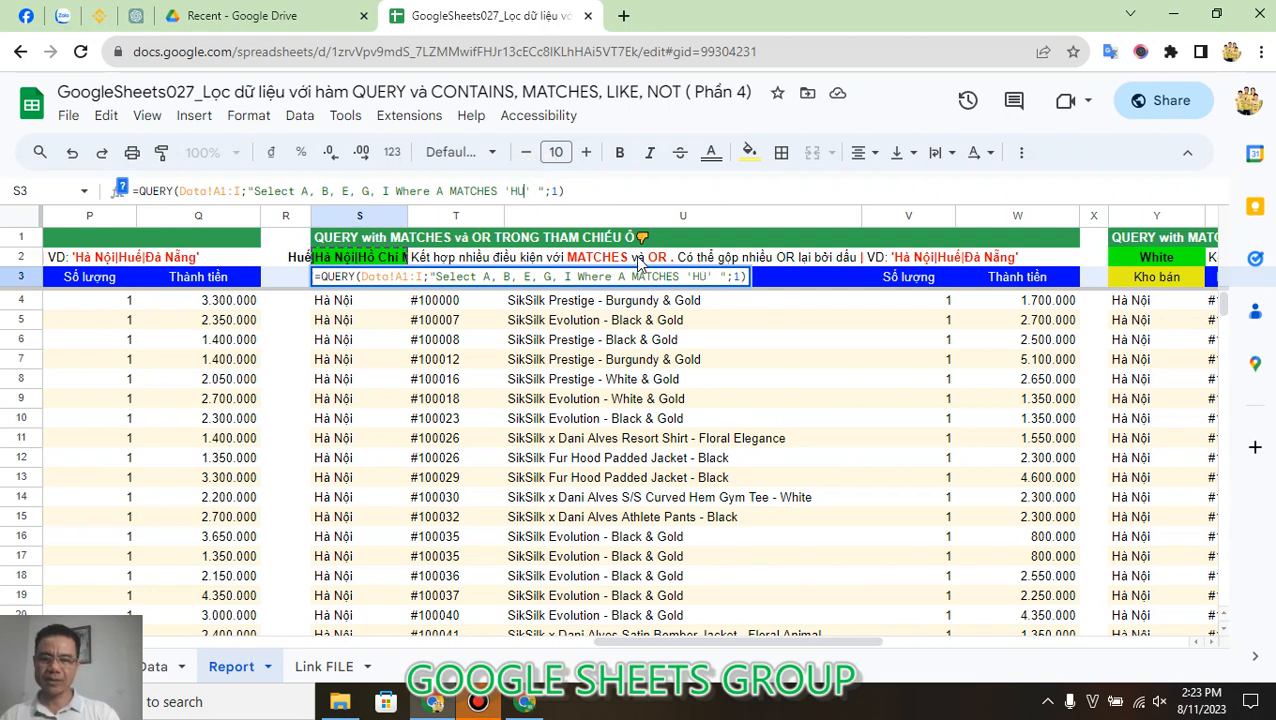
{"action": "key", "text": "Return"}
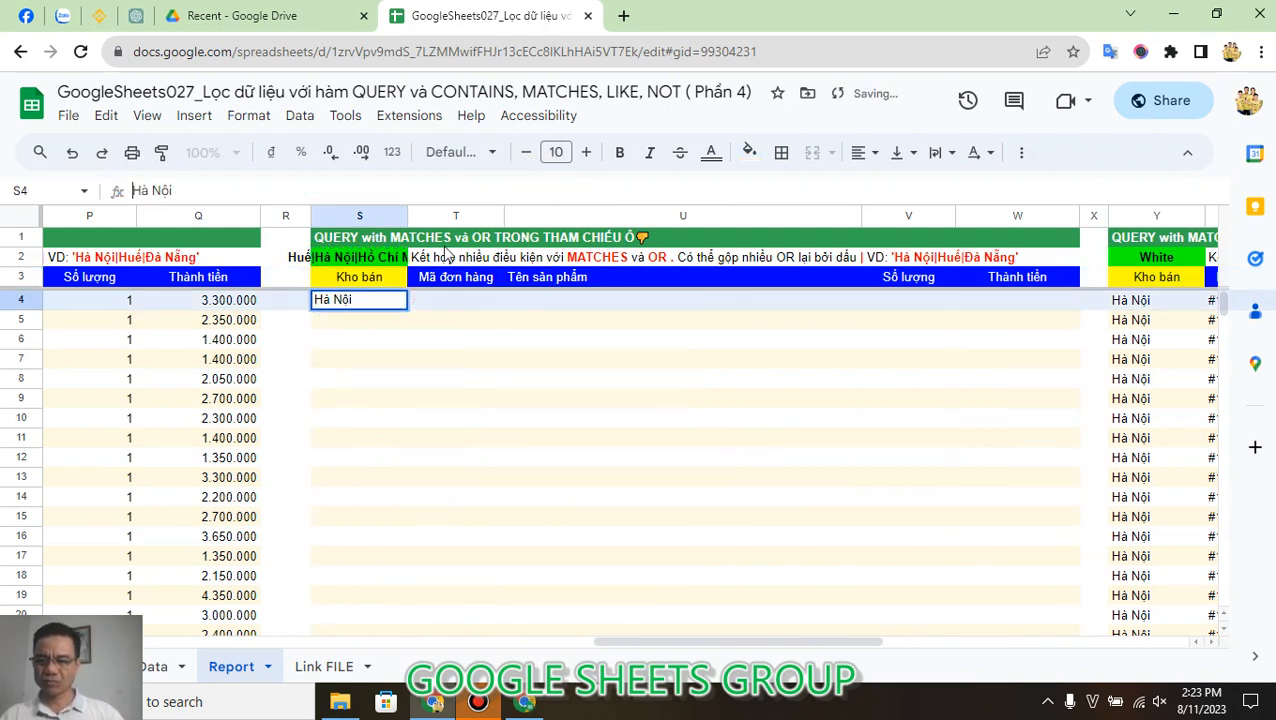
{"action": "left_click", "coordinate": [365, 280]}
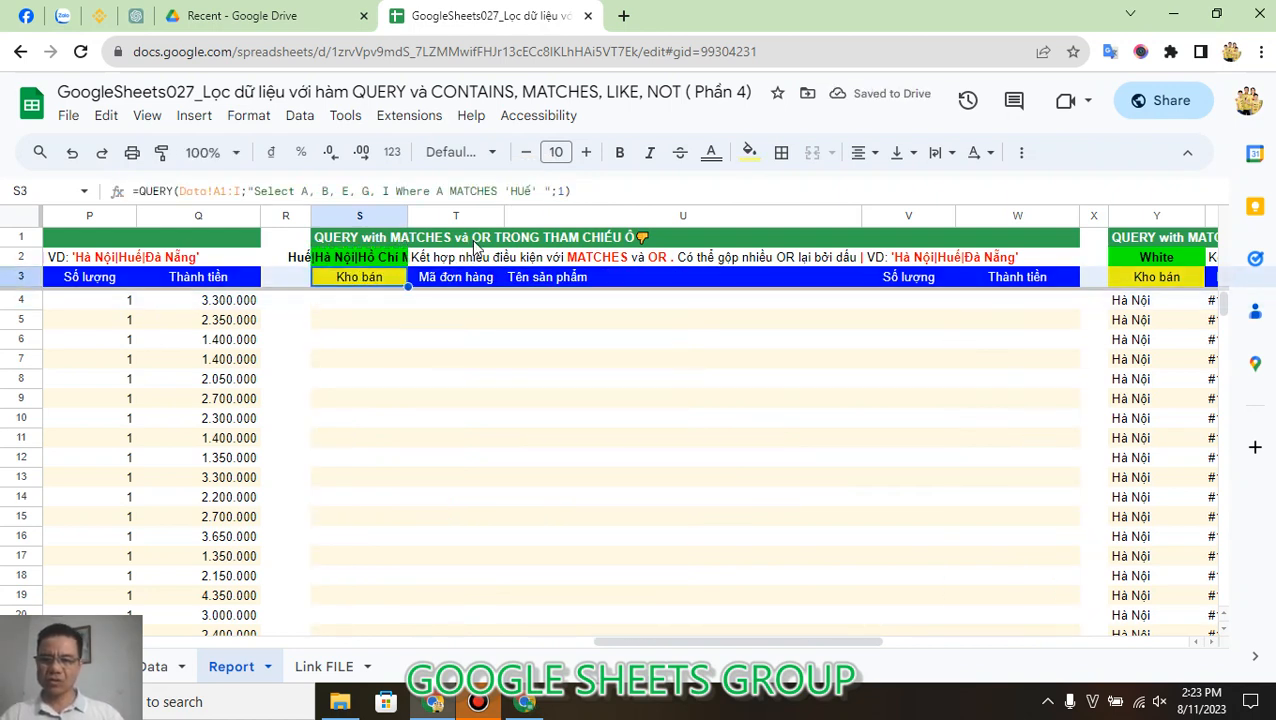
{"action": "left_click", "coordinate": [523, 190]}
{"action": "key", "text": "Return"}
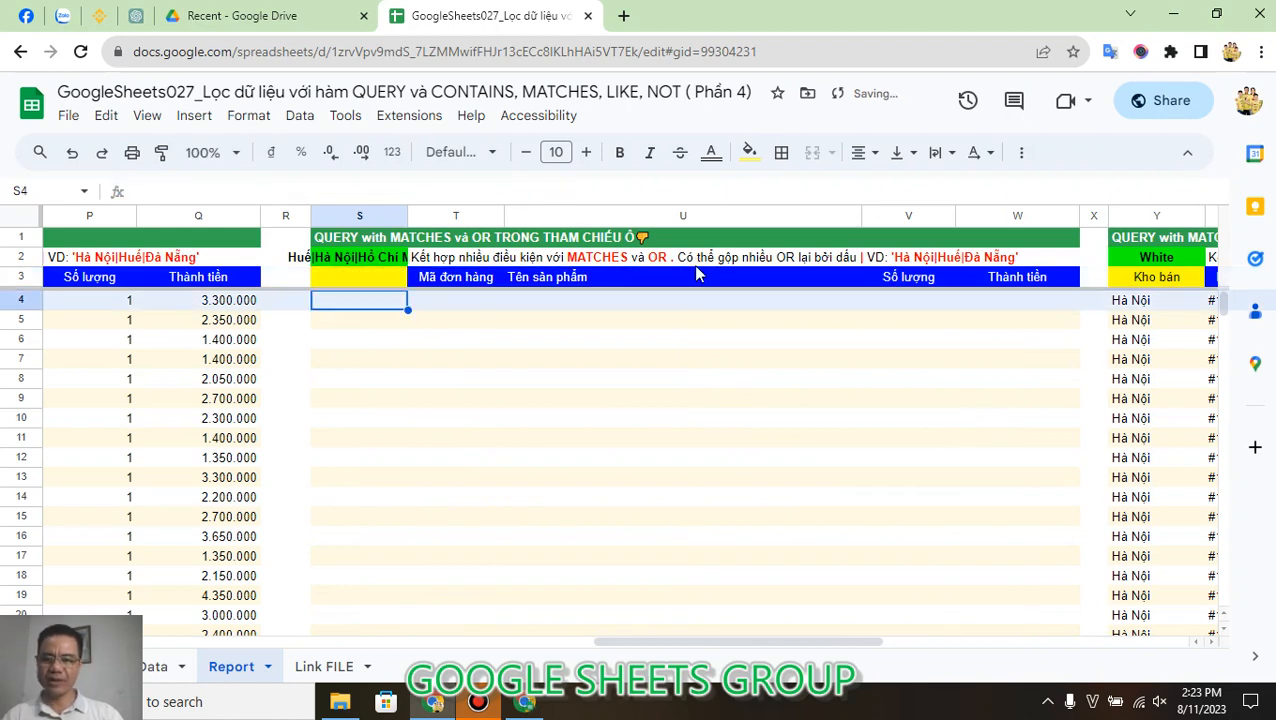
Step: Replace the literal Huế in S3's MATCHES condition with the cell reference "&S2&" inside the single quotes
{"action": "left_click", "coordinate": [385, 279]}
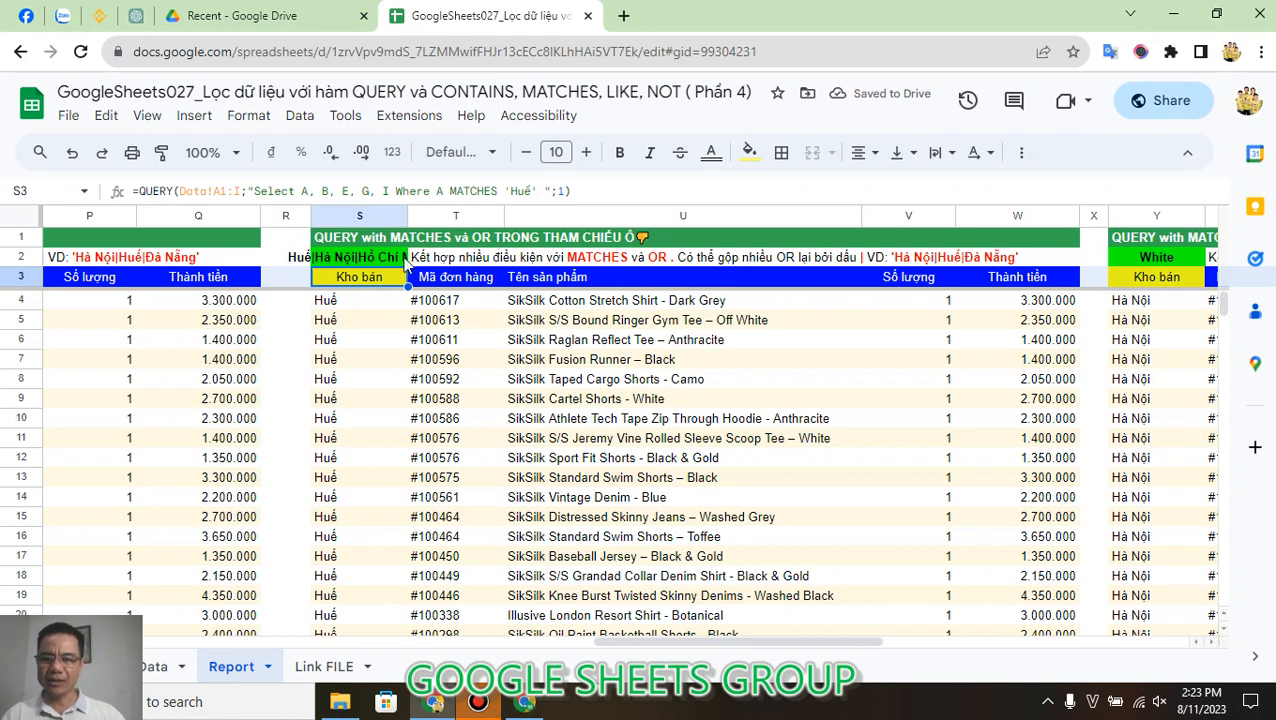
{"action": "left_click", "coordinate": [510, 190]}
{"action": "key", "text": "shift+Right"}
{"action": "key", "text": "shift+Right"}
{"action": "key", "text": "shift+Right"}
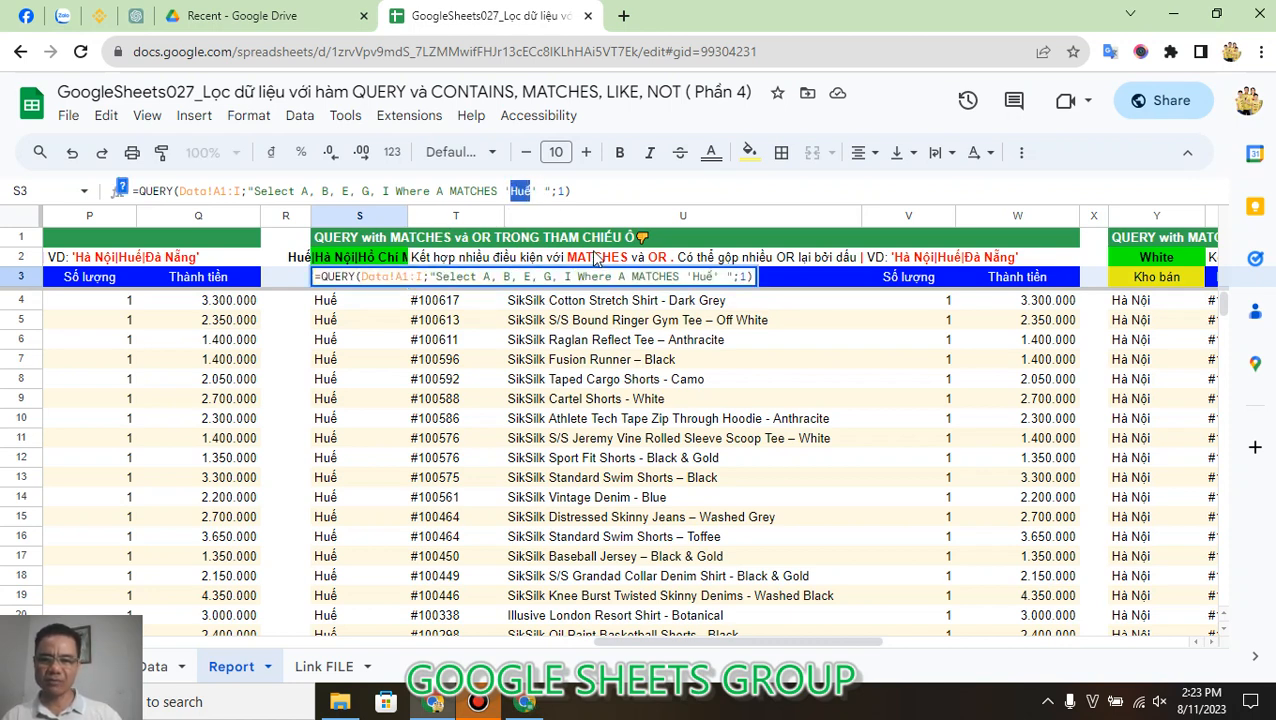
{"action": "key", "text": "BackSpace"}
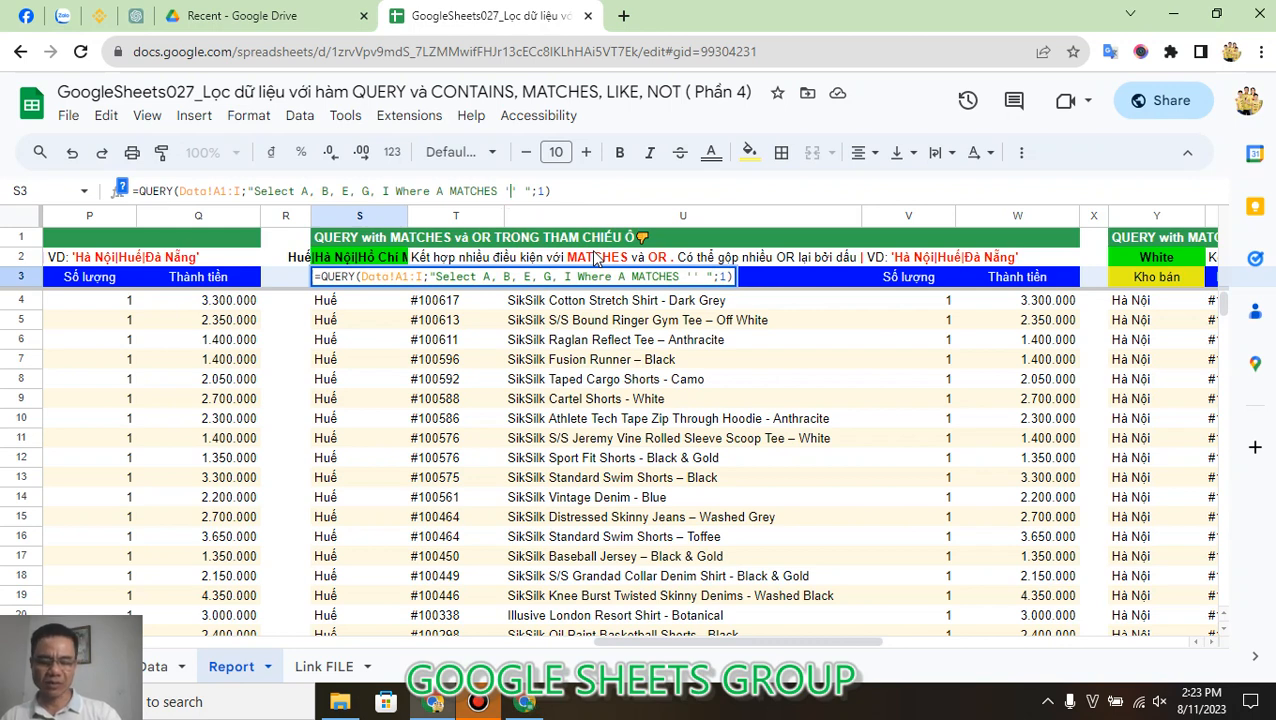
{"action": "type", "text": "\"&"}
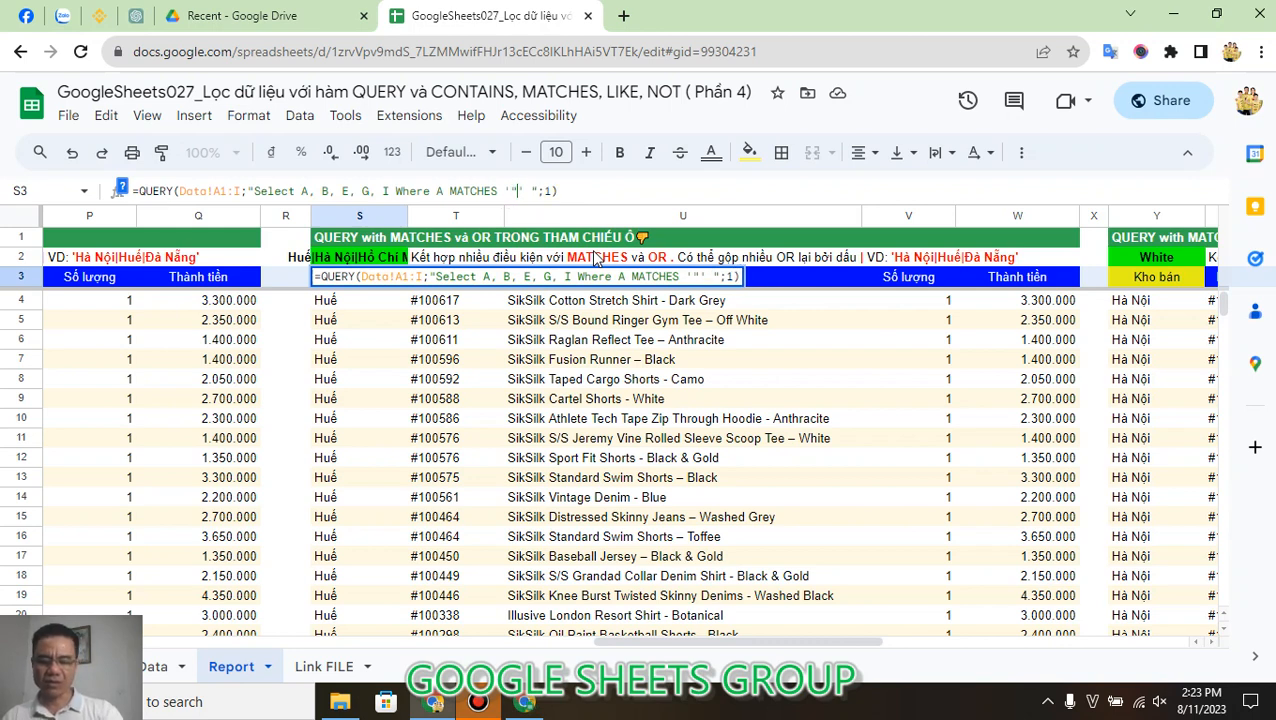
{"action": "type", "text": "S2"}
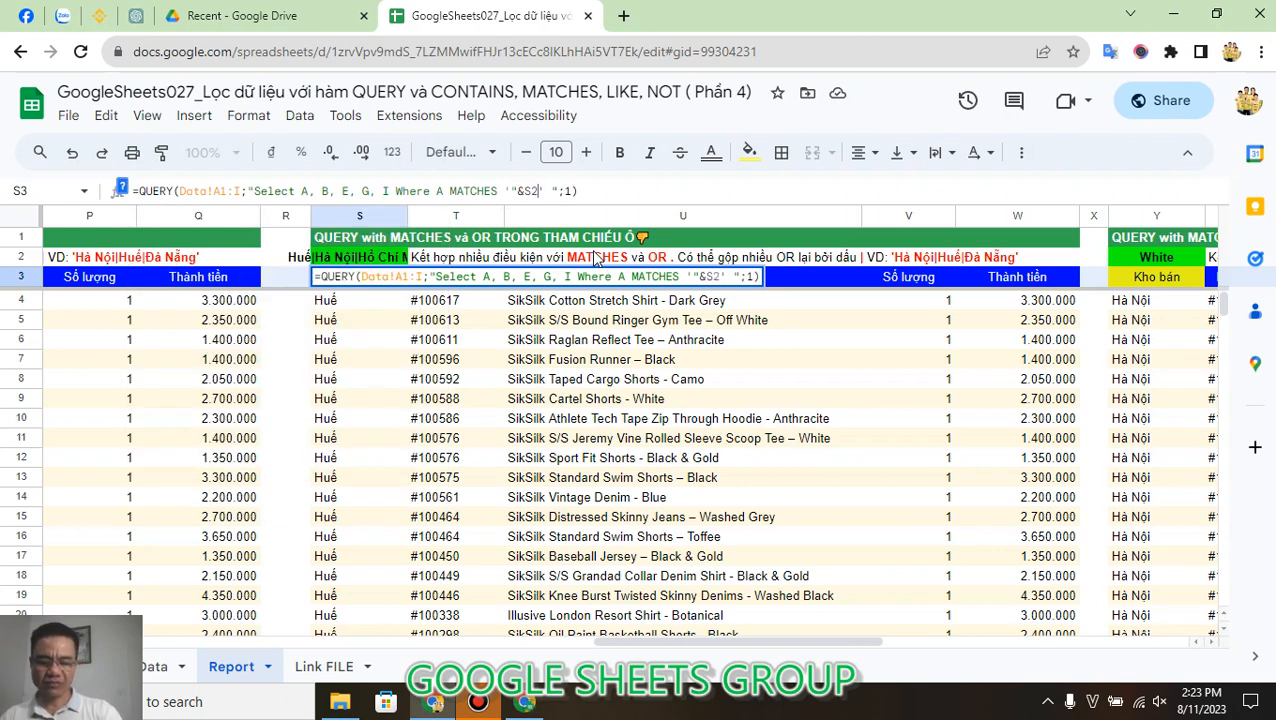
{"action": "type", "text": "&\""}
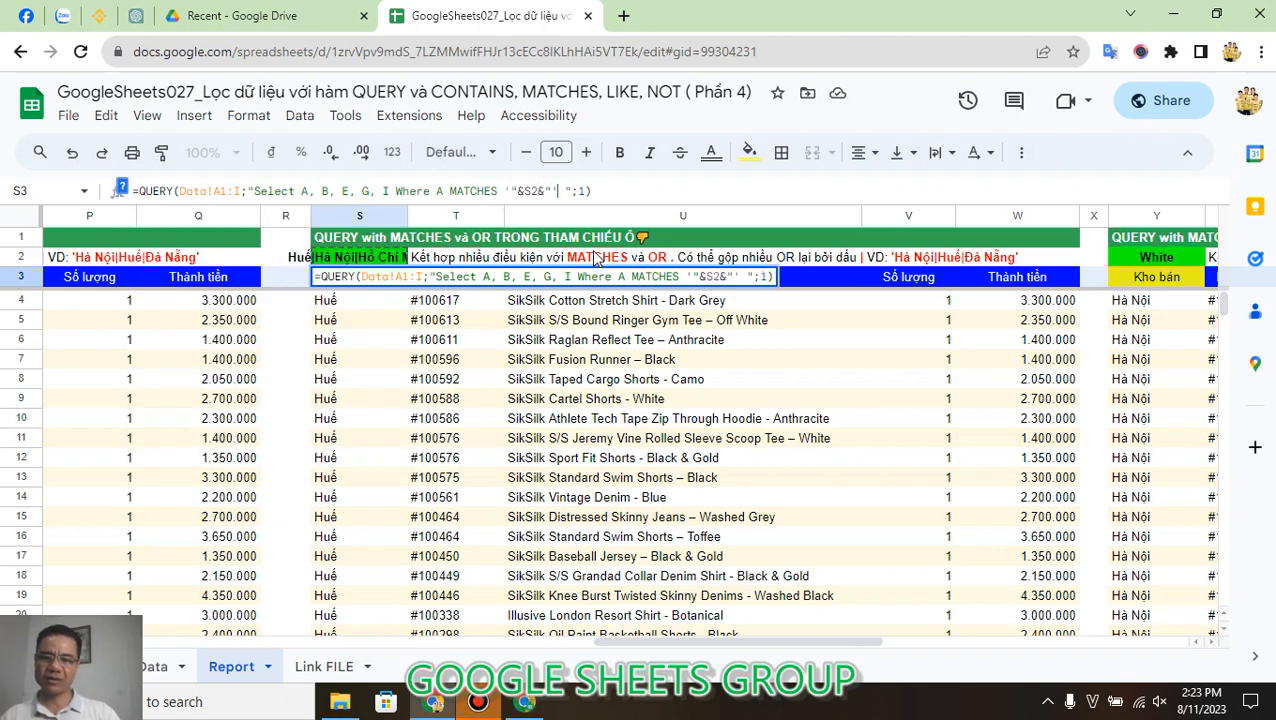
{"action": "key", "text": "Return"}
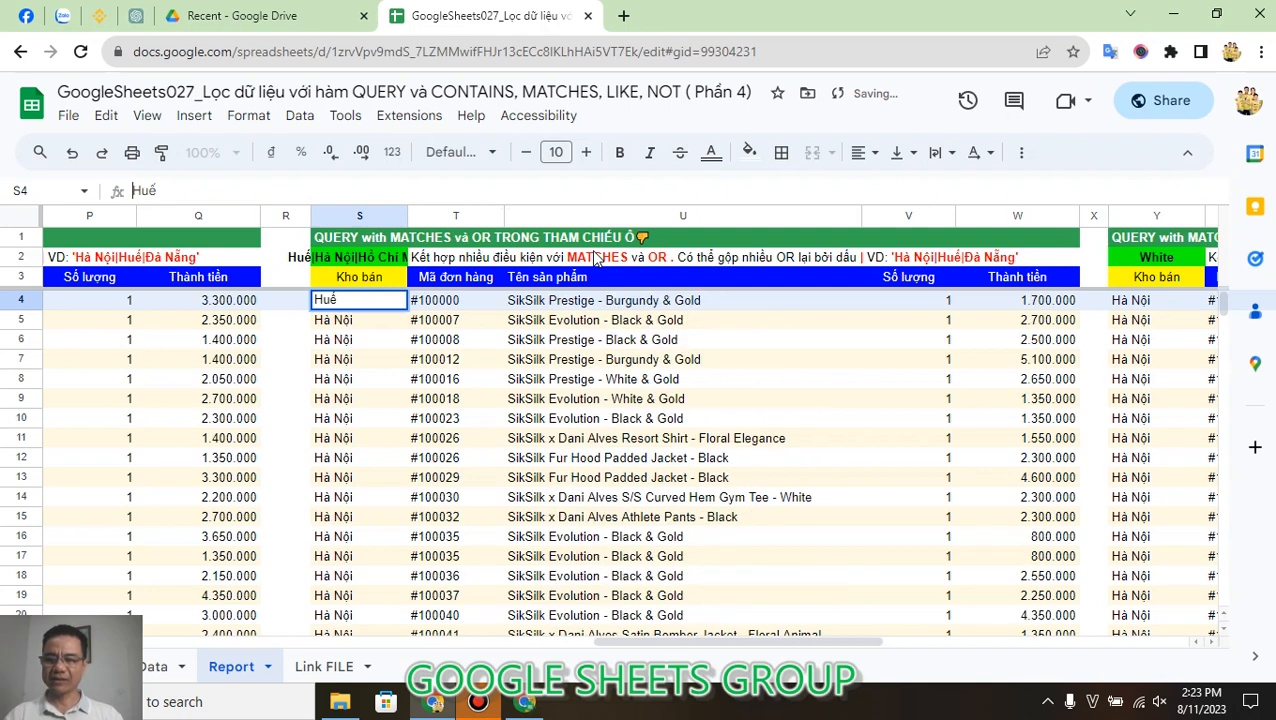
Step: Compare the |-separated condition list in S2 with the QUERY formula in S3 that references it
{"action": "key", "text": "Up"}
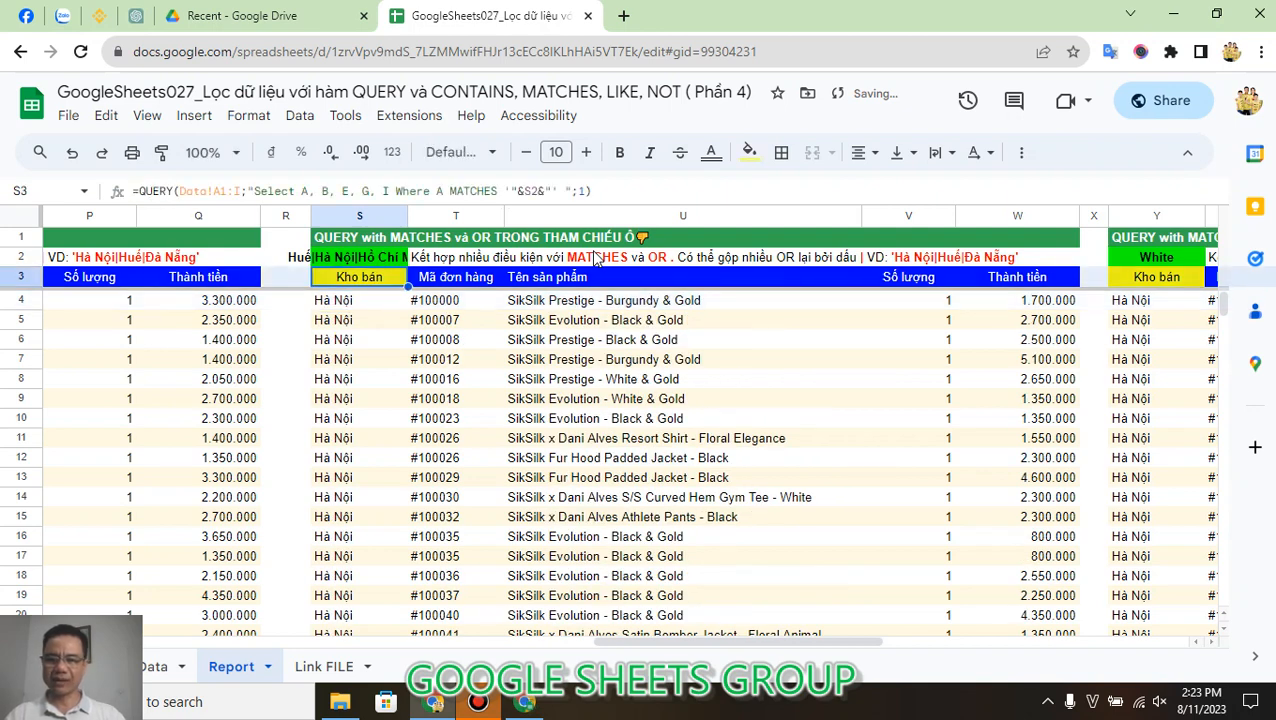
{"action": "key", "text": "Up"}
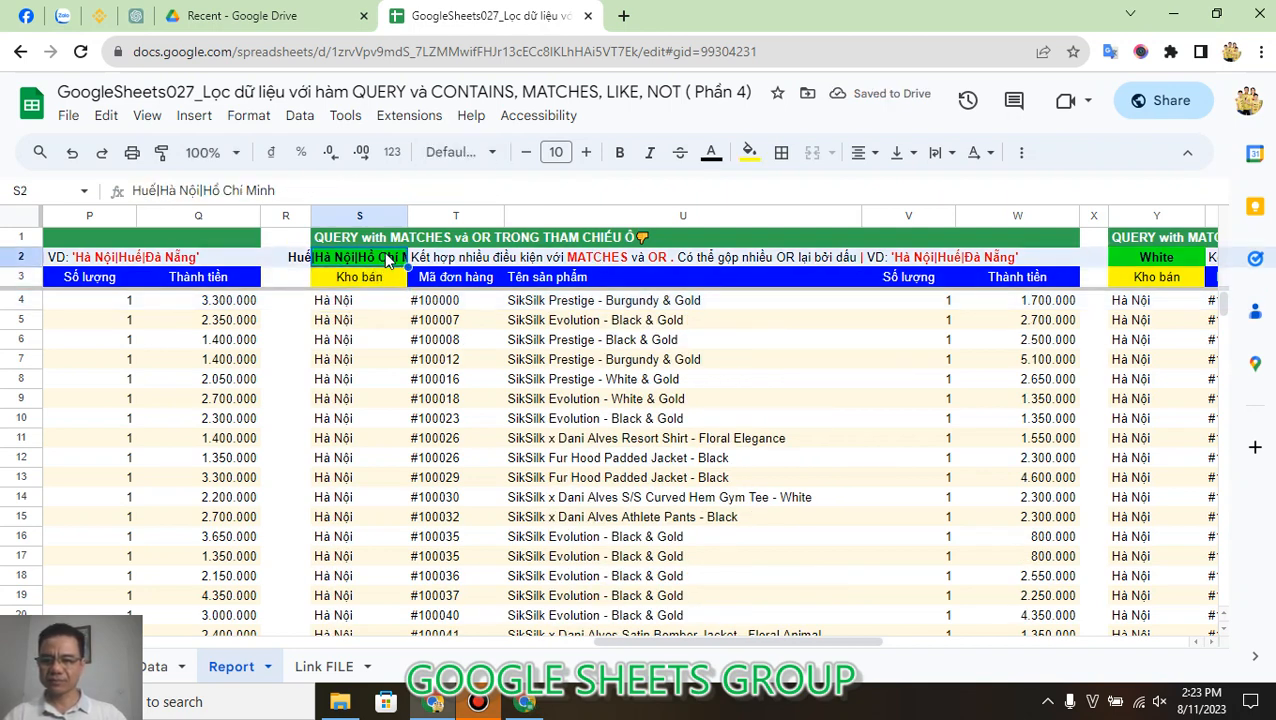
{"action": "key", "text": "Down"}
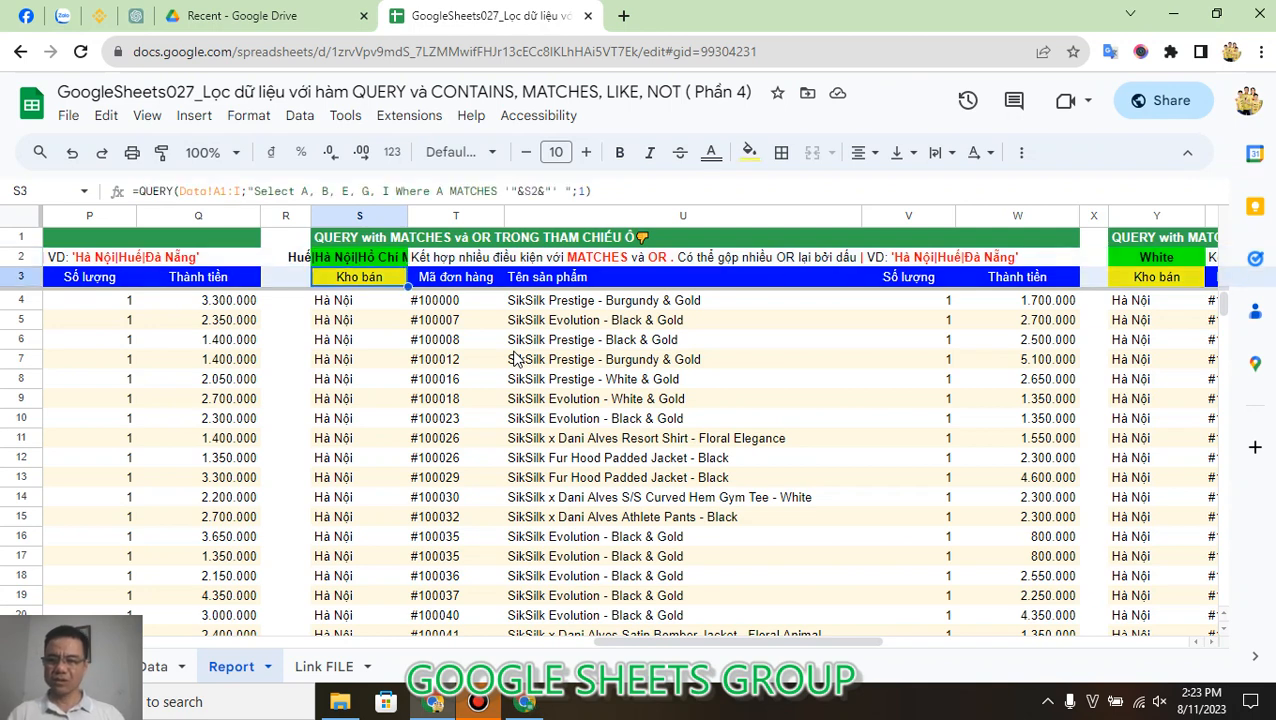
{"action": "key", "text": "Up"}
{"action": "key", "text": "Down"}
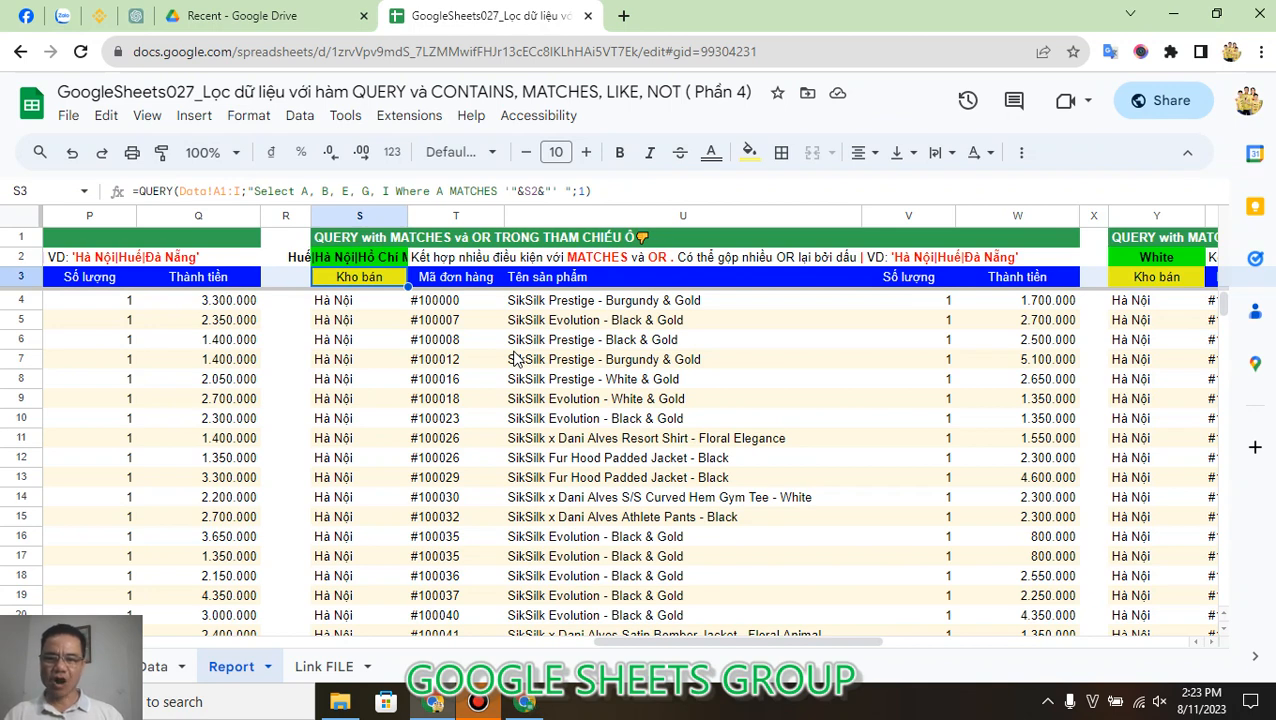
{"action": "key", "text": "Up"}
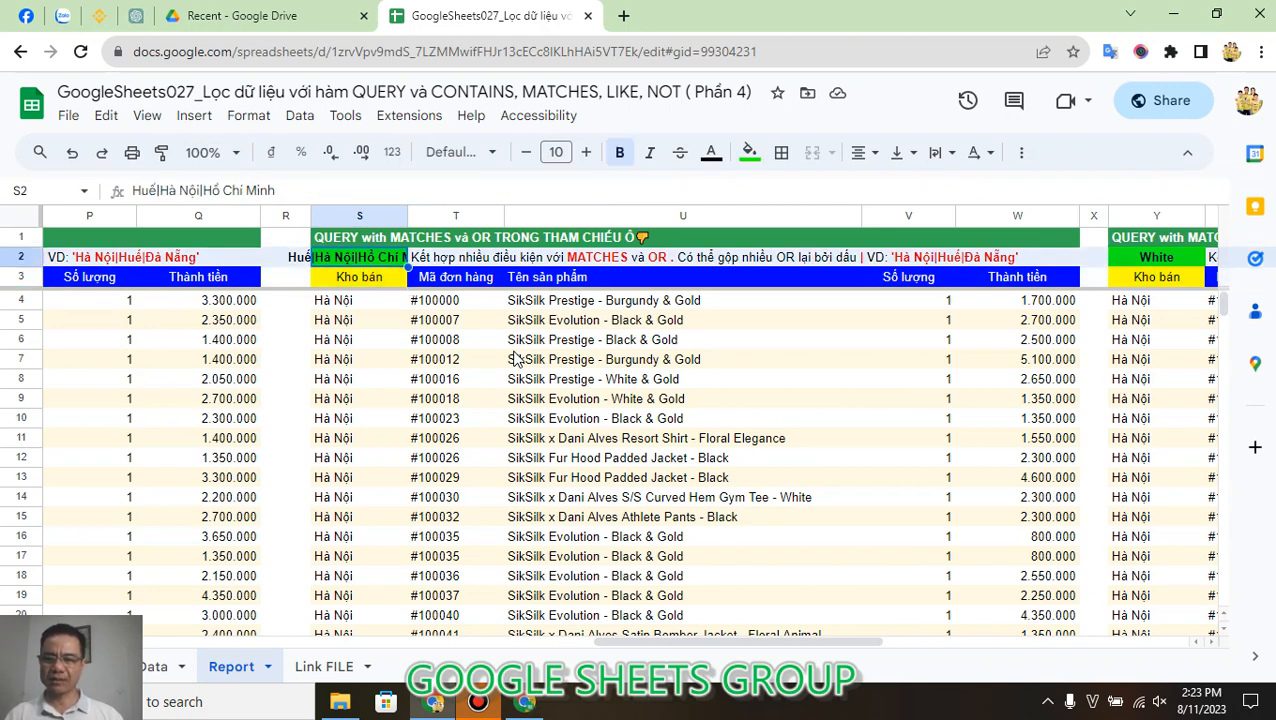
{"action": "key", "text": "Down"}
{"action": "key", "text": "Up"}
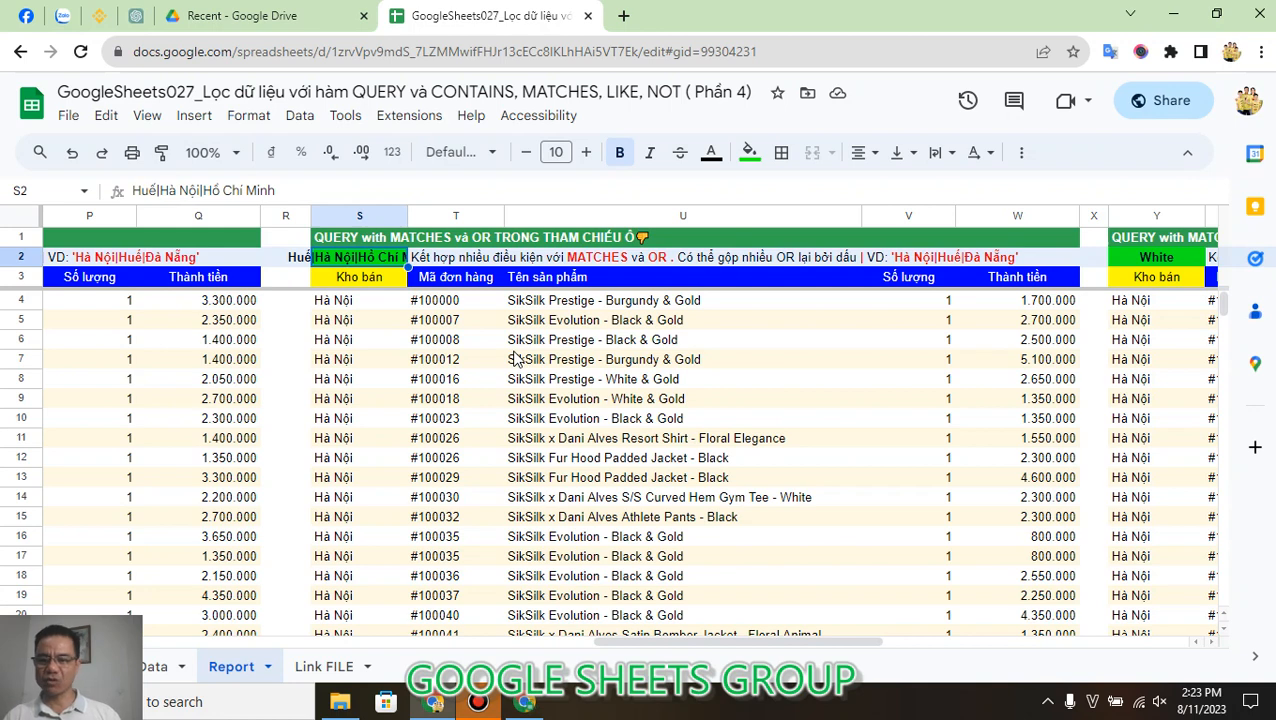
Step: Shorten S2's condition list to Huế|Hà Nội and go to the last row of the filtered results in column S
{"action": "left_click", "coordinate": [335, 188]}
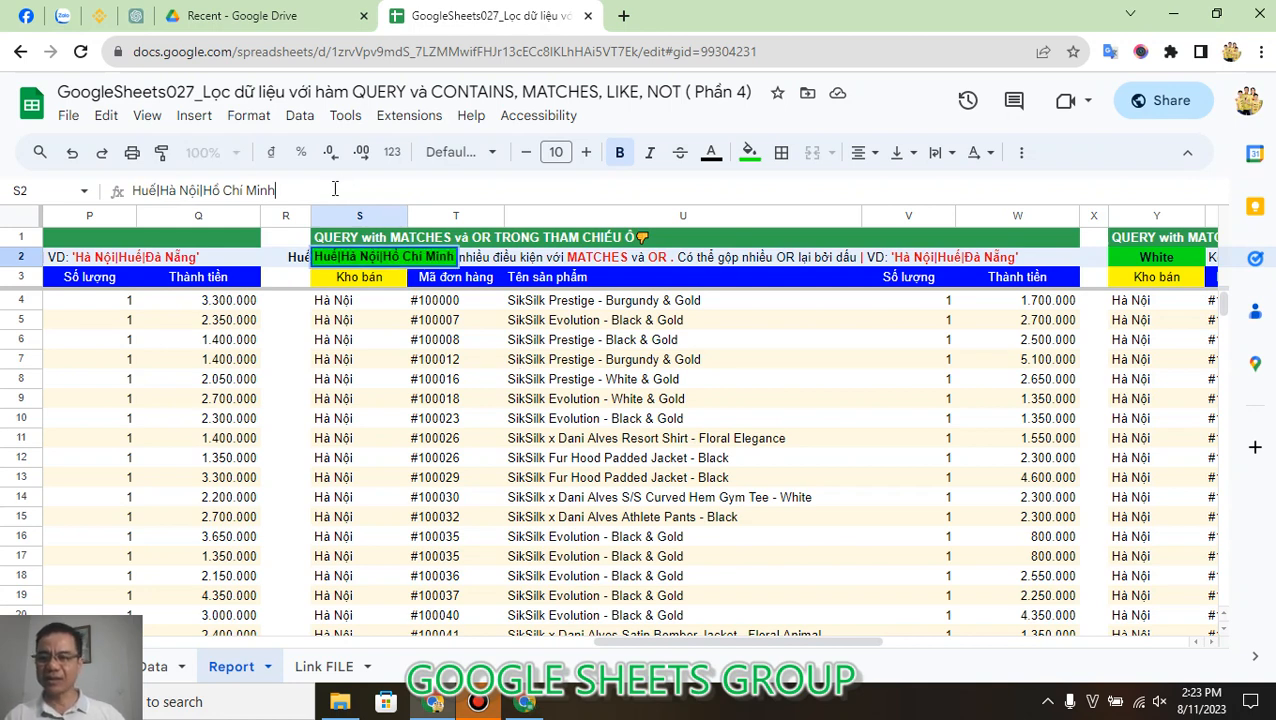
{"action": "key", "text": "BackSpace"}
{"action": "key", "text": "BackSpace"}
{"action": "key", "text": "BackSpace"}
{"action": "key", "text": "BackSpace"}
{"action": "key", "text": "BackSpace"}
{"action": "key", "text": "BackSpace"}
{"action": "key", "text": "BackSpace"}
{"action": "key", "text": "BackSpace"}
{"action": "key", "text": "BackSpace"}
{"action": "key", "text": "BackSpace"}
{"action": "key", "text": "BackSpace"}
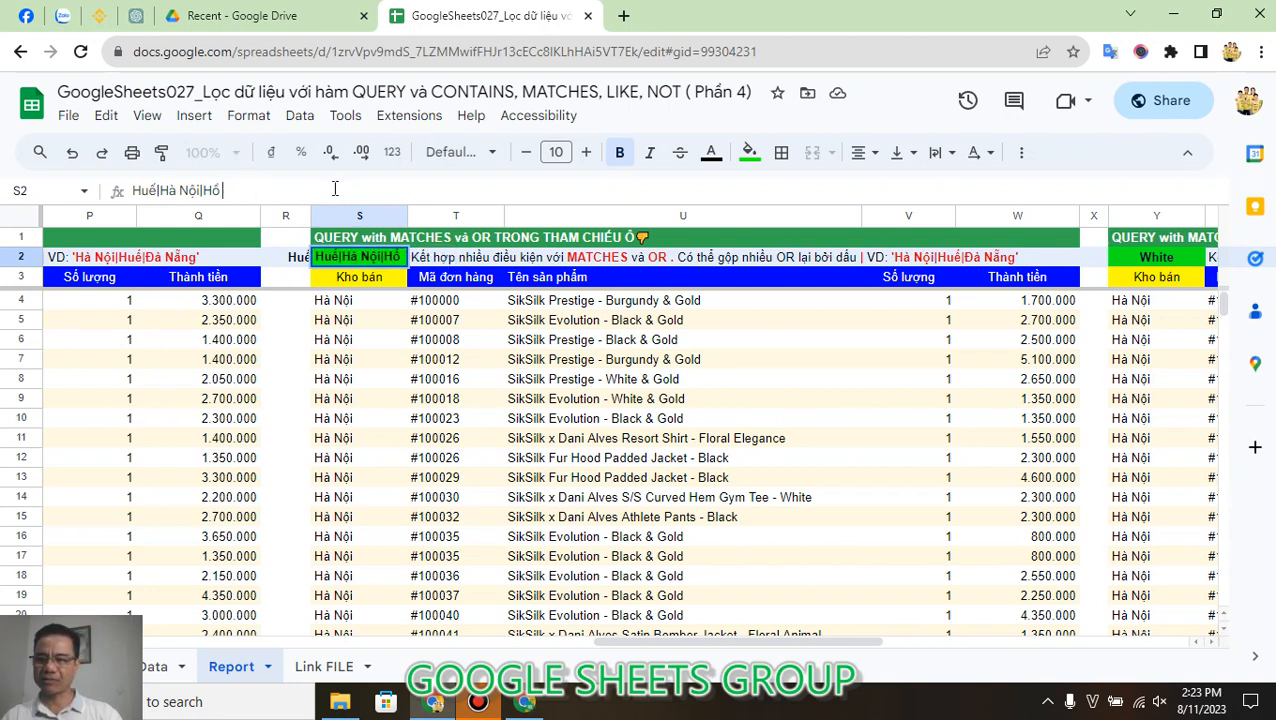
{"action": "key", "text": "BackSpace"}
{"action": "key", "text": "Return"}
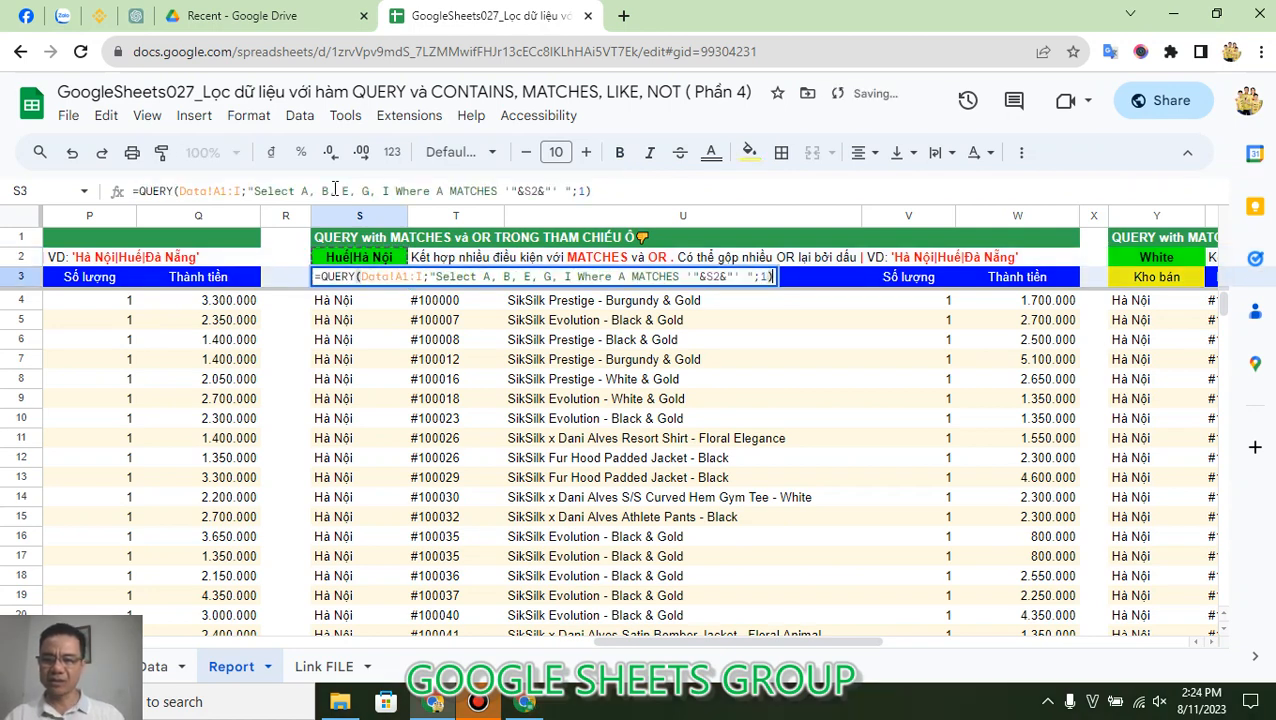
{"action": "key", "text": "Escape"}
{"action": "key", "text": "Down"}
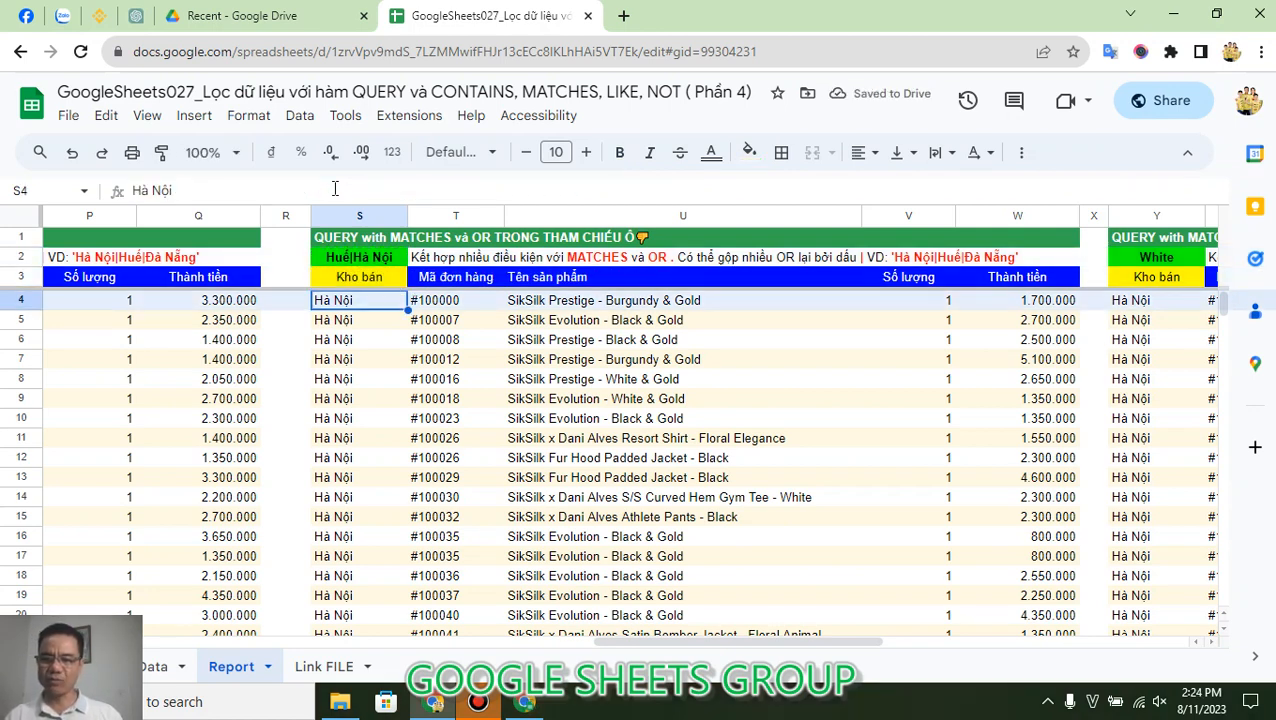
{"action": "key", "text": "ctrl+Down"}
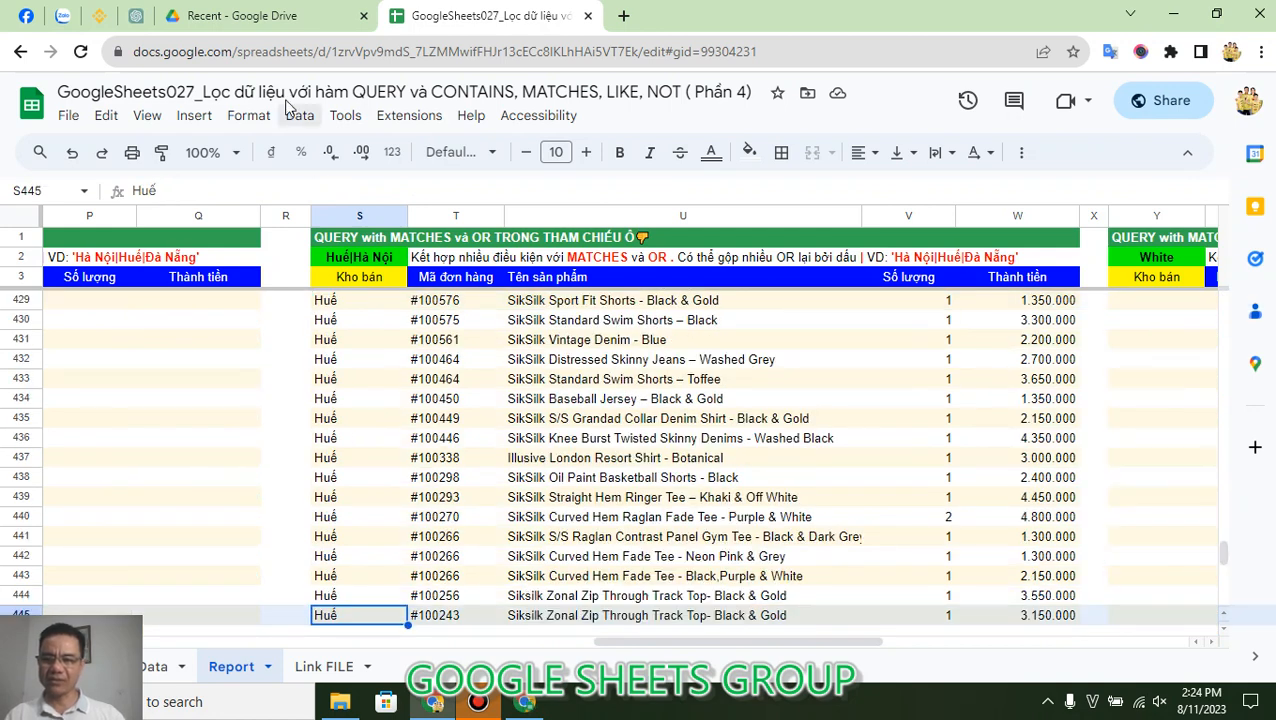
Step: Append |Đà Nẵng to S2's condition list and go to the last row of the filtered results in column S
{"action": "left_click", "coordinate": [363, 258]}
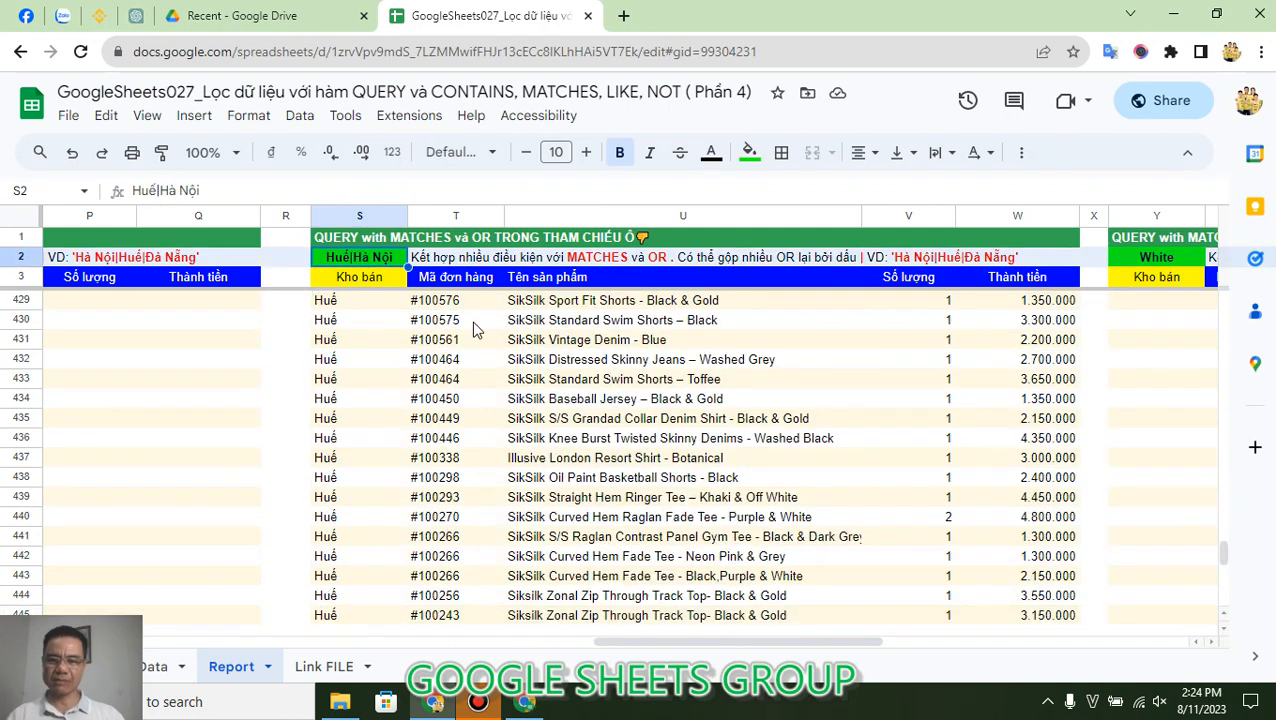
{"action": "left_click", "coordinate": [421, 185]}
{"action": "type", "text": "|Đ"}
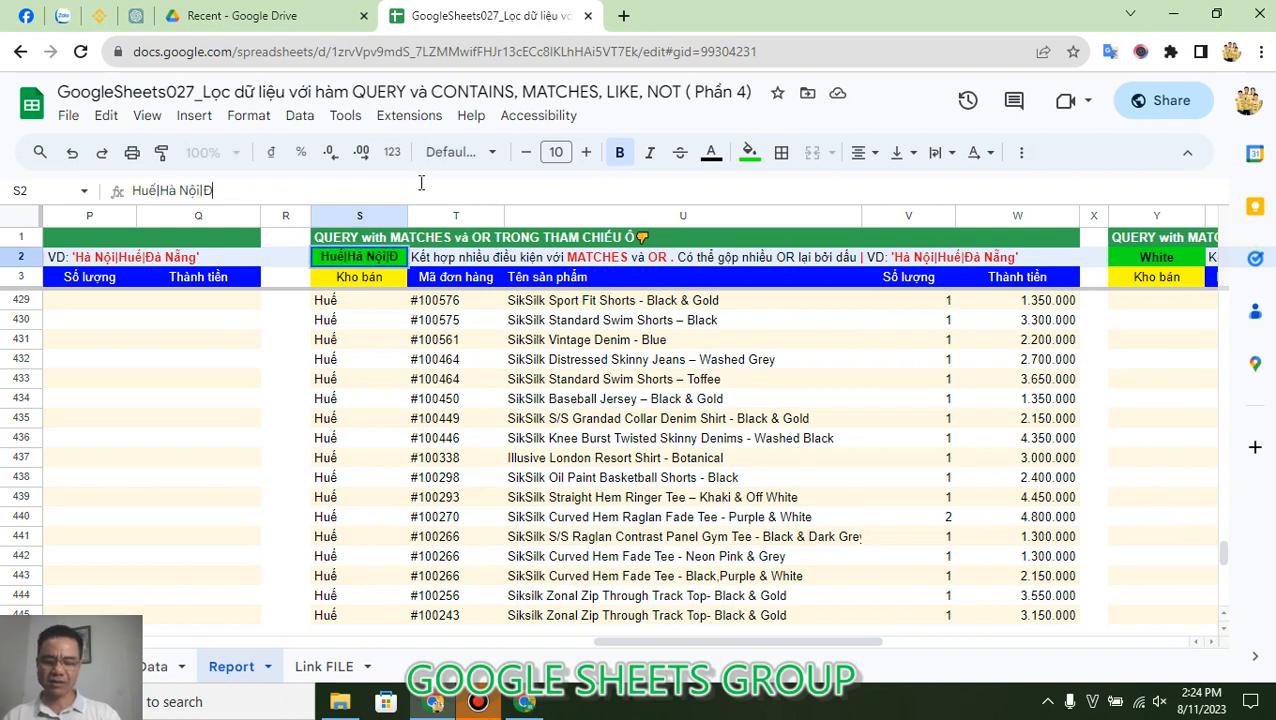
{"action": "type", "text": "à Nẵng"}
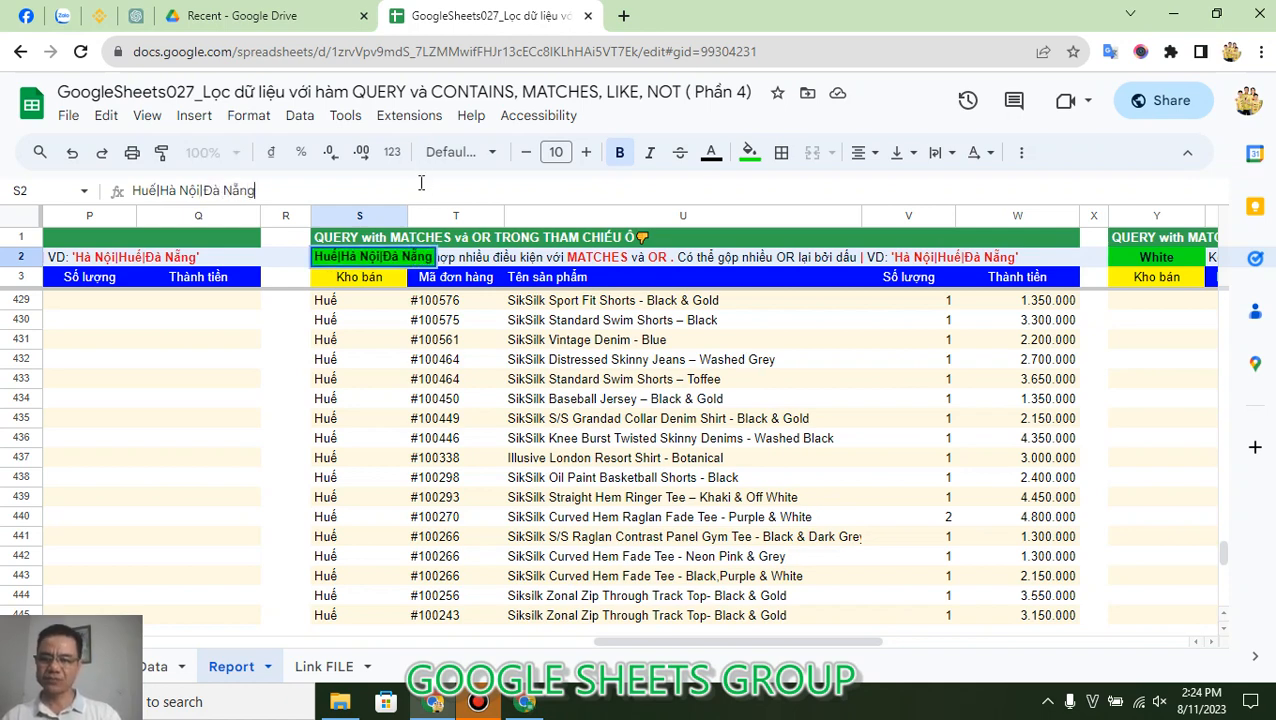
{"action": "key", "text": "Return"}
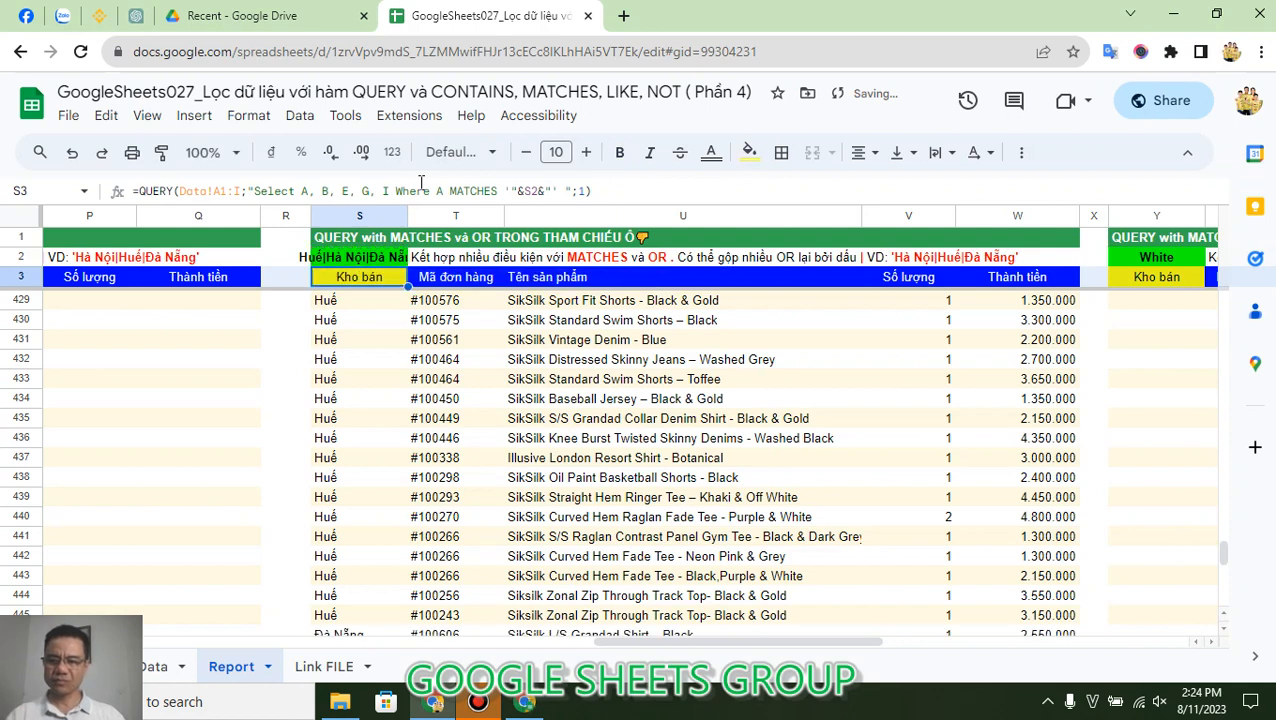
{"action": "key", "text": "Return"}
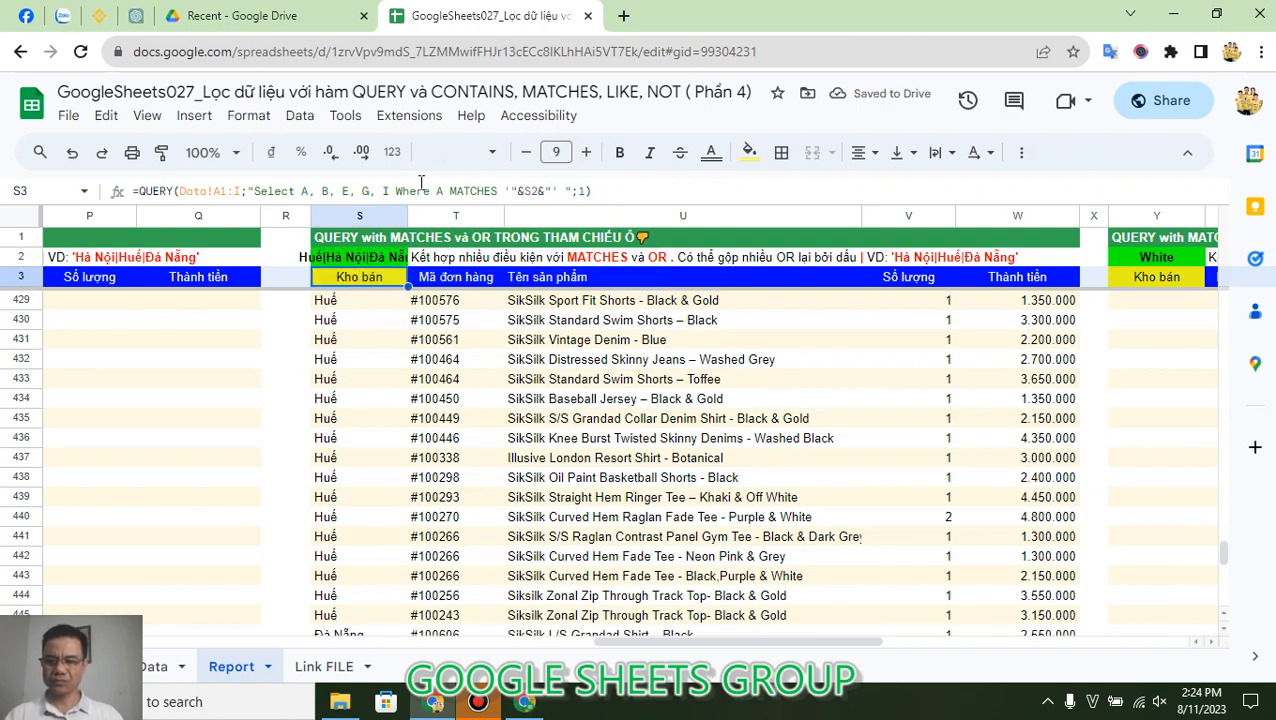
{"action": "key", "text": "Down"}
{"action": "key", "text": "ctrl+Down"}
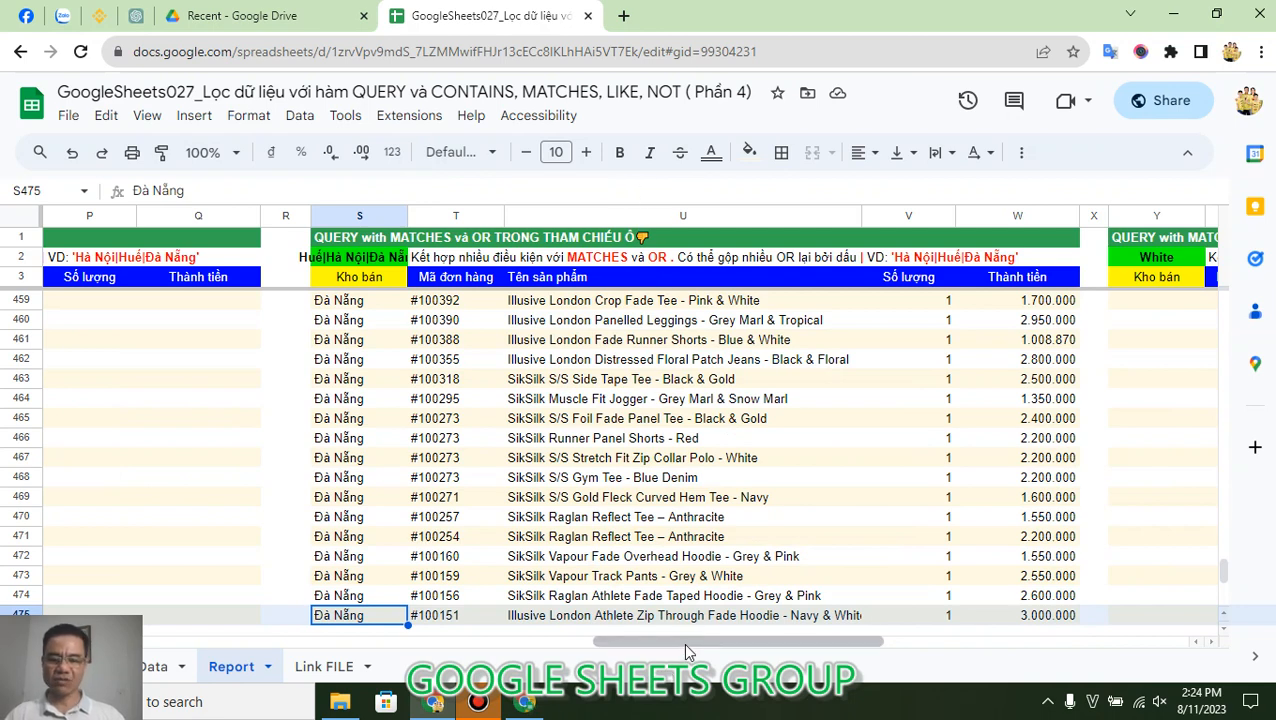
Step: View the approximate MATCHES formula in Y3, and return to the CONTAINS example's QUERY formula in A3
{"action": "left_click_drag", "start_coordinate": [683, 640], "coordinate": [808, 640]}
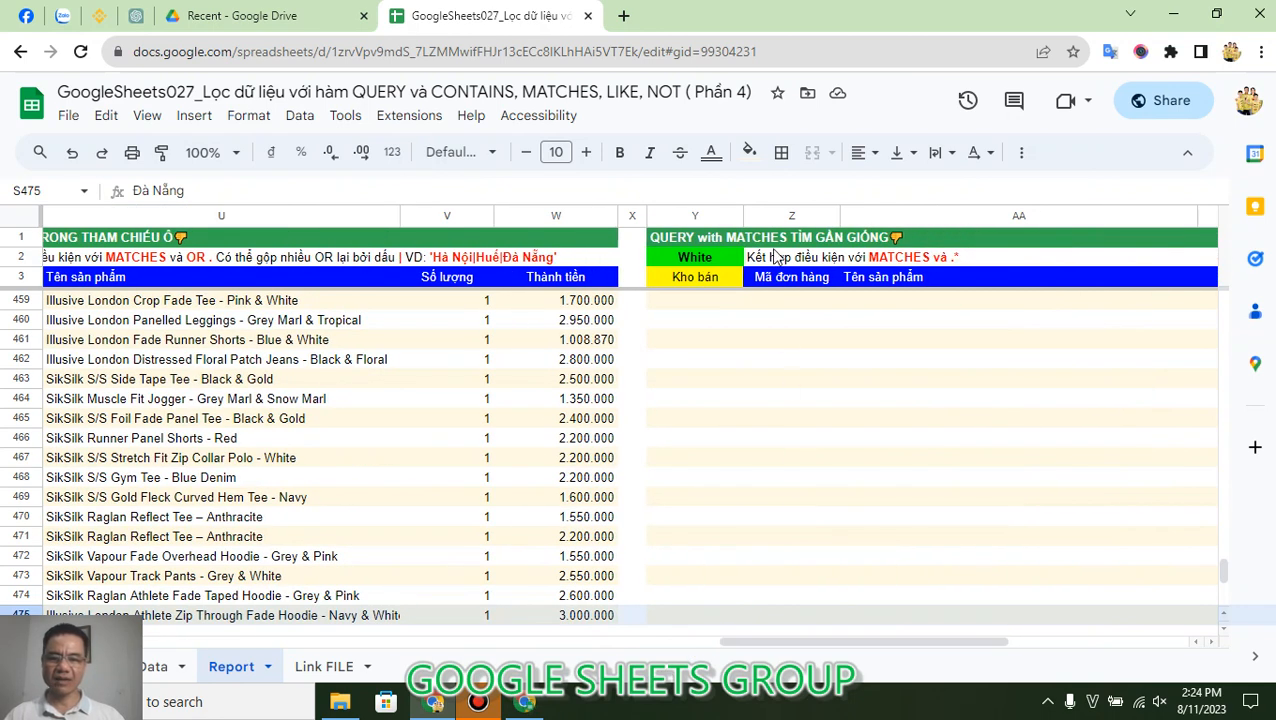
{"action": "left_click", "coordinate": [711, 283]}
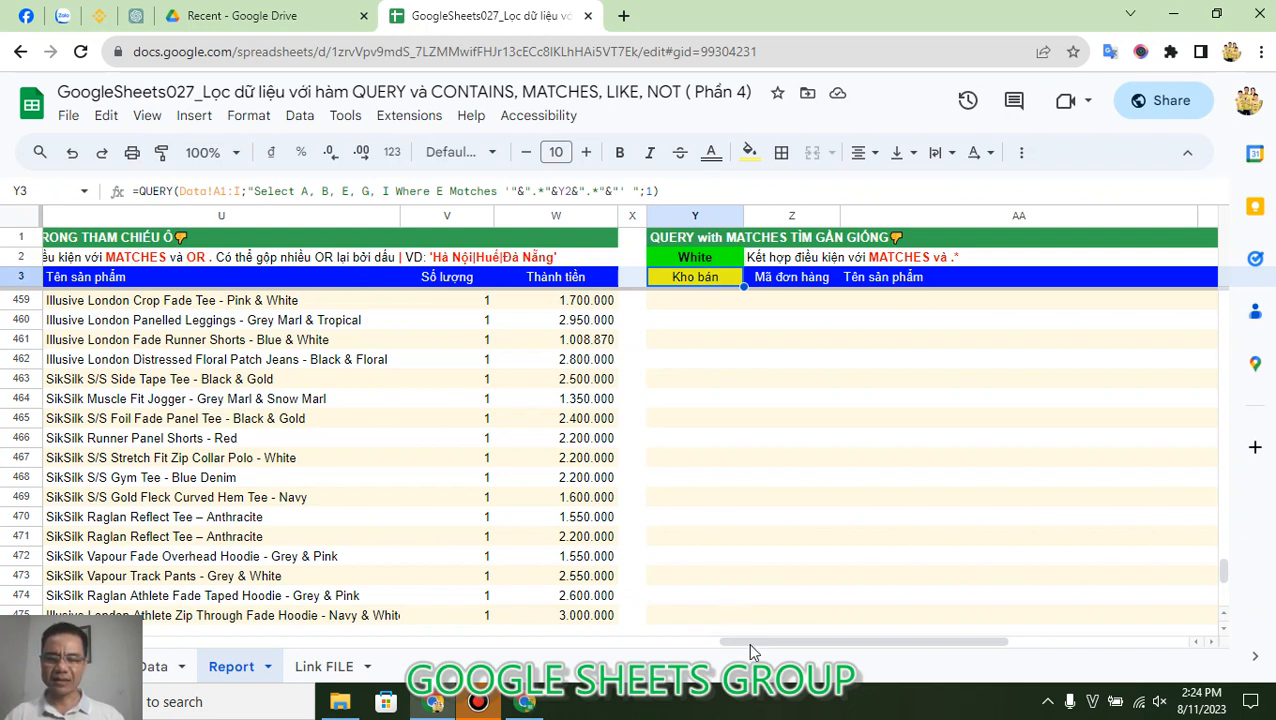
{"action": "left_click_drag", "start_coordinate": [763, 642], "coordinate": [3, 601]}
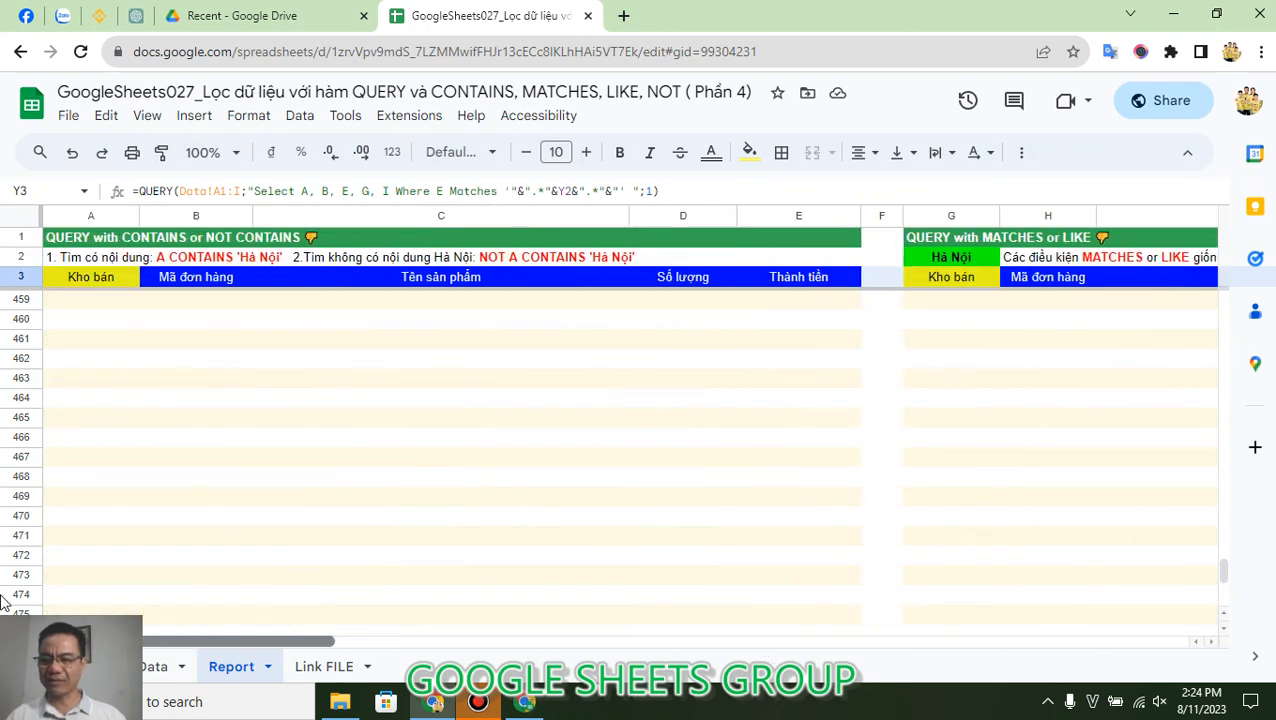
{"action": "scroll", "coordinate": [63, 477], "scroll_direction": "up", "scroll_amount": 10}
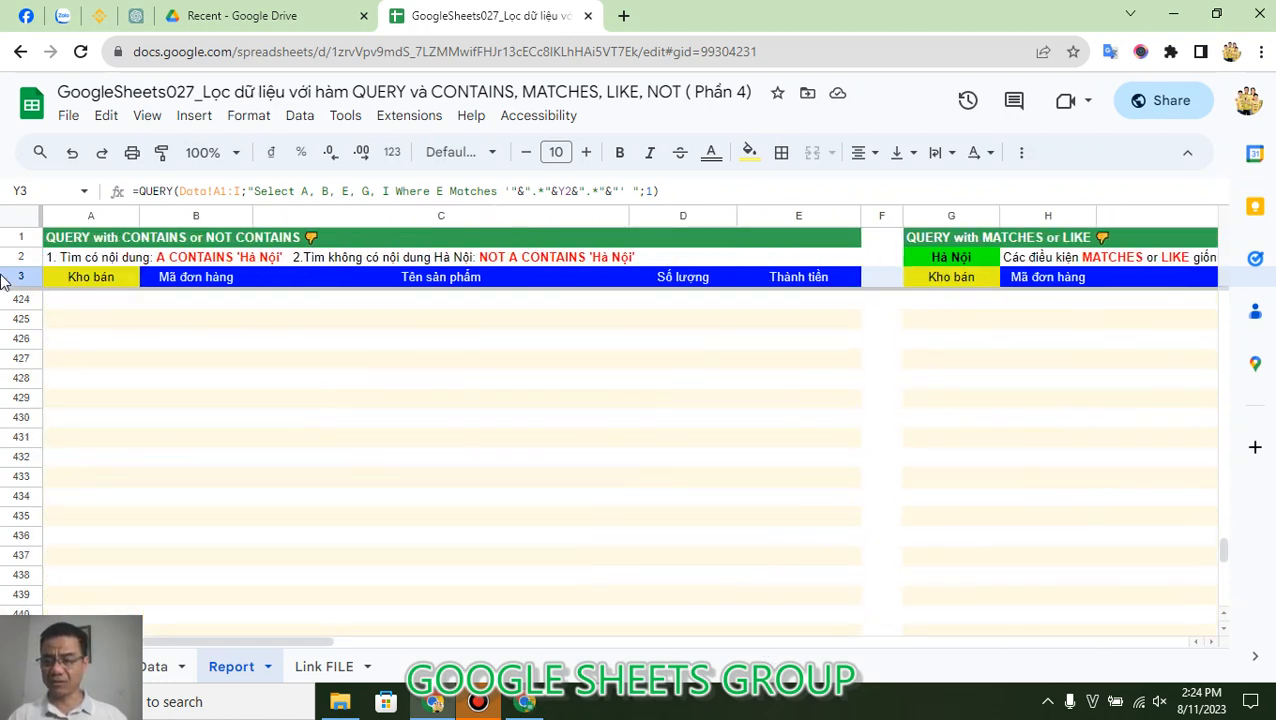
{"action": "left_click", "coordinate": [98, 278]}
{"action": "key", "text": "Down"}
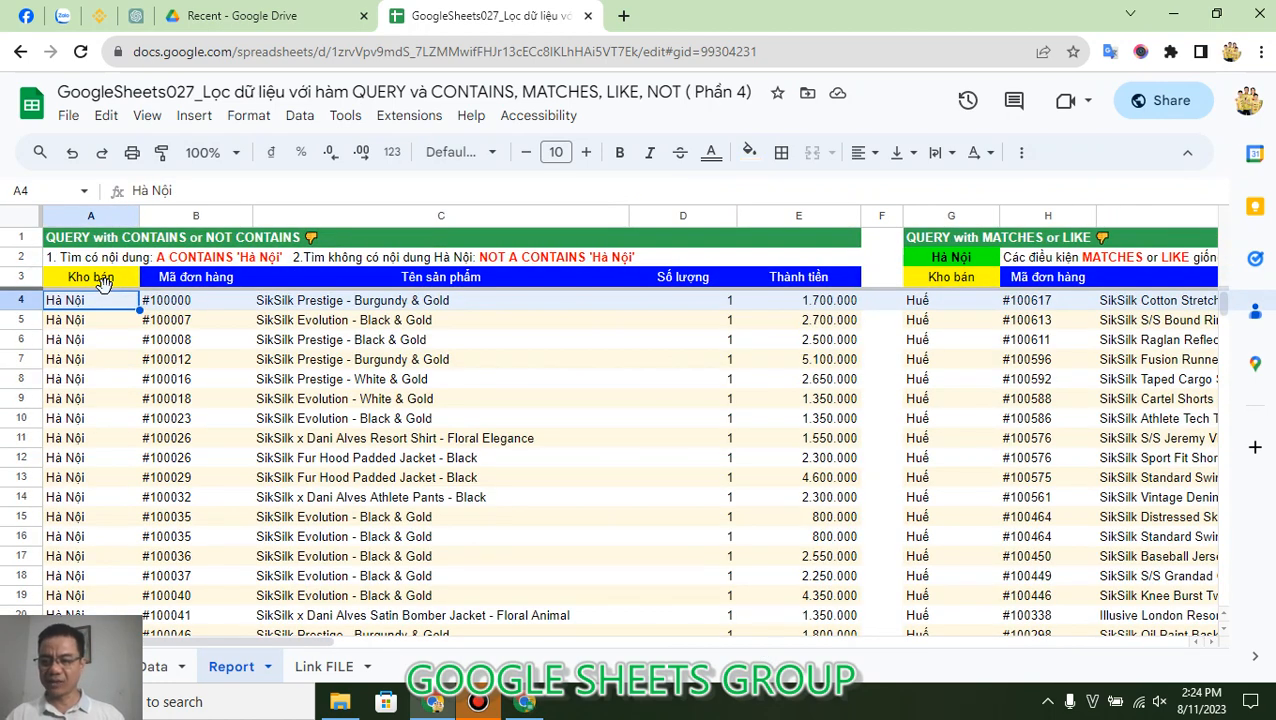
{"action": "left_click", "coordinate": [96, 277]}
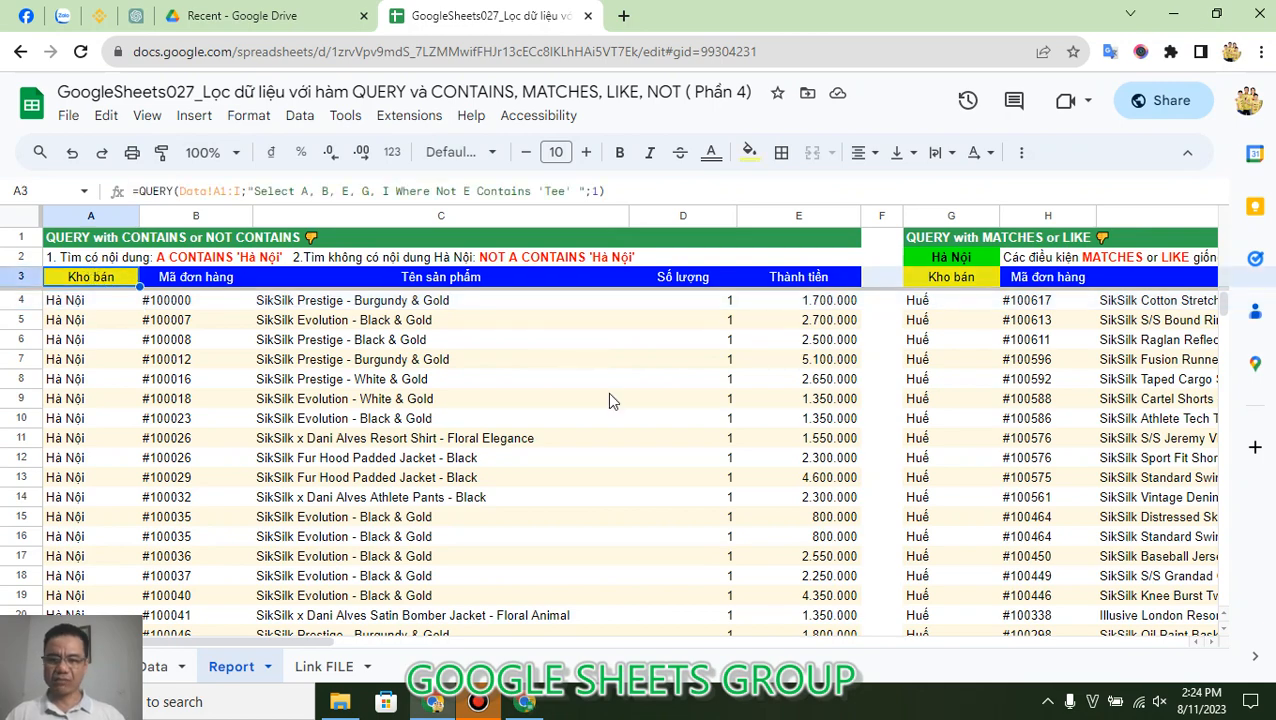
Step: Go across the Report sheet's row 3 to the QUERY formula in Y3 of the approximate MATCHES example
{"action": "key", "text": "Right"}
{"action": "key", "text": "Right"}
{"action": "key", "text": "Right"}
{"action": "key", "text": "Right"}
{"action": "key", "text": "Right"}
{"action": "key", "text": "Right"}
{"action": "key", "text": "Right"}
{"action": "key", "text": "Right"}
{"action": "key", "text": "Right"}
{"action": "key", "text": "Right"}
{"action": "key", "text": "Right"}
{"action": "key", "text": "Right"}
{"action": "key", "text": "Right"}
{"action": "key", "text": "Right"}
{"action": "key", "text": "Right"}
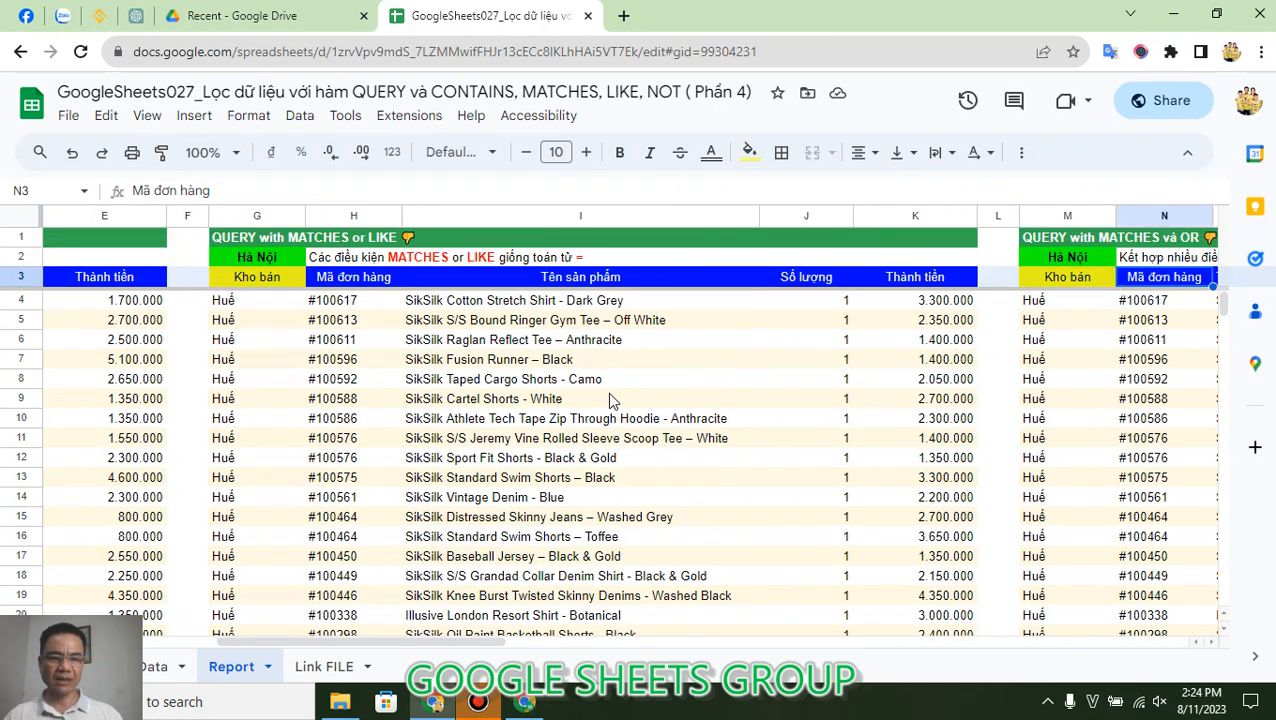
{"action": "key", "text": "Right"}
{"action": "key", "text": "Right"}
{"action": "key", "text": "Right"}
{"action": "key", "text": "Right"}
{"action": "key", "text": "Right"}
{"action": "key", "text": "Right"}
{"action": "key", "text": "Right"}
{"action": "key", "text": "Right"}
{"action": "key", "text": "Right"}
{"action": "key", "text": "Right"}
{"action": "key", "text": "Right"}
{"action": "key", "text": "Right"}
{"action": "key", "text": "Right"}
{"action": "key", "text": "Right"}
{"action": "key", "text": "Right"}
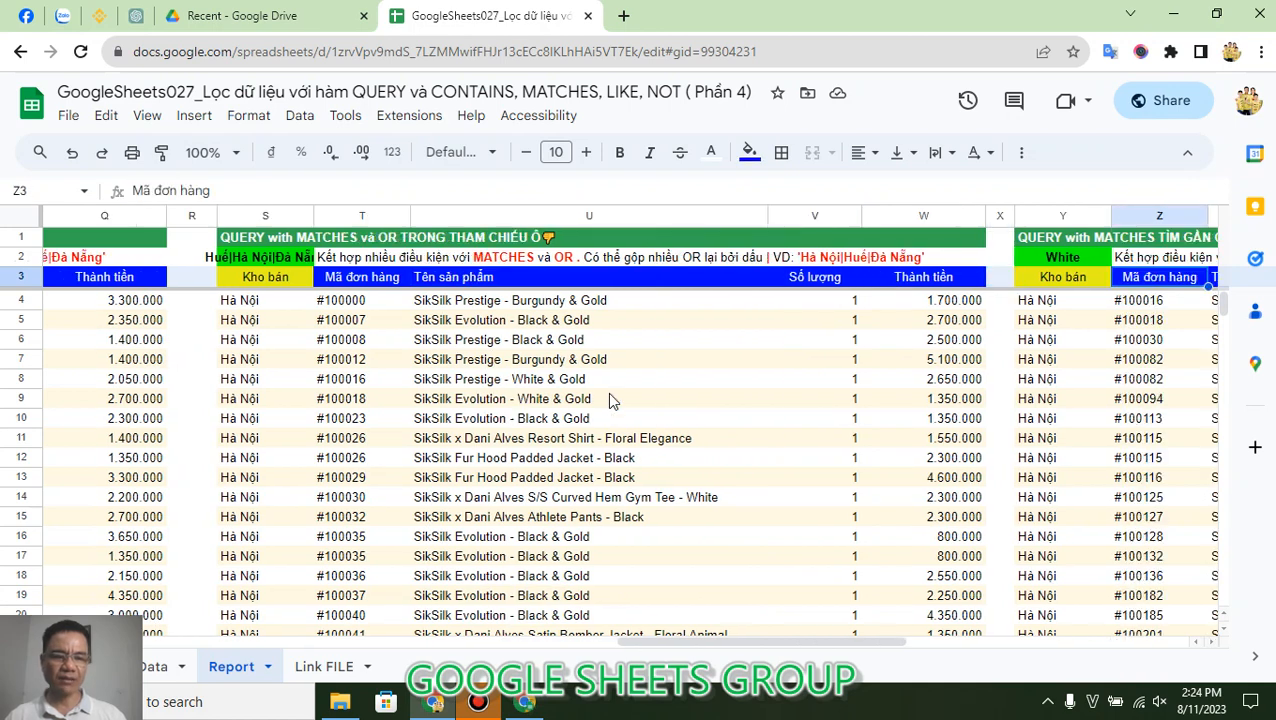
{"action": "key", "text": "Left"}
{"action": "key", "text": "Left"}
{"action": "key", "text": "Left"}
{"action": "key", "text": "Left"}
{"action": "key", "text": "Left"}
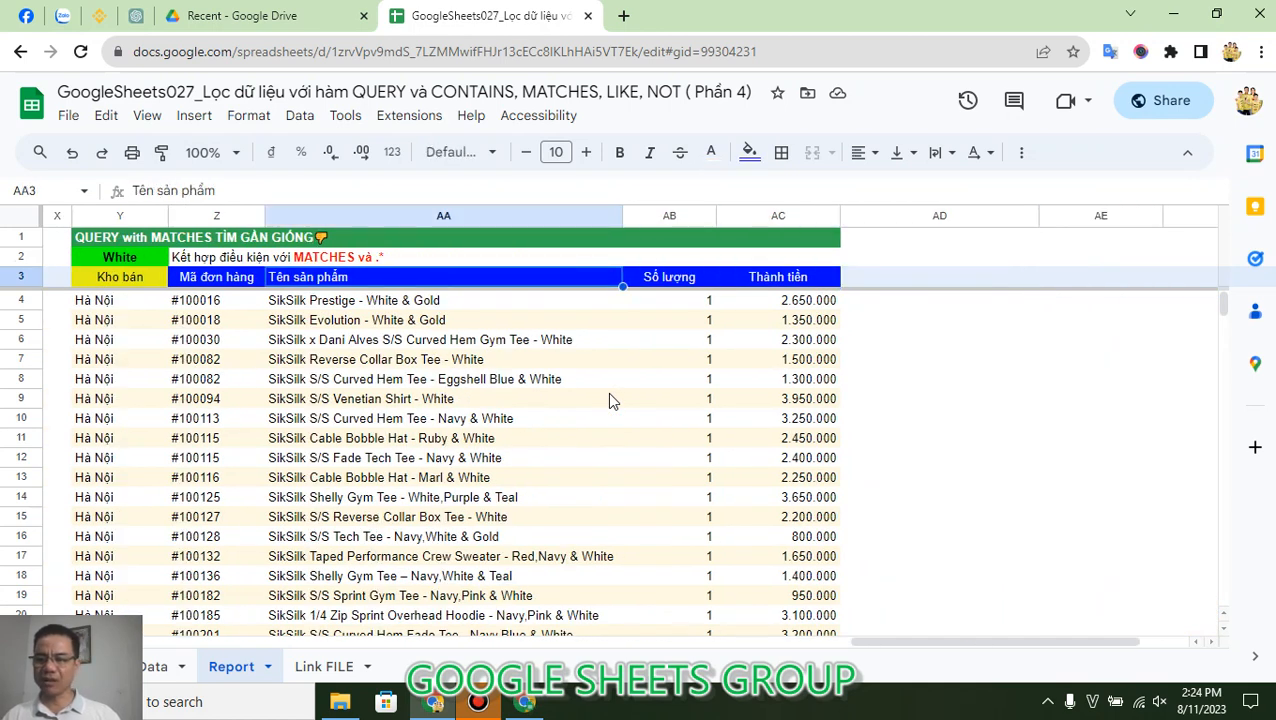
{"action": "key", "text": "Left"}
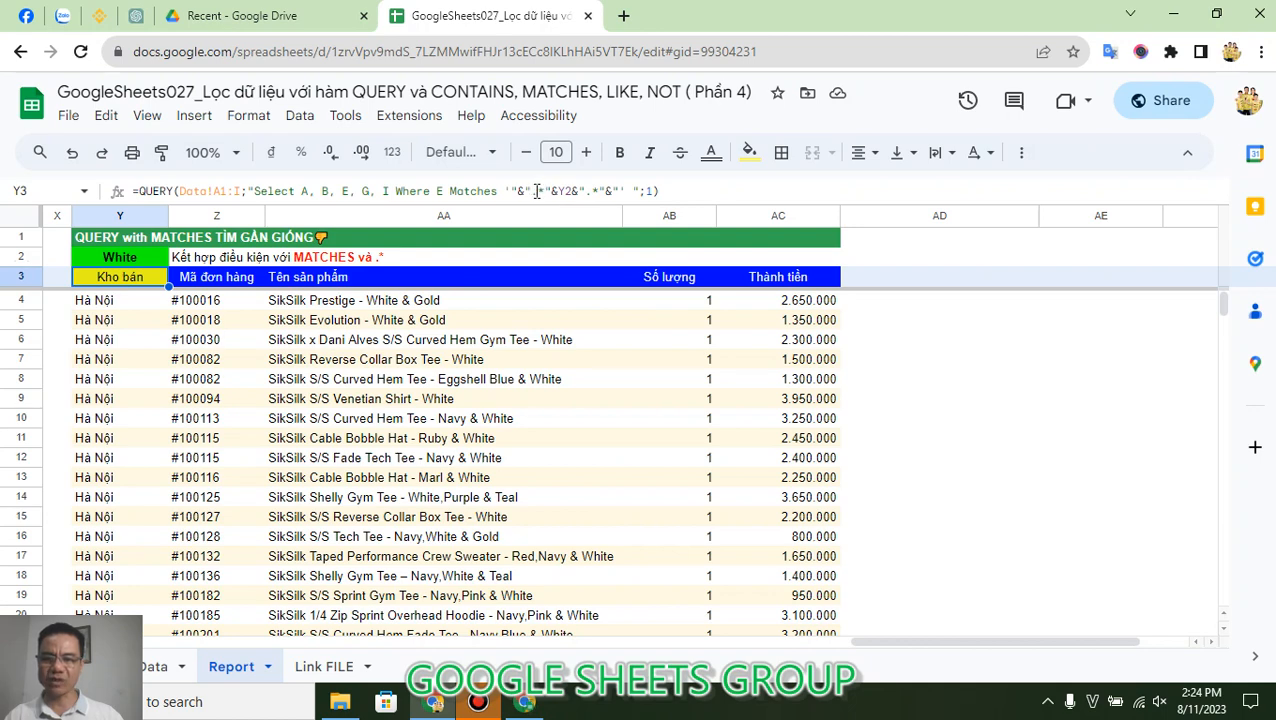
Step: Replace the Y2-based pattern in Y3's MATCHES condition with the fixed pattern '.*White'
{"action": "left_click_drag", "start_coordinate": [511, 190], "coordinate": [618, 190]}
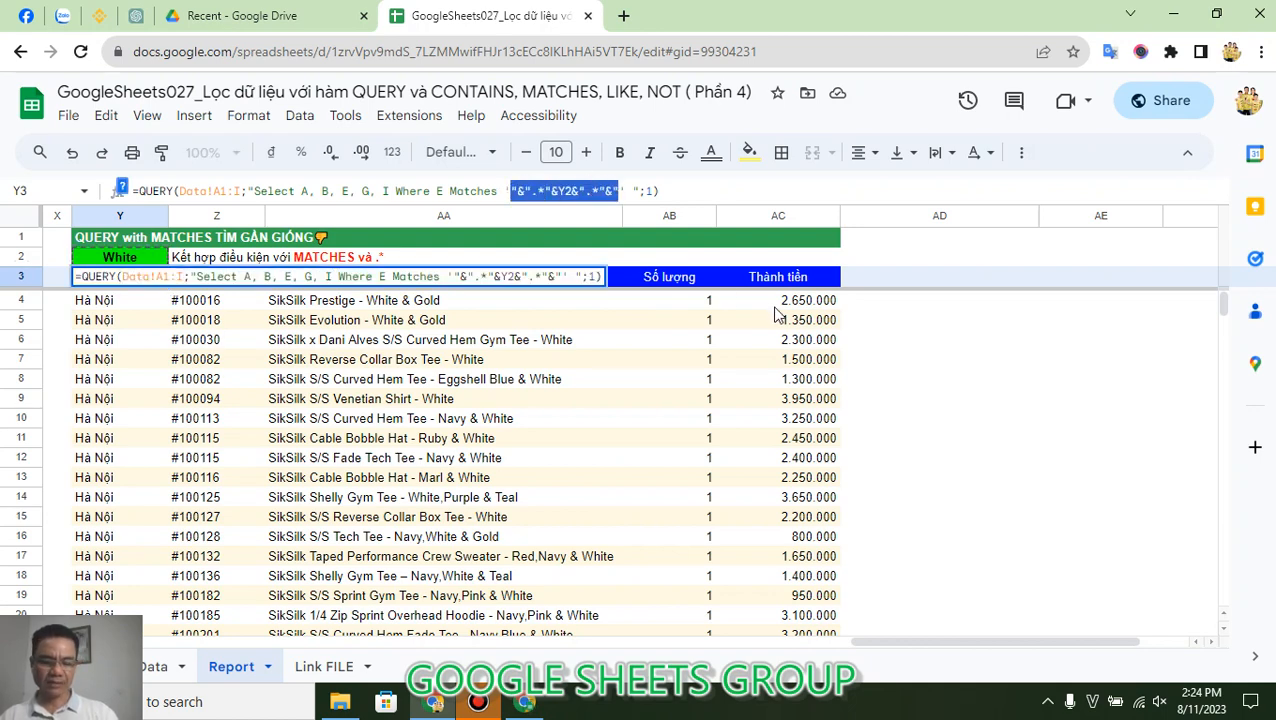
{"action": "type", "text": "."}
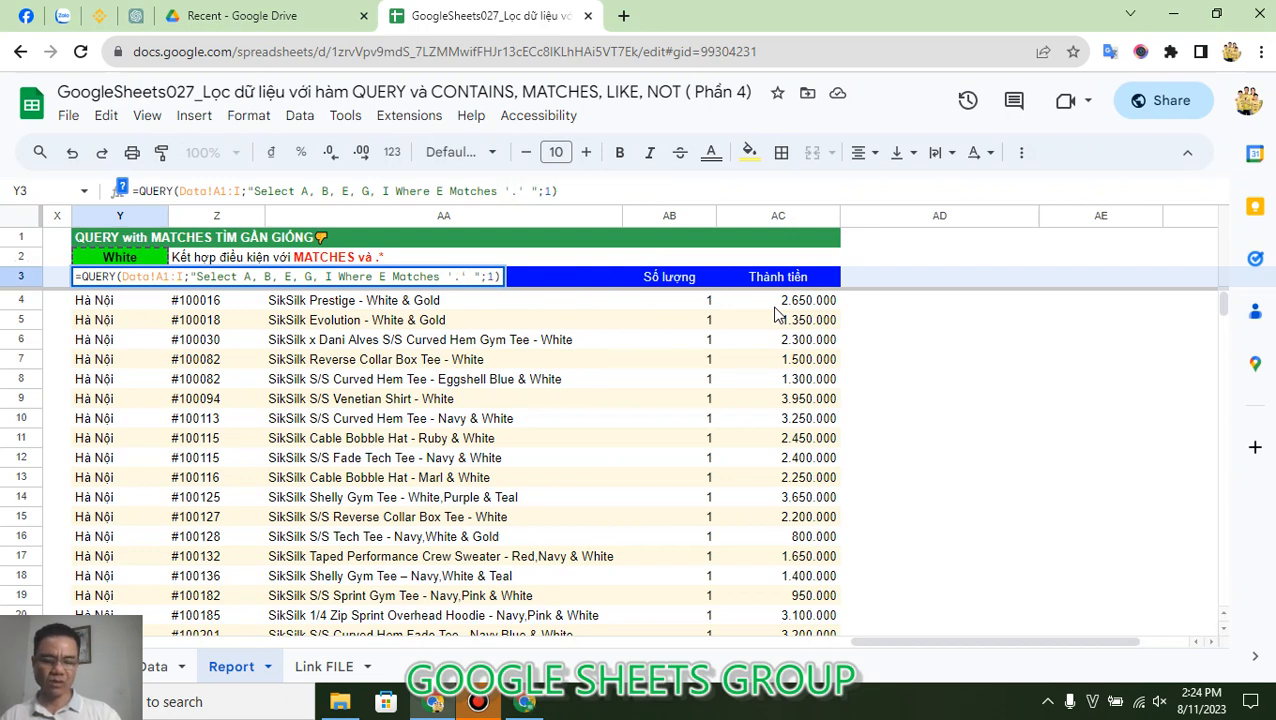
{"action": "type", "text": "*"}
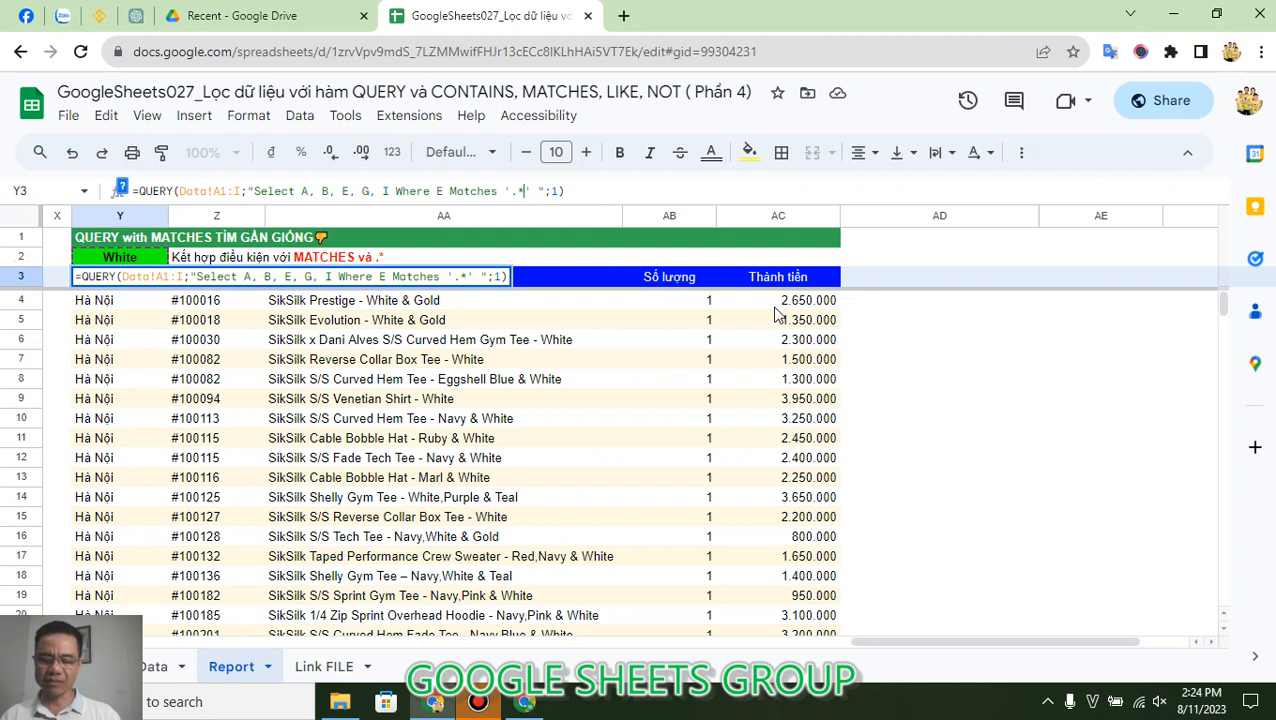
{"action": "type", "text": "White"}
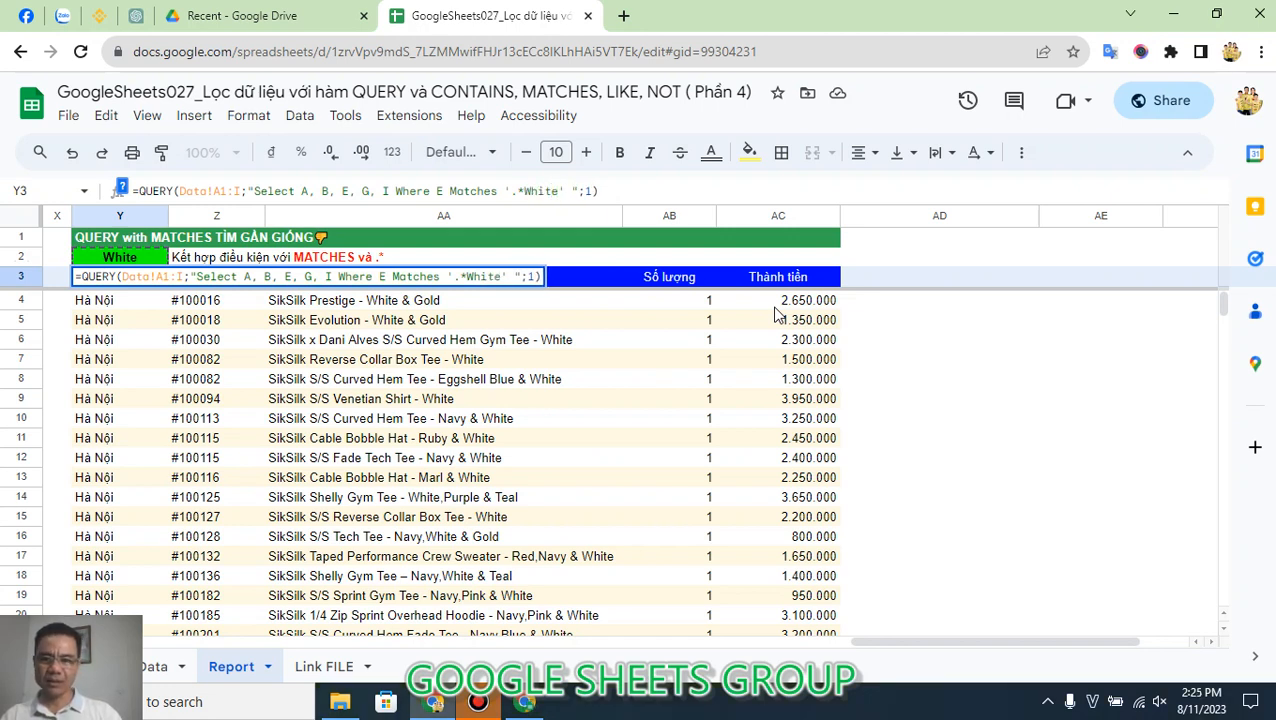
{"action": "key", "text": "Return"}
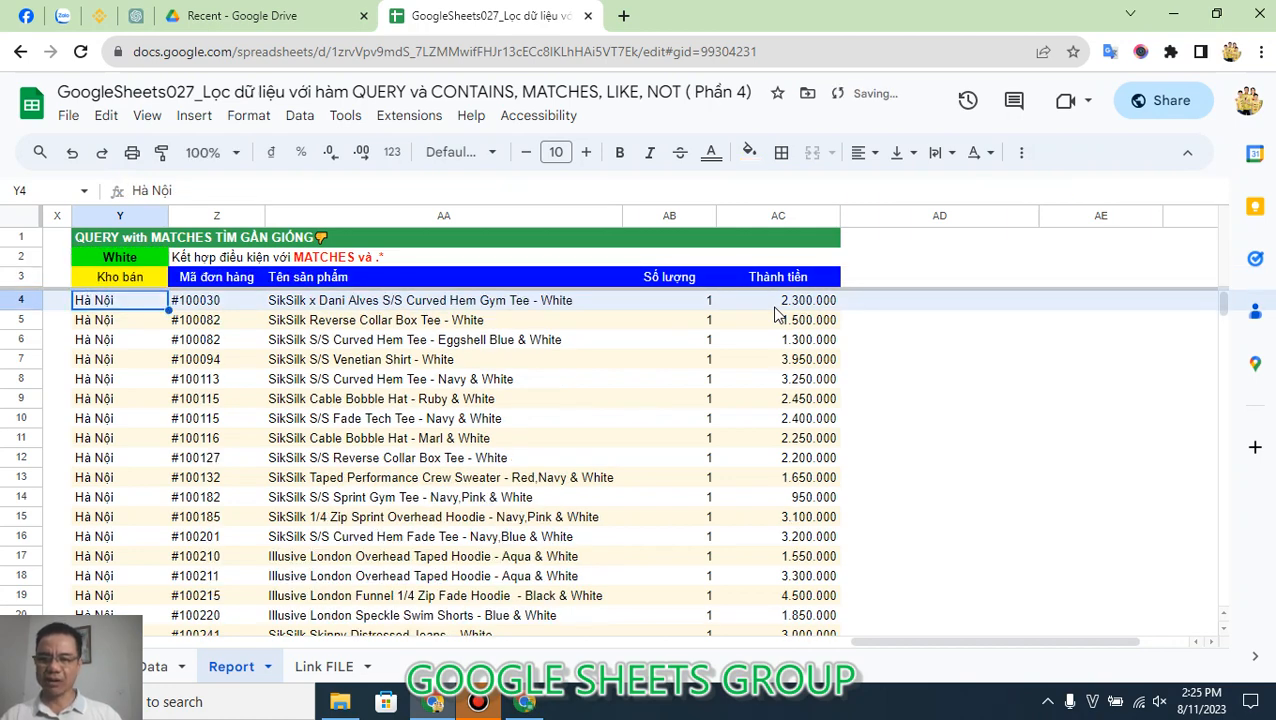
{"action": "key", "text": "Up"}
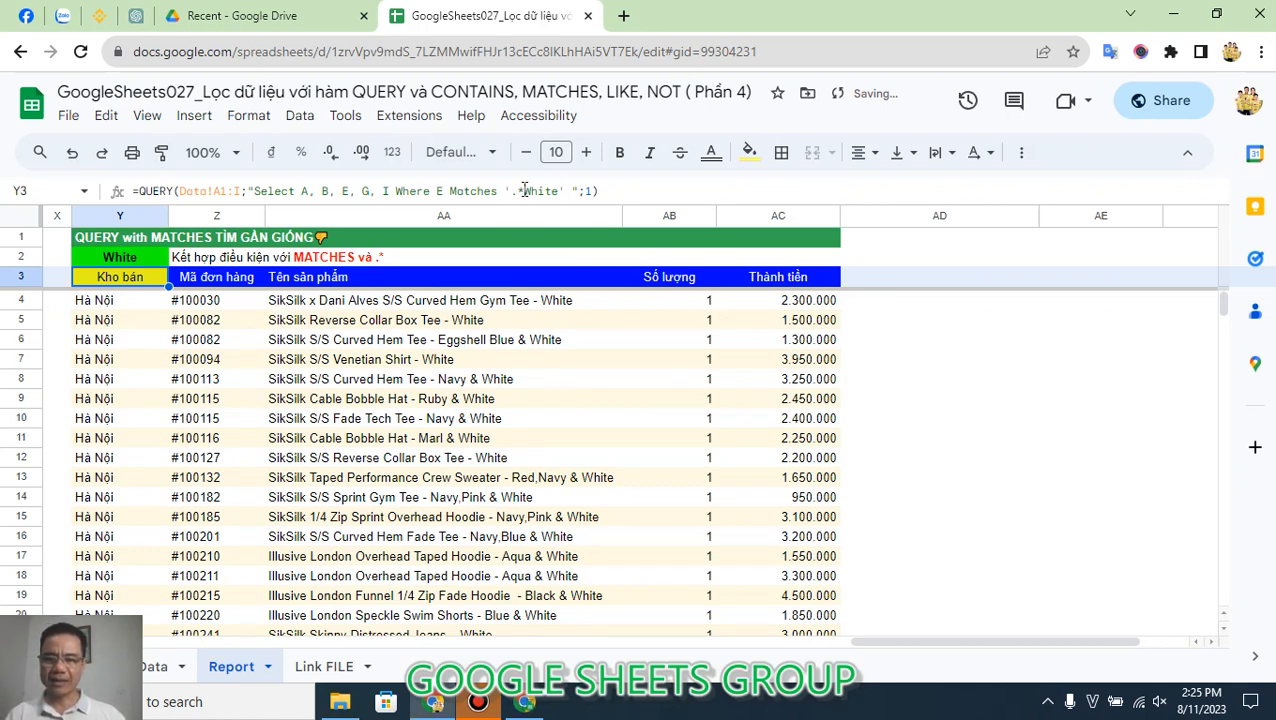
Step: Move the .* wildcard behind the word in Y3's MATCHES condition, making the pattern 'White.*'
{"action": "left_click_drag", "start_coordinate": [524, 189], "coordinate": [509, 188]}
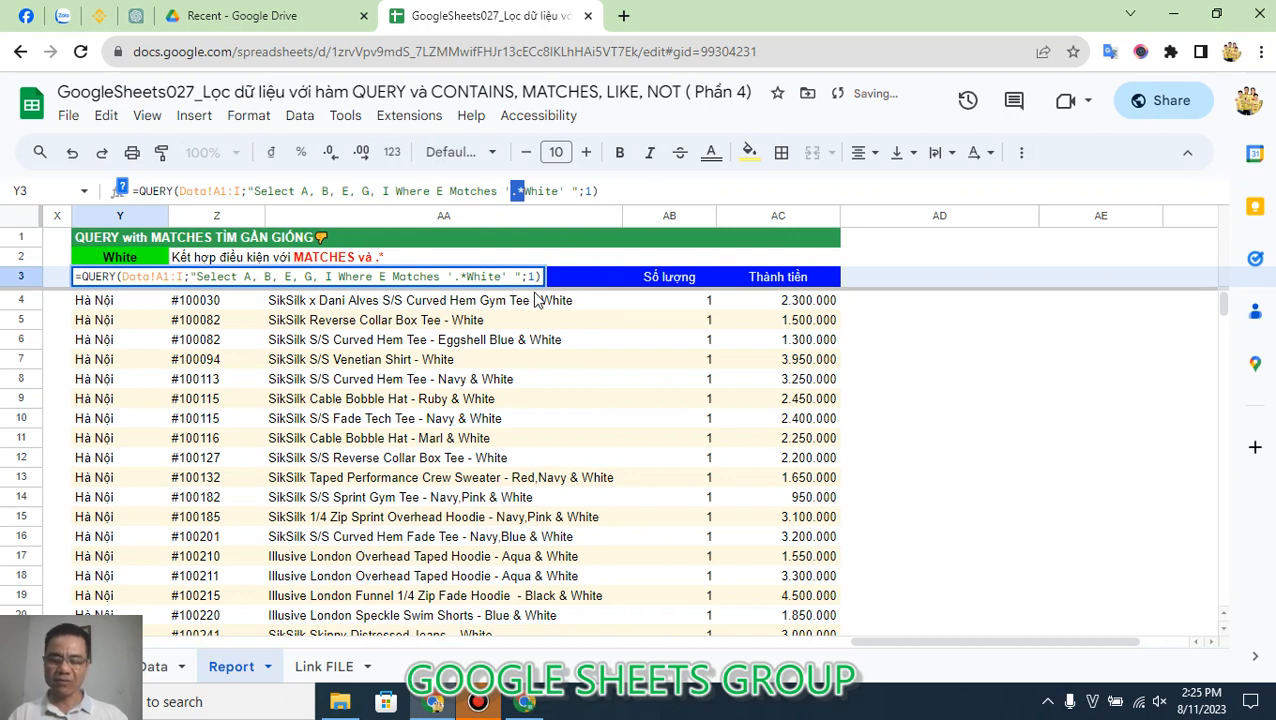
{"action": "key", "text": "Delete"}
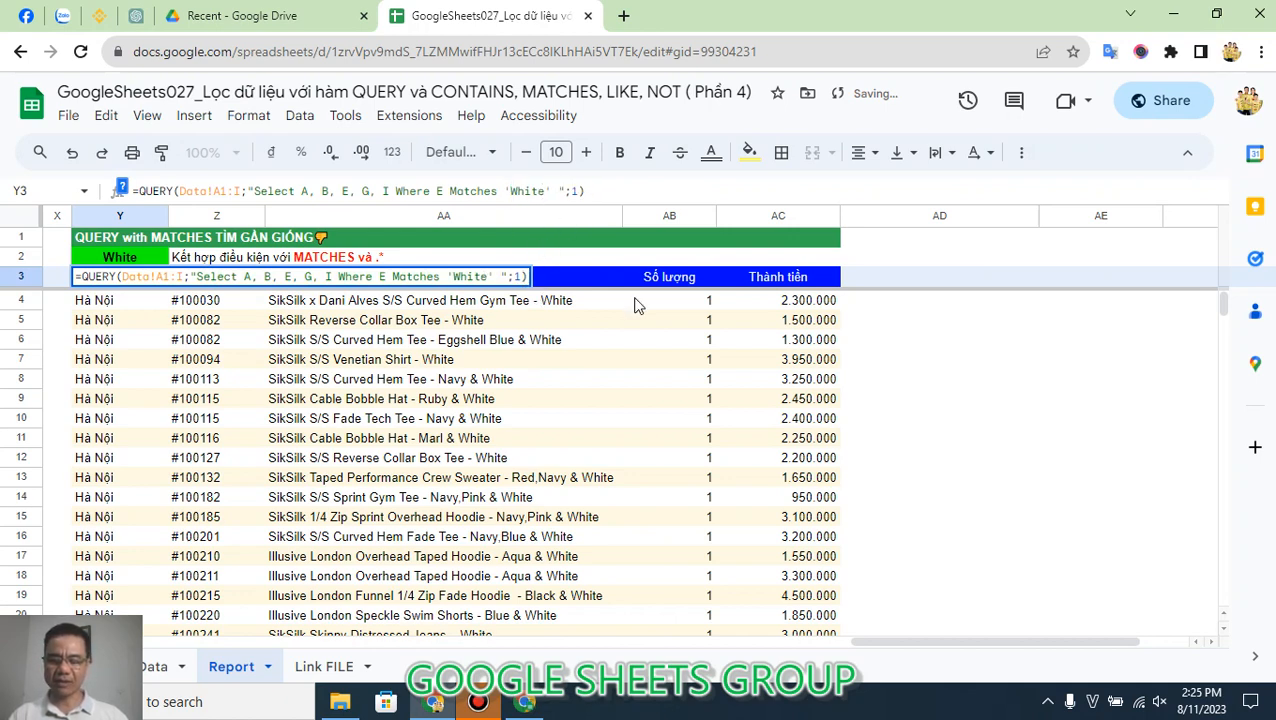
{"action": "type", "text": ".*"}
{"action": "key", "text": "Return"}
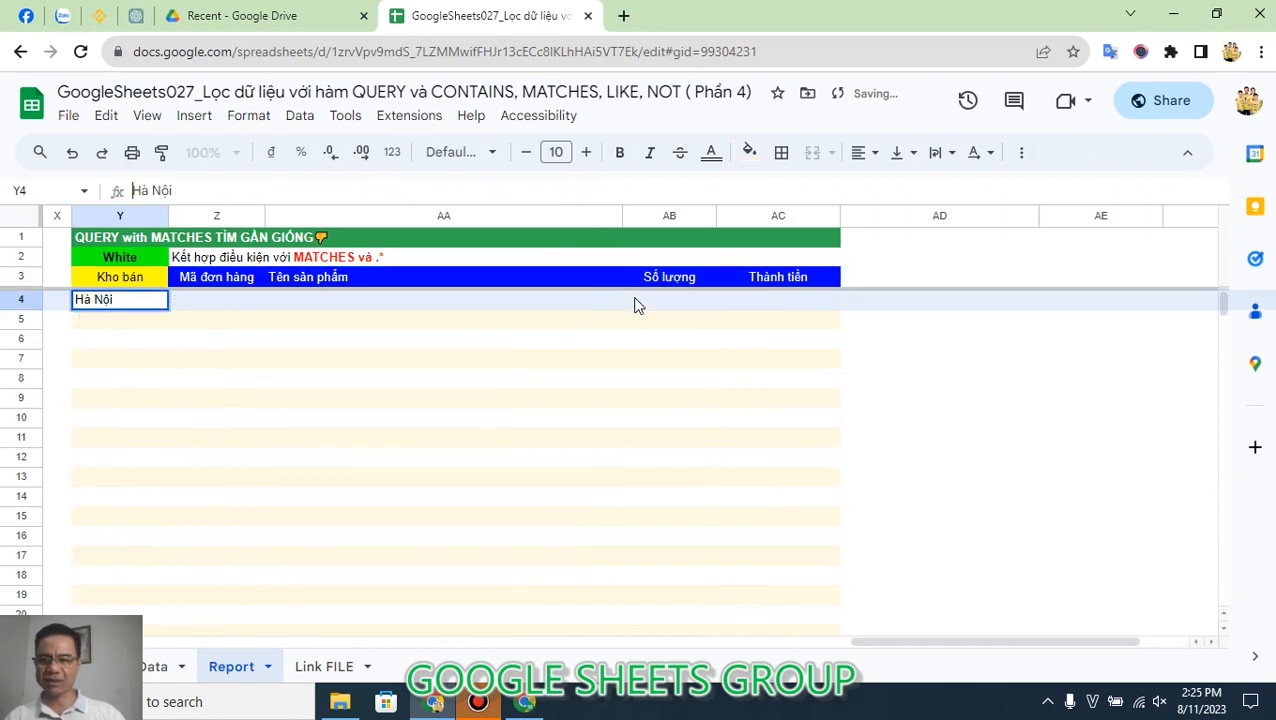
{"action": "key", "text": "Up"}
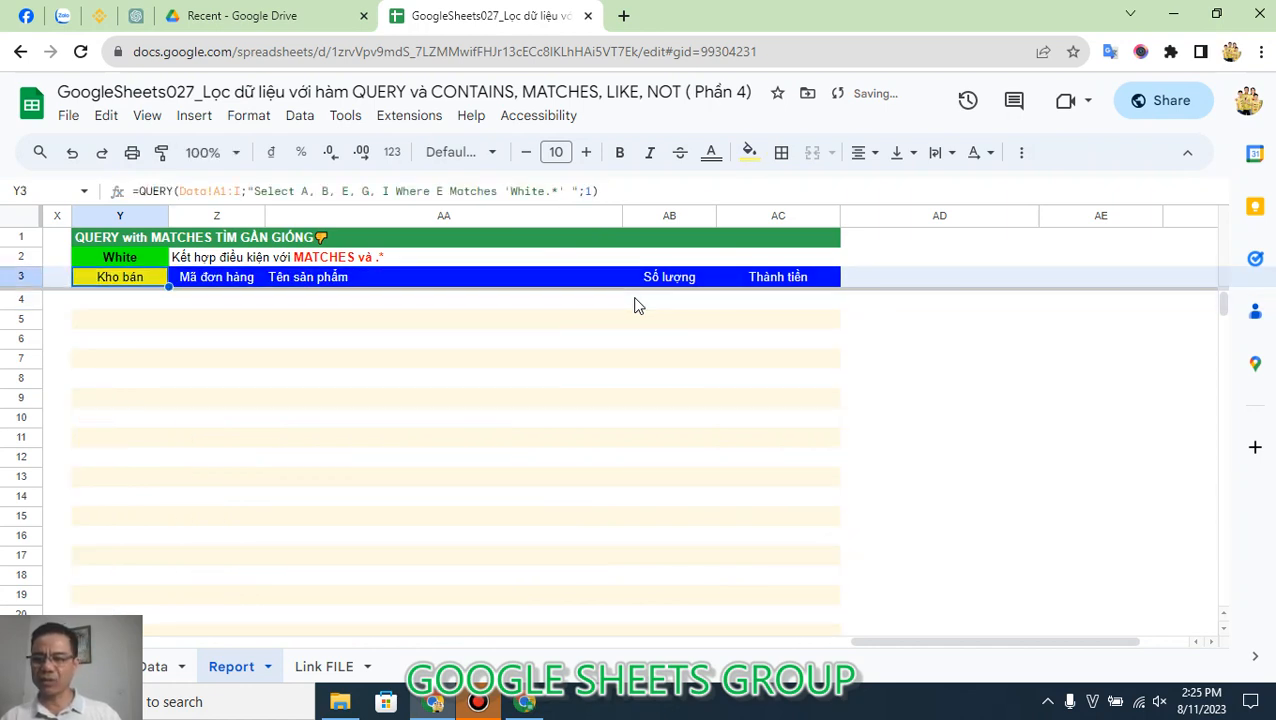
Step: Add a leading .* wildcard to Y3's MATCHES condition, making the pattern '.*White.*'
{"action": "left_click", "coordinate": [510, 190]}
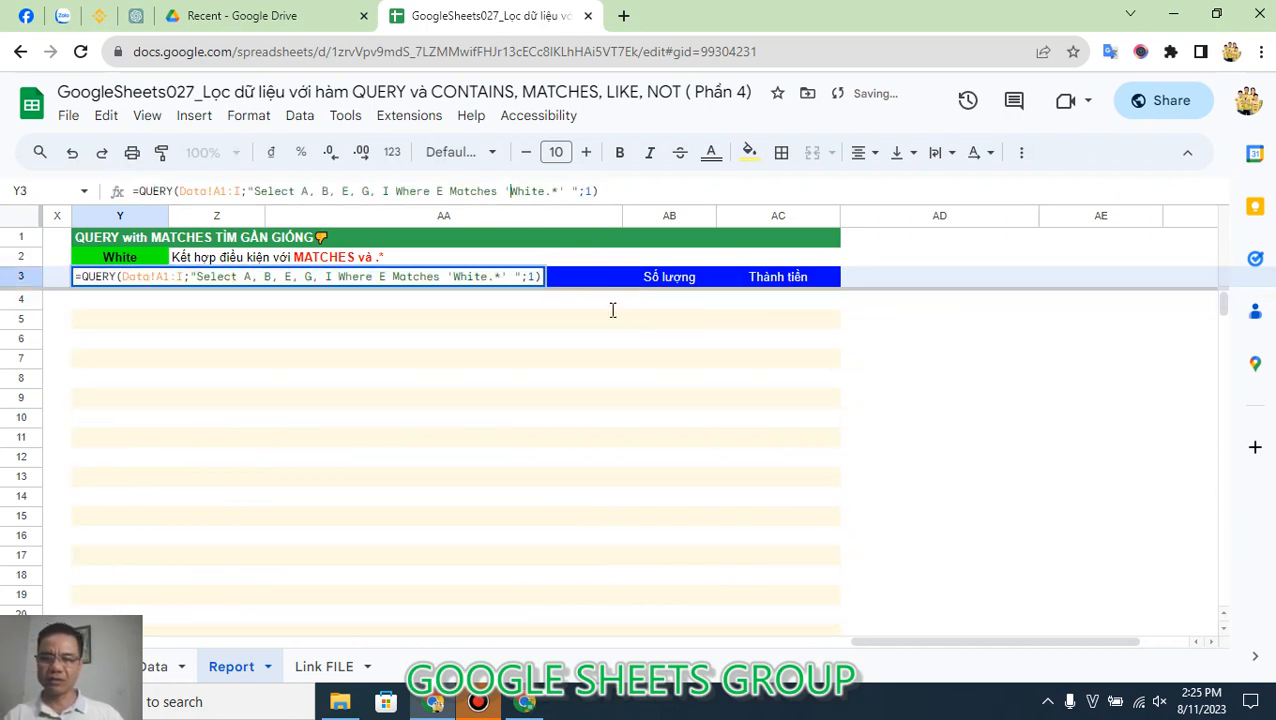
{"action": "type", "text": ".*"}
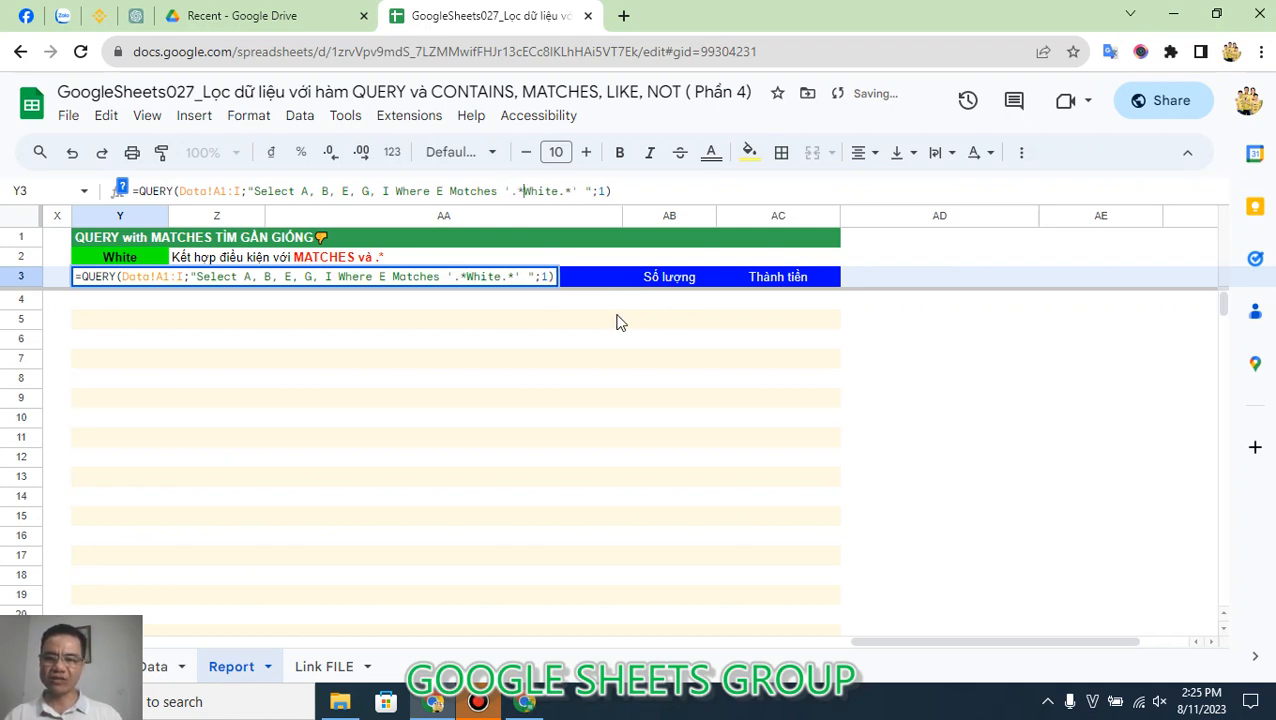
{"action": "key", "text": "Return"}
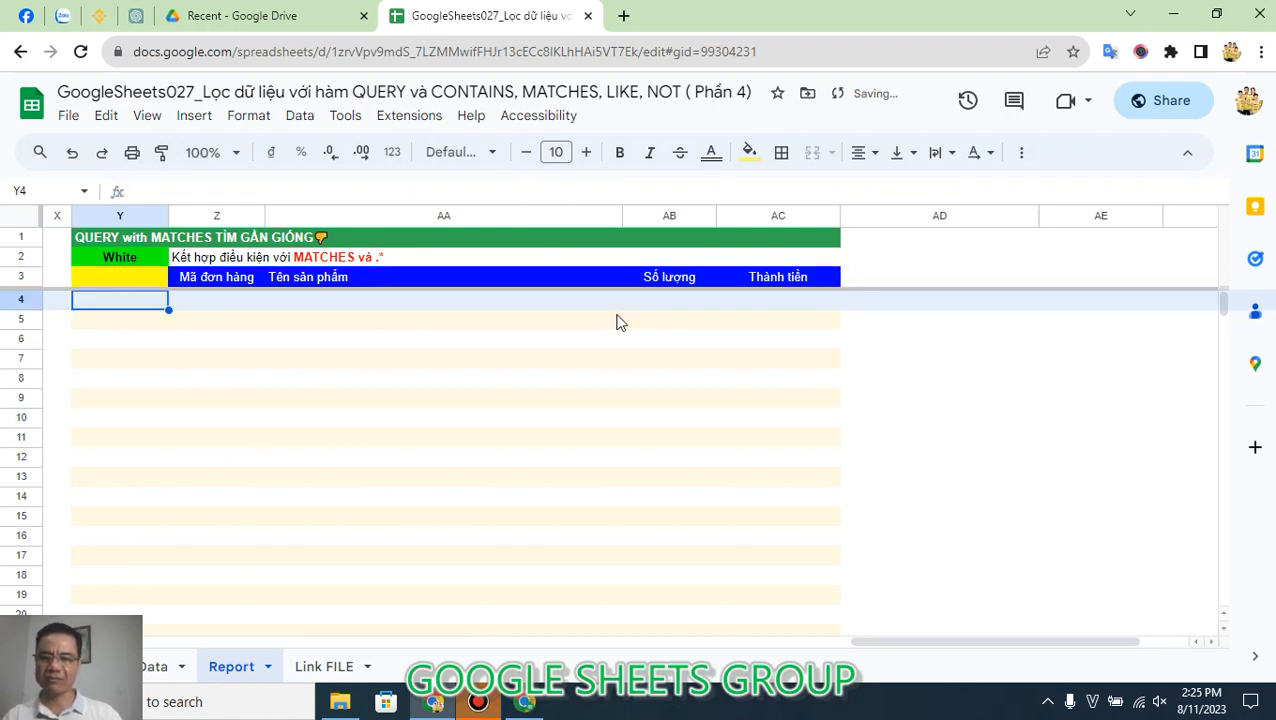
{"action": "key", "text": "Up"}
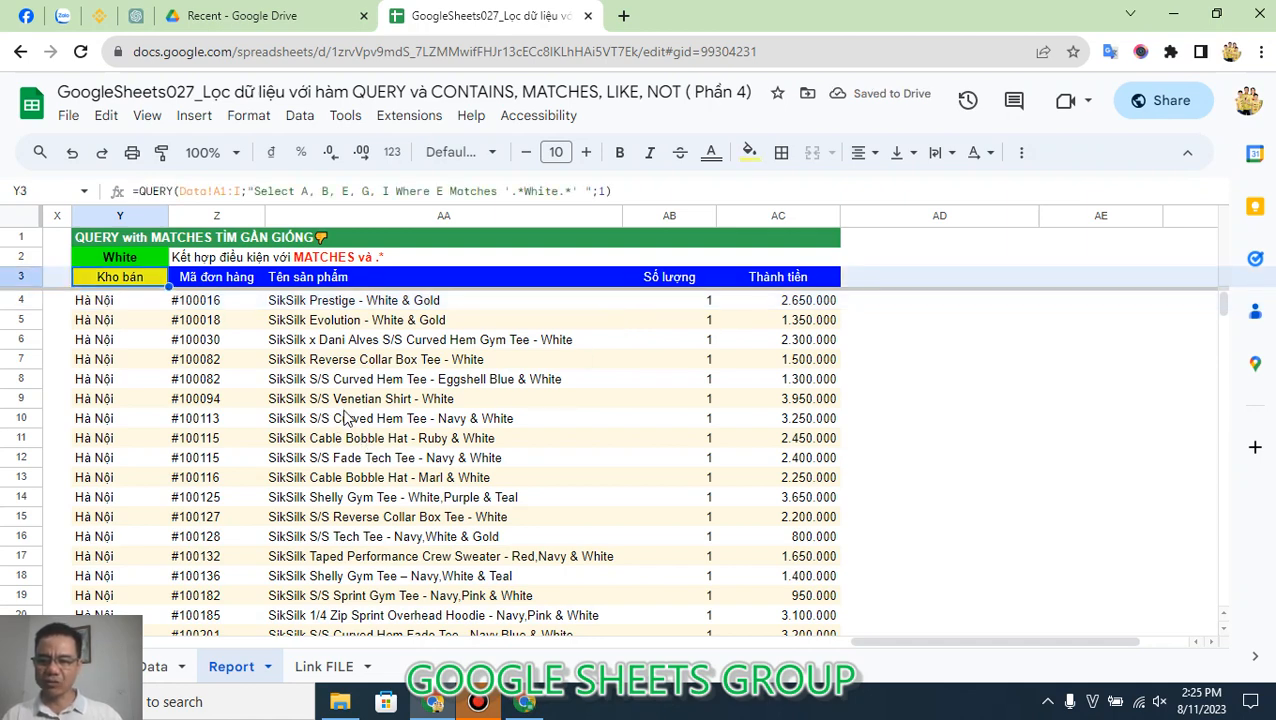
Step: Check the product name in AA12 for another keyword and change Y3's MATCHES pattern to '.*Tech.*'
{"action": "left_click", "coordinate": [341, 459]}
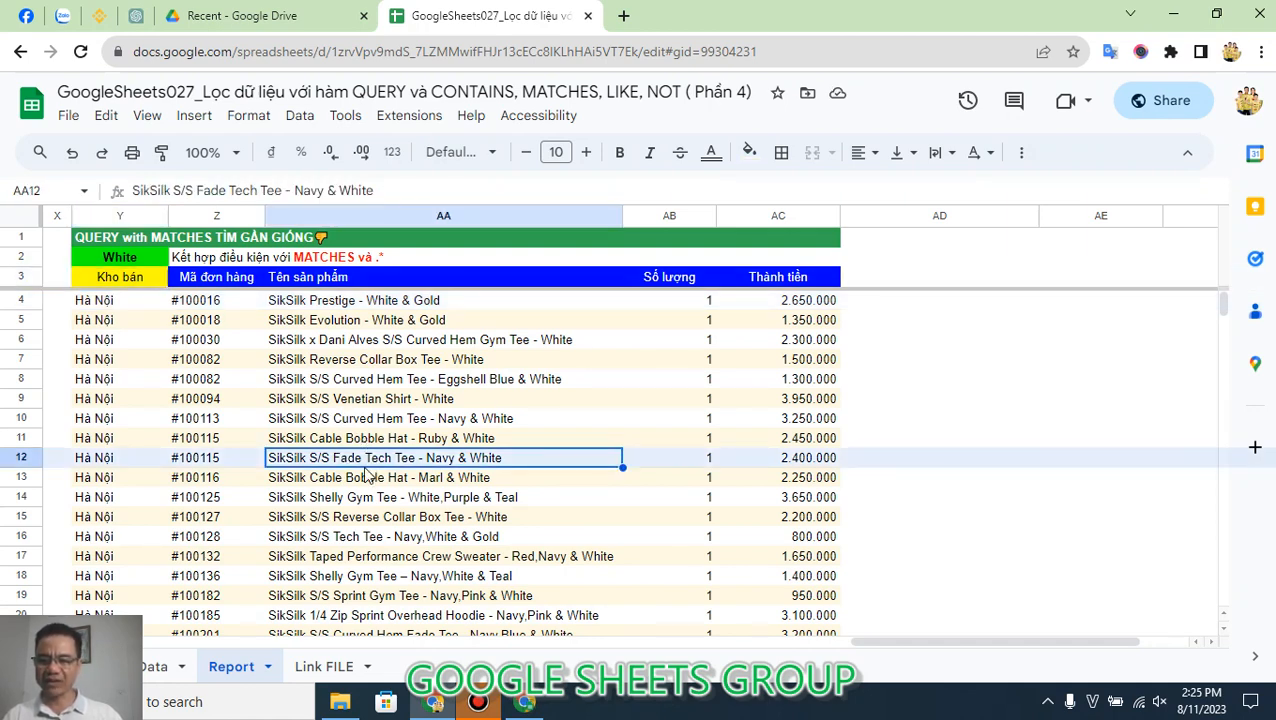
{"action": "double_click", "coordinate": [372, 463]}
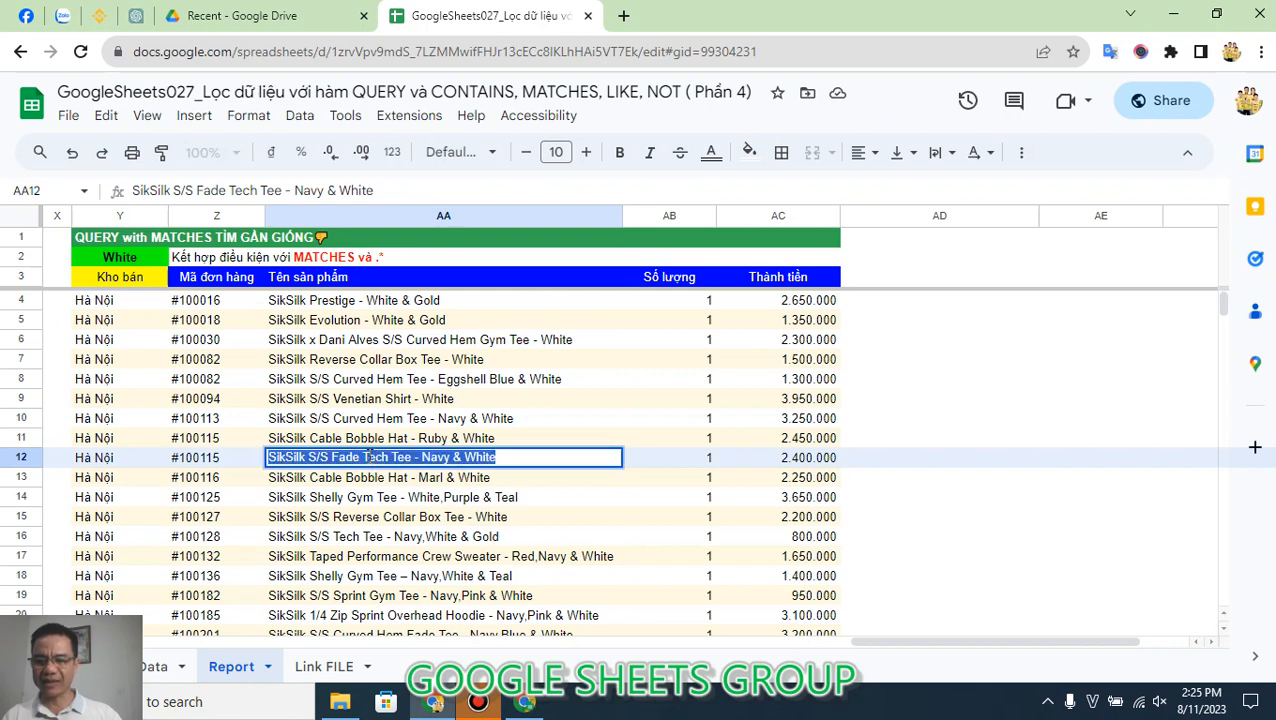
{"action": "left_click", "coordinate": [366, 458]}
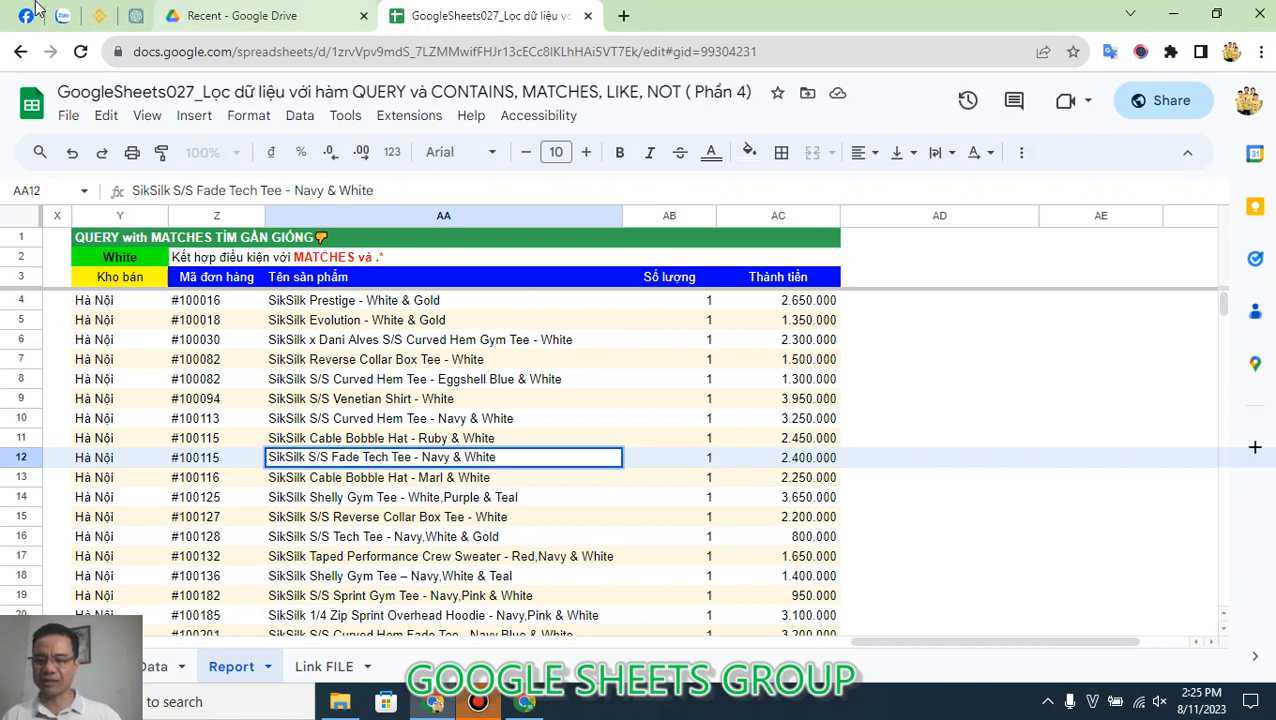
{"action": "left_click", "coordinate": [122, 283]}
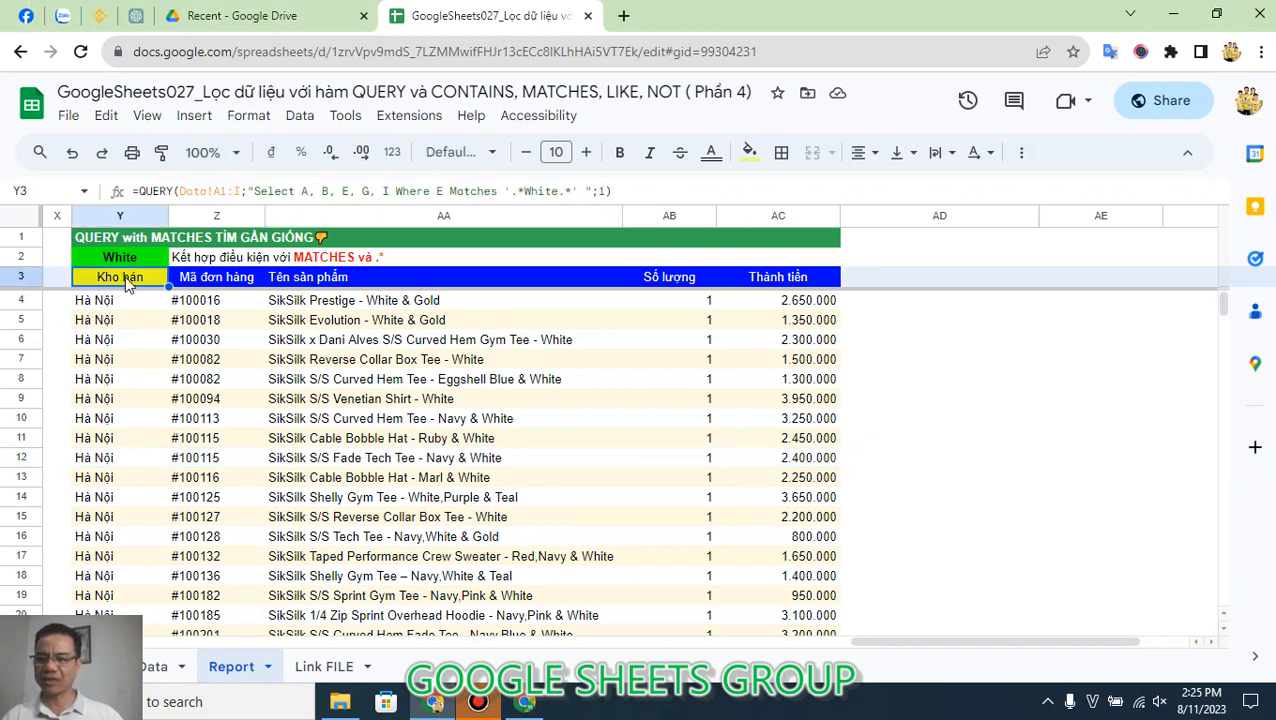
{"action": "double_click", "coordinate": [529, 190]}
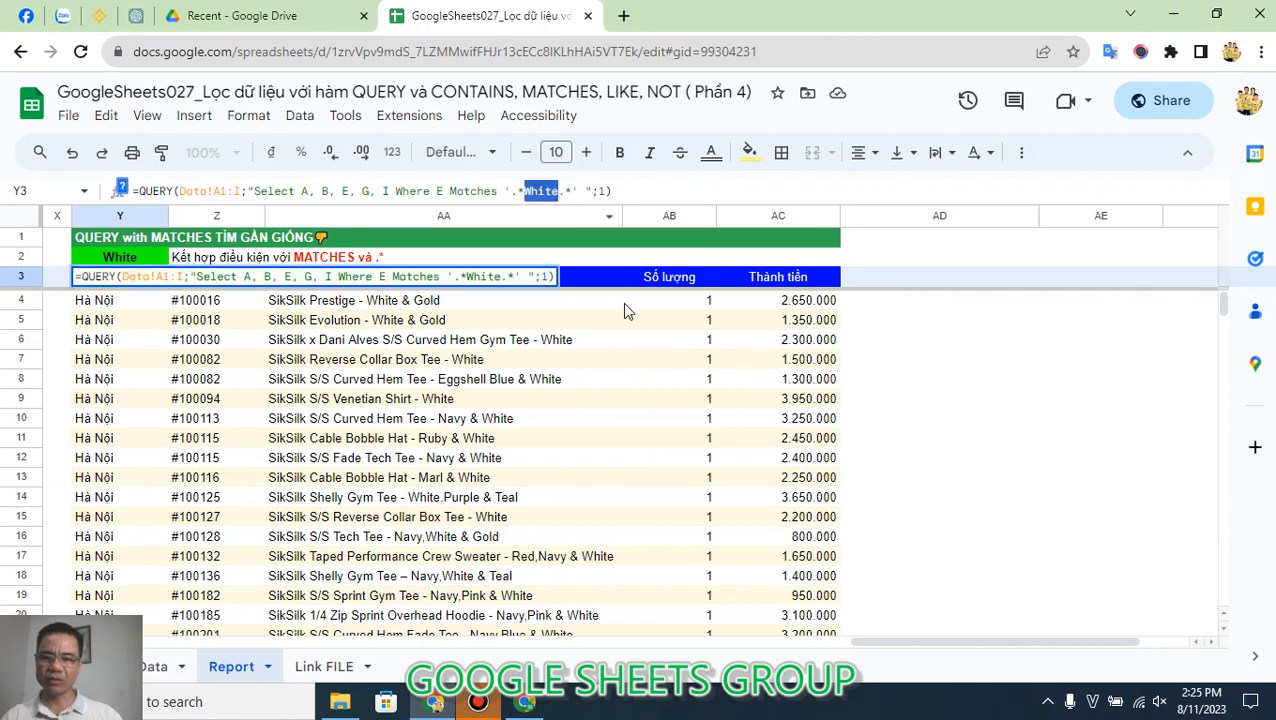
{"action": "type", "text": "Tech"}
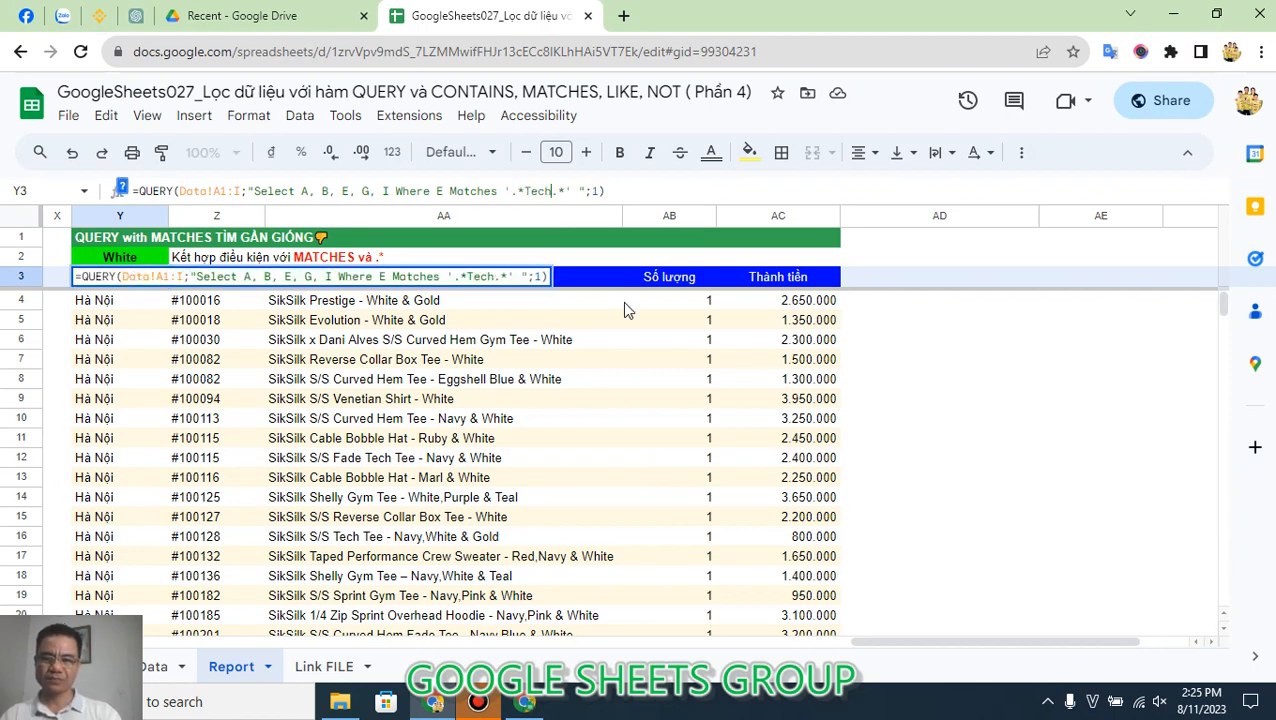
{"action": "key", "text": "Return"}
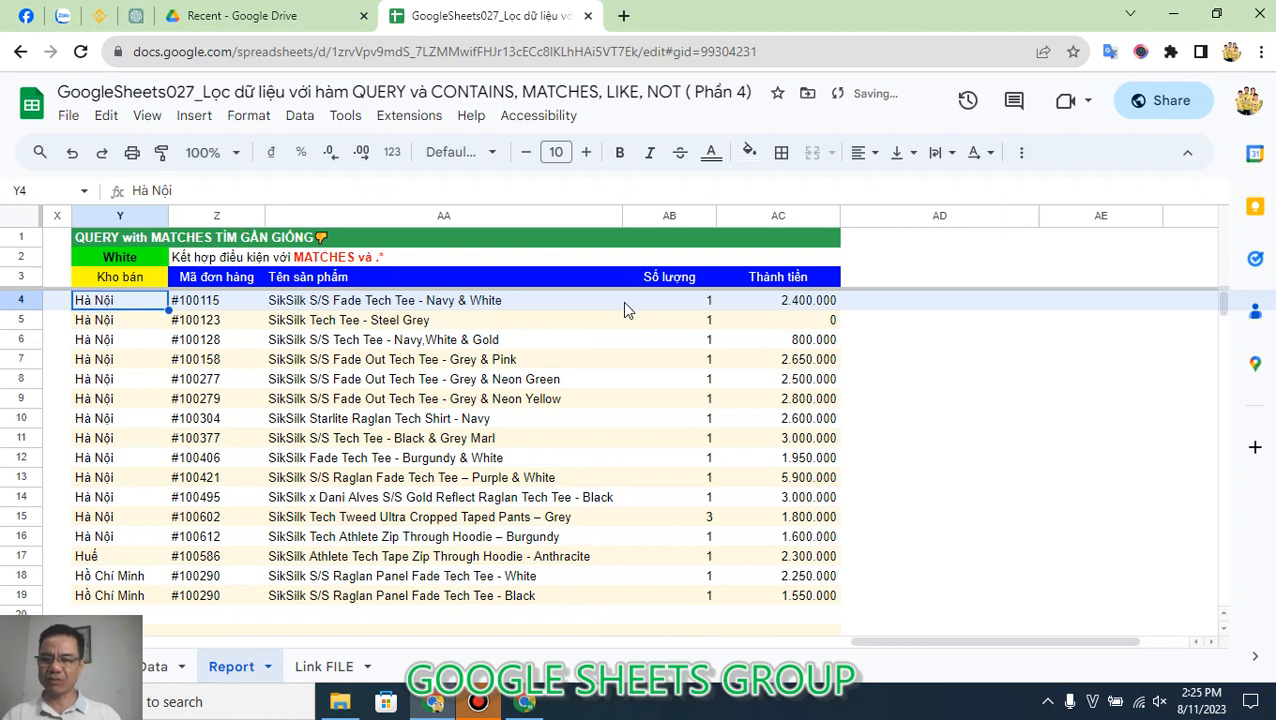
Step: Check the filtered product names starting at AA4 and return to the QUERY formula in Y3
{"action": "key", "text": "Right"}
{"action": "key", "text": "Right"}
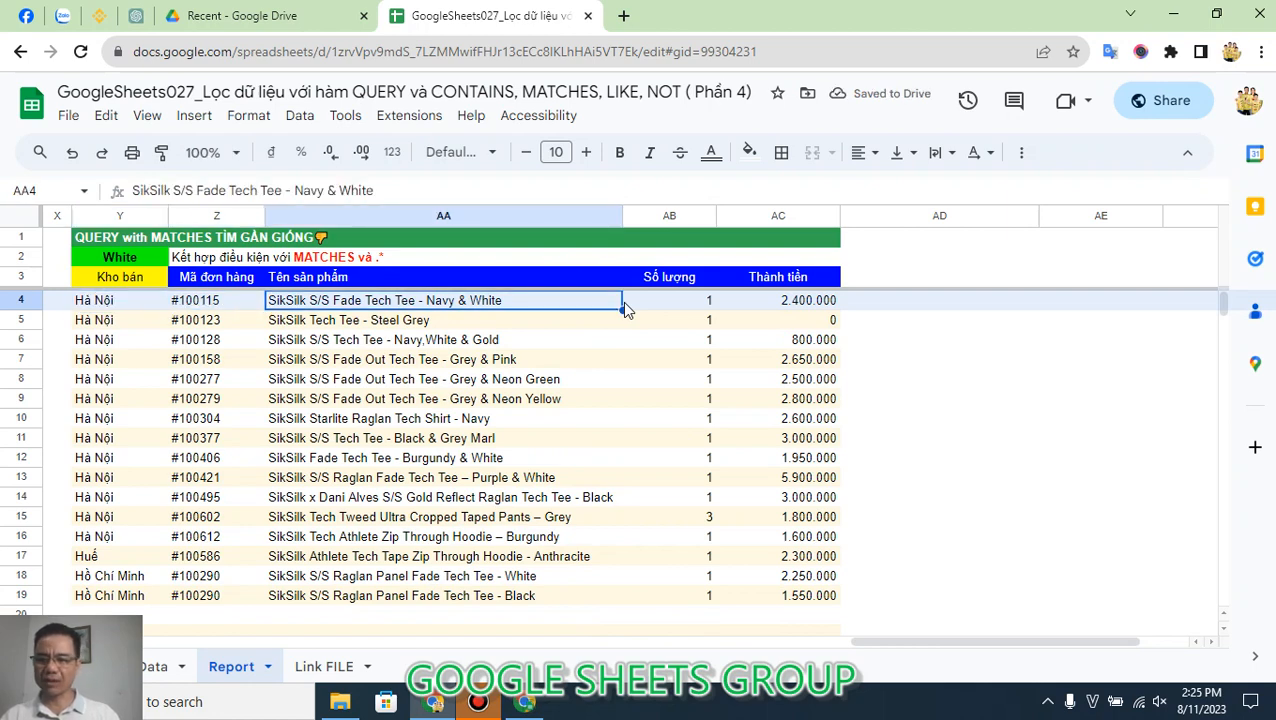
{"action": "key", "text": "Left"}
{"action": "key", "text": "Left"}
{"action": "key", "text": "Up"}
{"action": "key", "text": "Up"}
{"action": "key", "text": "Down"}
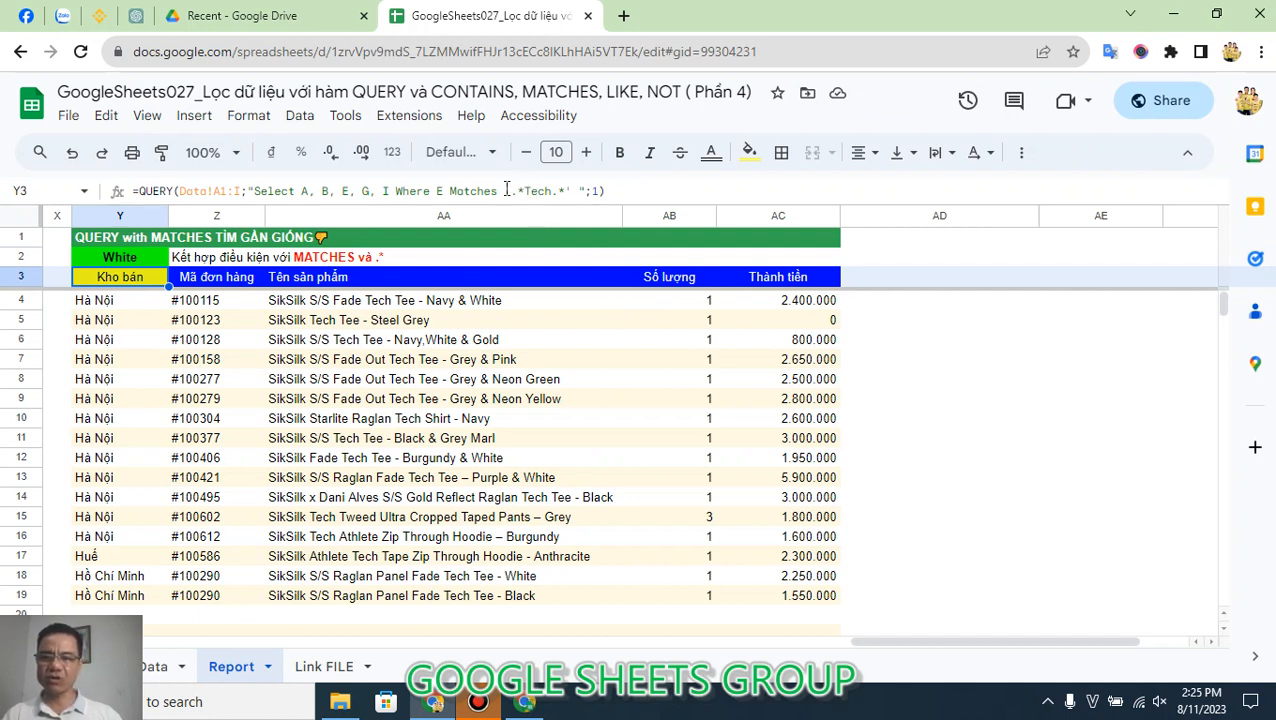
Step: Replace the fixed pattern in Y3's MATCHES condition with an opening single quote joined to a leading wildcard string, '"&".*"
{"action": "left_click_drag", "start_coordinate": [504, 190], "coordinate": [565, 191]}
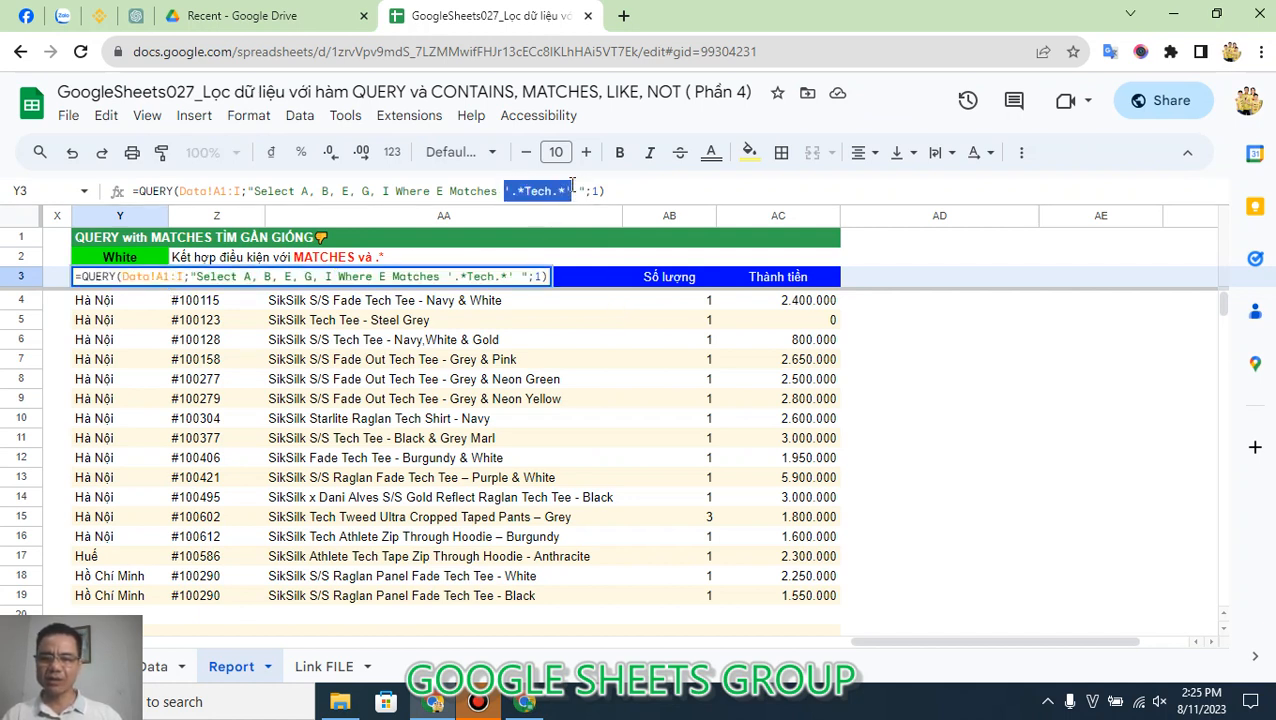
{"action": "key", "text": "BackSpace"}
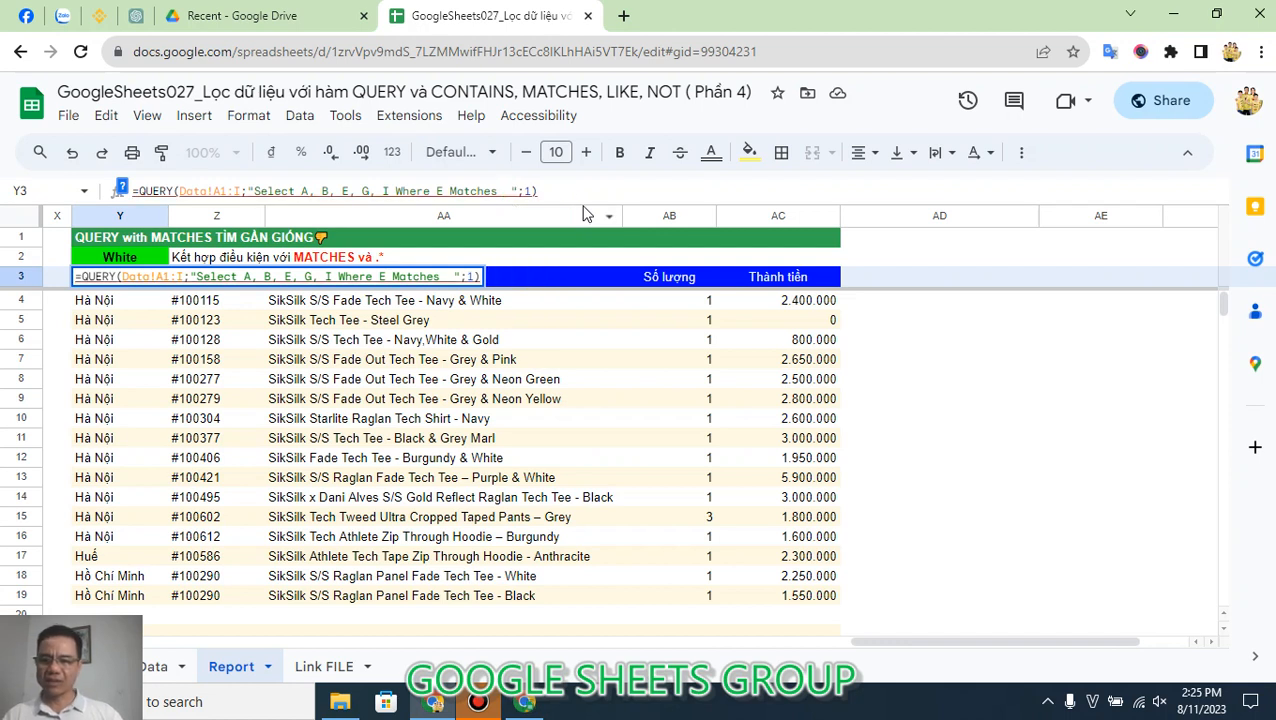
{"action": "type", "text": "'"}
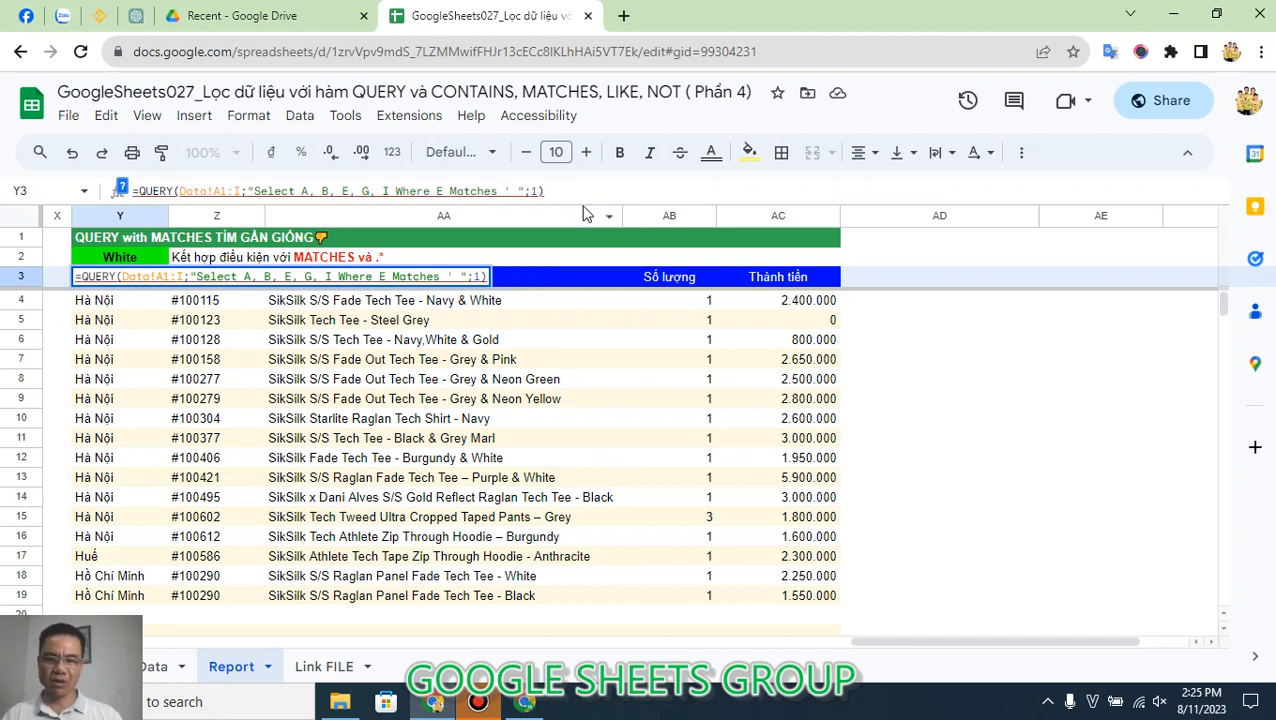
{"action": "type", "text": "\""}
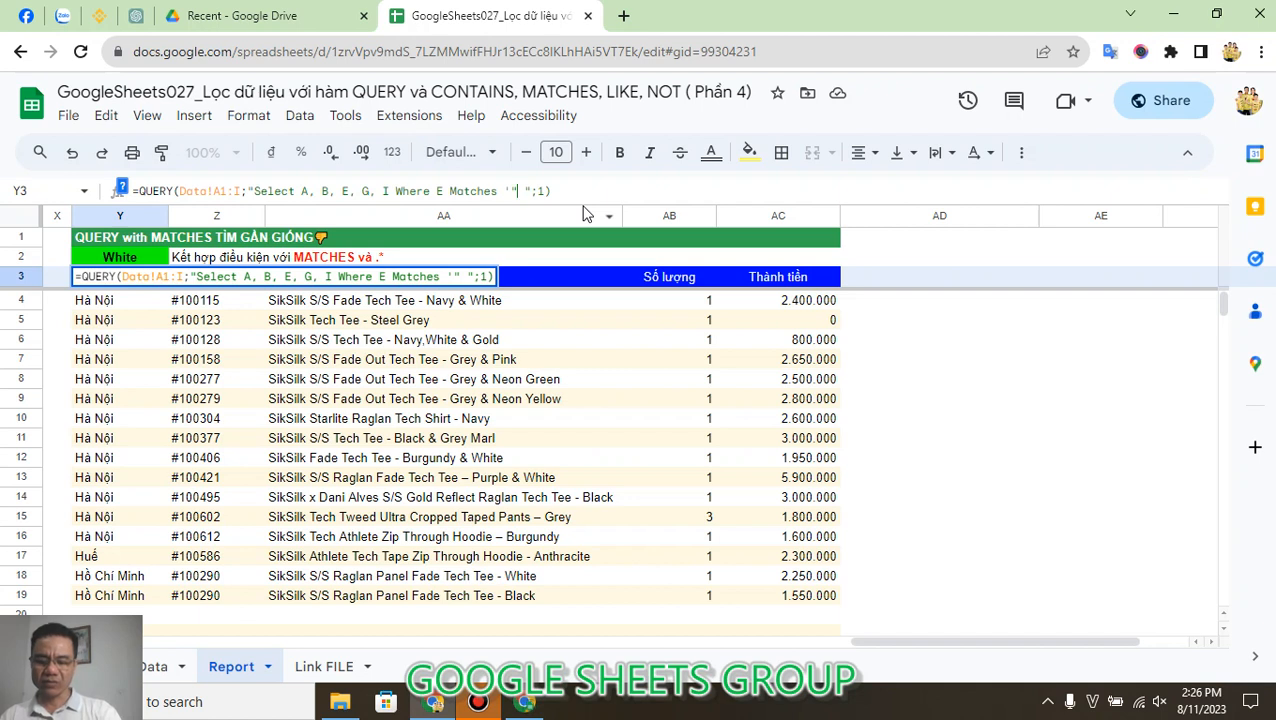
{"action": "type", "text": "&"}
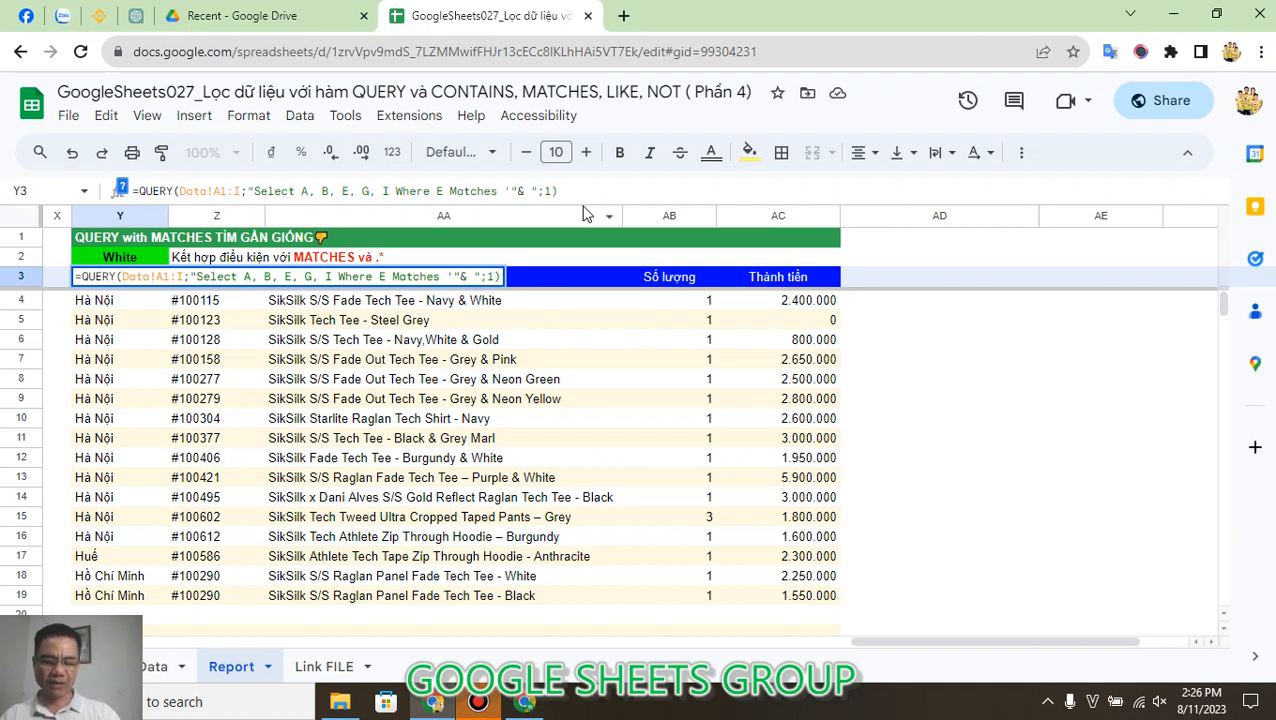
{"action": "type", "text": "."}
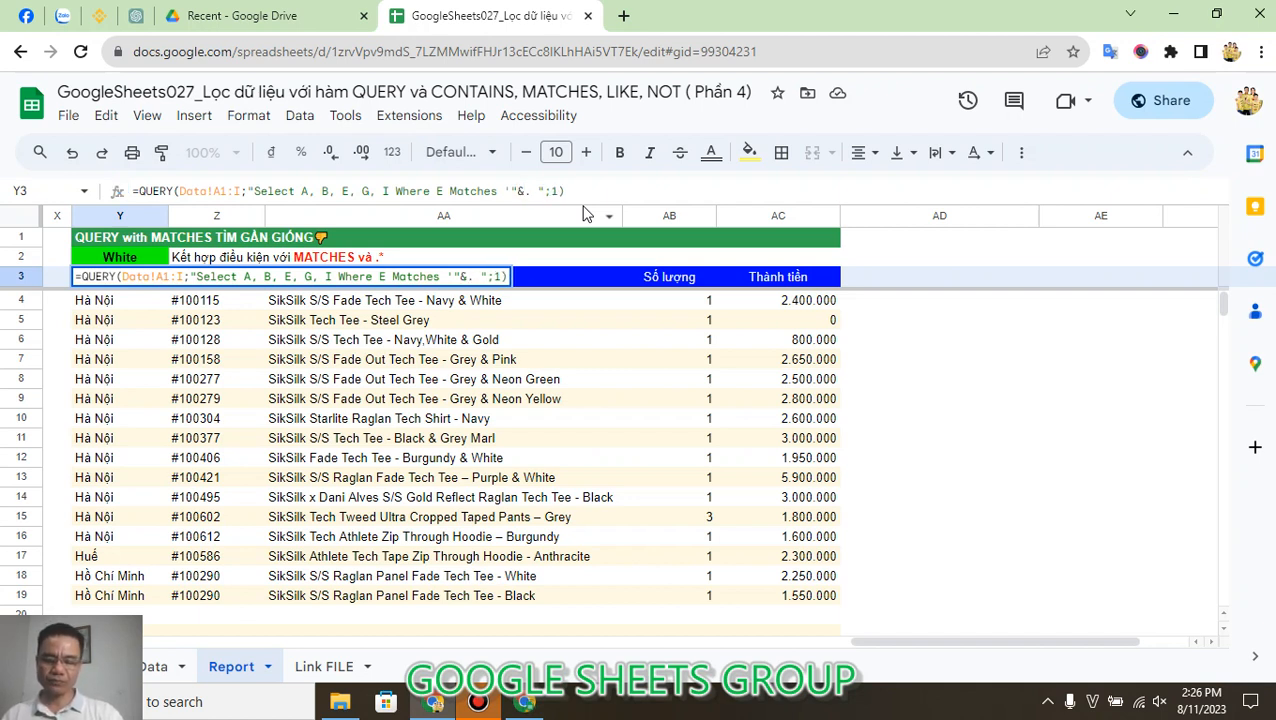
{"action": "type", "text": "*"}
{"action": "key", "text": "BackSpace"}
{"action": "key", "text": "BackSpace"}
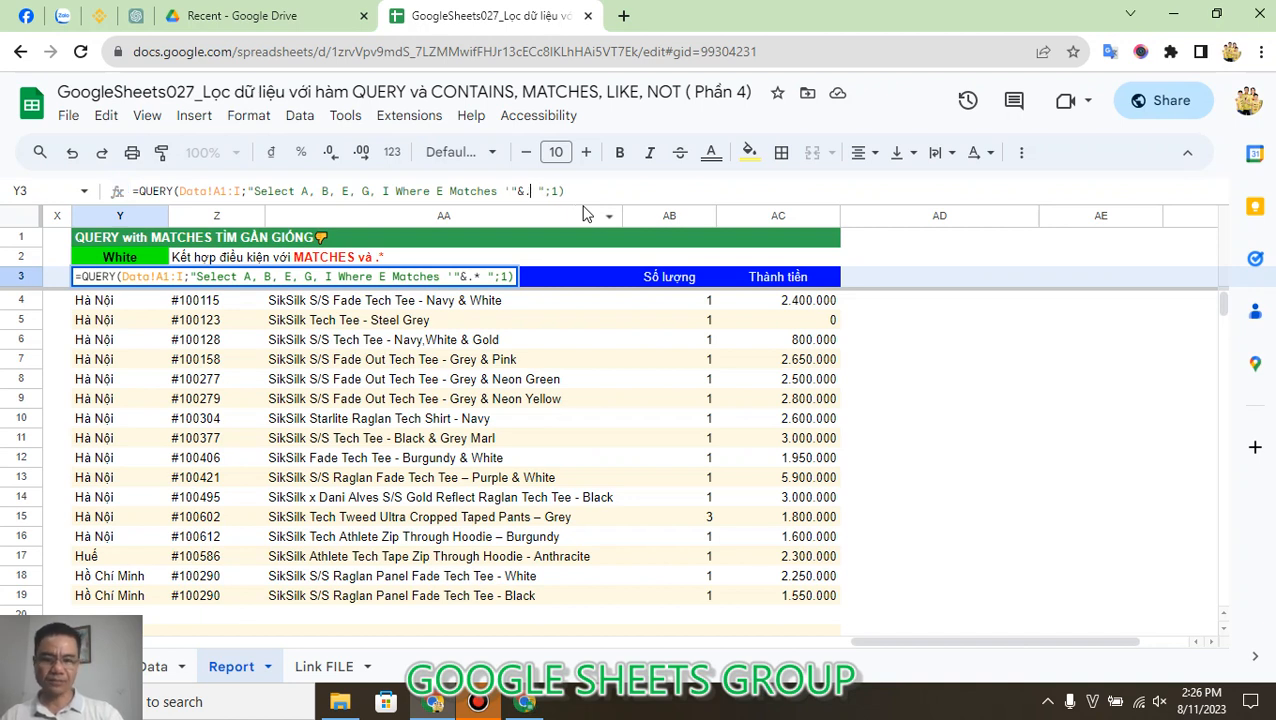
{"action": "type", "text": "\""}
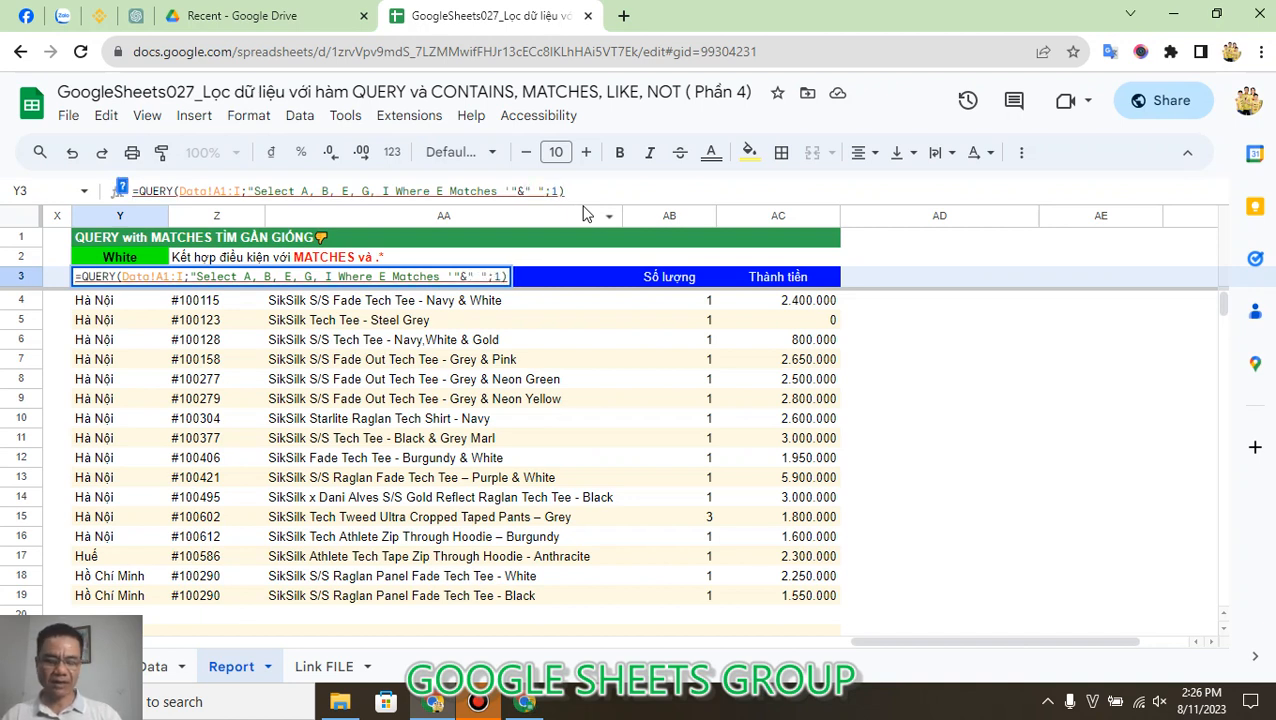
{"action": "type", "text": "."}
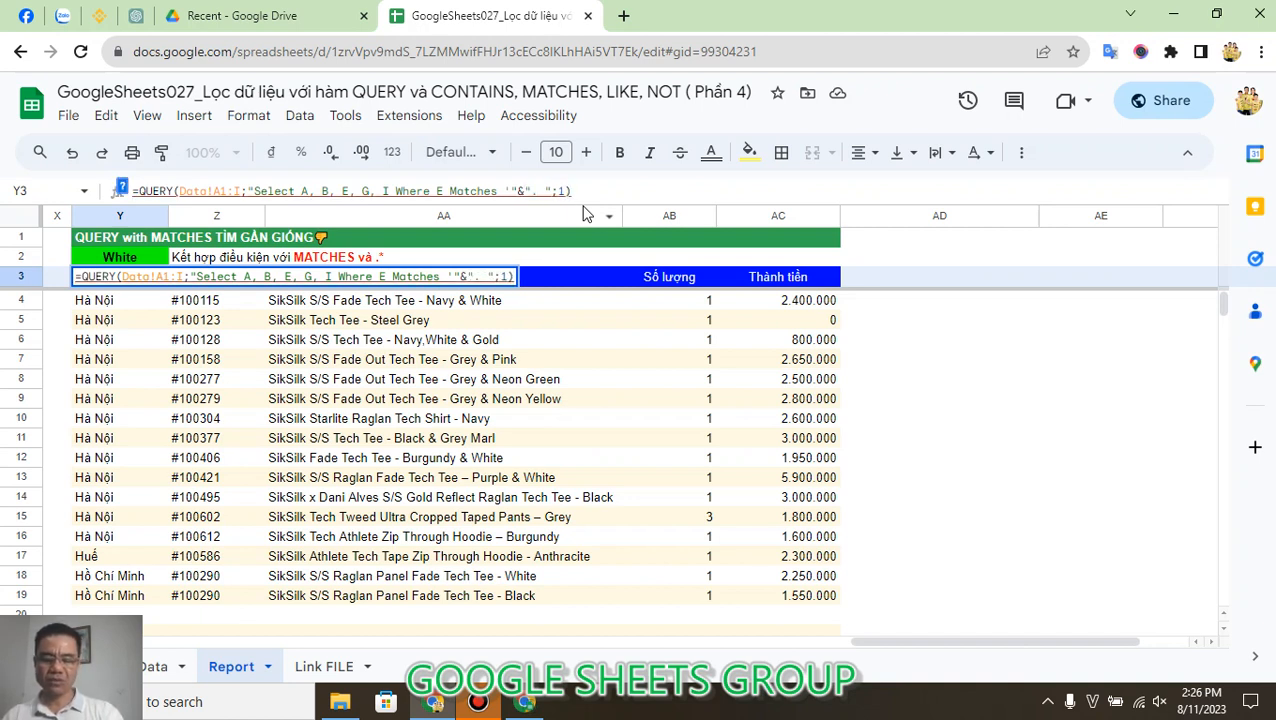
{"action": "type", "text": "*\""}
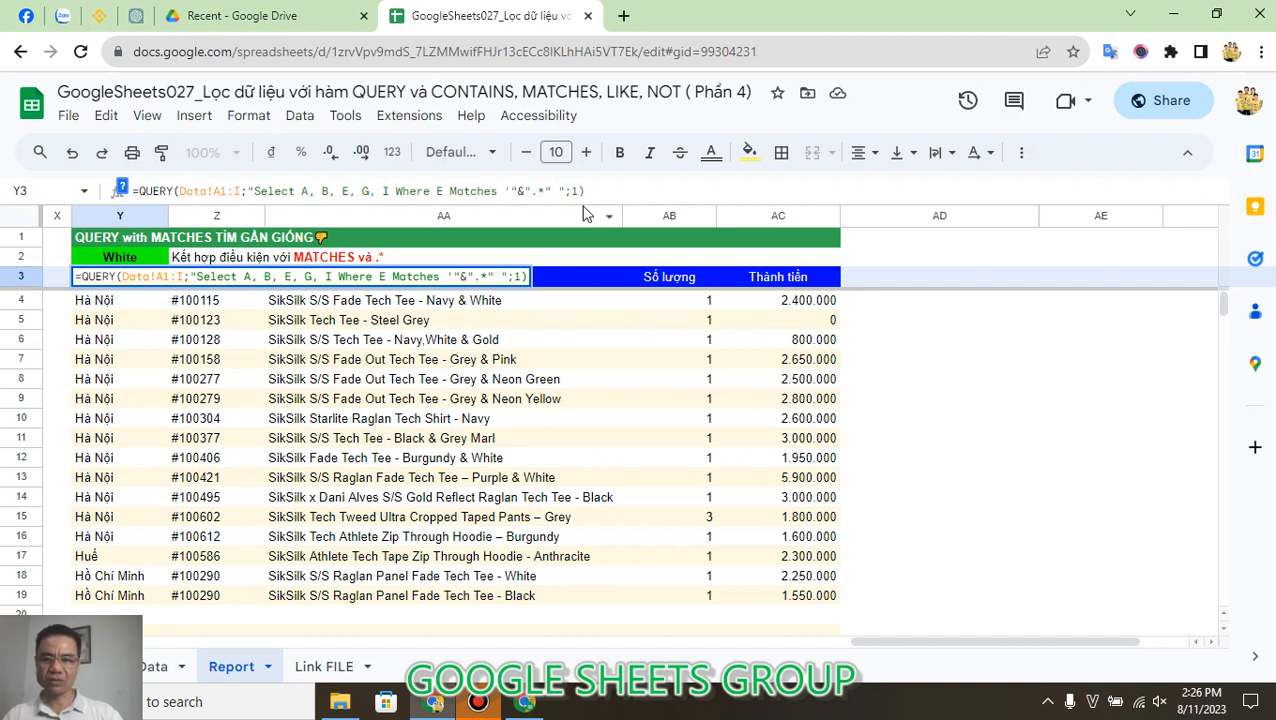
{"action": "type", "text": "&"}
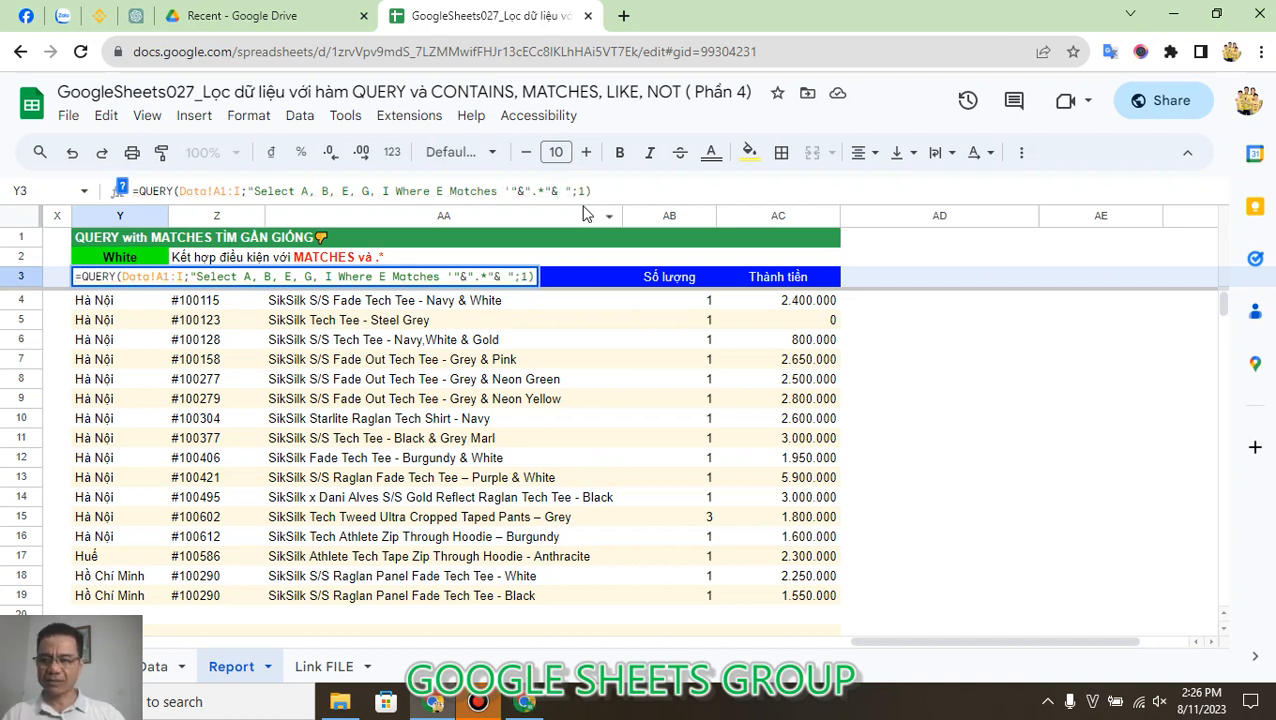
Step: Join cell Y2, a trailing ".*" wildcard and a closing single quote to Y3's MATCHES condition, completing '"&".*"&Y2&".*"&"'
{"action": "left_click", "coordinate": [84, 258]}
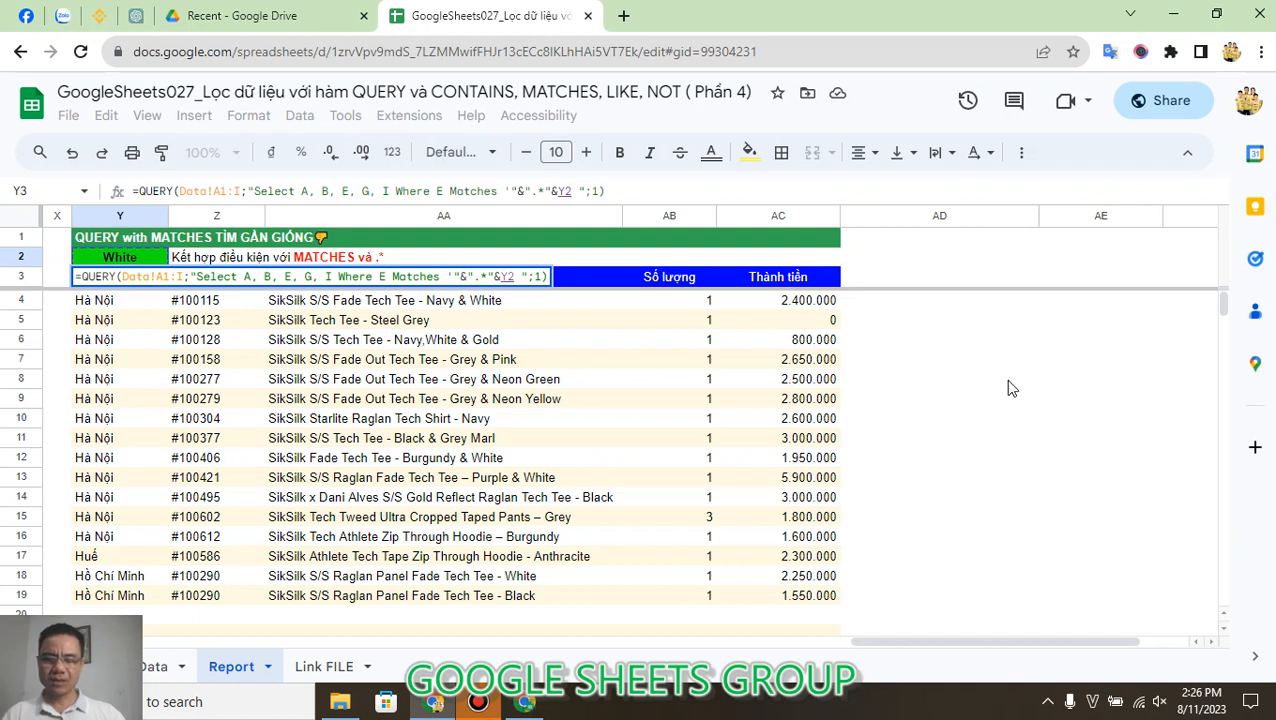
{"action": "type", "text": "&"}
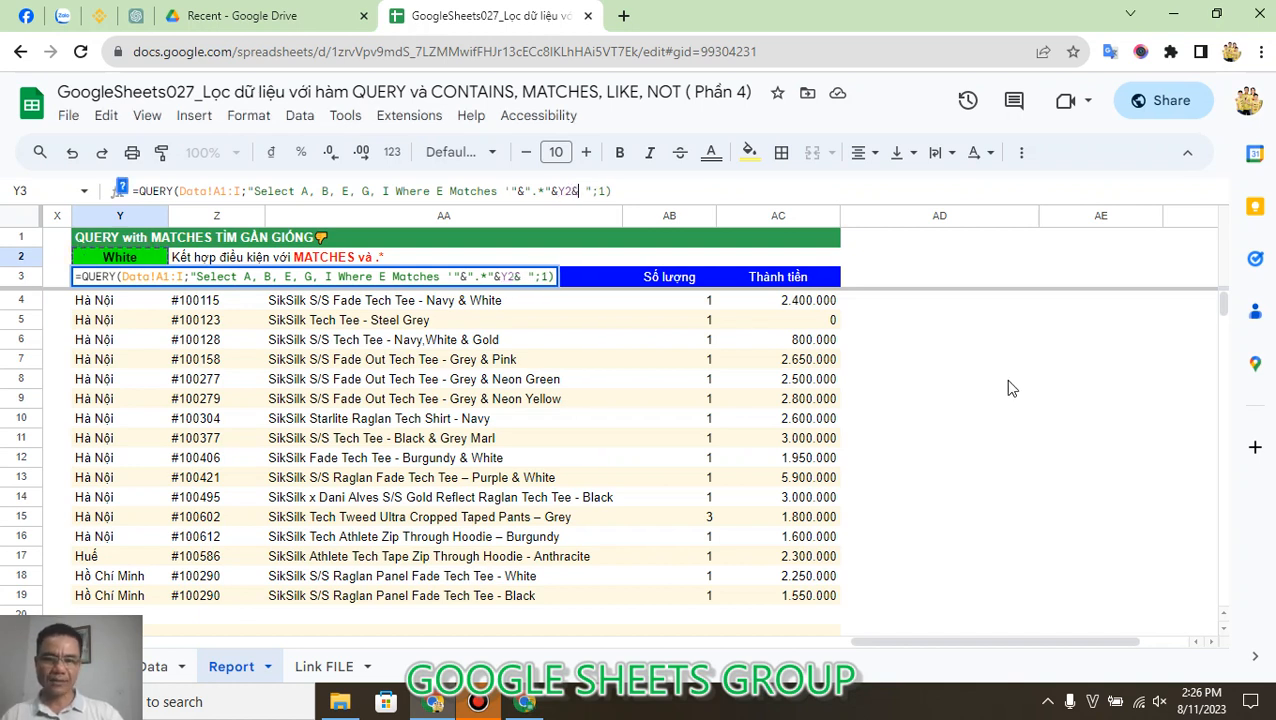
{"action": "type", "text": "\"."}
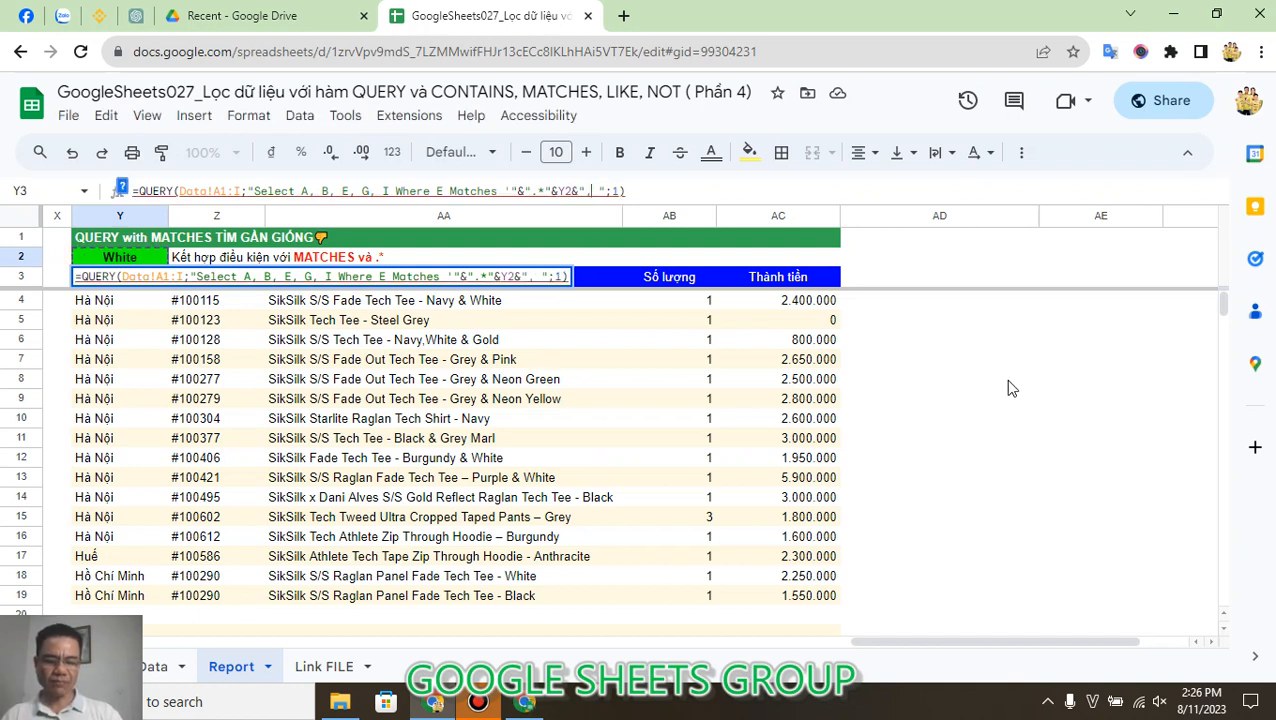
{"action": "type", "text": "*"}
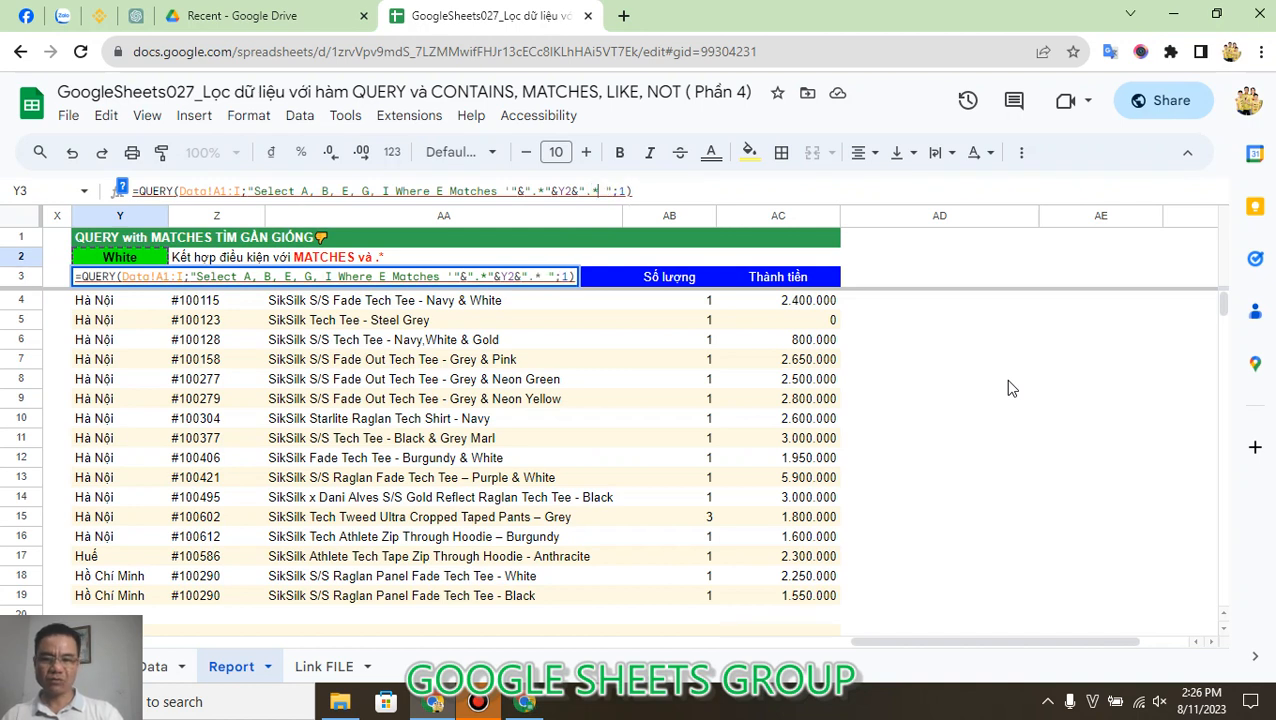
{"action": "type", "text": "\""}
{"action": "type", "text": "&\""}
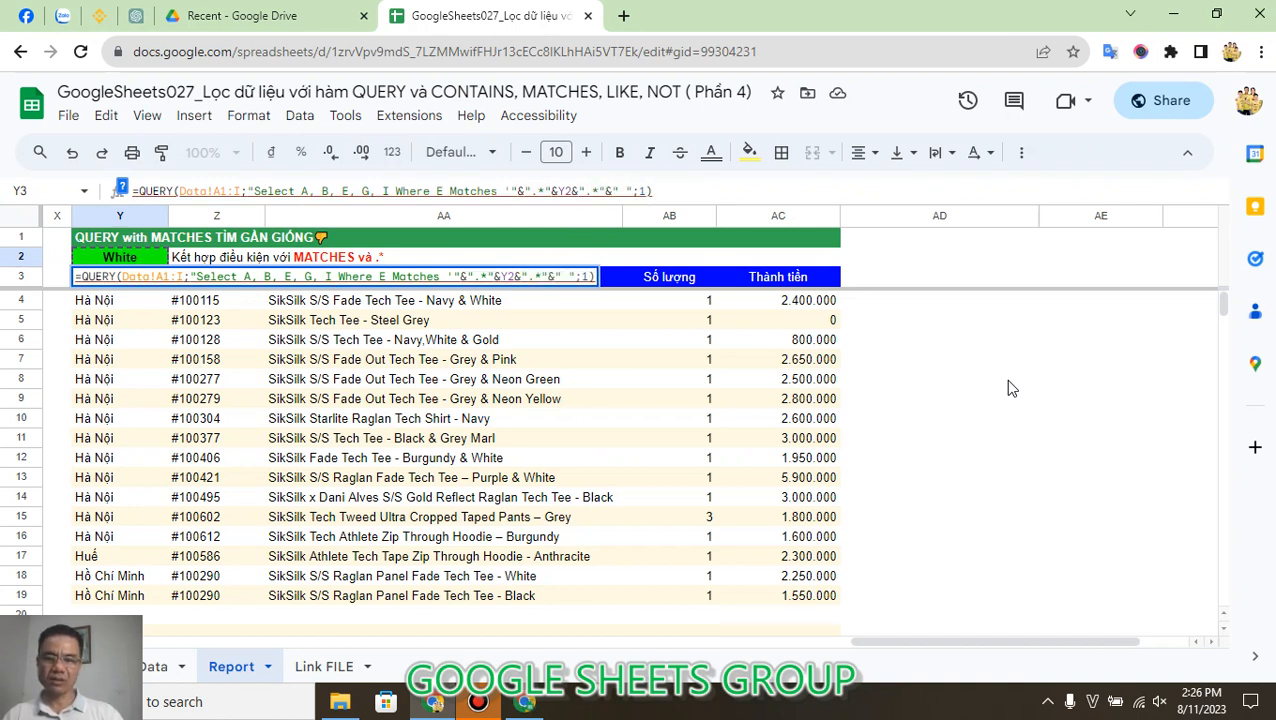
{"action": "type", "text": "'"}
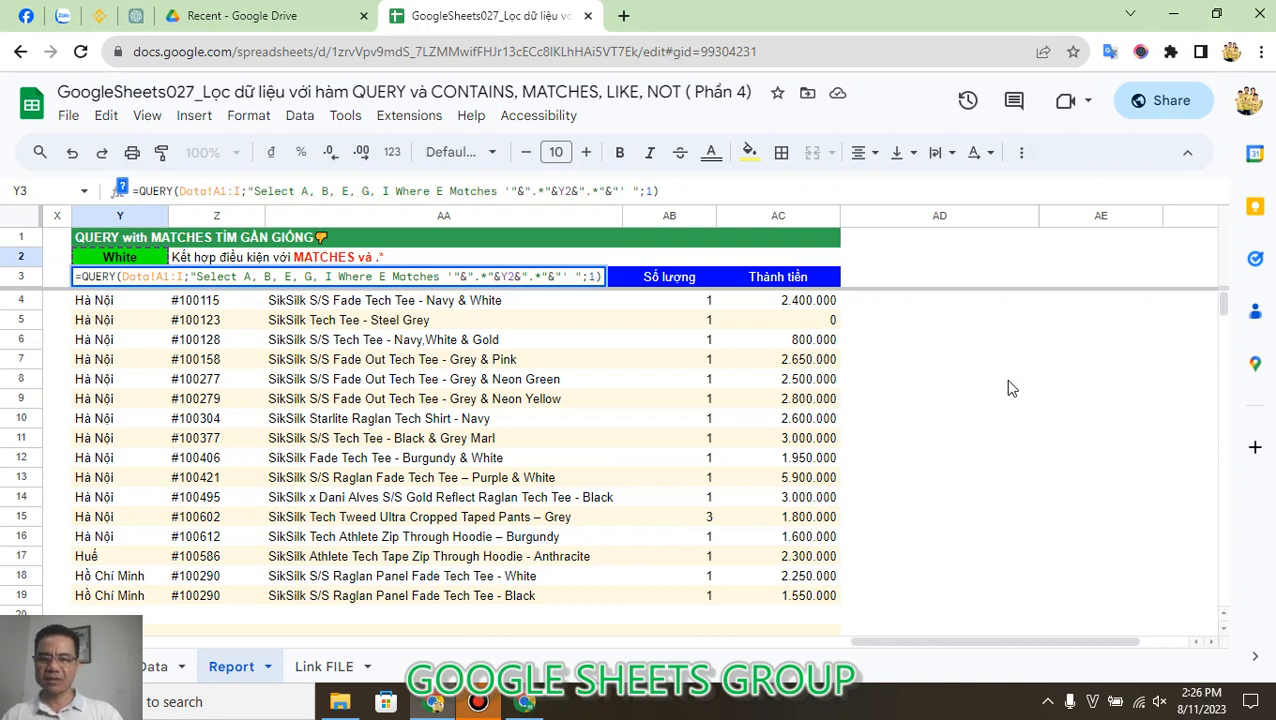
{"action": "key", "text": "Return"}
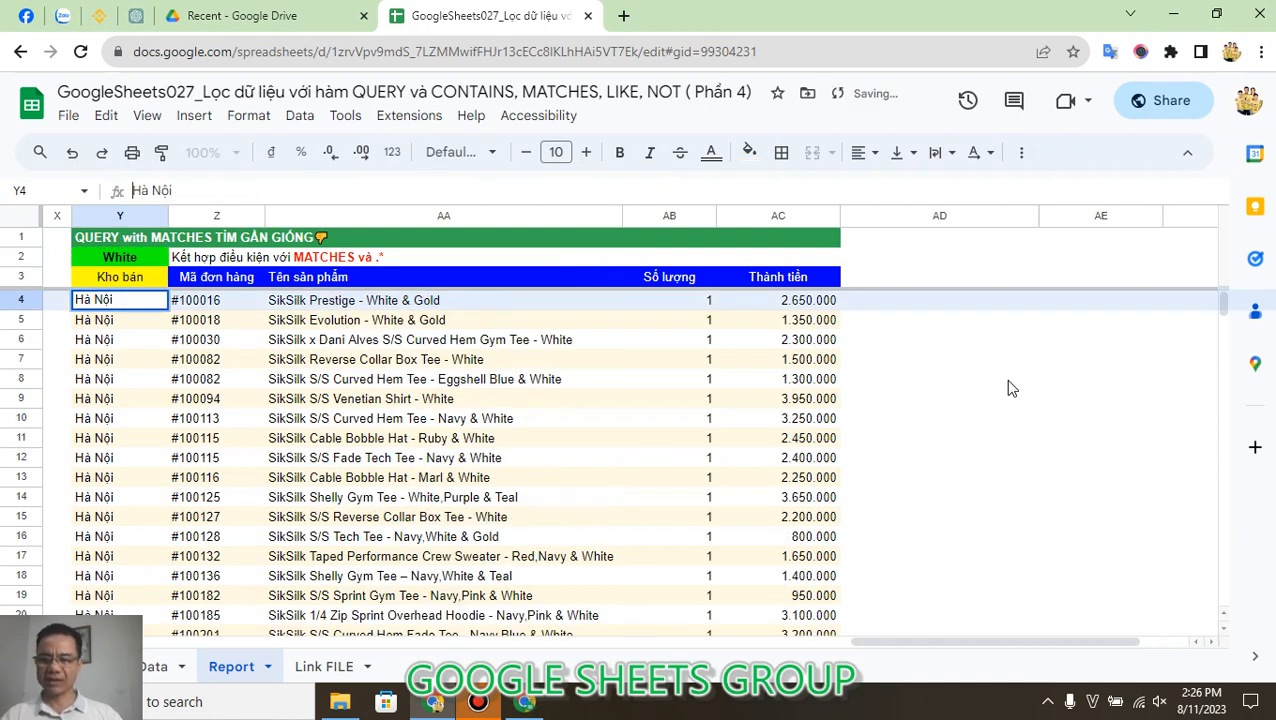
Step: Copy the word Venetian from the product name in AA9 and set it as the keyword in Y2
{"action": "left_click", "coordinate": [161, 281]}
{"action": "left_click", "coordinate": [150, 262]}
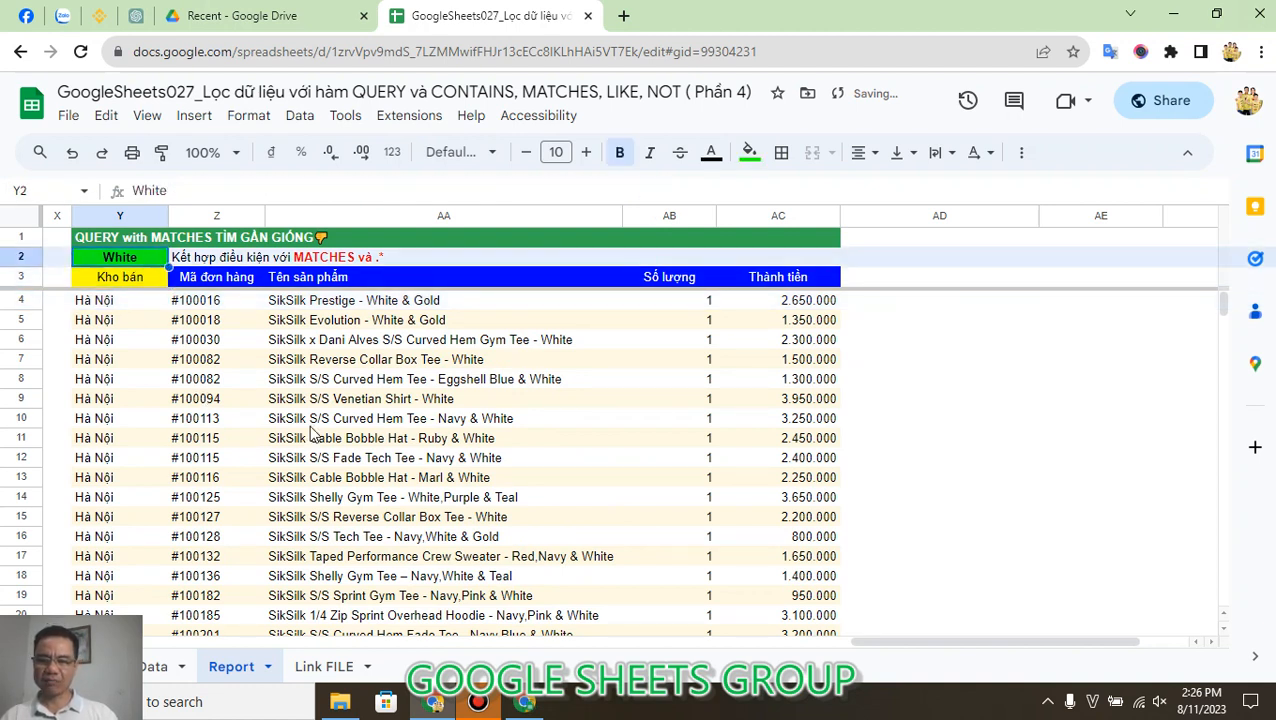
{"action": "left_click", "coordinate": [348, 402]}
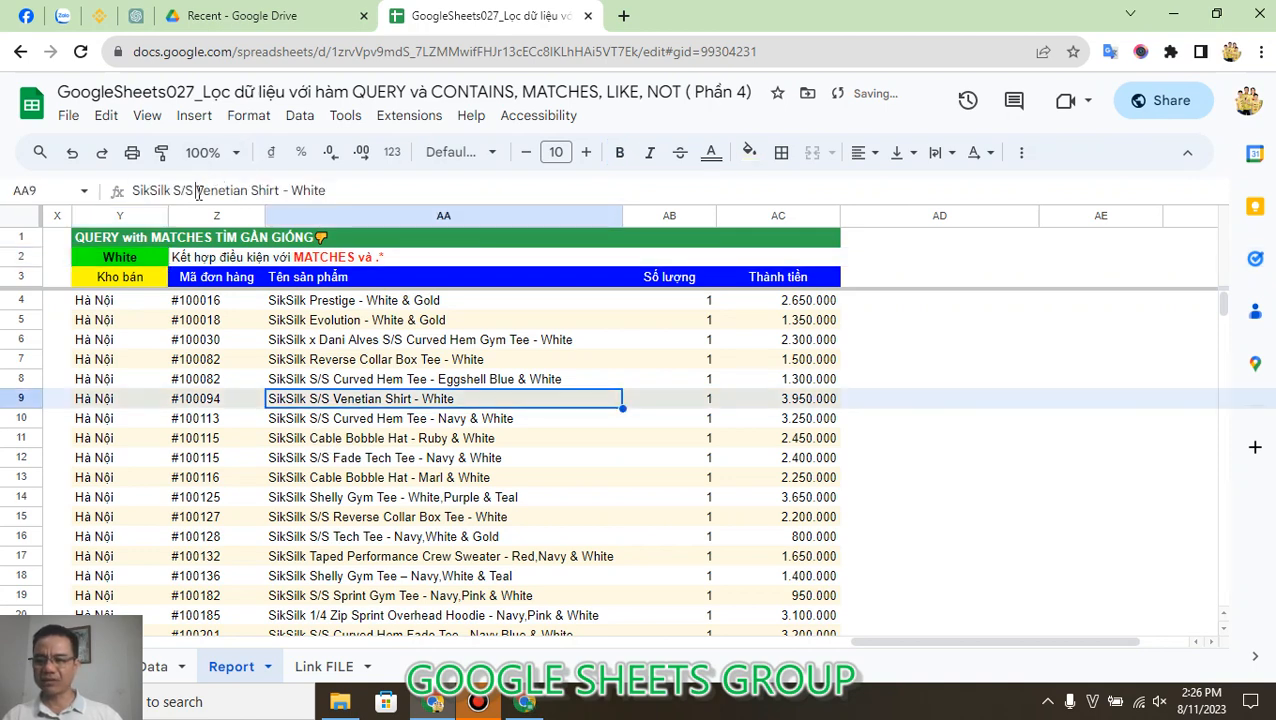
{"action": "left_click_drag", "start_coordinate": [196, 190], "coordinate": [247, 189]}
{"action": "key", "text": "ctrl+c"}
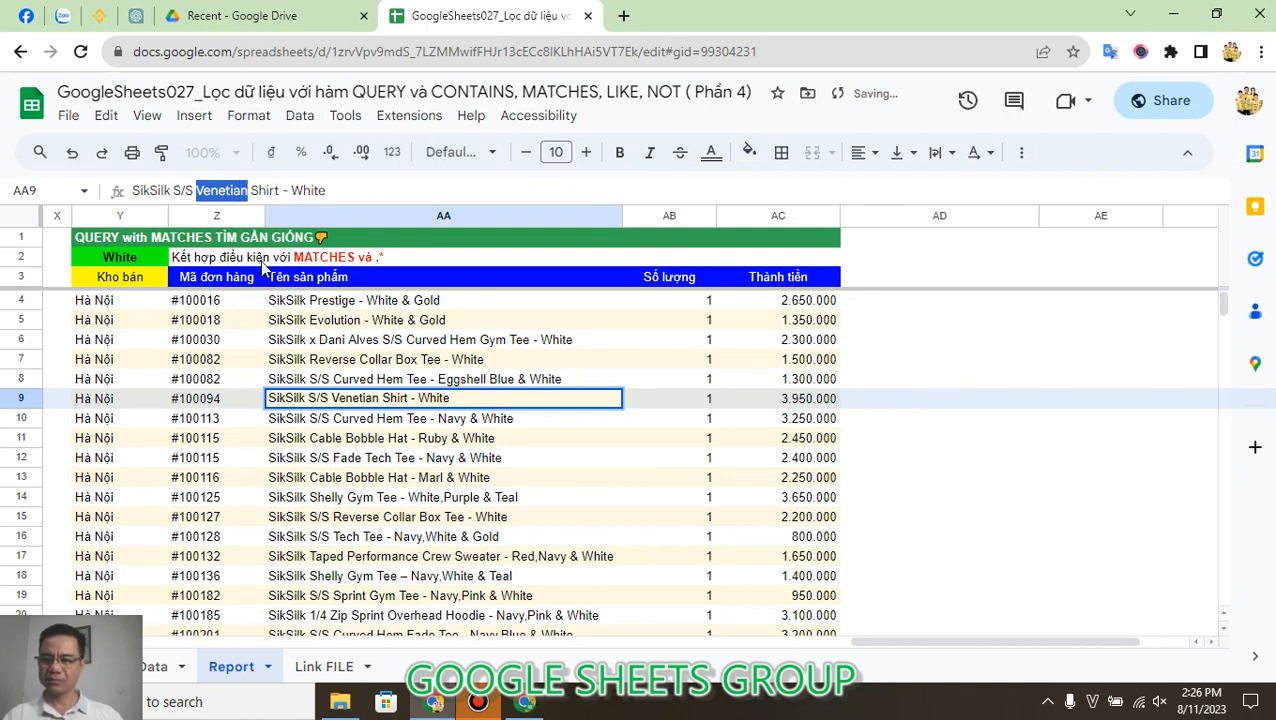
{"action": "left_click", "coordinate": [148, 260]}
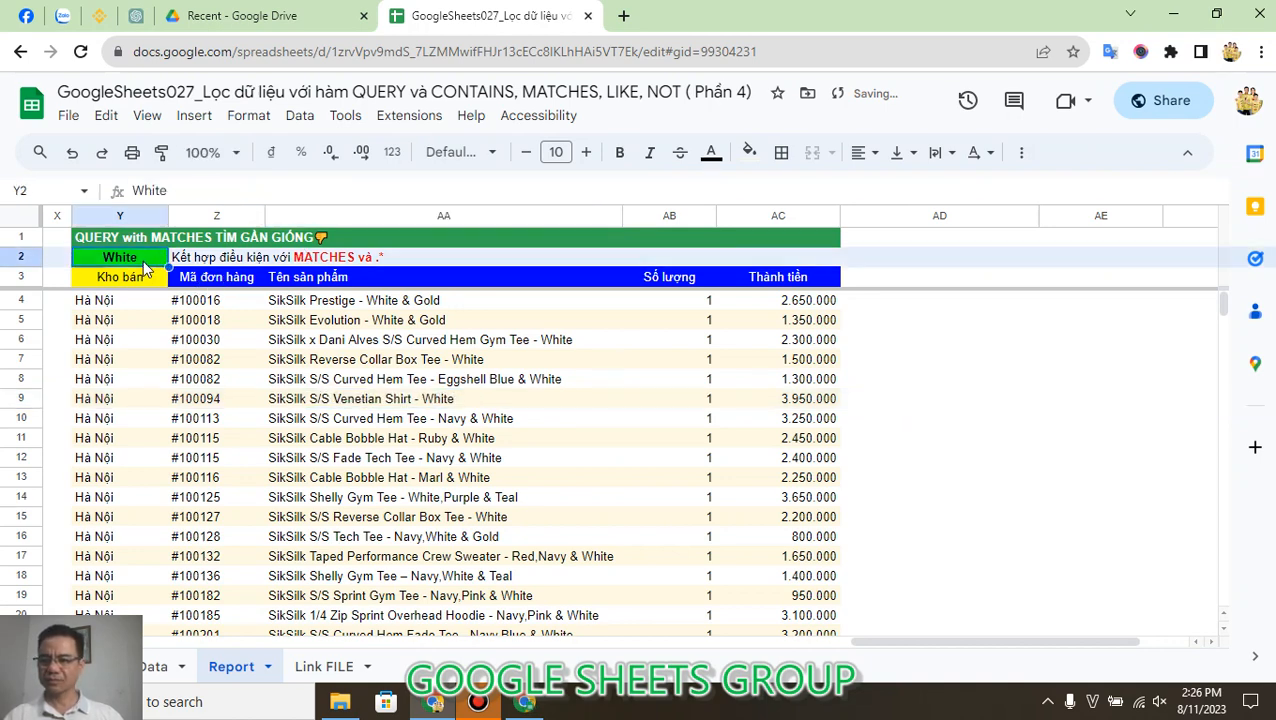
{"action": "left_click", "coordinate": [194, 189]}
{"action": "key", "text": "ctrl+a"}
{"action": "key", "text": "ctrl+v"}
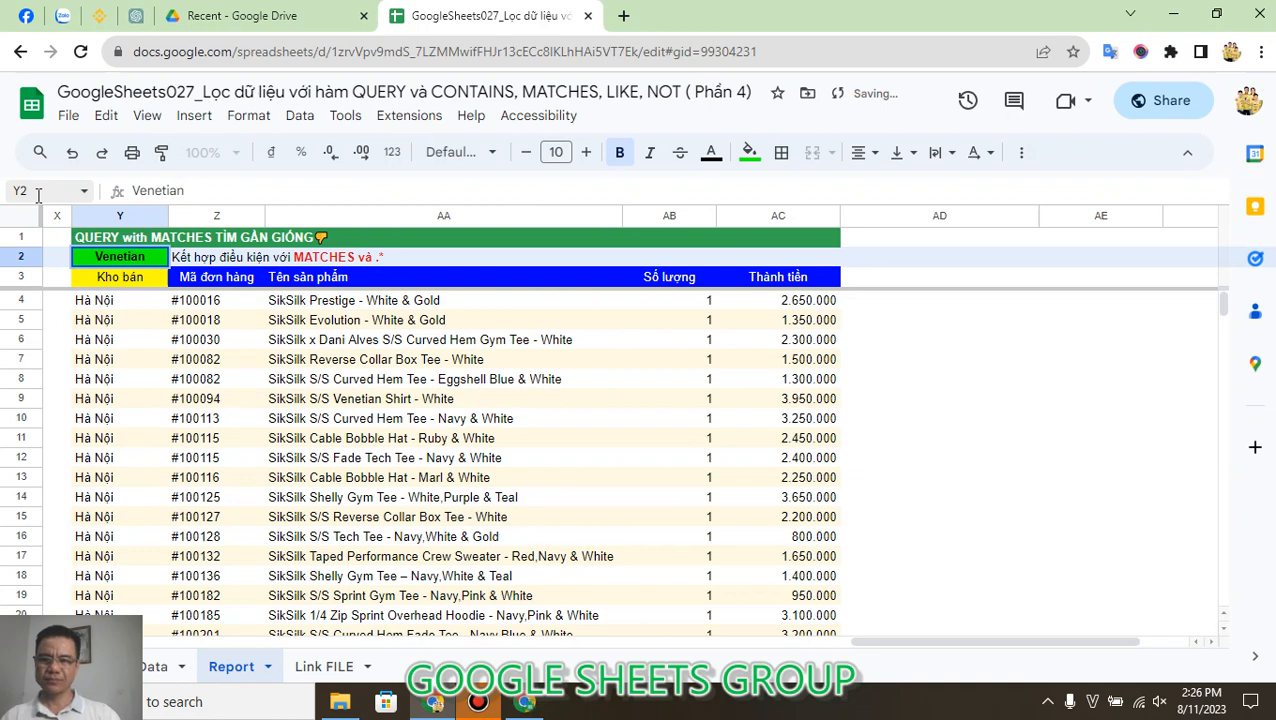
{"action": "key", "text": "Return"}
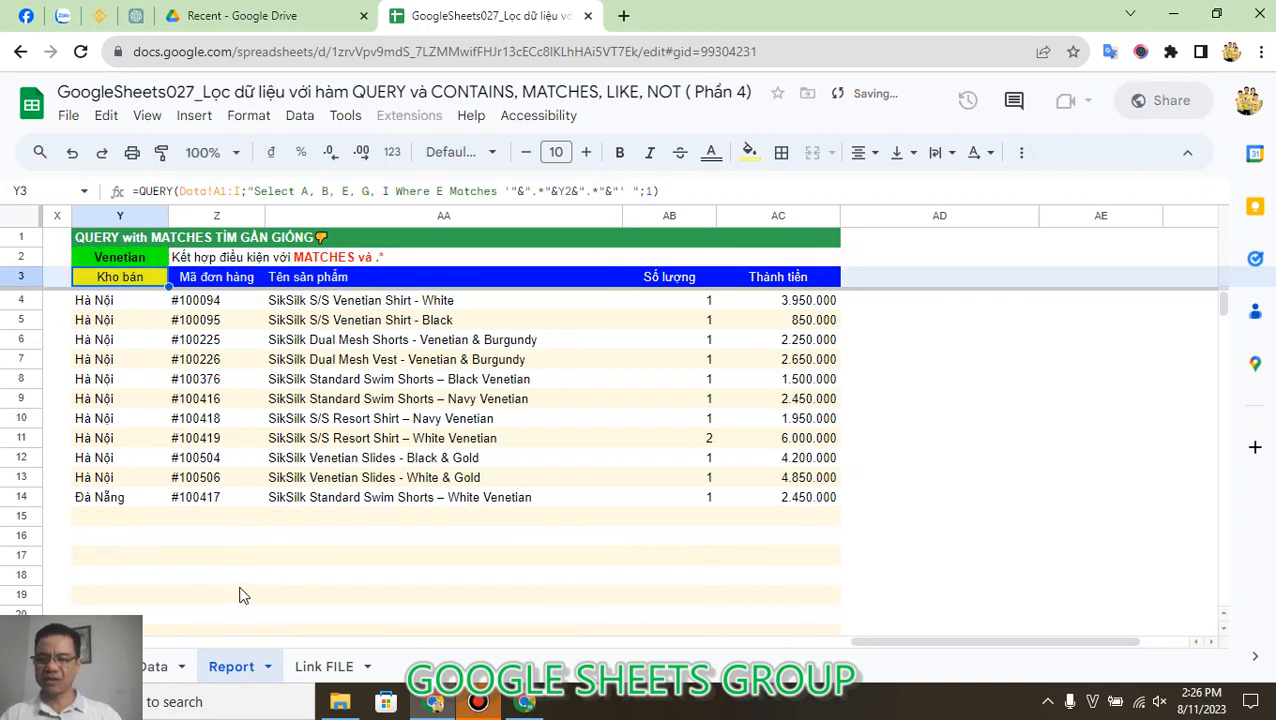
Step: Review the filtered product list on the Report sheet and open the Link FILE sheet
{"action": "double_click", "coordinate": [251, 557]}
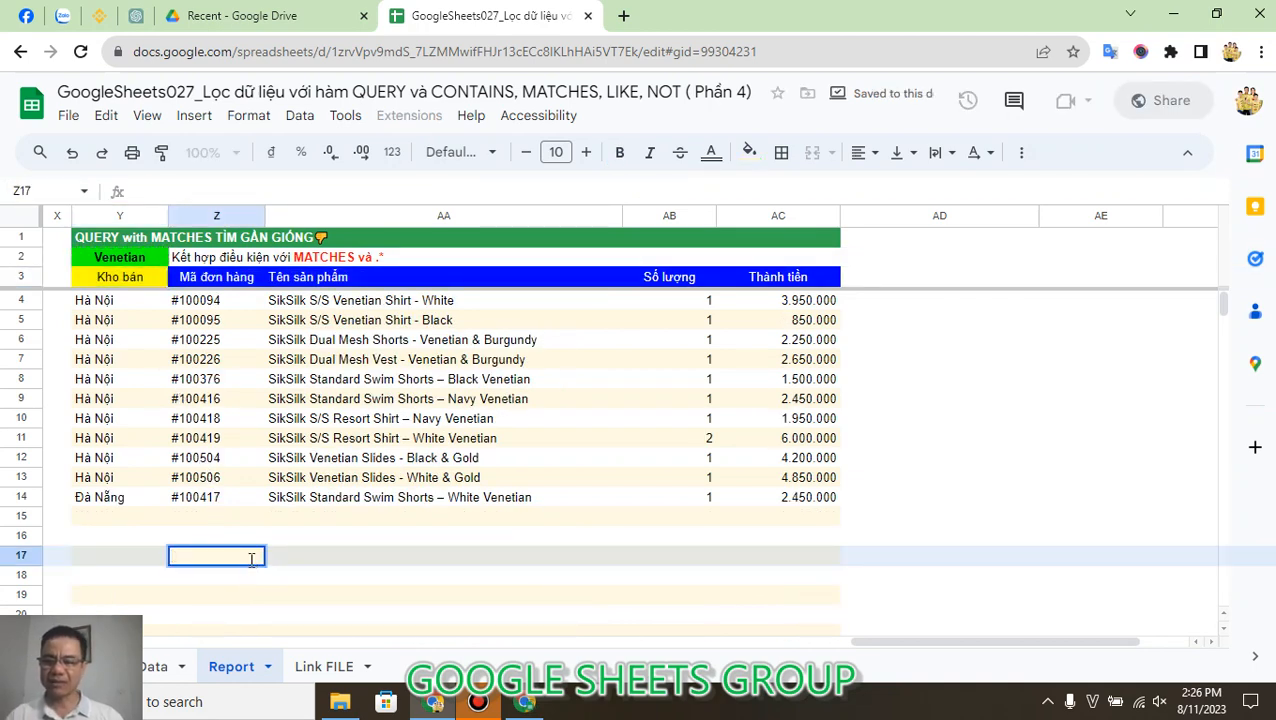
{"action": "left_click", "coordinate": [275, 522]}
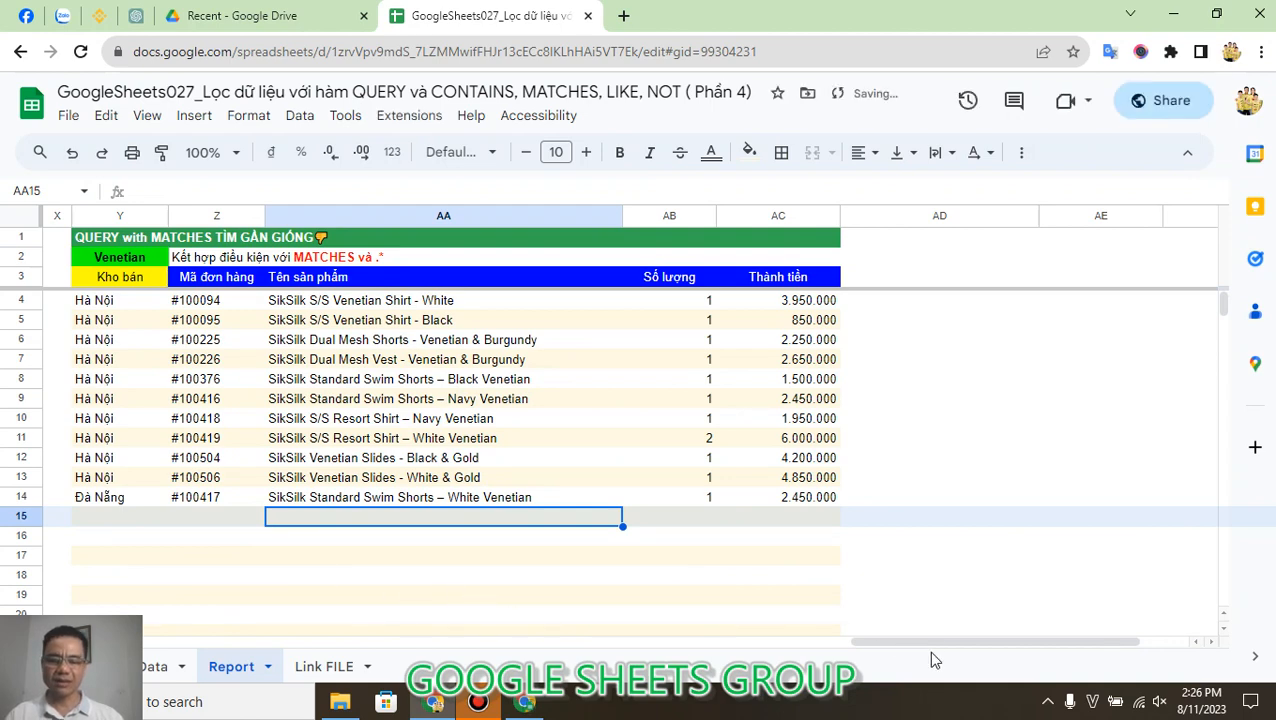
{"action": "left_click_drag", "start_coordinate": [933, 645], "coordinate": [805, 645]}
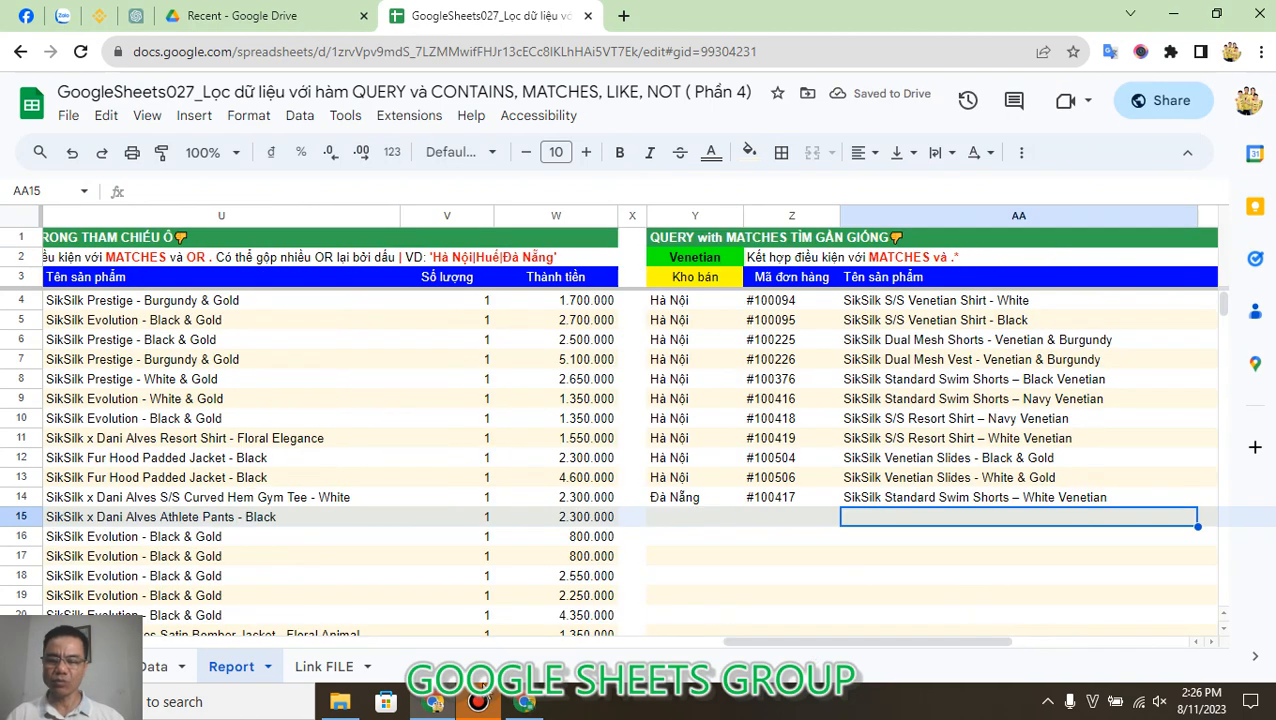
{"action": "left_click", "coordinate": [326, 666]}
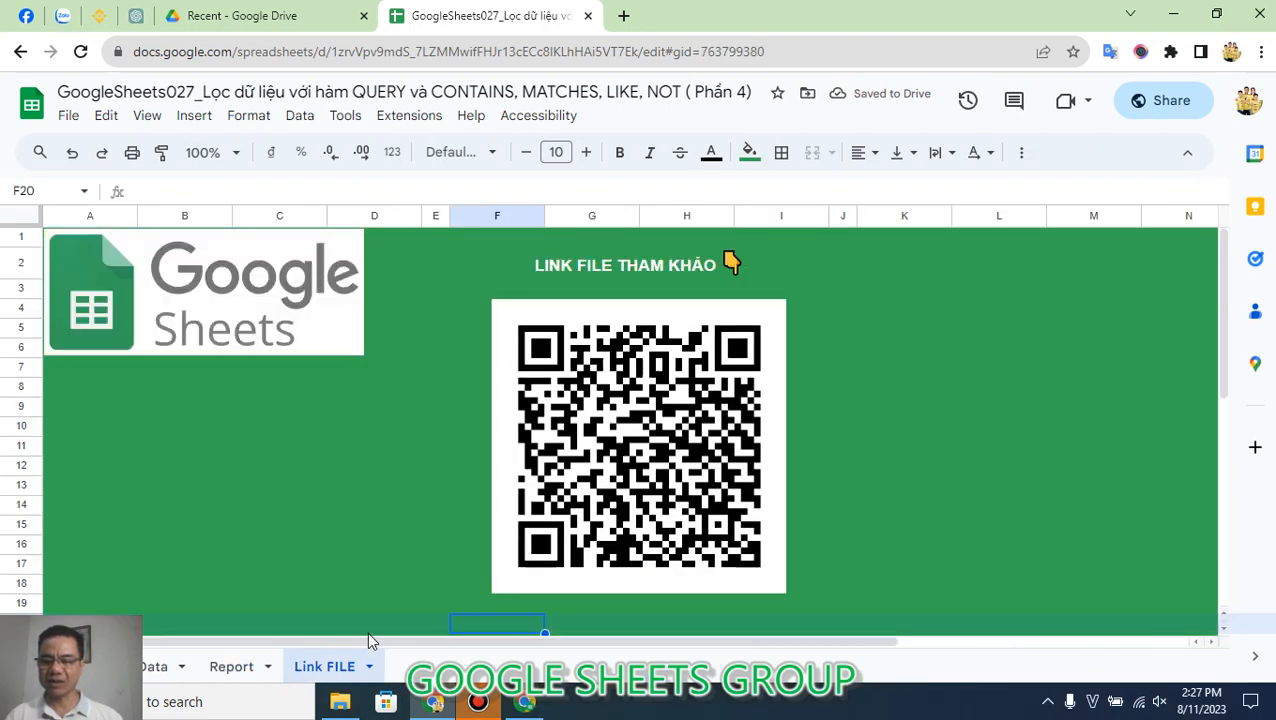